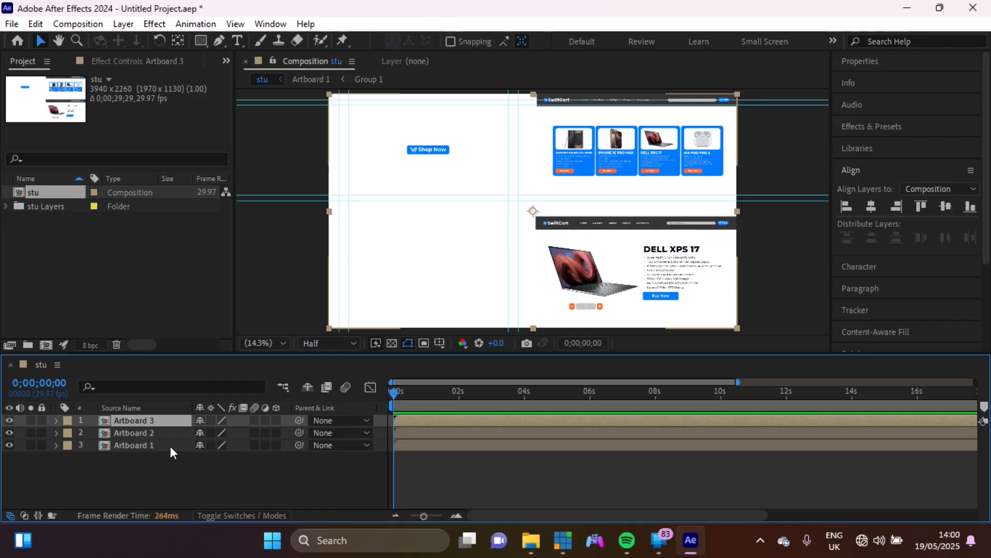
# Create a 1920x1080, 29.97 fps composition named "animation".
pyautogui.hotkey('ctrl', 'n')
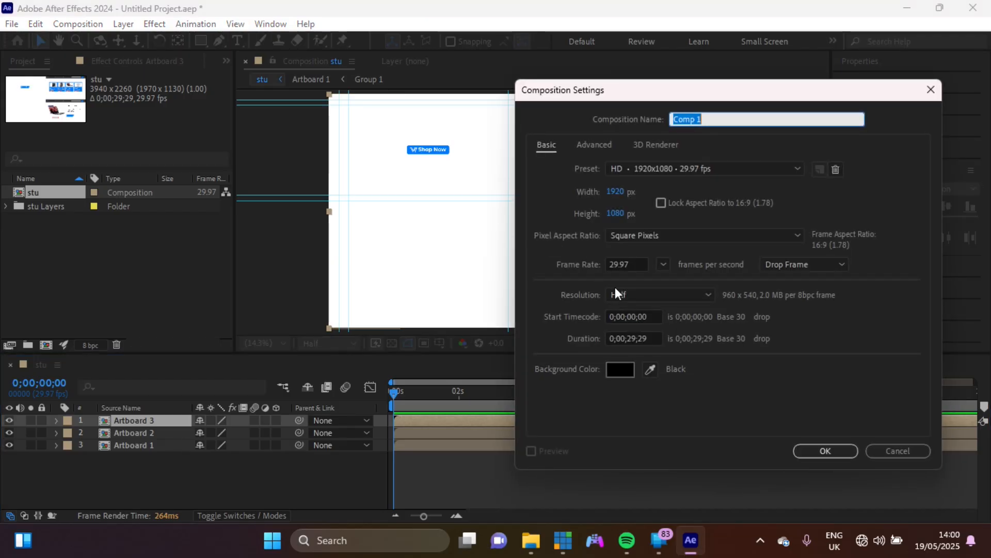
pyautogui.write('animation')
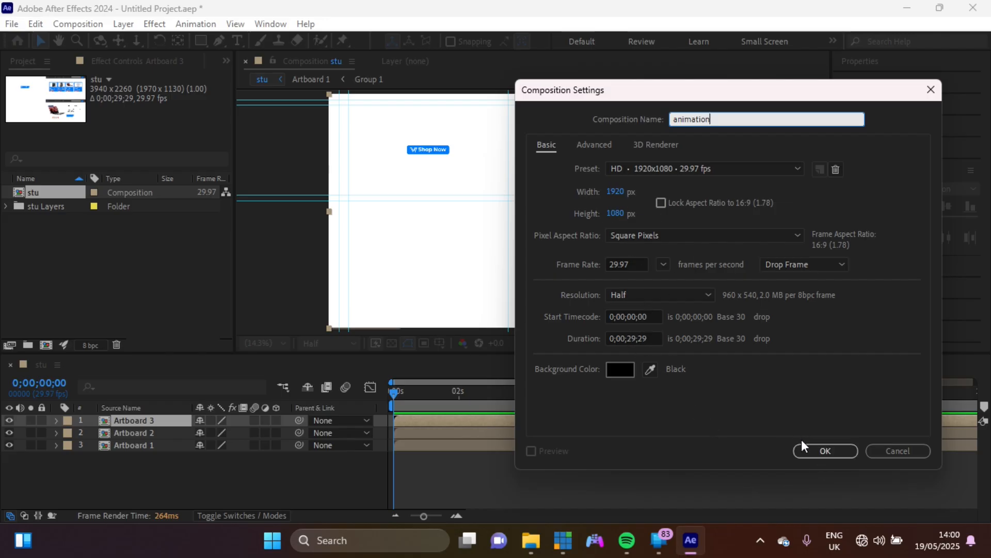
pyautogui.click(811, 455)
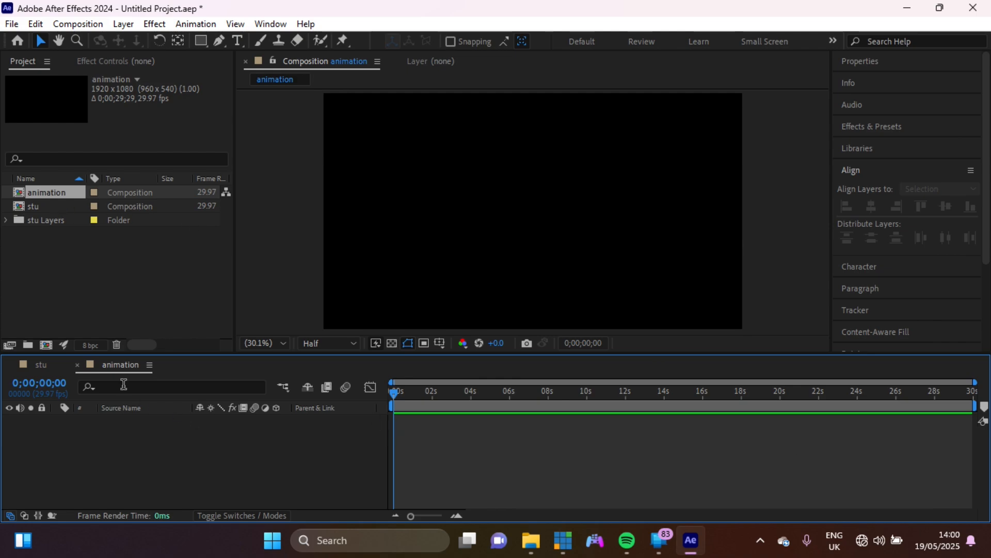
# Copy all three layers of Artboard 1 from the stu composition into the animation composition.
pyautogui.click(40, 365)
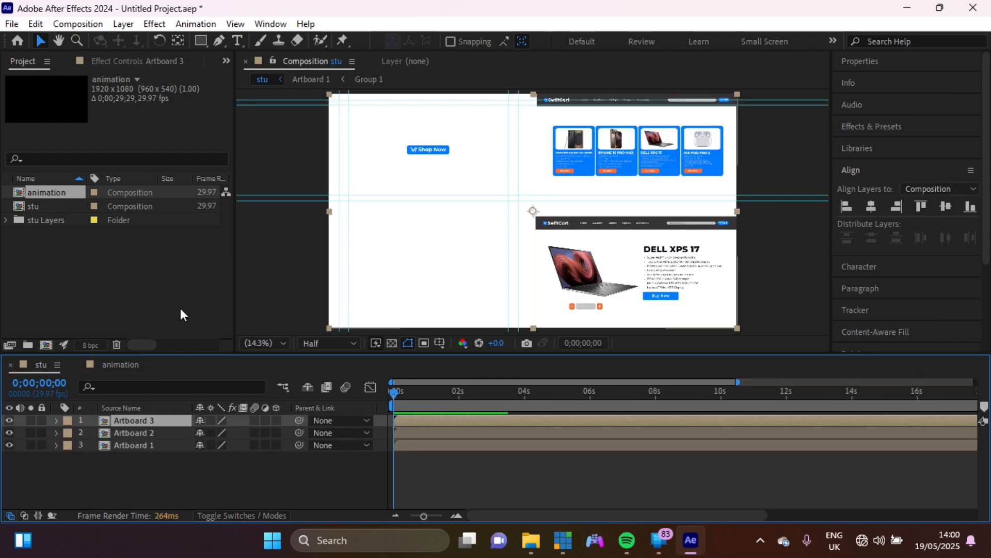
pyautogui.doubleClick(138, 447)
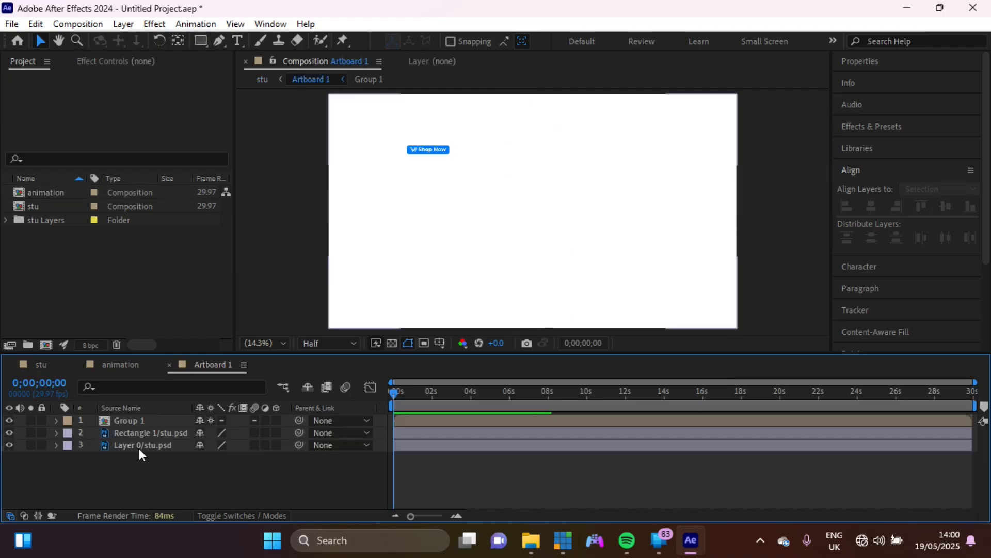
pyautogui.moveTo(132, 501); pyautogui.dragTo(132, 384)
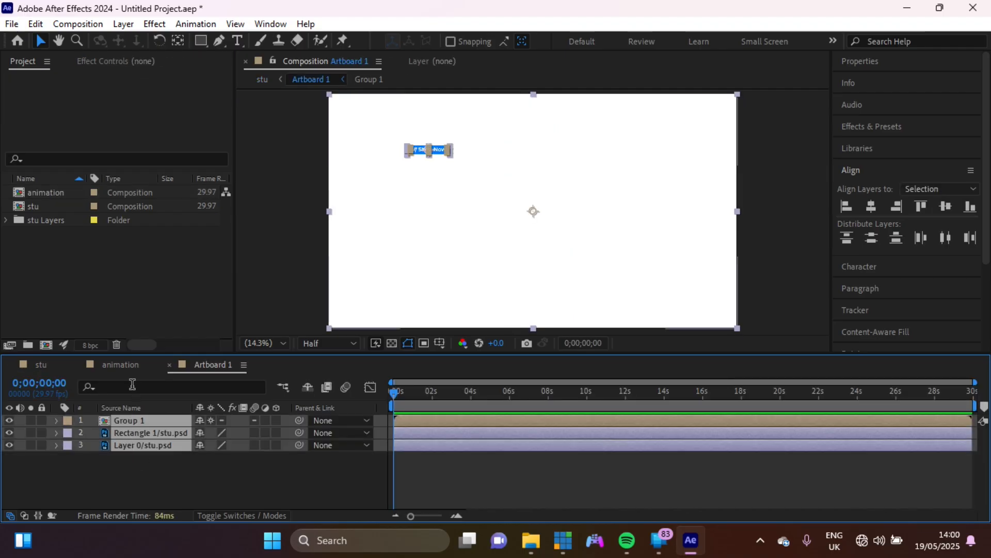
pyautogui.click(116, 365)
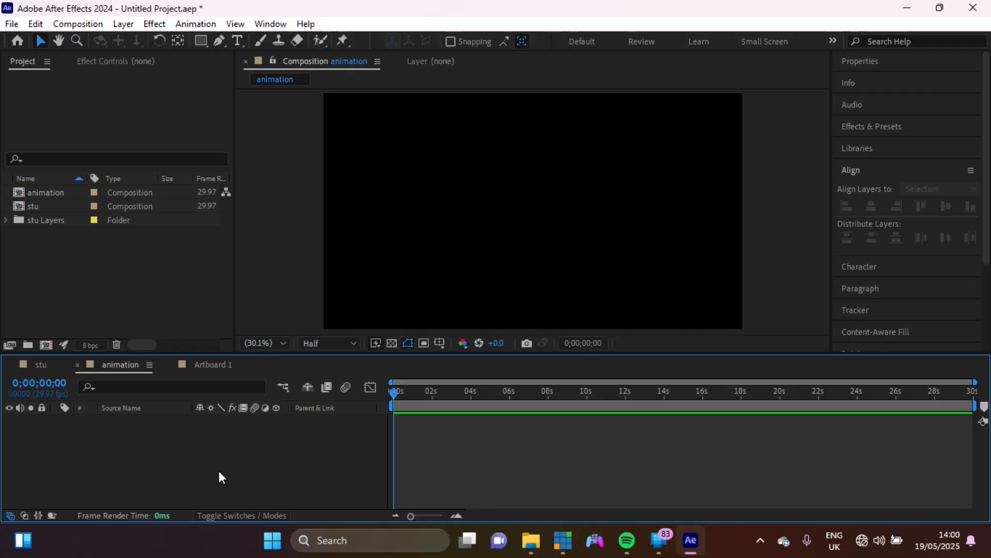
pyautogui.hotkey('ctrl', 'v')
pyautogui.click(408, 476)
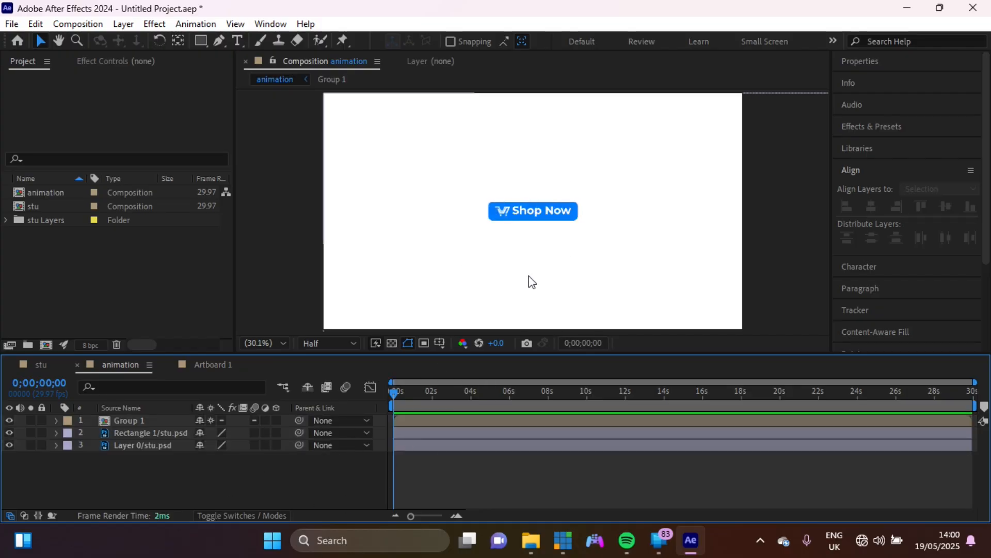
# Draw a closed four-point arrow cursor with the Pen tool on the empty canvas, above and left of the Shop Now button.
pyautogui.click(220, 41)
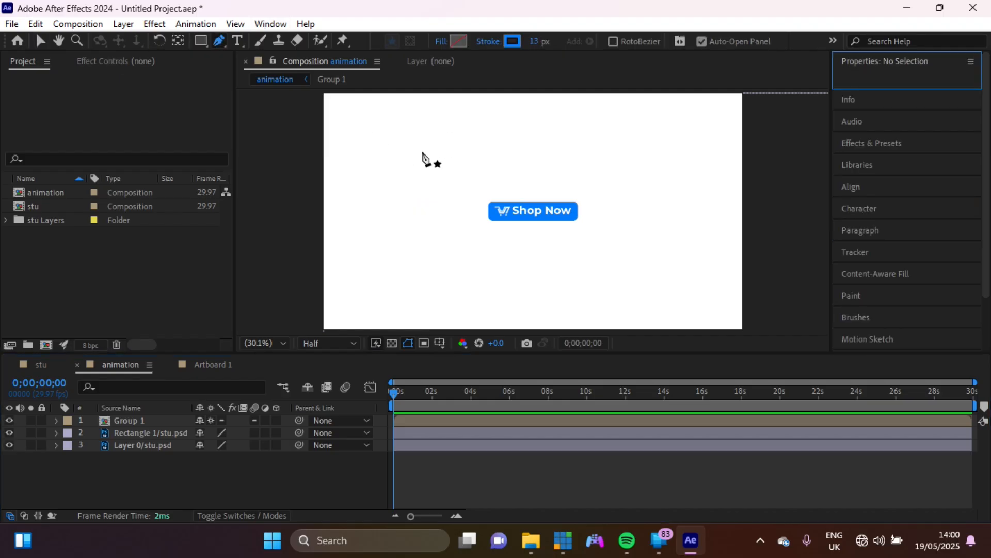
pyautogui.click(406, 148)
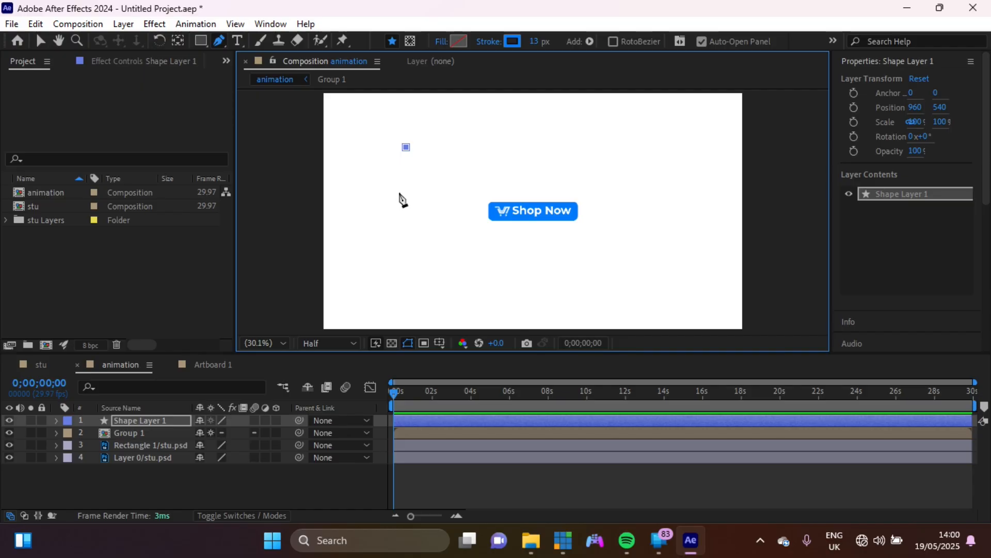
pyautogui.click(408, 200)
pyautogui.click(424, 180)
pyautogui.click(449, 177)
pyautogui.click(406, 147)
pyautogui.click(40, 41)
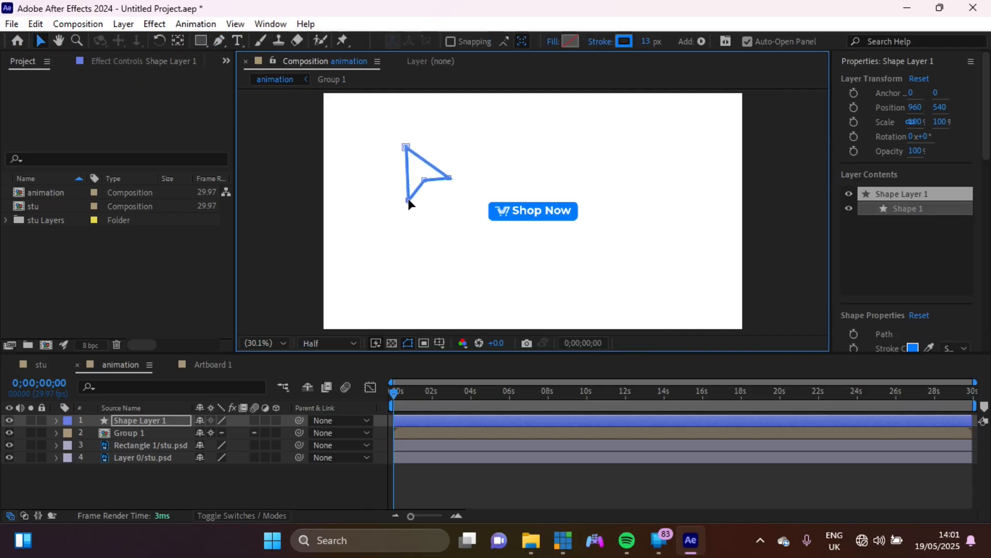
# Give the arrow cursor shape a solid blue fill.
pyautogui.click(201, 40)
pyautogui.click(459, 41)
pyautogui.click(958, 201)
# Make the arrow cursor's stroke white and 14 px wide, undoing any accidental move on the canvas.
pyautogui.moveTo(533, 42); pyautogui.dragTo(529, 43)
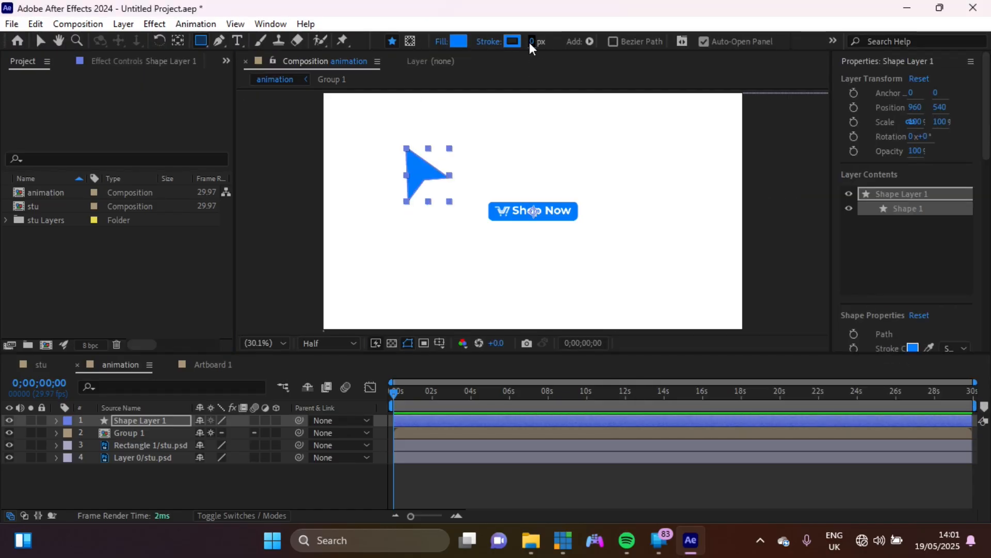
pyautogui.click(517, 42)
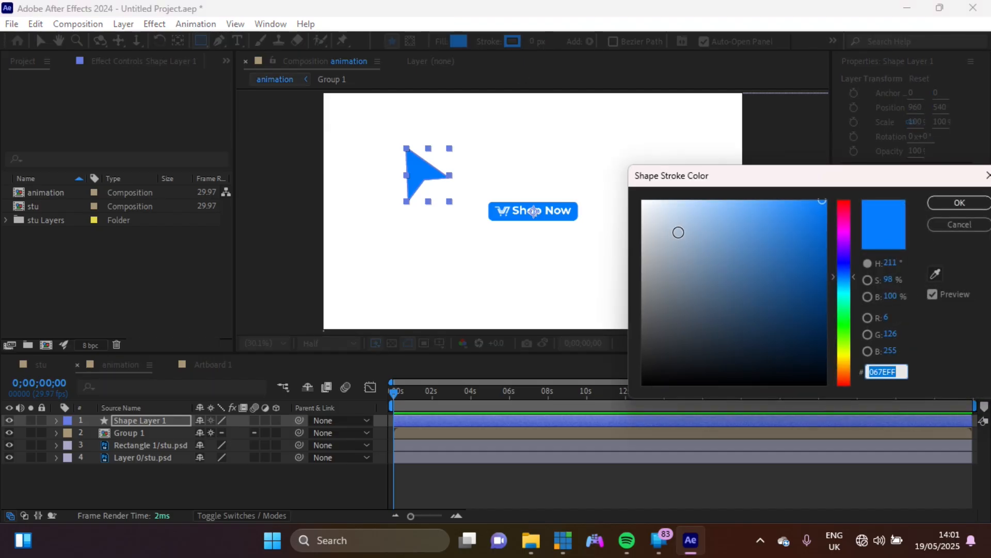
pyautogui.moveTo(679, 232); pyautogui.dragTo(615, 175)
pyautogui.click(982, 202)
pyautogui.moveTo(536, 41); pyautogui.dragTo(545, 41)
pyautogui.click(40, 40)
pyautogui.moveTo(447, 209); pyautogui.dragTo(457, 200)
pyautogui.hotkey('ctrl', 'z')
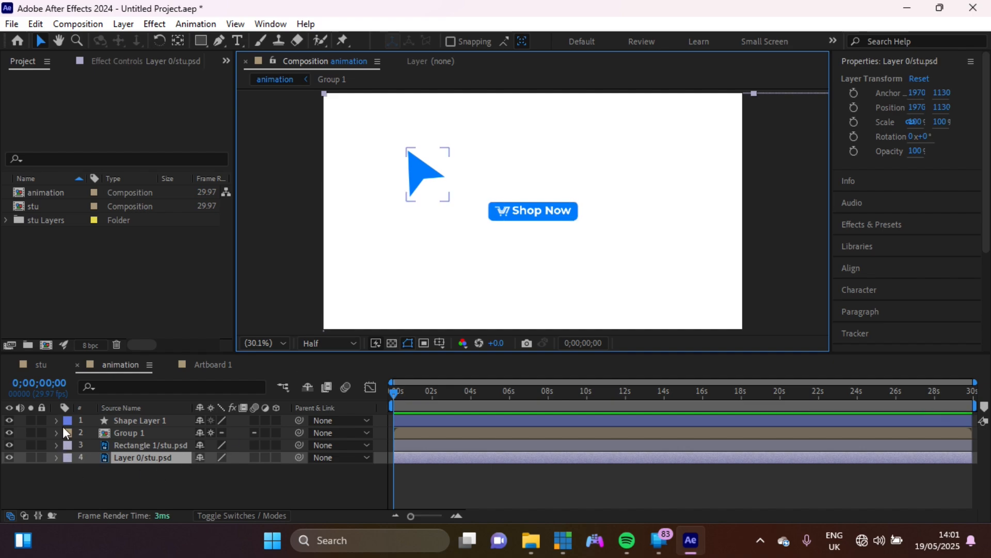
# Rename the Layer 0/stu.psd layer to "bg" and lock it.
pyautogui.click(137, 461)
pyautogui.rightClick(137, 463)
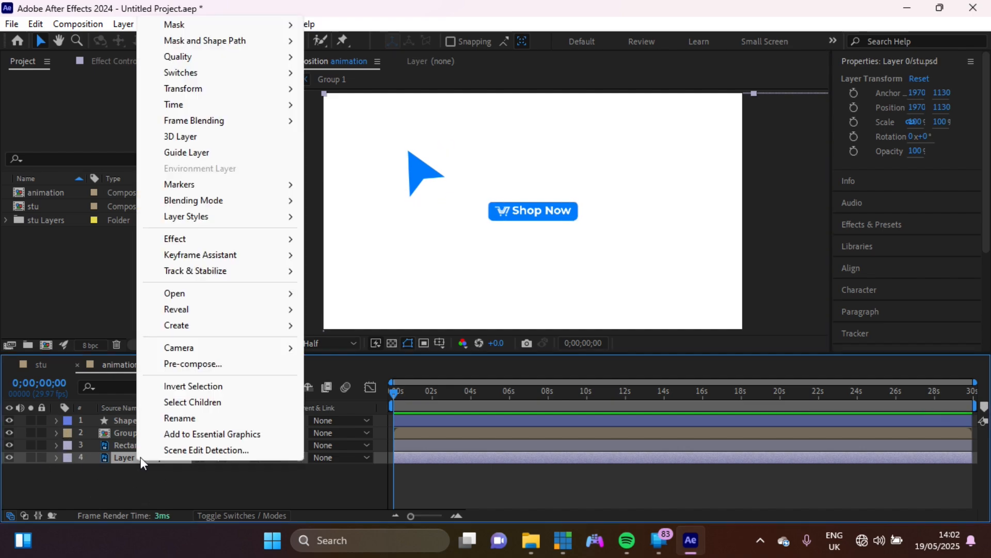
pyautogui.click(177, 419)
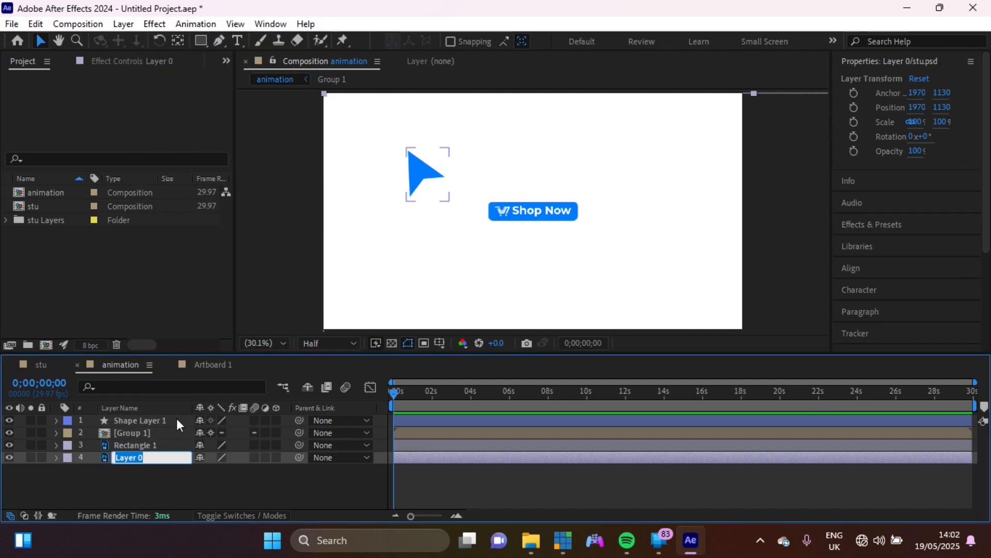
pyautogui.write('bg')
pyautogui.press('Return')
pyautogui.click(43, 460)
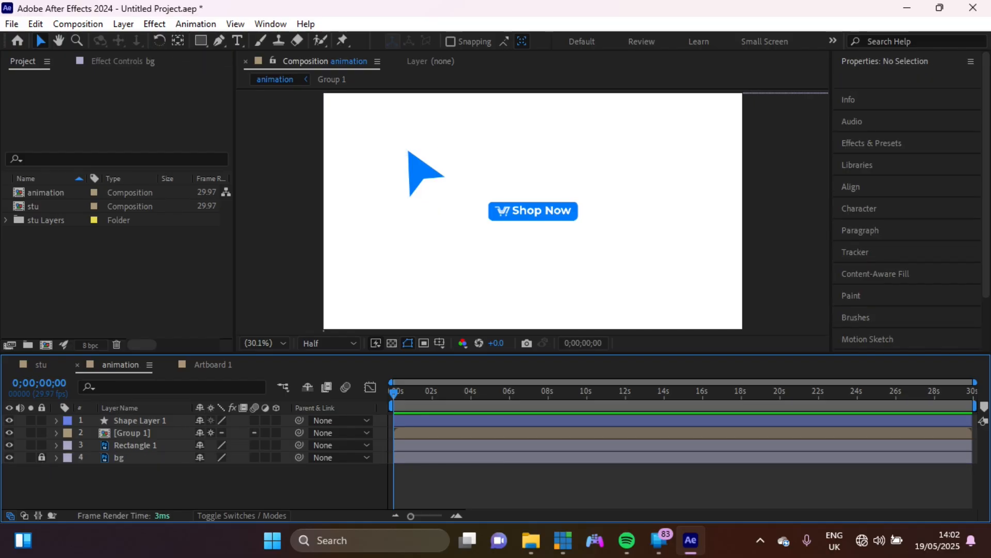
# Scale the arrow cursor to 30% and place it over the lower right corner of the Shop Now button.
pyautogui.click(420, 164)
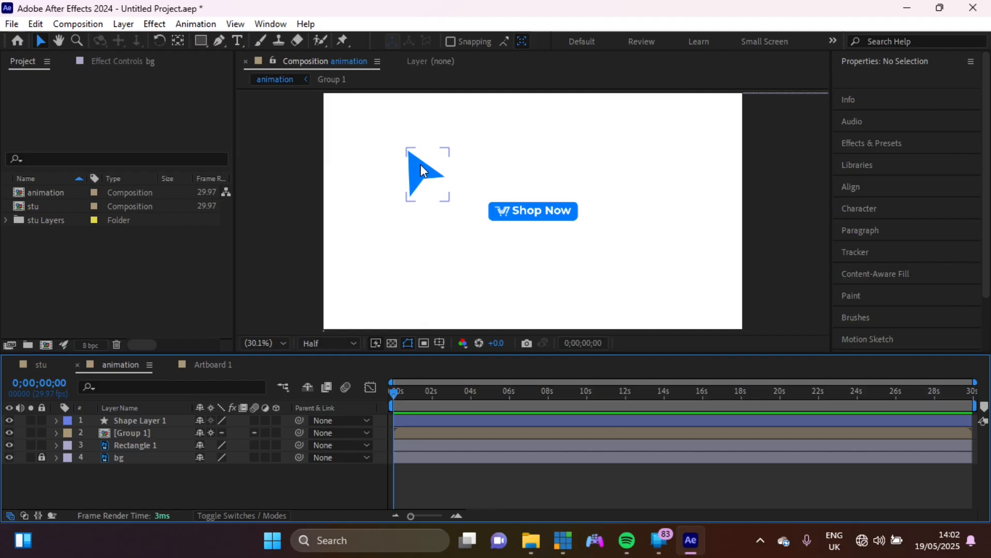
pyautogui.press('s')
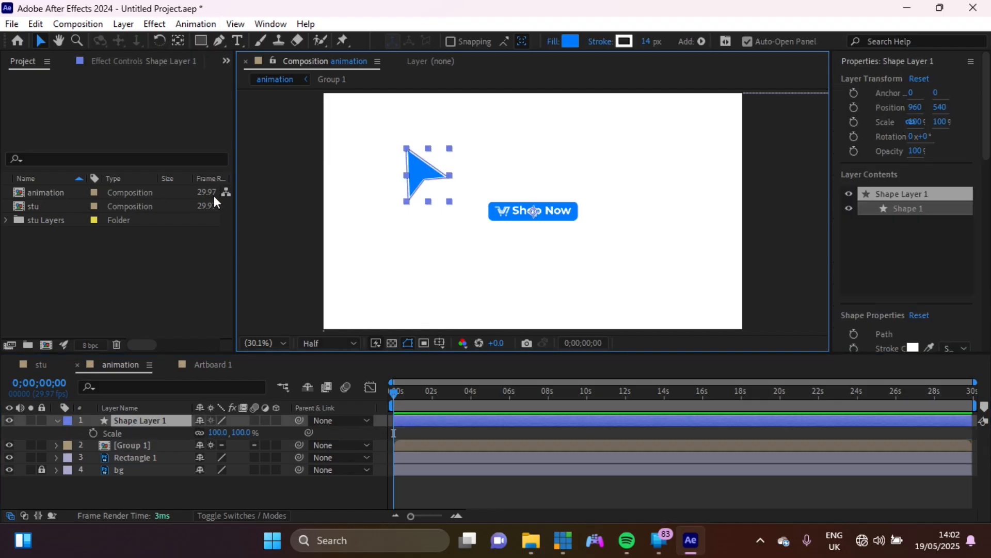
pyautogui.moveTo(239, 434); pyautogui.dragTo(185, 429)
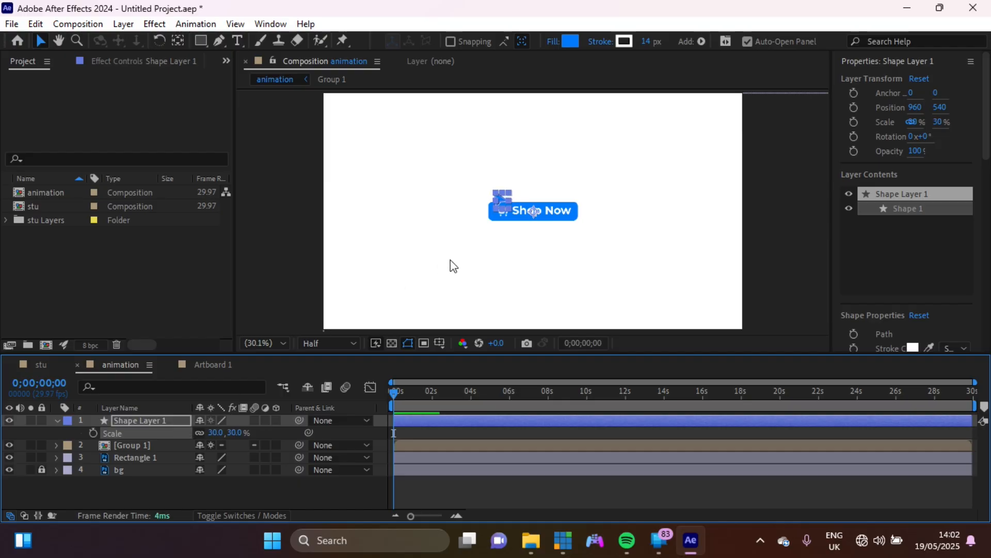
pyautogui.moveTo(501, 200); pyautogui.dragTo(569, 218)
pyautogui.click(602, 222)
pyautogui.click(573, 217)
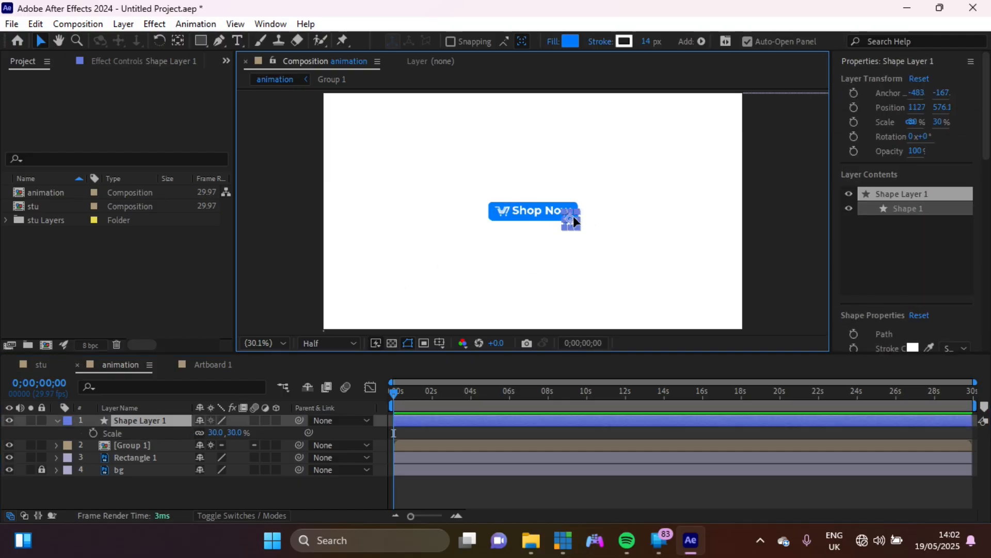
pyautogui.click(614, 218)
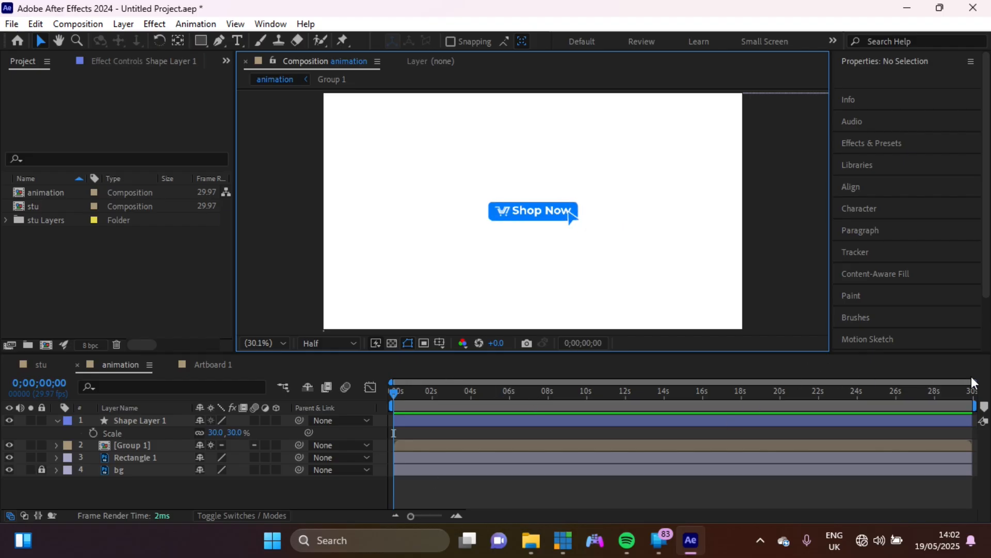
# Keyframe the cursor's scale and position at 1 second, and its position at 0 seconds beyond the canvas's lower left edge, about -119, 938.
pyautogui.moveTo(975, 381); pyautogui.dragTo(528, 359)
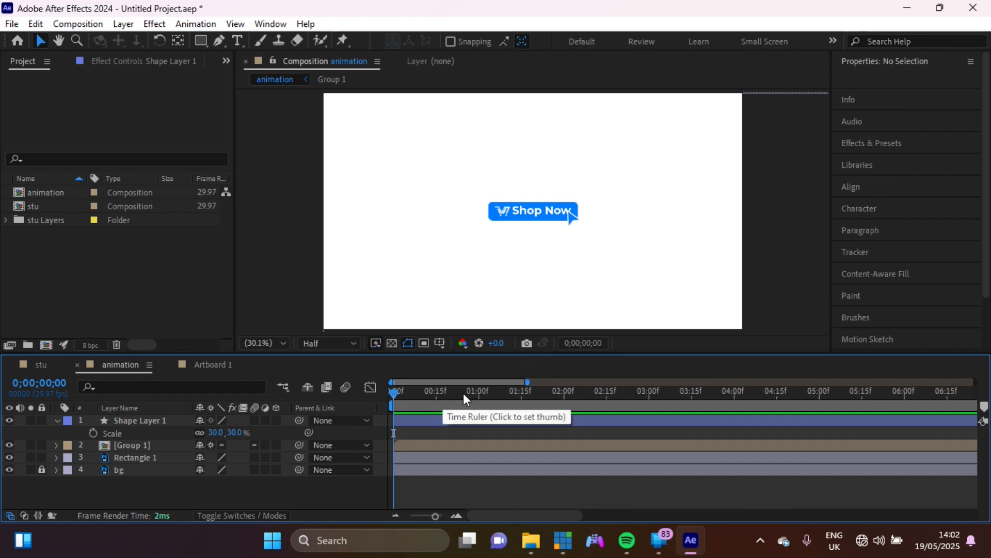
pyautogui.click(480, 398)
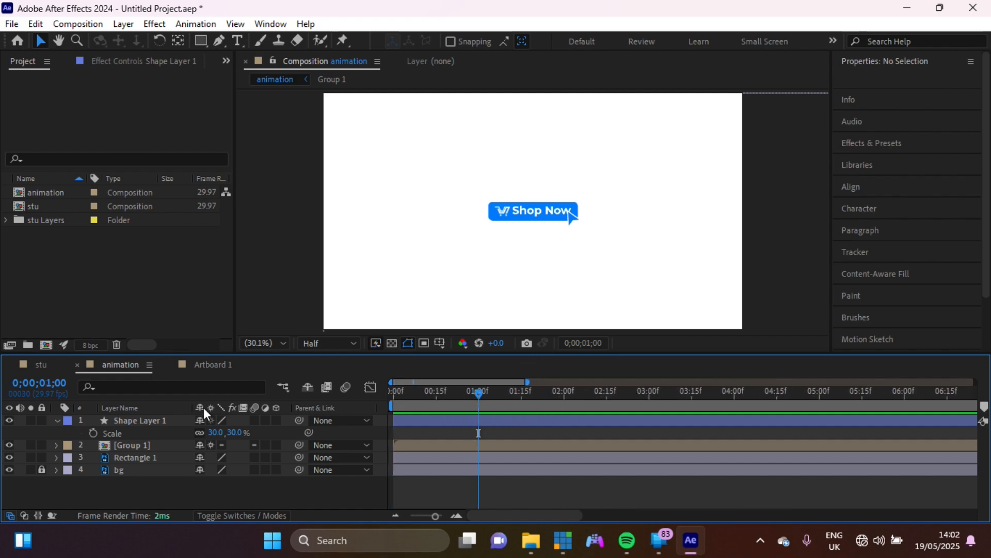
pyautogui.click(94, 433)
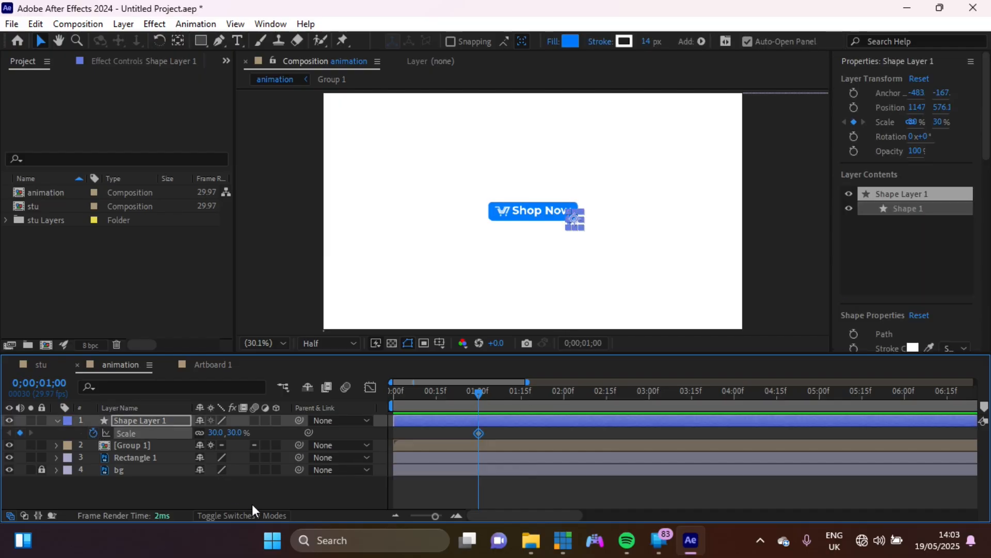
pyautogui.hotkey('shift', 'p')
pyautogui.click(94, 433)
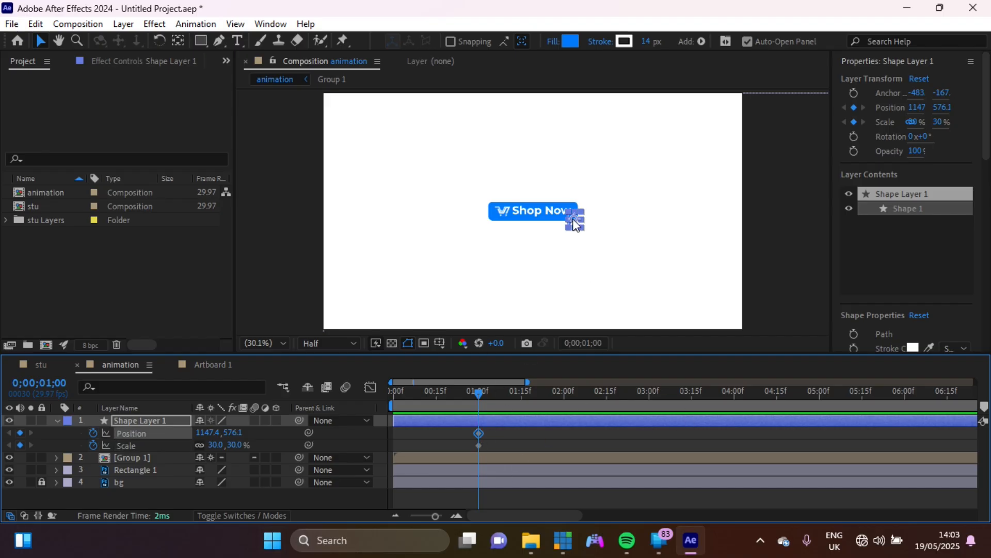
pyautogui.moveTo(423, 399); pyautogui.dragTo(374, 395)
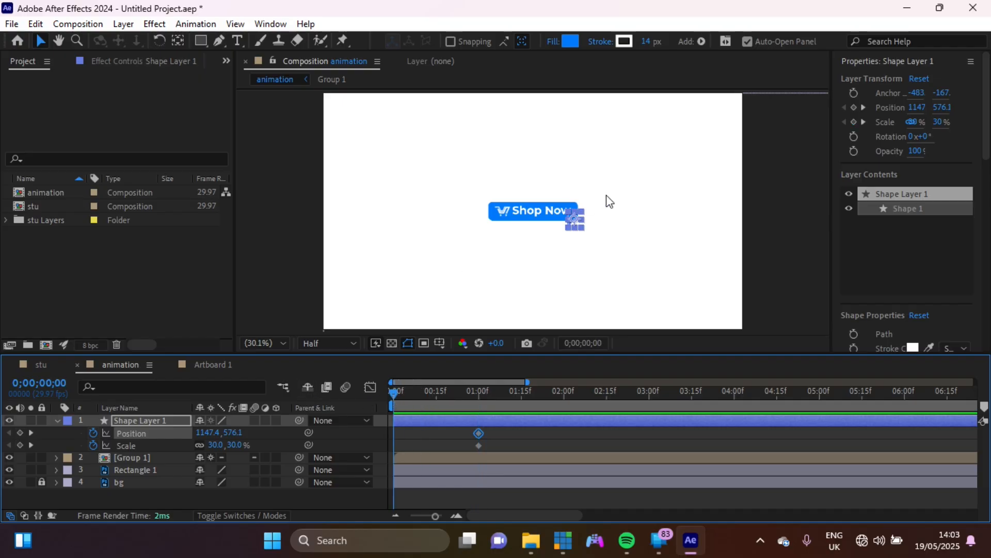
pyautogui.moveTo(577, 223)
pyautogui.mouseDown()
pyautogui.moveTo(480, 259)
pyautogui.moveTo(298, 300)
pyautogui.mouseUp()
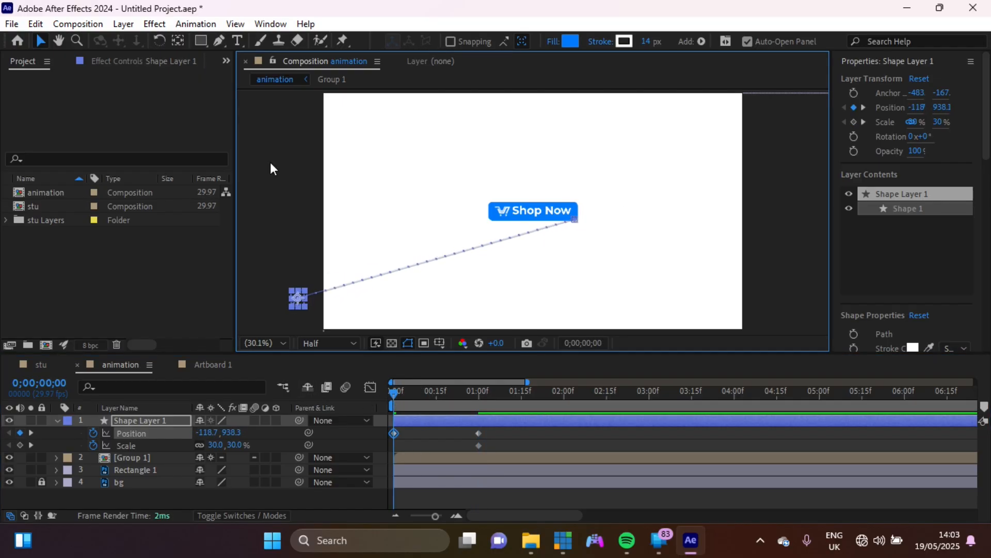
# Bend the cursor's motion path into a curve below the Shop Now button using its Bezier handles, and ease both position keyframes.
pyautogui.click(216, 42)
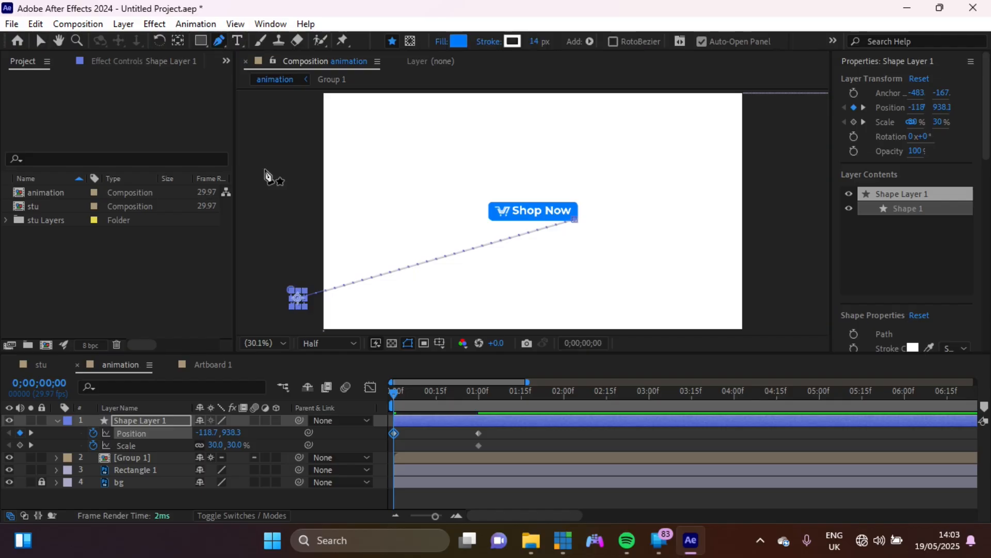
pyautogui.click(298, 302)
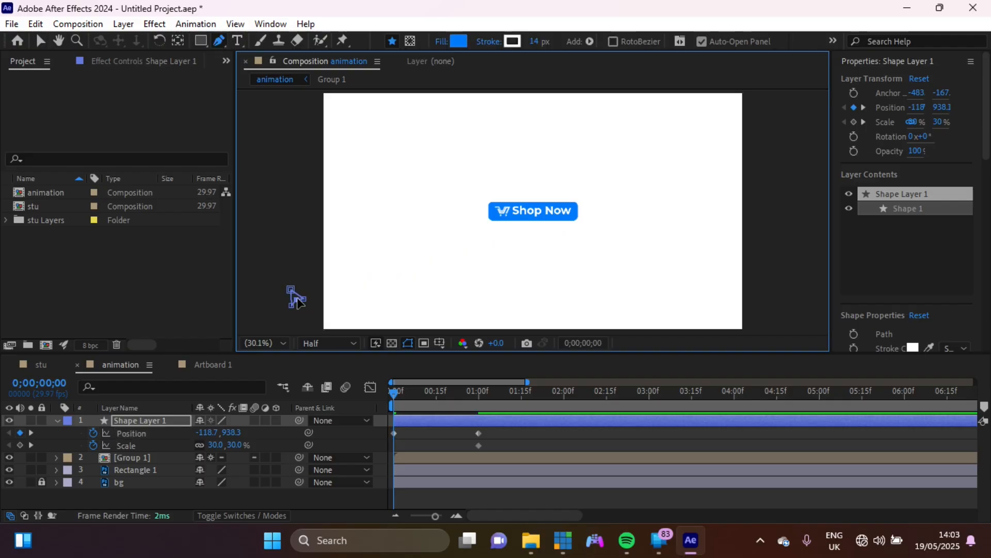
pyautogui.moveTo(517, 432); pyautogui.dragTo(388, 438)
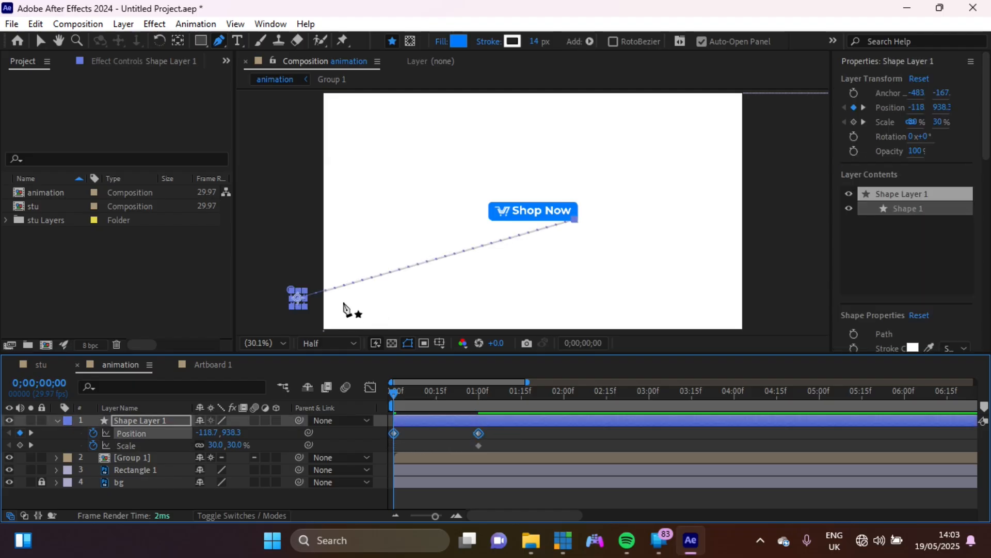
pyautogui.click(578, 223)
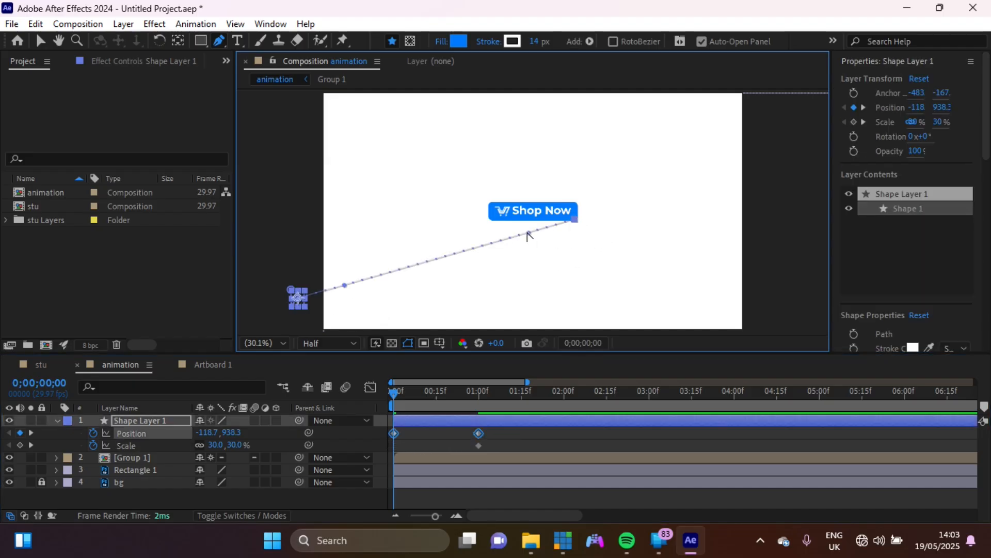
pyautogui.moveTo(529, 233); pyautogui.dragTo(650, 308)
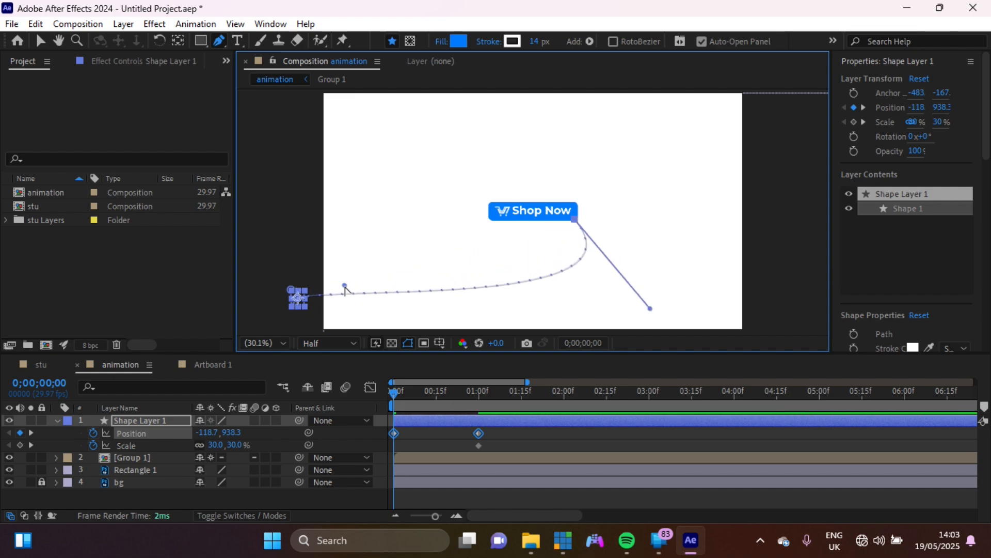
pyautogui.moveTo(345, 289); pyautogui.dragTo(522, 276)
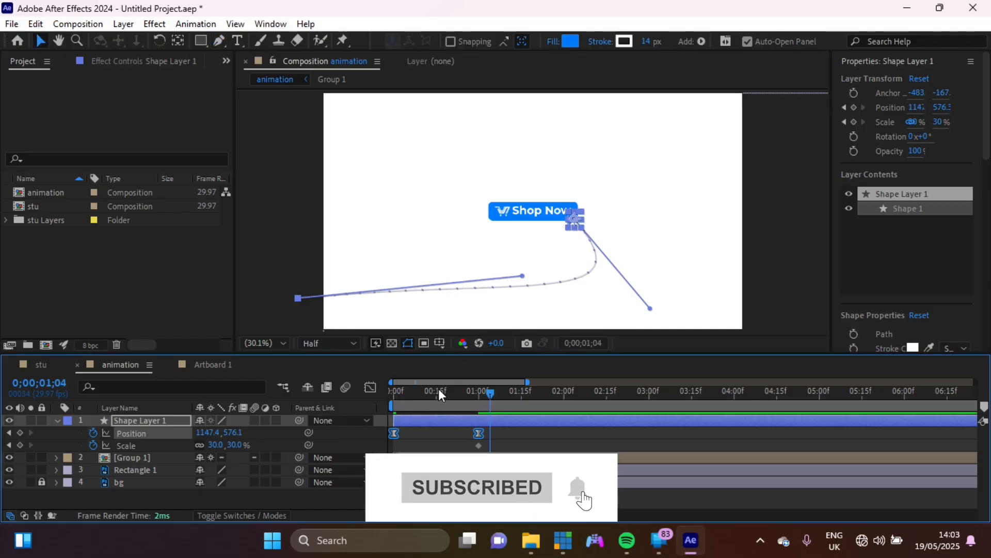
# Preview the cursor's movement from the start of the composition.
pyautogui.moveTo(439, 395); pyautogui.dragTo(262, 385)
pyautogui.press('space')
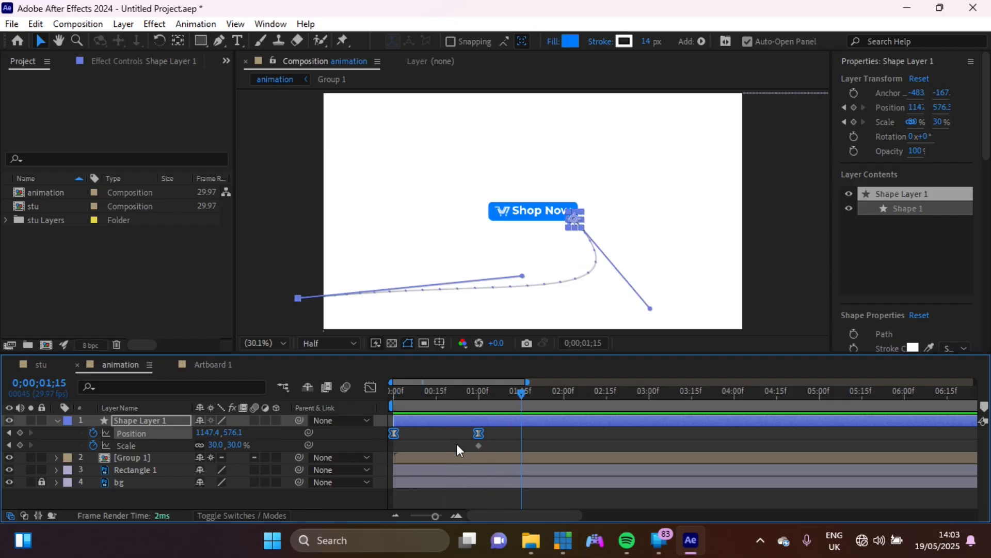
# Reshape the cursor's position speed graph to peak early and slow gradually into the 1-second keyframe, and preview the motion.
pyautogui.click(370, 387)
pyautogui.moveTo(516, 455); pyautogui.dragTo(445, 481)
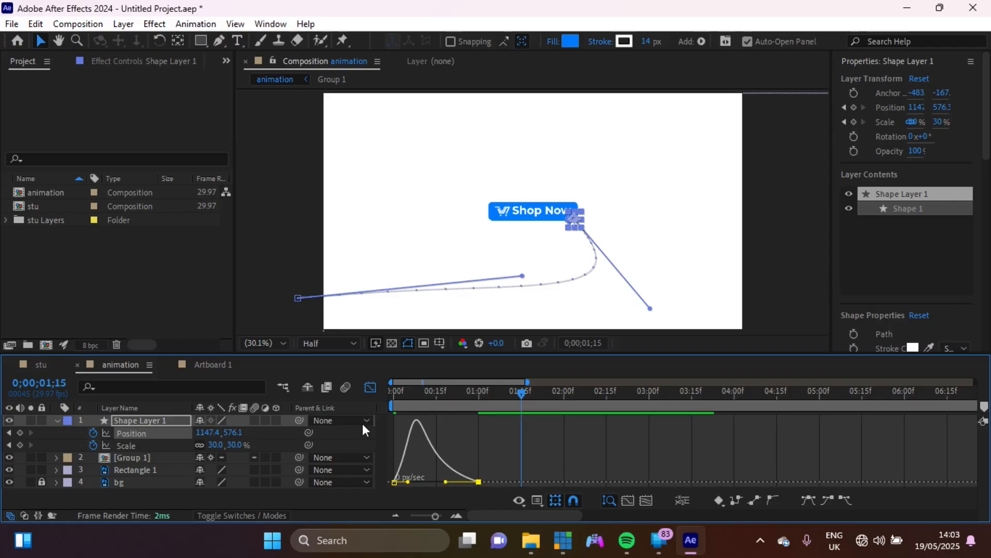
pyautogui.click(370, 388)
pyautogui.moveTo(484, 389); pyautogui.dragTo(321, 405)
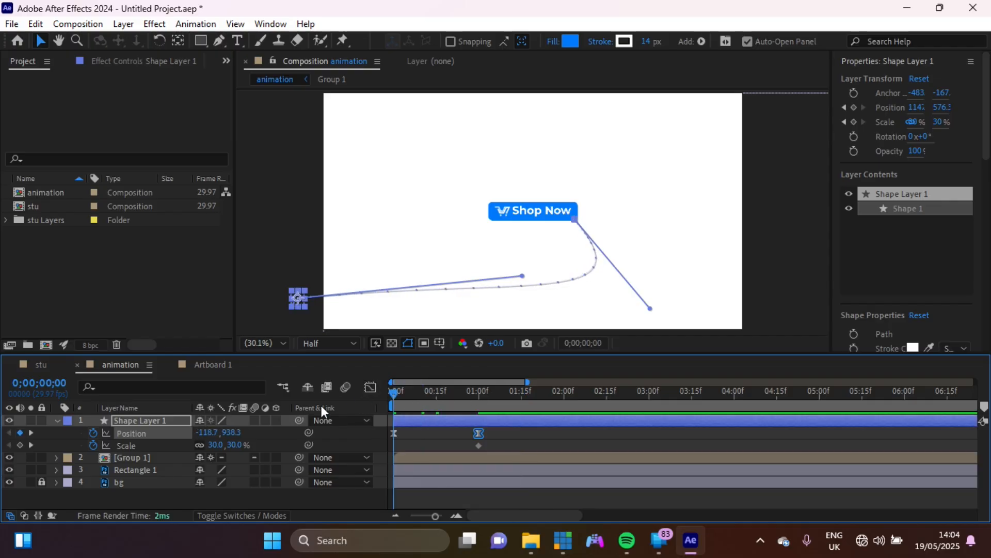
pyautogui.press('space')
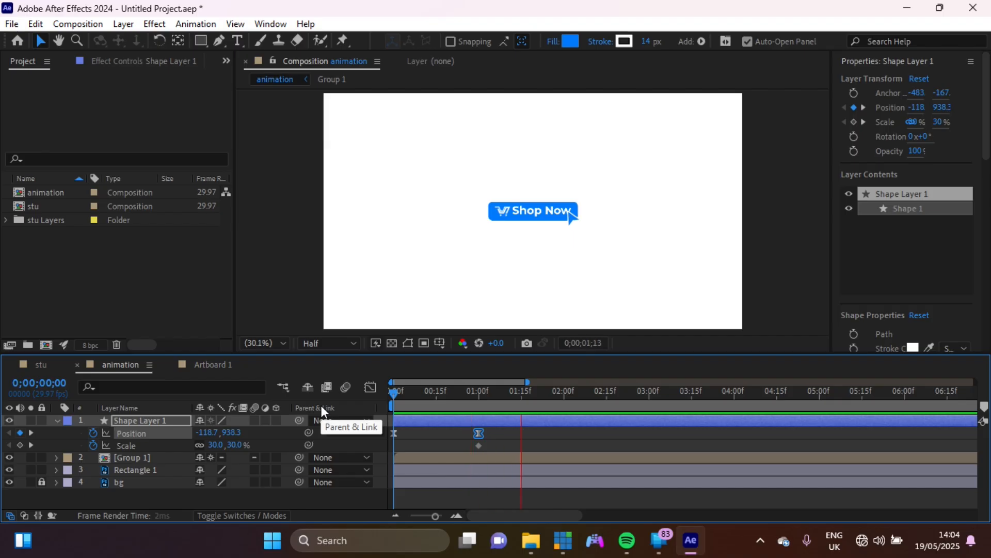
pyautogui.press('space')
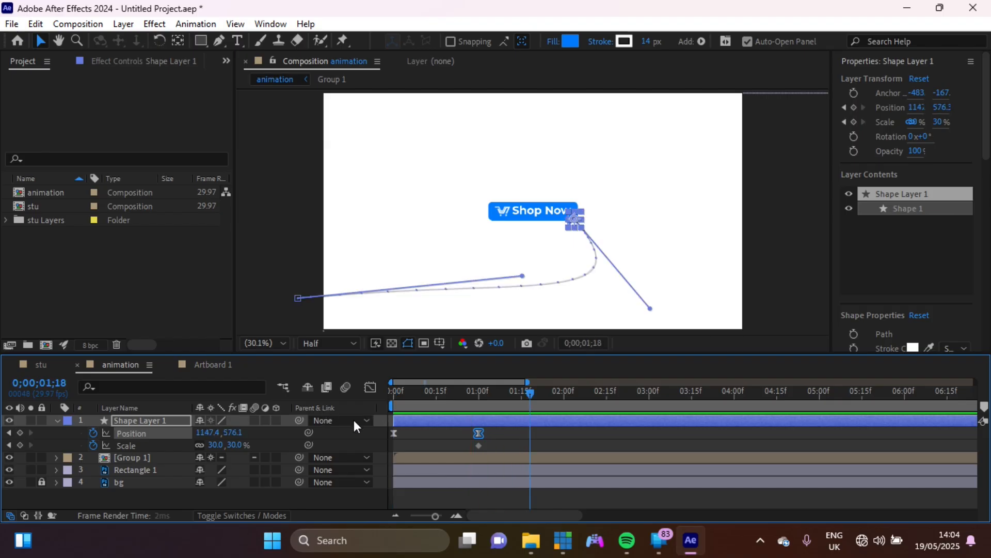
# Move the cursor's scale keyframe from 1 second to 0;00;01;03.
pyautogui.click(479, 444)
pyautogui.moveTo(488, 393); pyautogui.dragTo(480, 394)
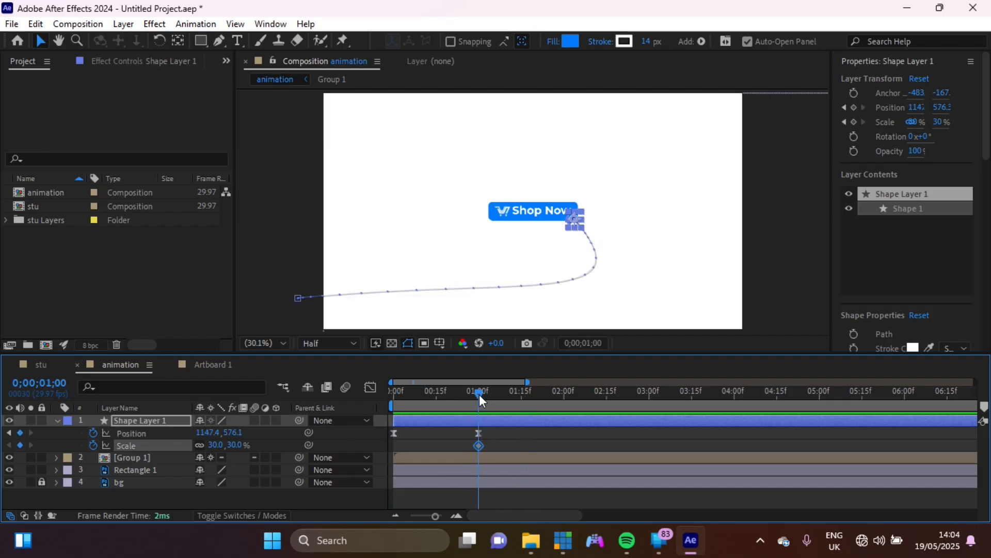
pyautogui.press('pagedown')
pyautogui.press('pagedown')
pyautogui.press('pagedown')
pyautogui.moveTo(478, 447); pyautogui.dragTo(485, 450)
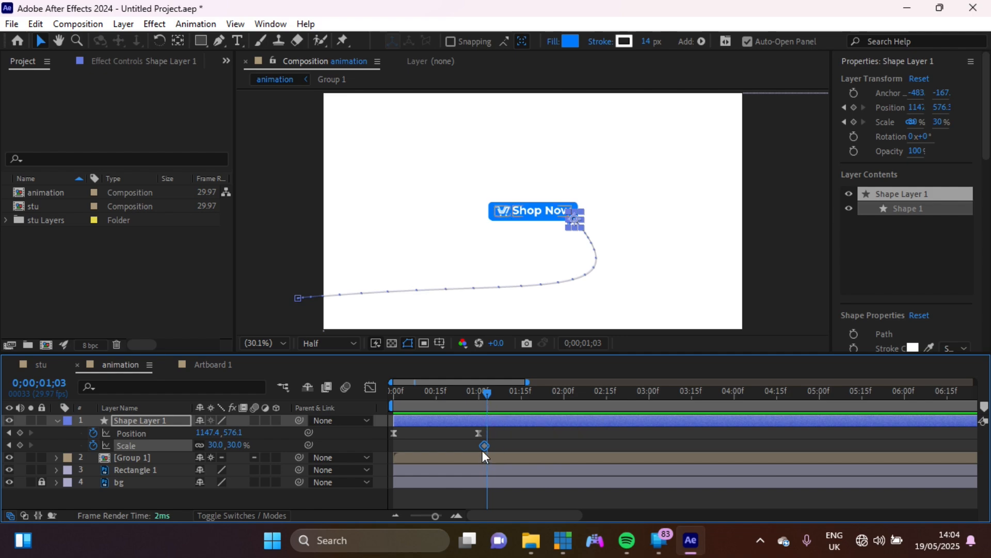
pyautogui.moveTo(485, 448); pyautogui.dragTo(487, 448)
pyautogui.moveTo(488, 453); pyautogui.dragTo(488, 452)
# Add a 25% scale keyframe to the cursor at 0;00;01;06, three frames after its first scale keyframe.
pyautogui.click(490, 392)
pyautogui.press('pageup')
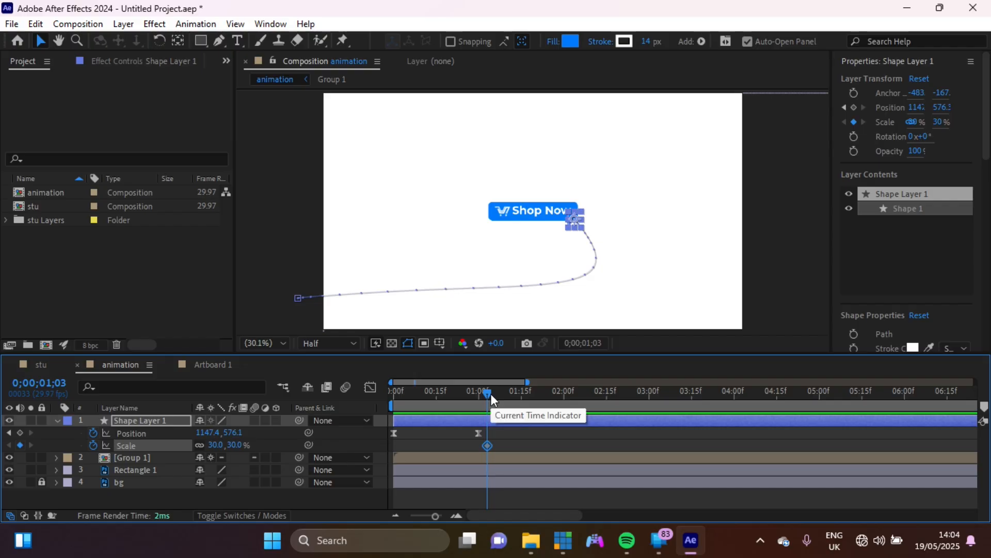
pyautogui.press('pagedown')
pyautogui.press('pagedown')
pyautogui.press('pagedown')
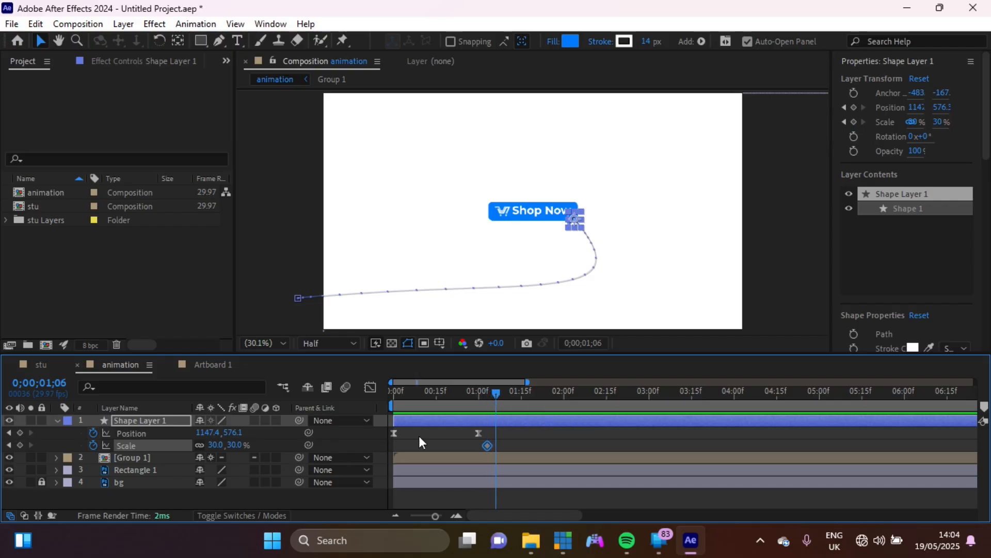
pyautogui.click(241, 445)
pyautogui.write('2')
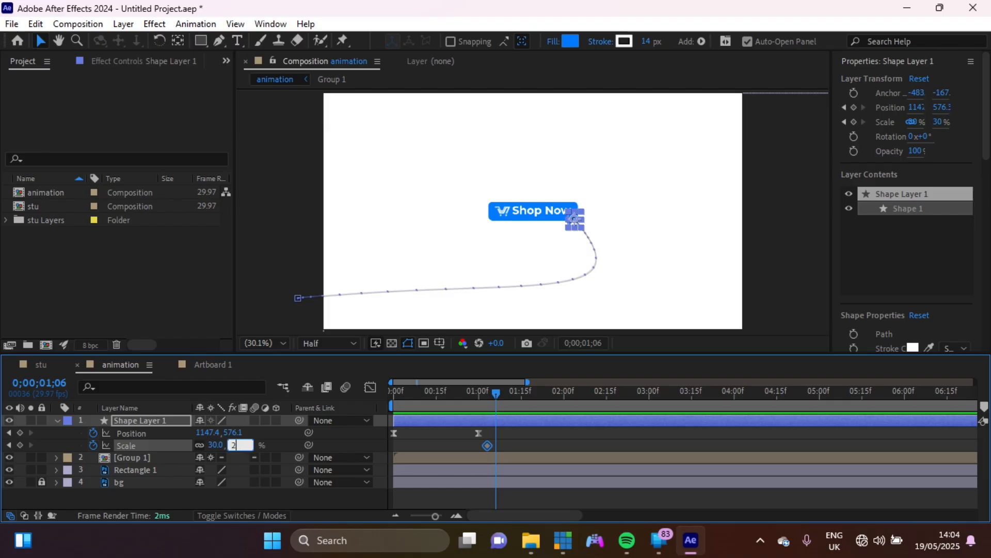
pyautogui.write('5')
pyautogui.press('Return')
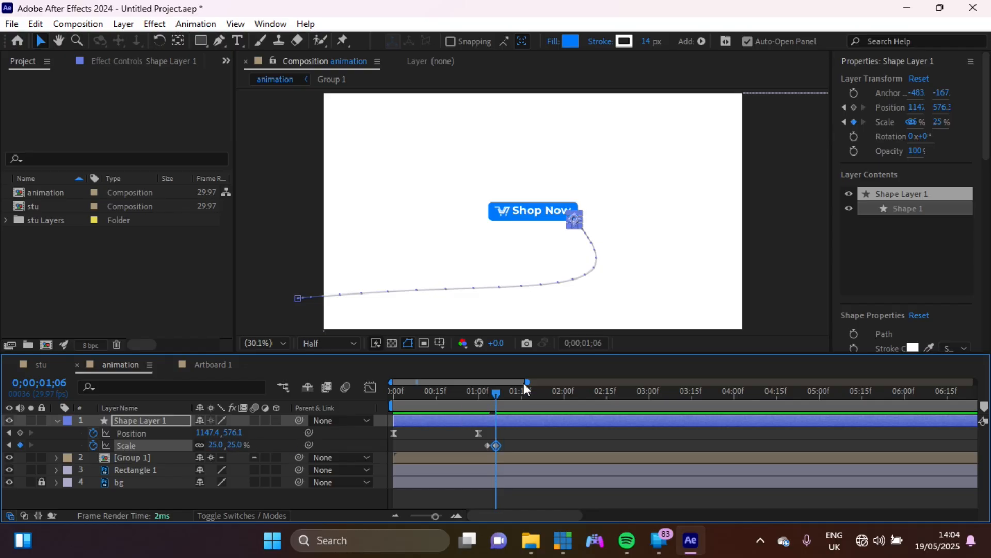
# Add a 35% scale keyframe to the cursor at 0;00;01;09.
pyautogui.press('pagedown')
pyautogui.press('pagedown')
pyautogui.press('pagedown')
pyautogui.press('pagedown')
pyautogui.press('pageup')
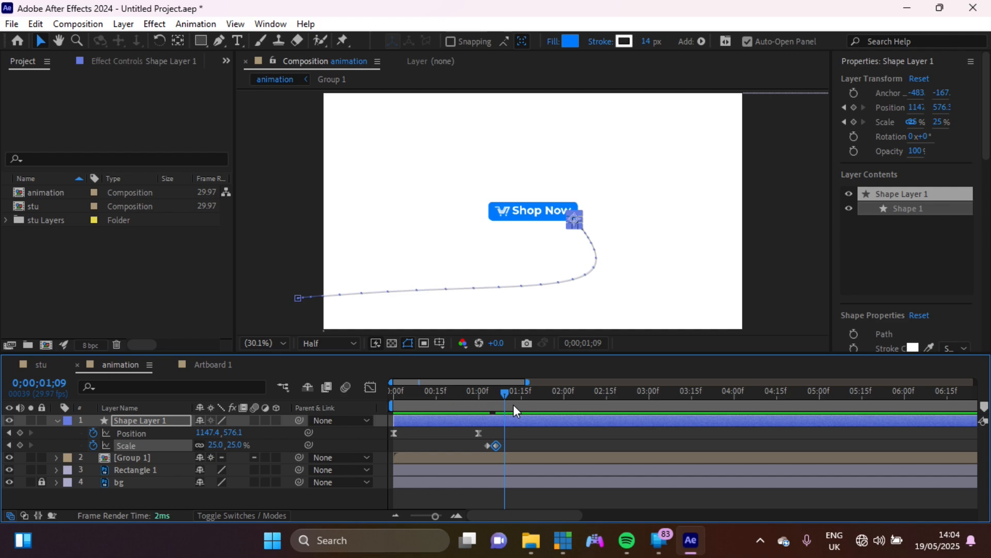
pyautogui.click(232, 443)
pyautogui.write('35')
pyautogui.press('Return')
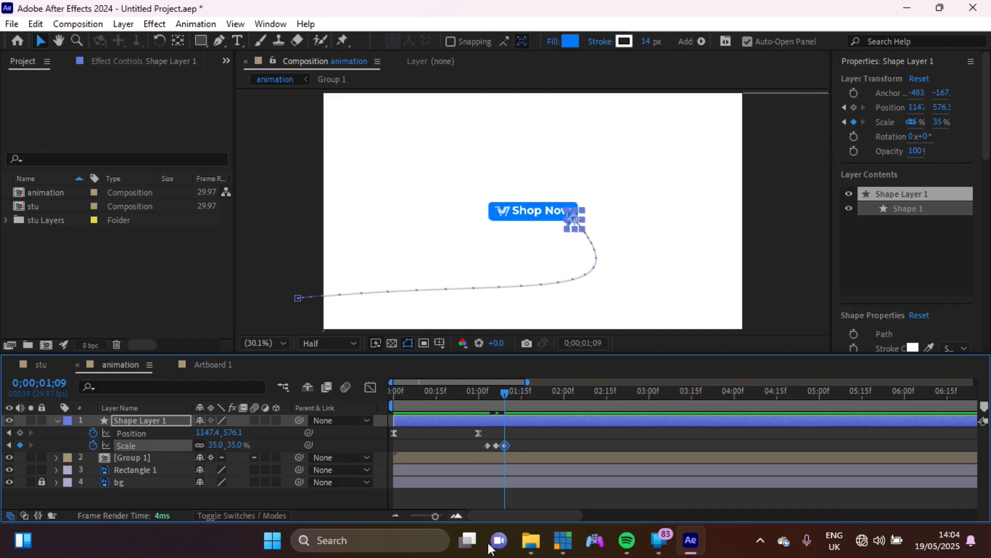
# Return the cursor's scale to 30% with a keyframe at 0;00;01;13.
pyautogui.press('pagedown')
pyautogui.press('pagedown')
pyautogui.press('pagedown')
pyautogui.press('pagedown')
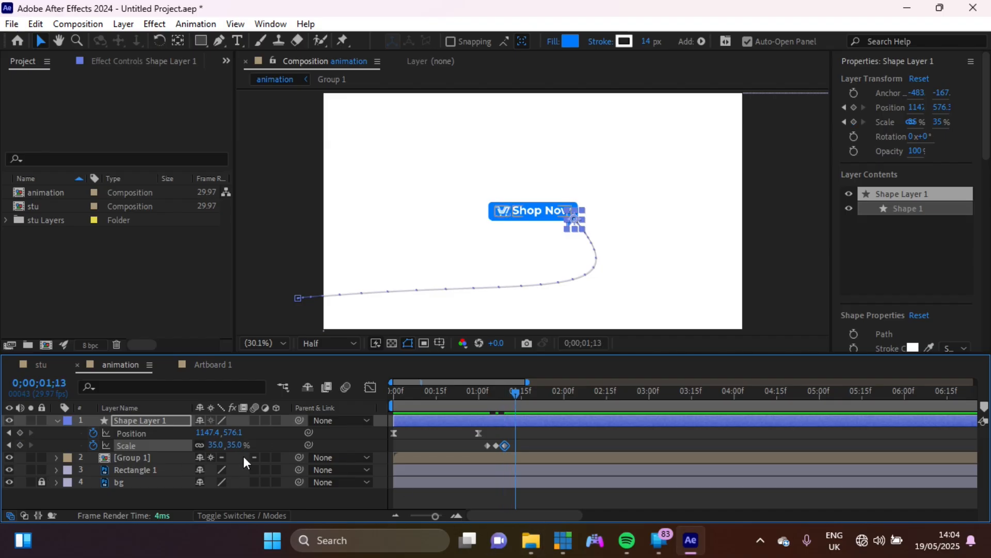
pyautogui.click(232, 440)
pyautogui.write('30')
pyautogui.press('Return')
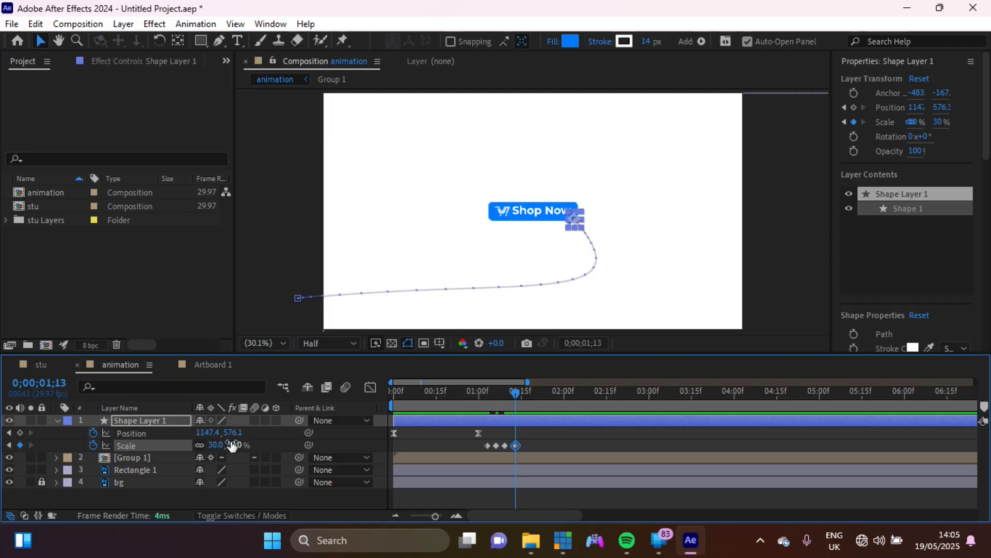
# Preview the cursor's scale pulse from about 1 second.
pyautogui.click(482, 395)
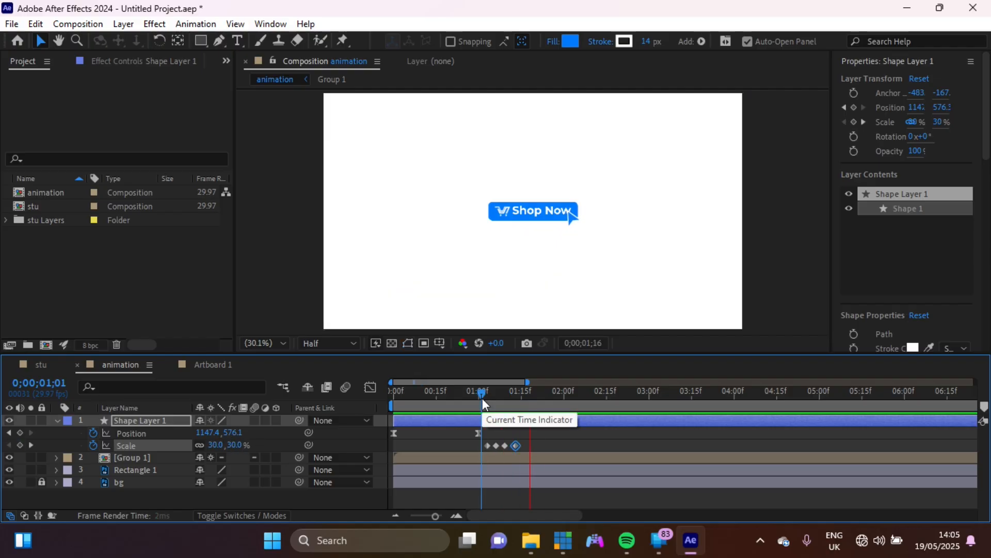
pyautogui.click(486, 394)
pyautogui.press('space')
pyautogui.press('space')
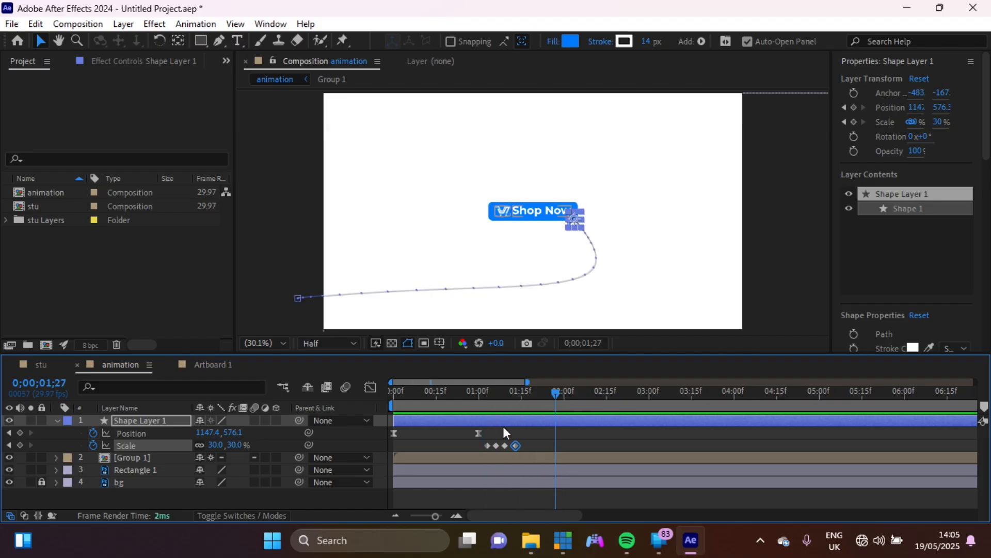
pyautogui.moveTo(474, 442); pyautogui.dragTo(534, 447)
pyautogui.click(454, 445)
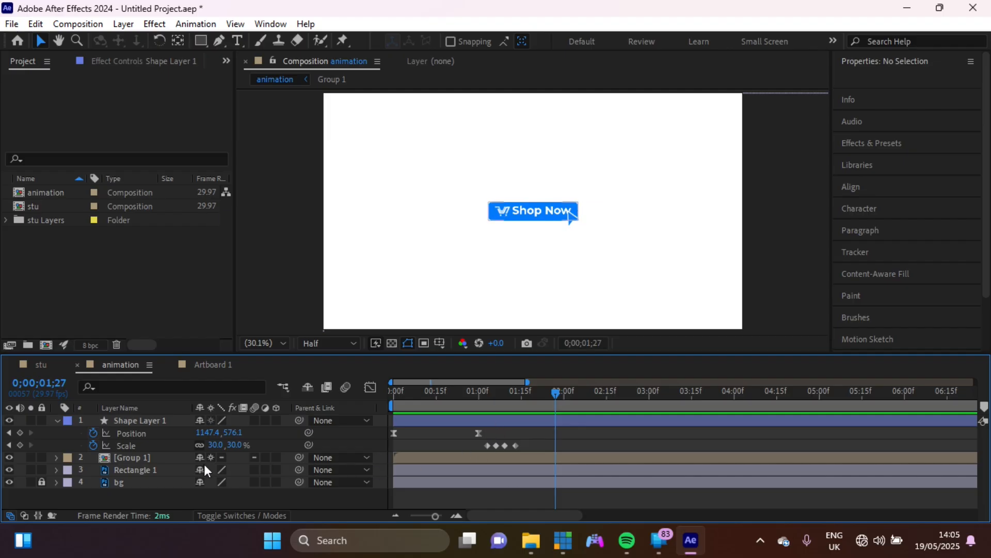
# Create a null object directly above the button's Group 1 and Rectangle 1 layers.
pyautogui.click(148, 457)
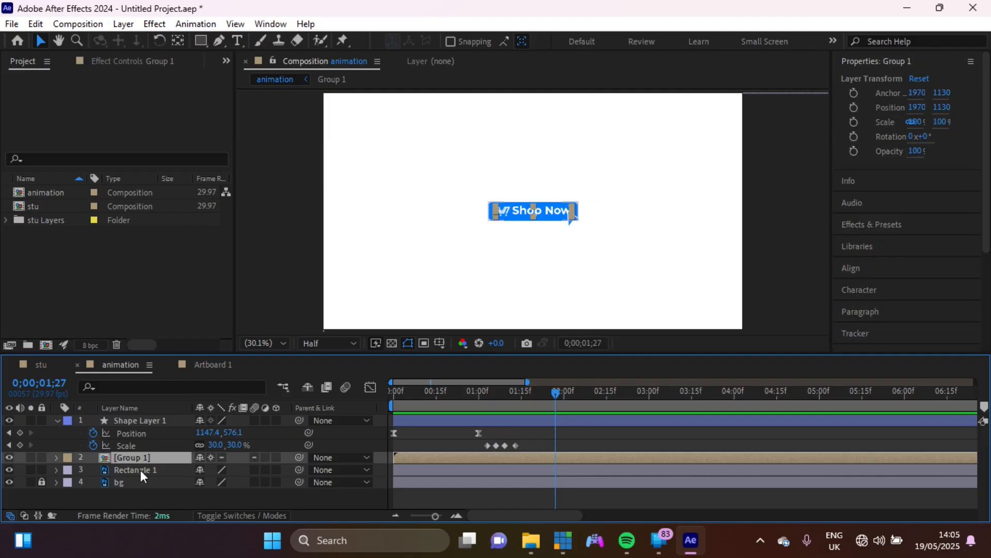
pyautogui.keyDown('ctrl'); pyautogui.click(140, 470); pyautogui.keyUp('ctrl')
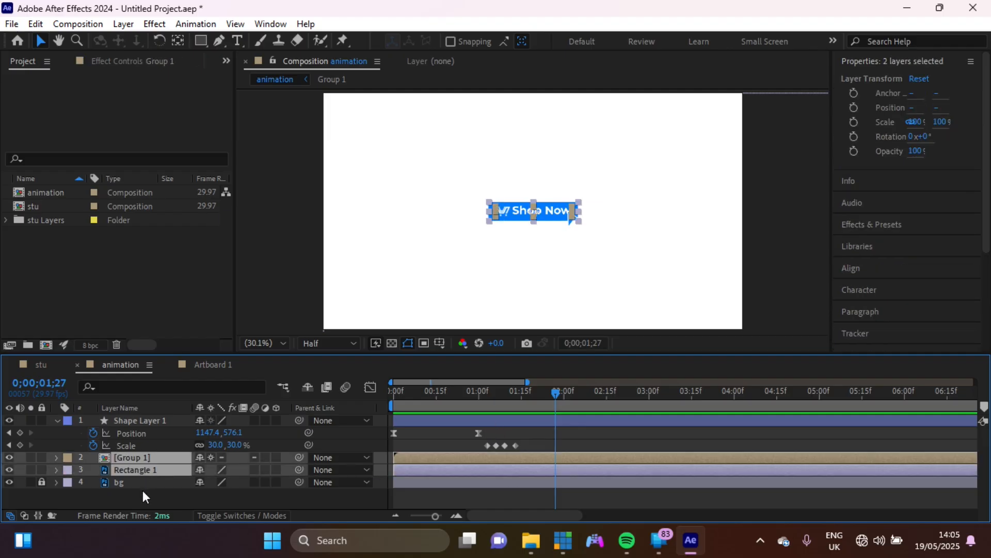
pyautogui.rightClick(144, 506)
pyautogui.moveTo(194, 329)
pyautogui.click(406, 413)
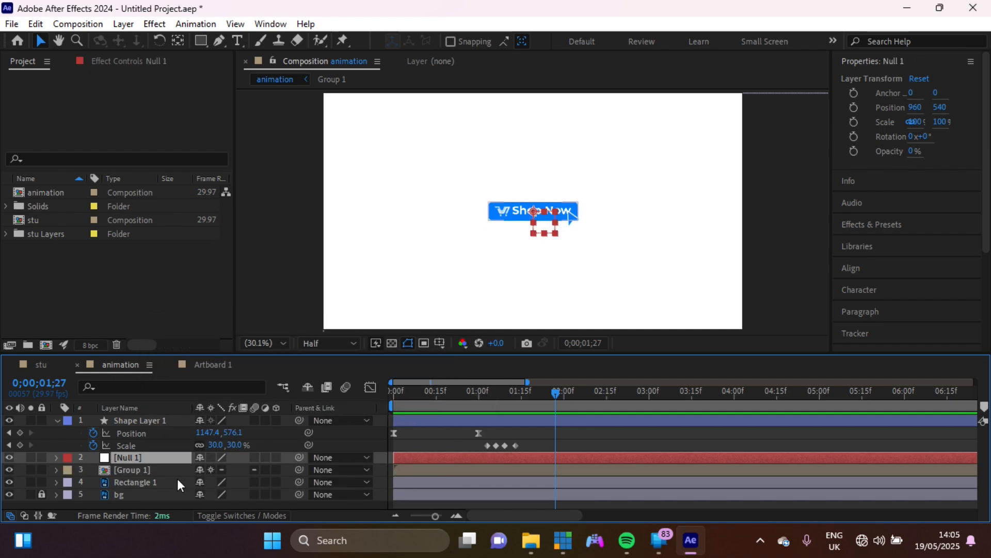
# Parent the Group 1 and Rectangle 1 button layers to the null object.
pyautogui.click(149, 482)
pyautogui.keyDown('shift'); pyautogui.click(144, 473); pyautogui.keyUp('shift')
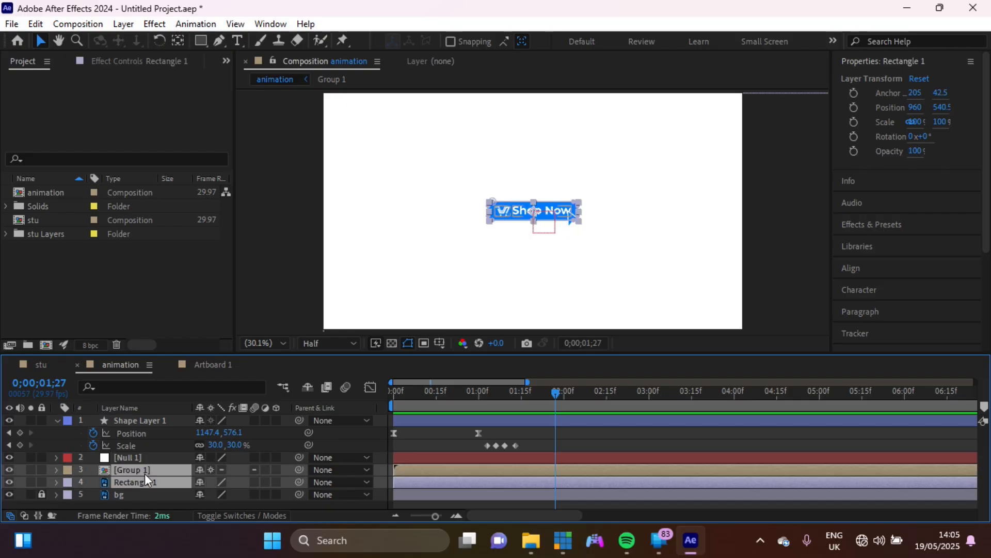
pyautogui.moveTo(296, 481); pyautogui.dragTo(135, 459)
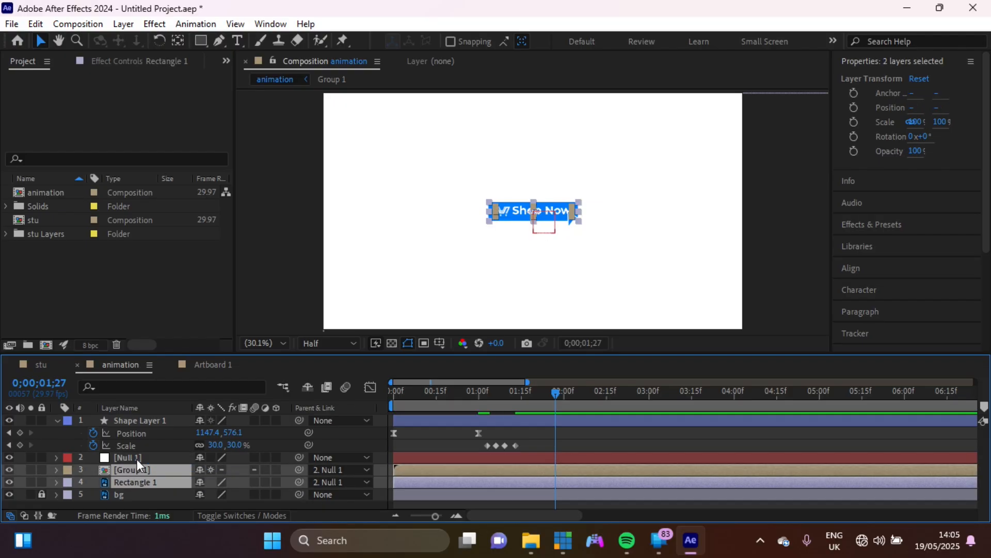
# Keyframe the null object's scale at 100% at 0;00;01;03, aligned with the cursor's first scale keyframe.
pyautogui.click(135, 458)
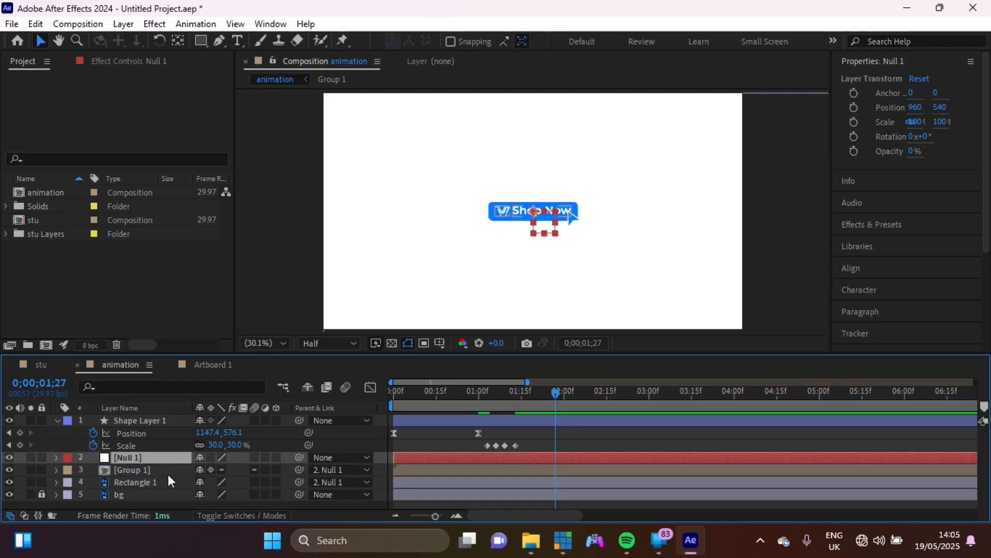
pyautogui.press('p')
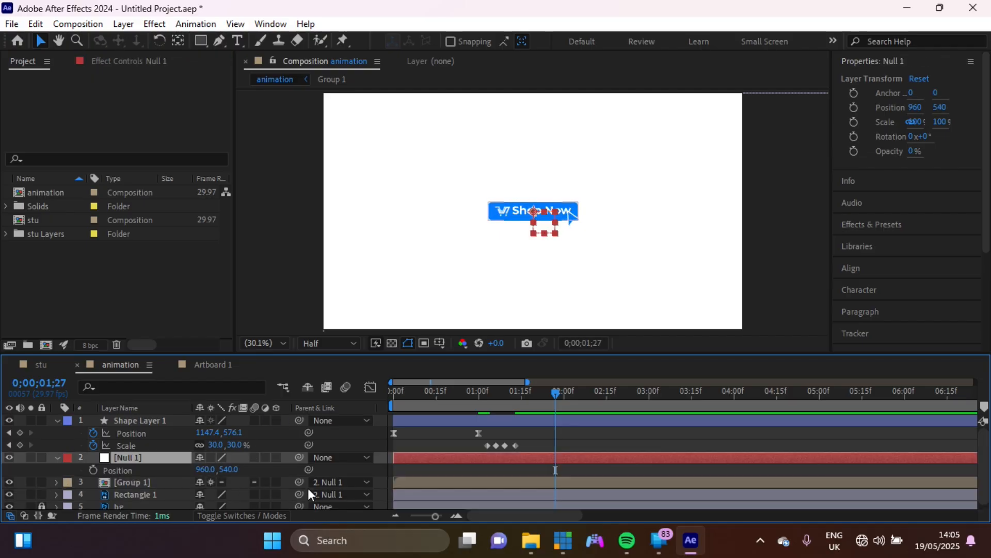
pyautogui.click(488, 395)
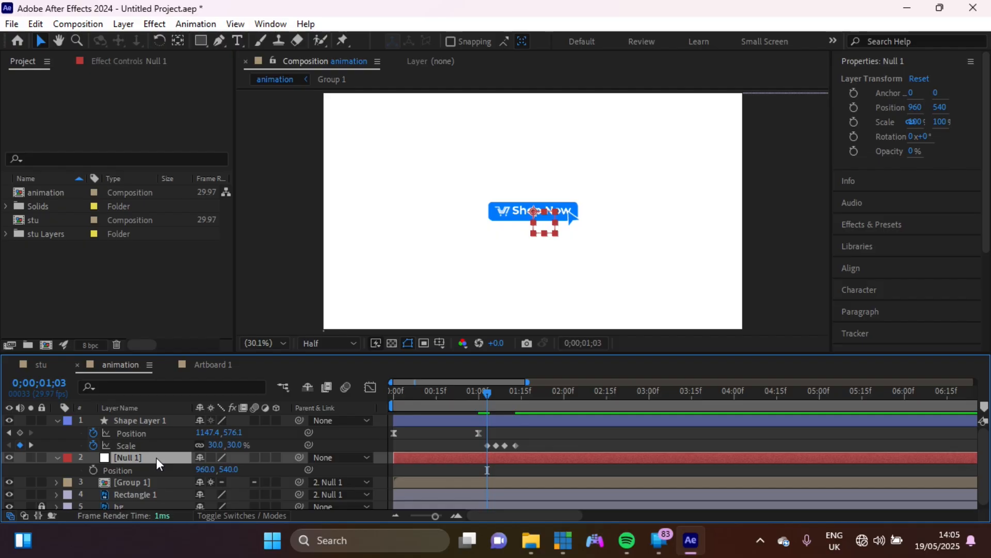
pyautogui.press('s')
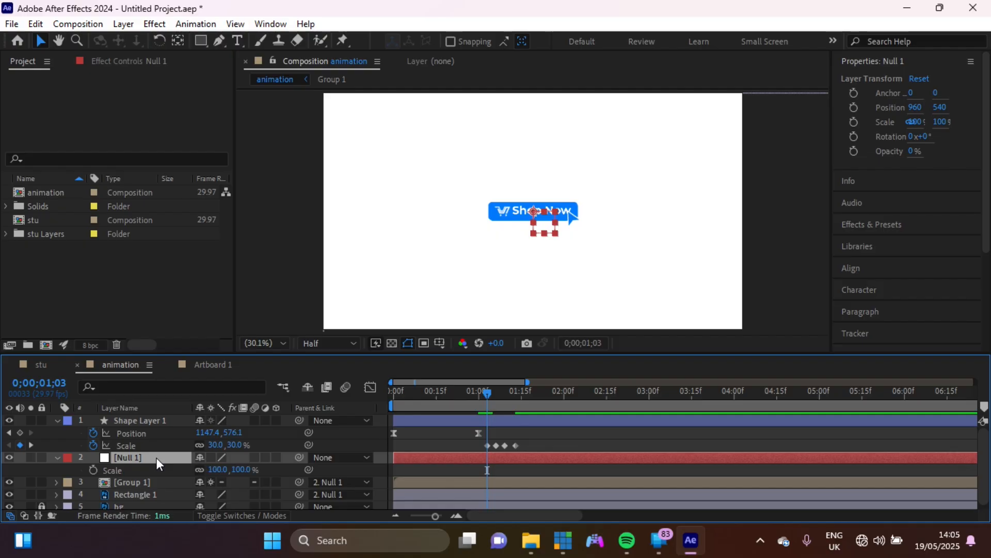
pyautogui.click(94, 470)
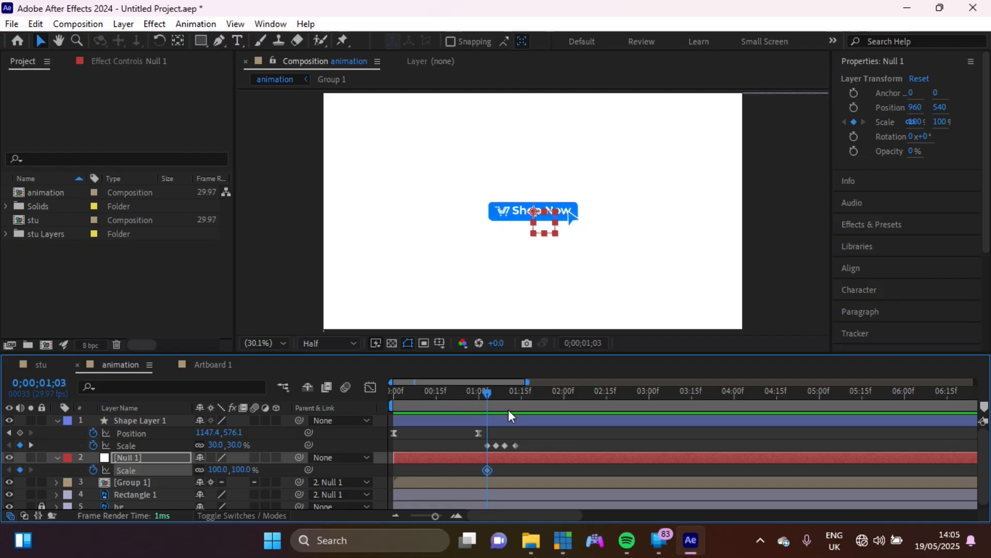
# Add a 93% scale keyframe to the null object at 0;00;01;06.
pyautogui.moveTo(489, 395); pyautogui.dragTo(496, 392)
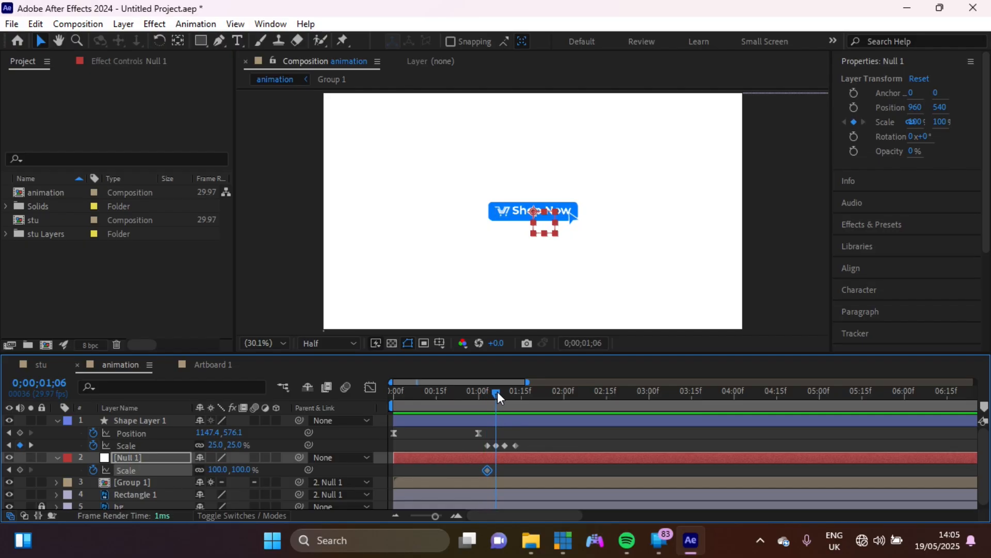
pyautogui.click(241, 470)
pyautogui.click(240, 469)
pyautogui.write('93')
pyautogui.press('Return')
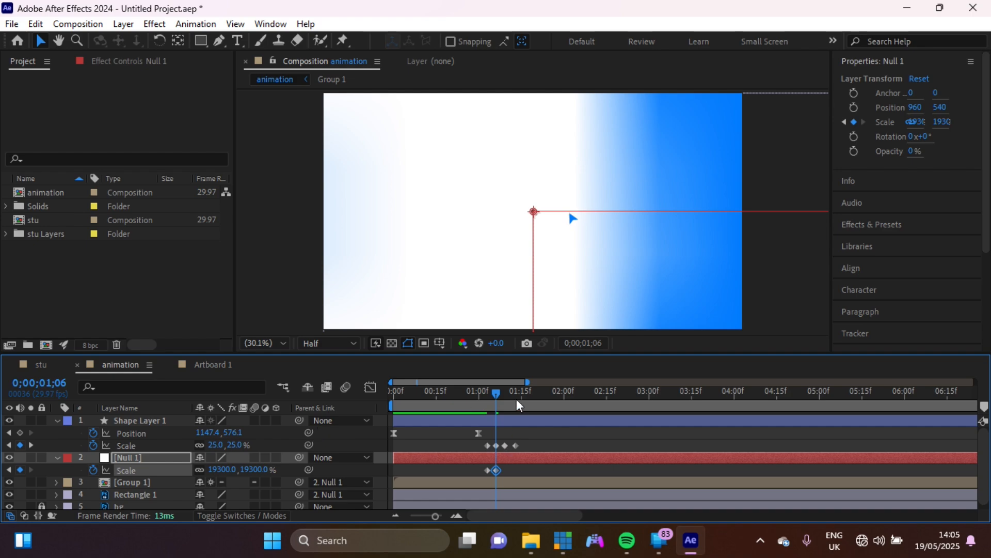
pyautogui.click(221, 469)
pyautogui.write('93')
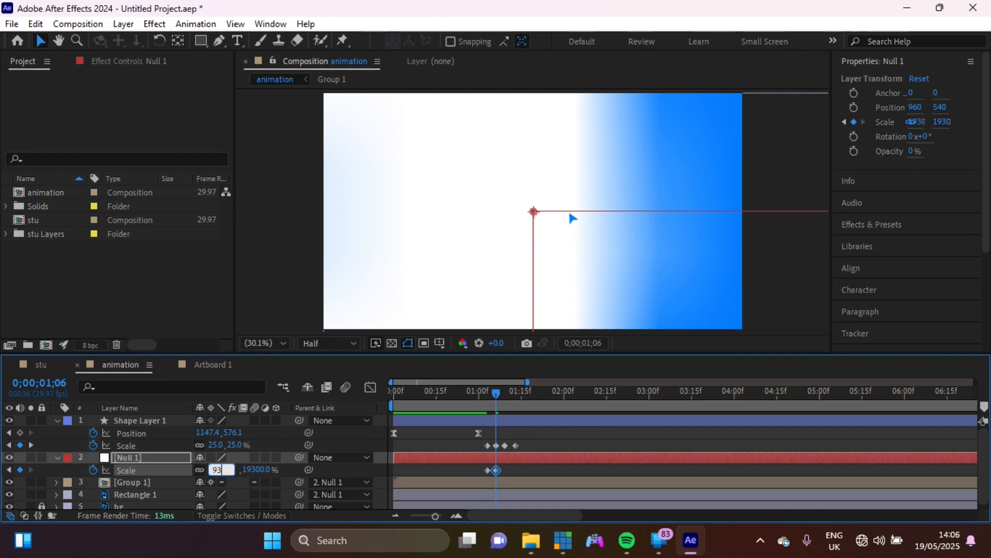
pyautogui.press('Return')
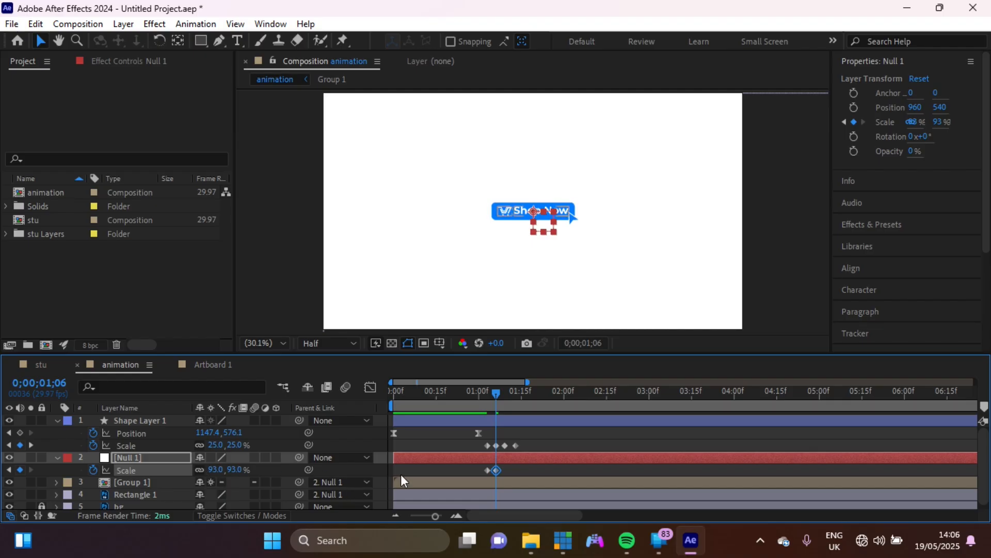
# Add a 107% scale keyframe to the null object at 0;00;01;09.
pyautogui.moveTo(497, 396); pyautogui.dragTo(506, 402)
pyautogui.click(235, 469)
pyautogui.write('11')
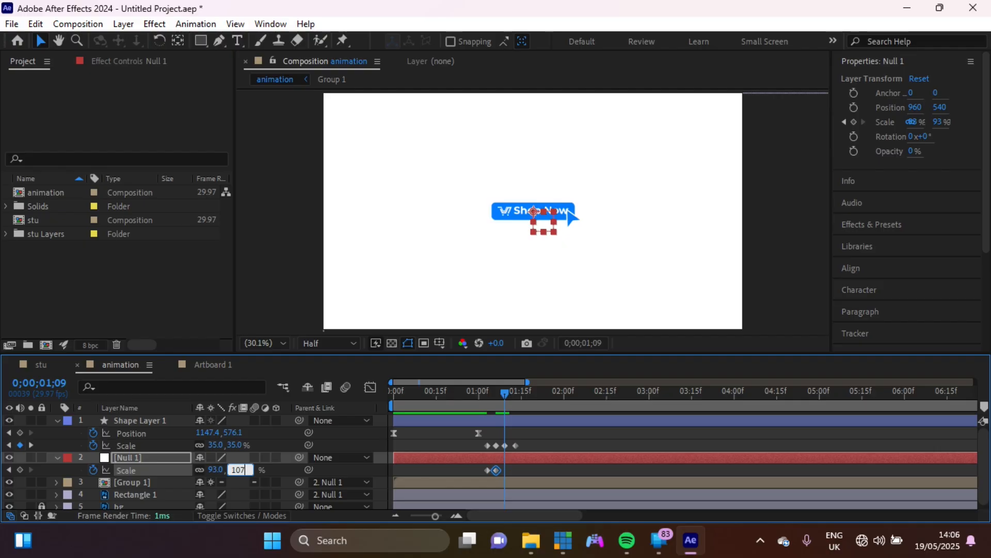
pyautogui.write('7')
pyautogui.press('Return')
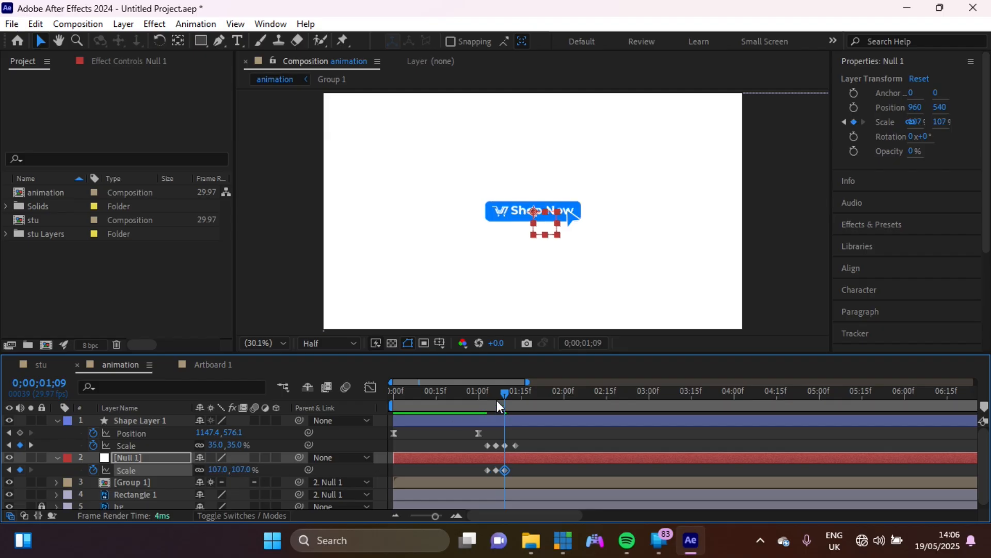
# Add a 100% scale keyframe to the null object at 0;00;01;13.
pyautogui.click(515, 395)
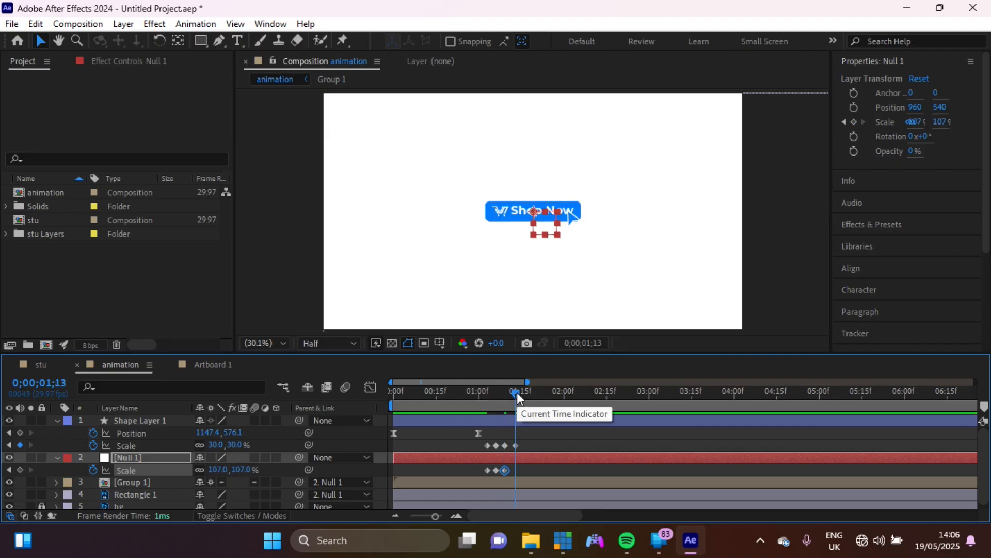
pyautogui.click(244, 470)
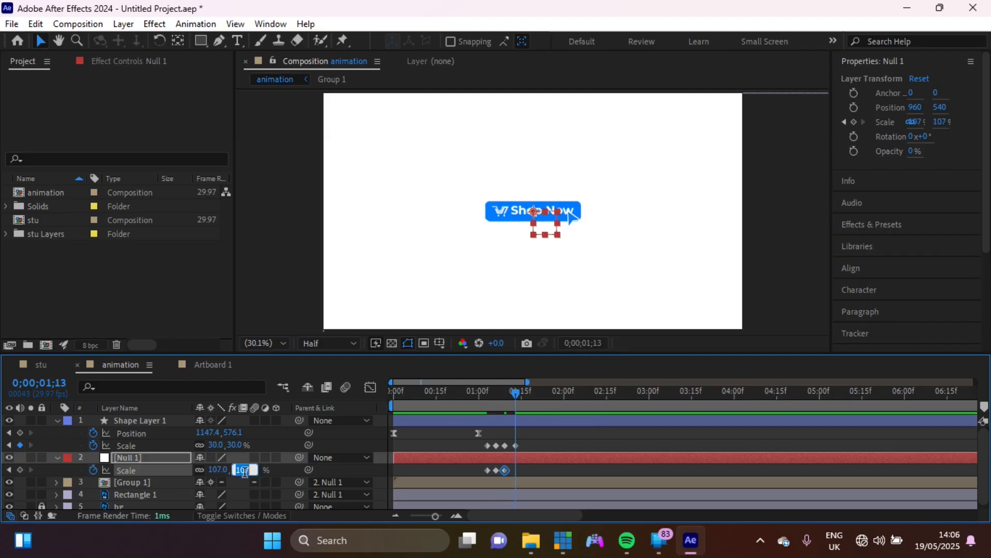
pyautogui.write('100')
pyautogui.press('Return')
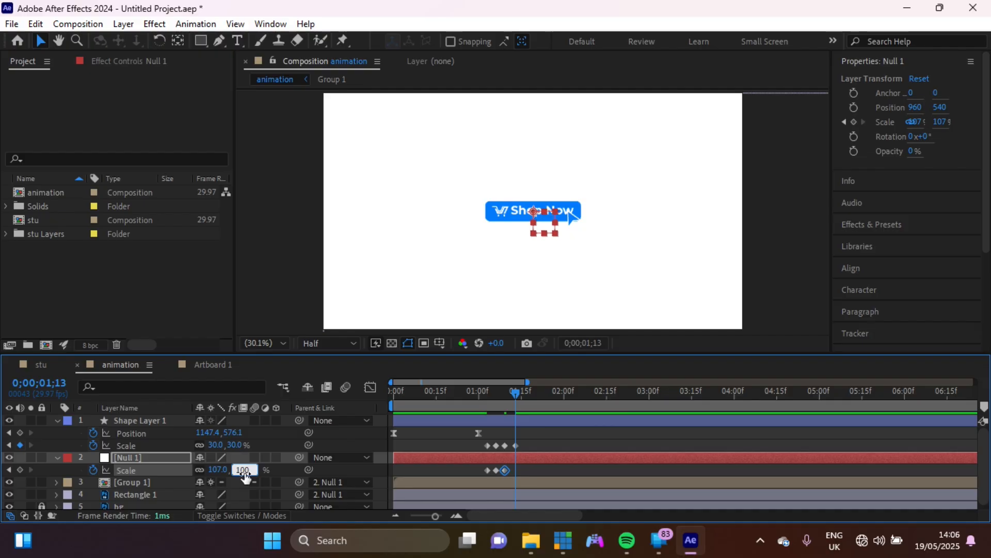
pyautogui.press('space')
# Apply Easy Ease Out to the final scale keyframes of the cursor and null layers and preview the motion.
pyautogui.moveTo(535, 445); pyautogui.dragTo(513, 479)
pyautogui.rightClick(515, 473)
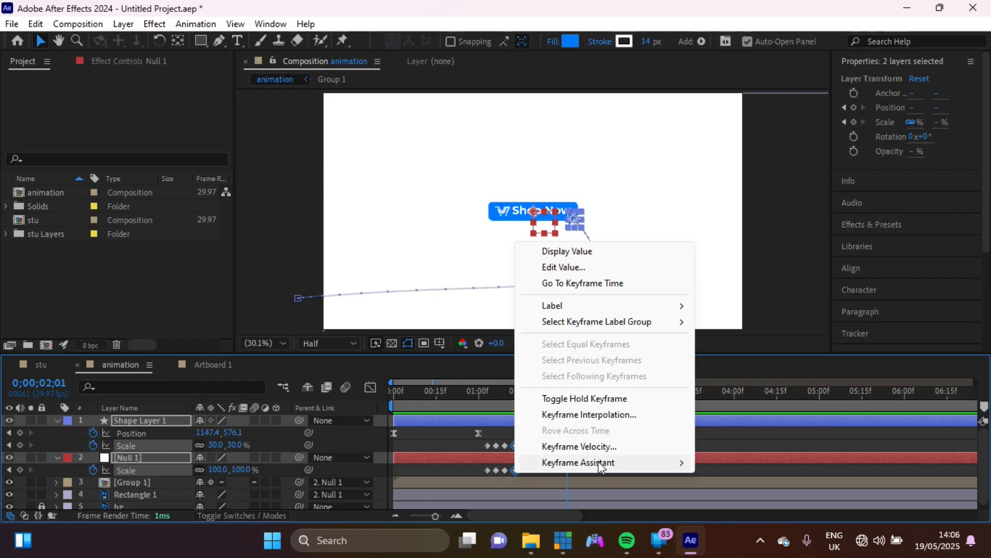
pyautogui.moveTo(599, 465)
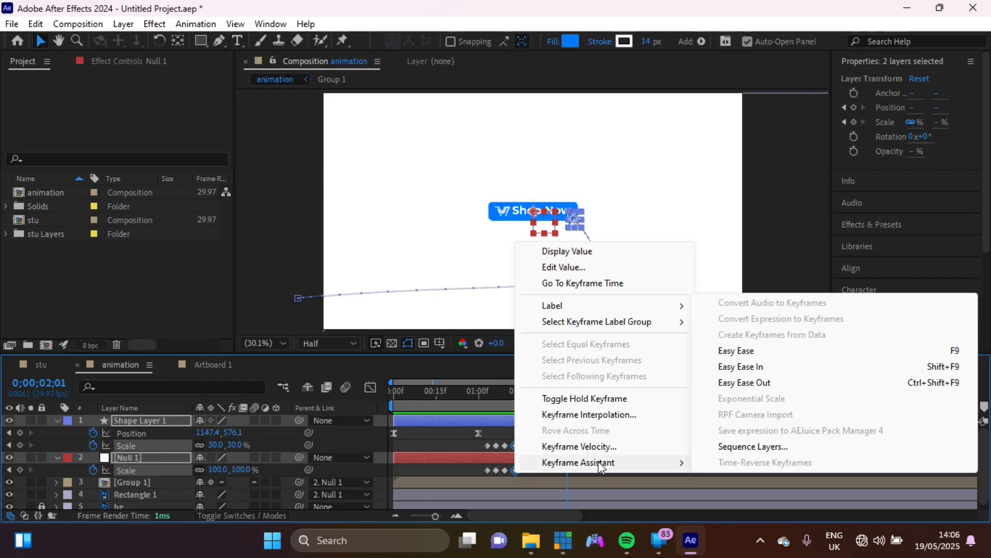
pyautogui.click(772, 383)
pyautogui.click(480, 392)
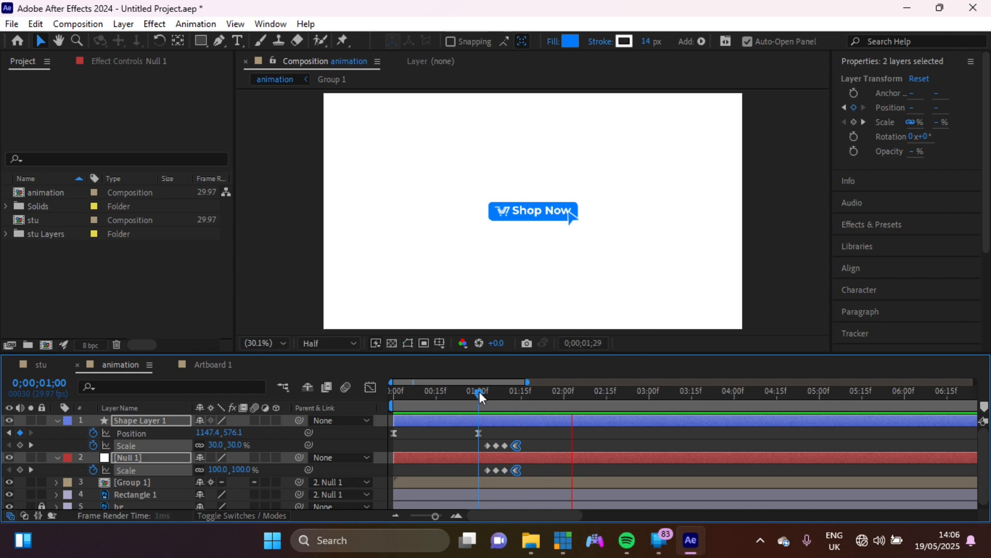
pyautogui.press('space')
# Move the final scale keyframes of the cursor and null layers to about 0;00;01;15 and preview the motion.
pyautogui.moveTo(515, 445); pyautogui.dragTo(519, 445)
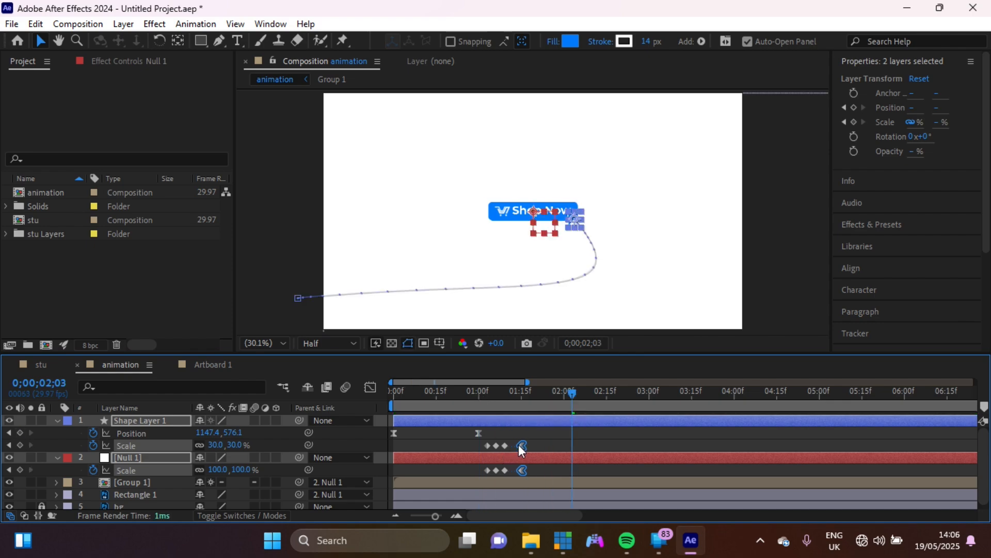
pyautogui.click(494, 394)
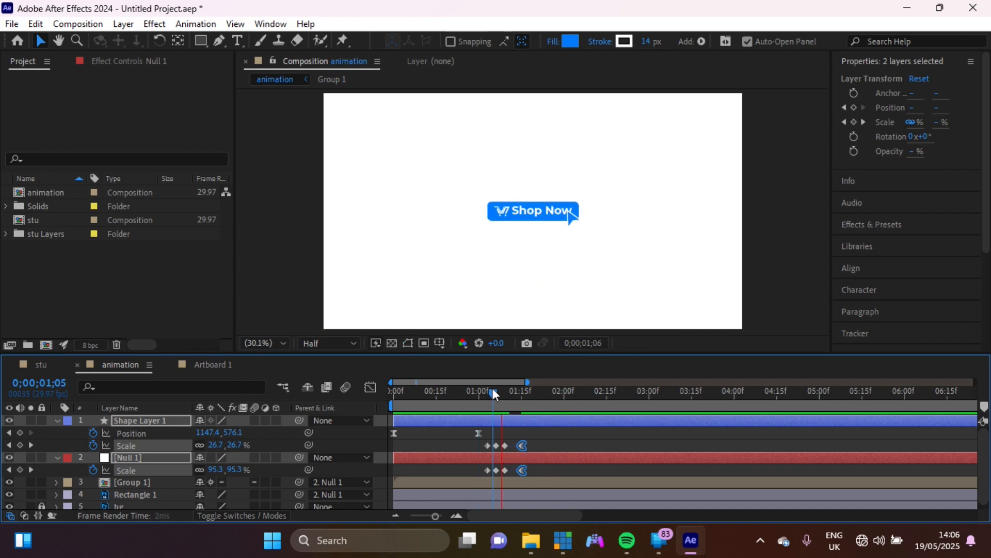
pyautogui.press('space')
# Set the null object's scale keyframe at 0;00;01;06 to 90%.
pyautogui.moveTo(499, 390)
pyautogui.mouseDown()
pyautogui.moveTo(533, 398)
pyautogui.moveTo(450, 392)
pyautogui.moveTo(496, 393)
pyautogui.mouseUp()
pyautogui.click(239, 469)
pyautogui.write('90')
pyautogui.press('Return')
# Shift all of the null object's scale keyframes one frame later so they start at 0;00;01;04.
pyautogui.click(505, 470)
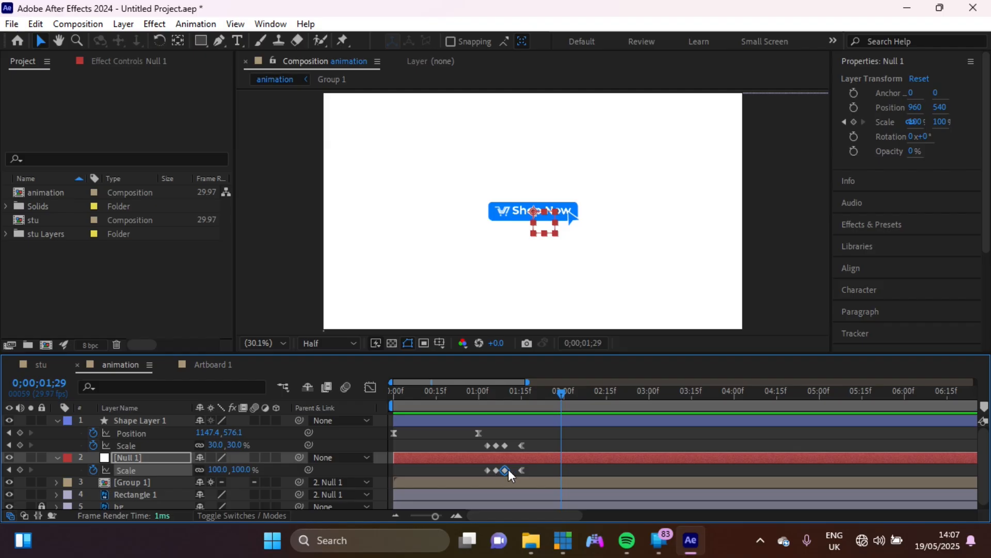
pyautogui.moveTo(543, 468); pyautogui.dragTo(489, 472)
pyautogui.click(489, 395)
# Delay the final scale keyframes of both layers, placing the cursor's at 0;00;01;19, and preview the click effect.
pyautogui.moveTo(553, 439); pyautogui.dragTo(533, 442)
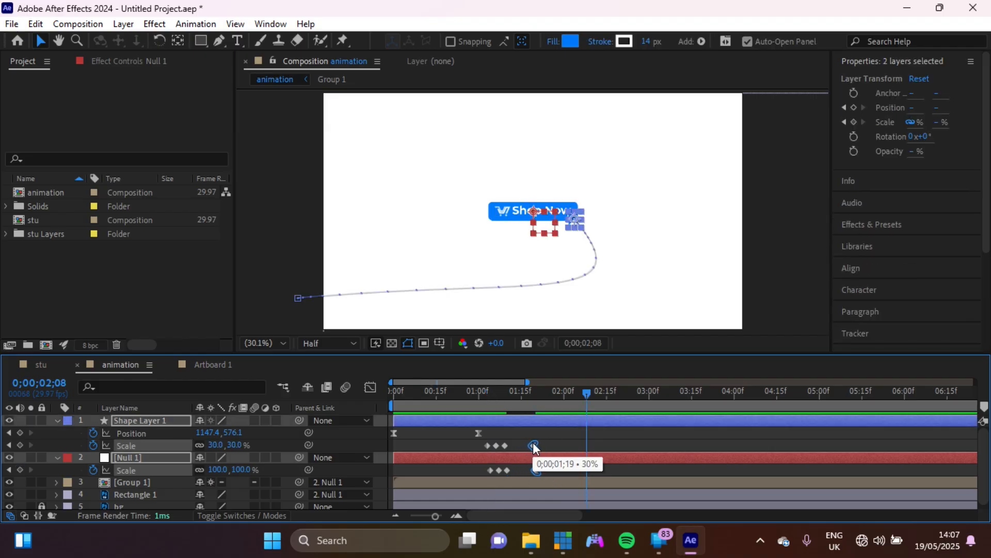
pyautogui.click(490, 392)
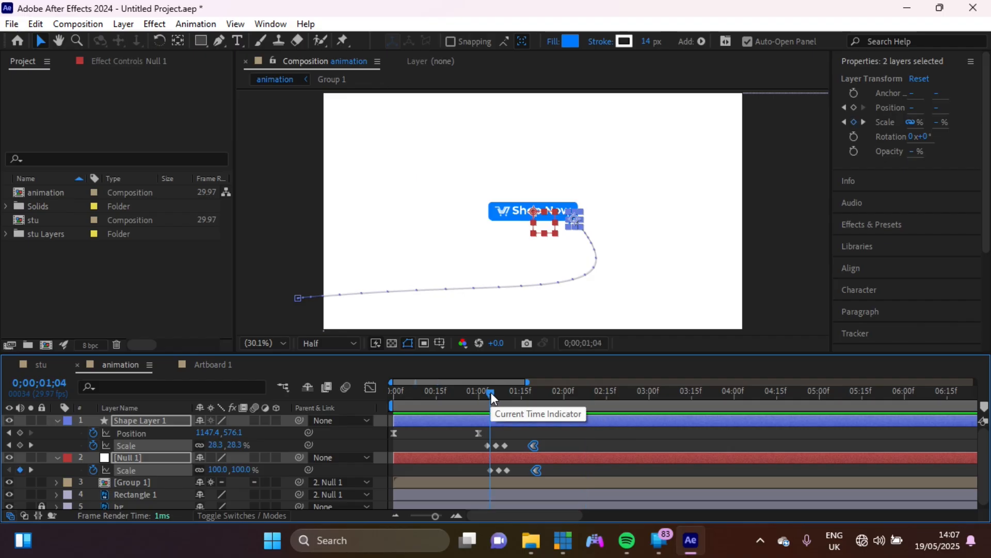
pyautogui.press('space')
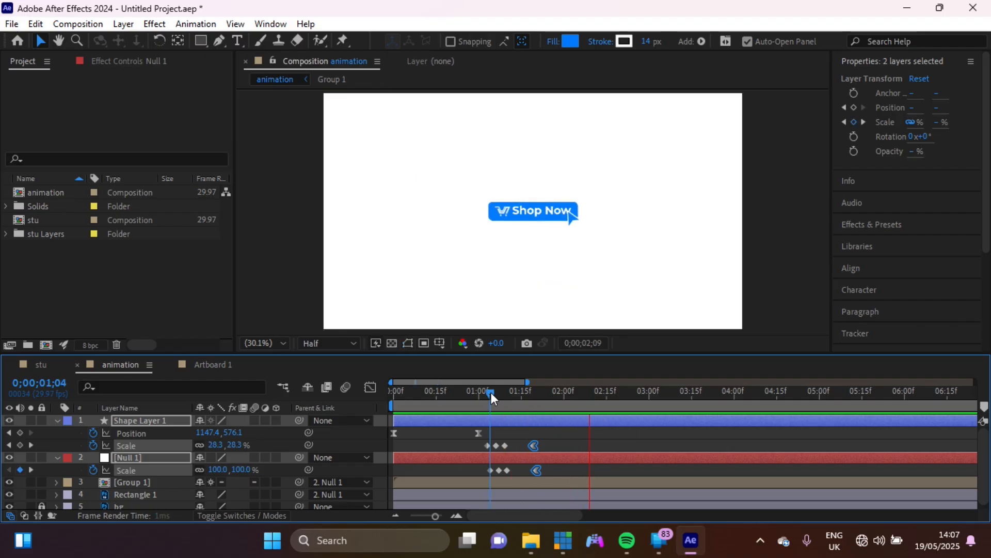
pyautogui.press('space')
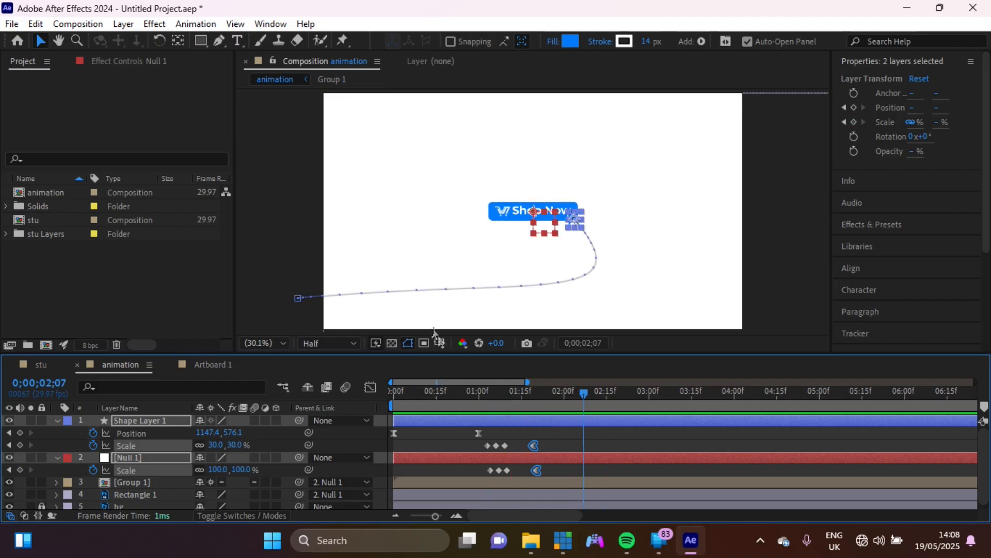
# Shift the null object's scale keyframes one more frame behind the cursor's and preview the timing.
pyautogui.click(478, 389)
pyautogui.press('space')
pyautogui.press('space')
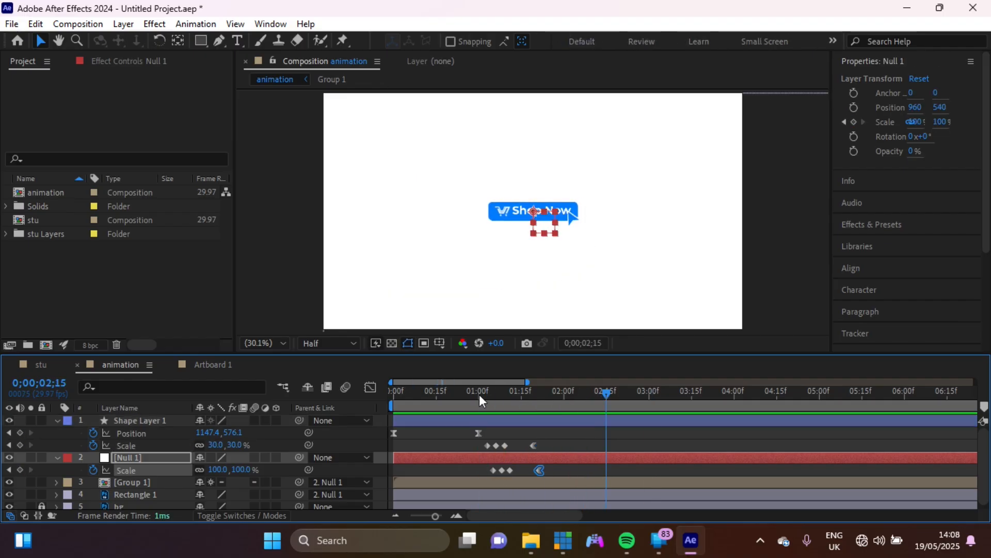
pyautogui.click(492, 395)
pyautogui.press('space')
pyautogui.press('space')
# Move the second and third scale keyframes of the cursor and null layers slightly later to space out the pulse.
pyautogui.moveTo(514, 438); pyautogui.dragTo(513, 470)
pyautogui.moveTo(513, 441); pyautogui.dragTo(515, 470)
pyautogui.click(478, 395)
pyautogui.press('space')
pyautogui.moveTo(478, 395); pyautogui.dragTo(475, 391)
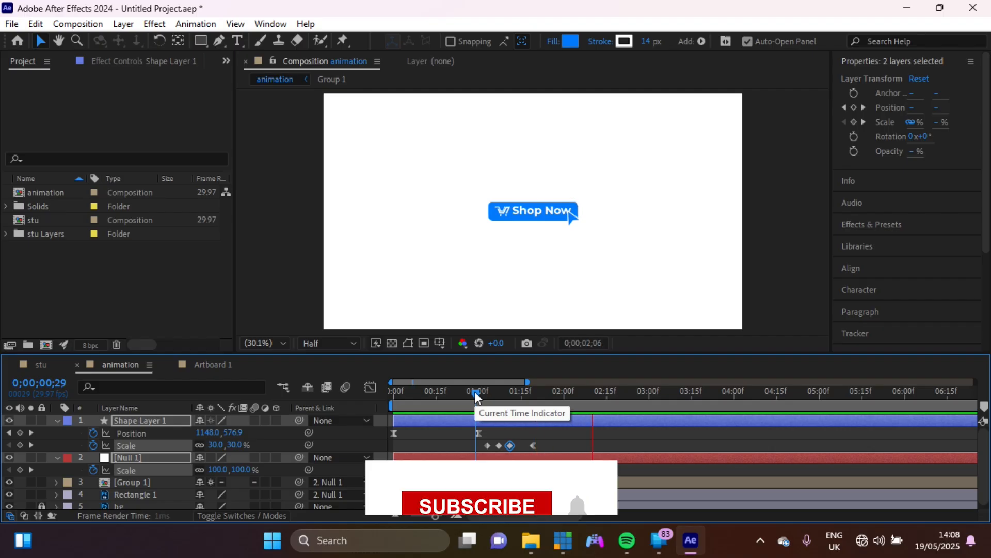
pyautogui.press('space')
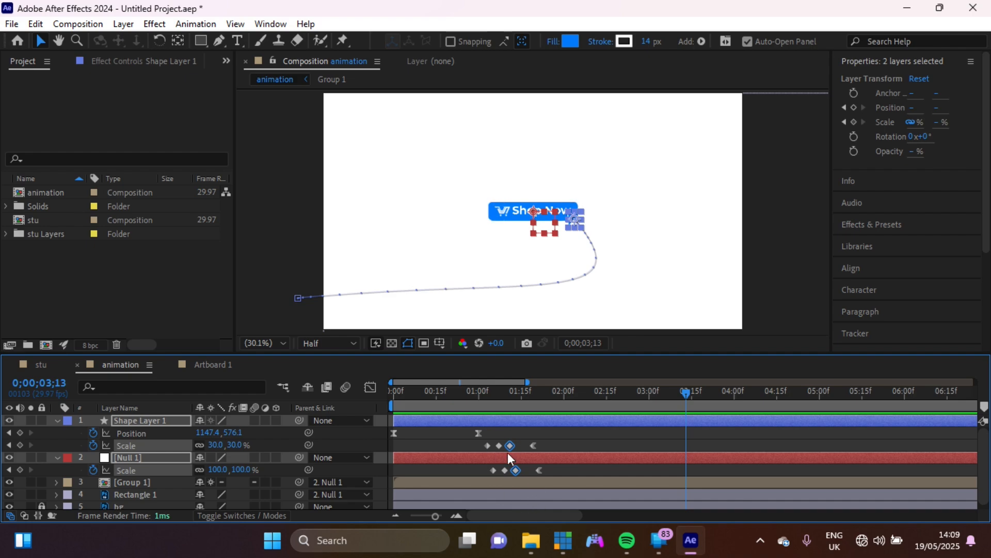
# Play back the cursor movement and button pulse to check the click effect's timing.
pyautogui.click(460, 403)
pyautogui.press('space')
pyautogui.press('space')
pyautogui.click(573, 392)
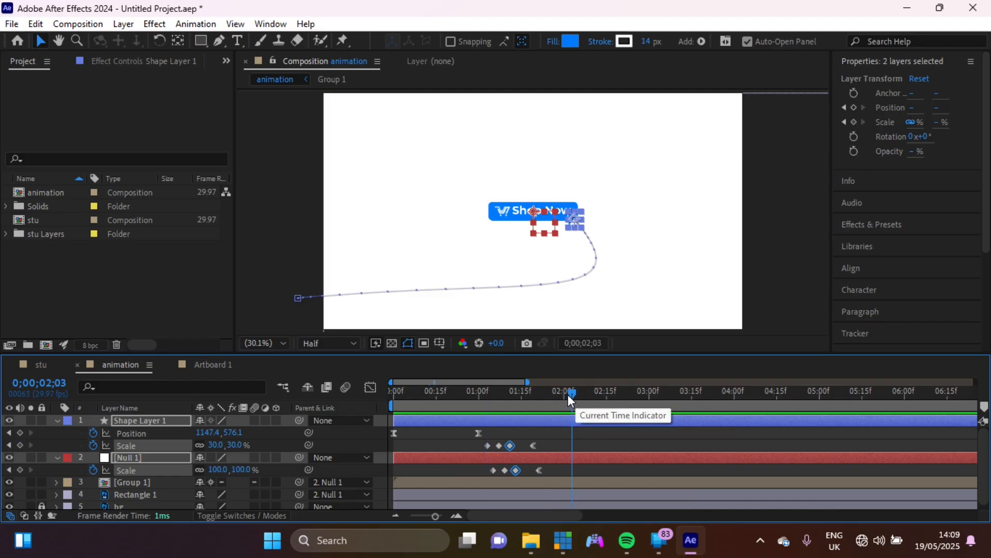
pyautogui.click(521, 392)
pyautogui.press('space')
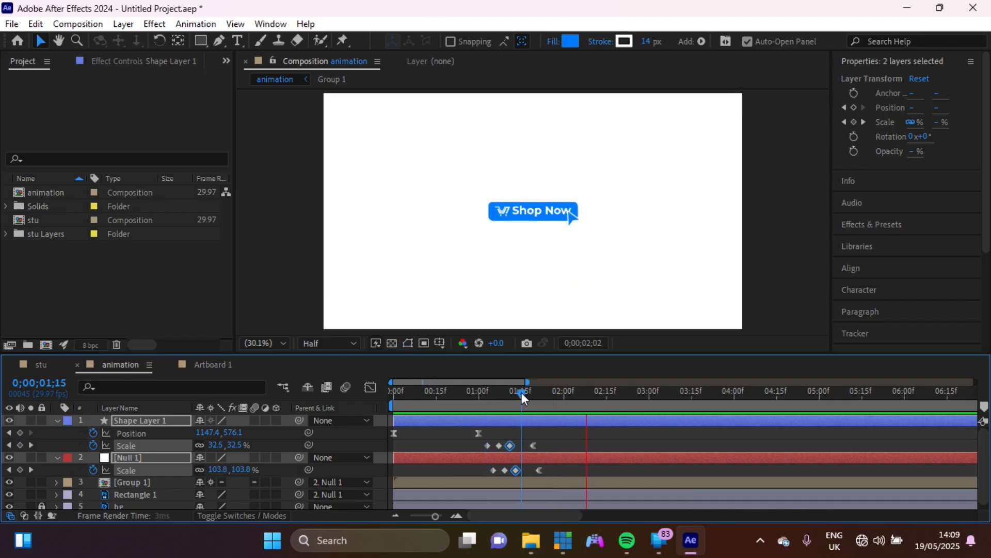
pyautogui.press('space')
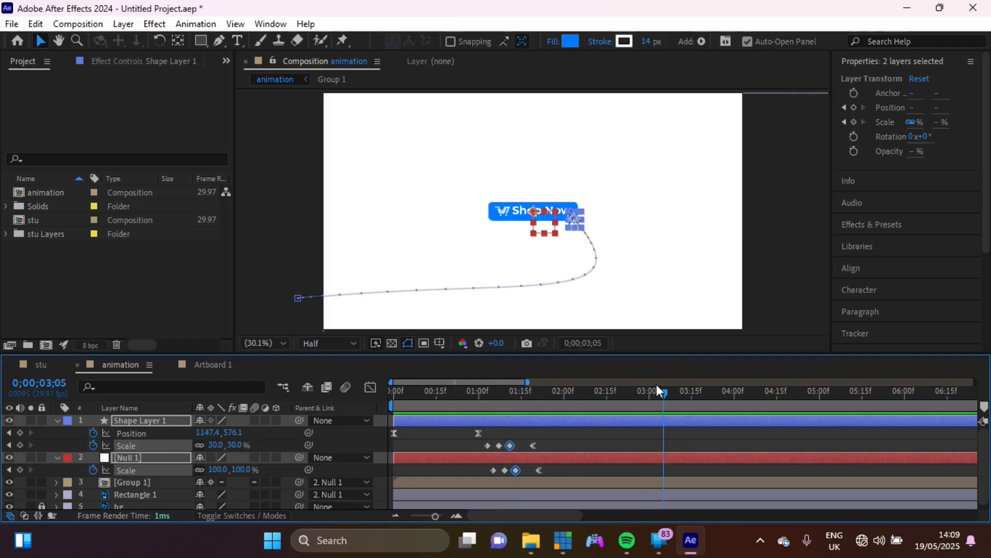
# Split the Null 1, Group 1 and Rectangle 1 layers at 0;00;02;15 and delete the parts after the split.
pyautogui.moveTo(665, 396); pyautogui.dragTo(606, 399)
pyautogui.click(163, 419)
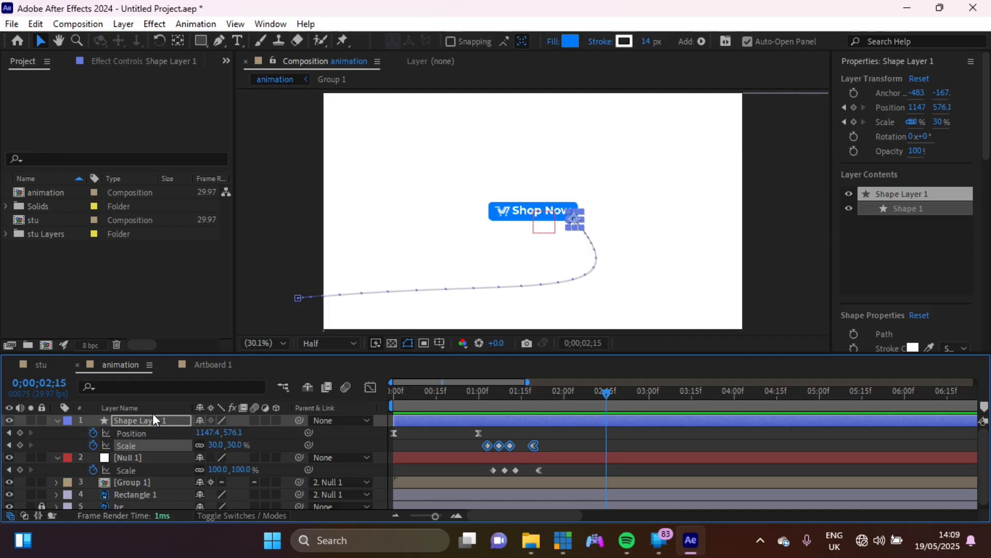
pyautogui.click(134, 464)
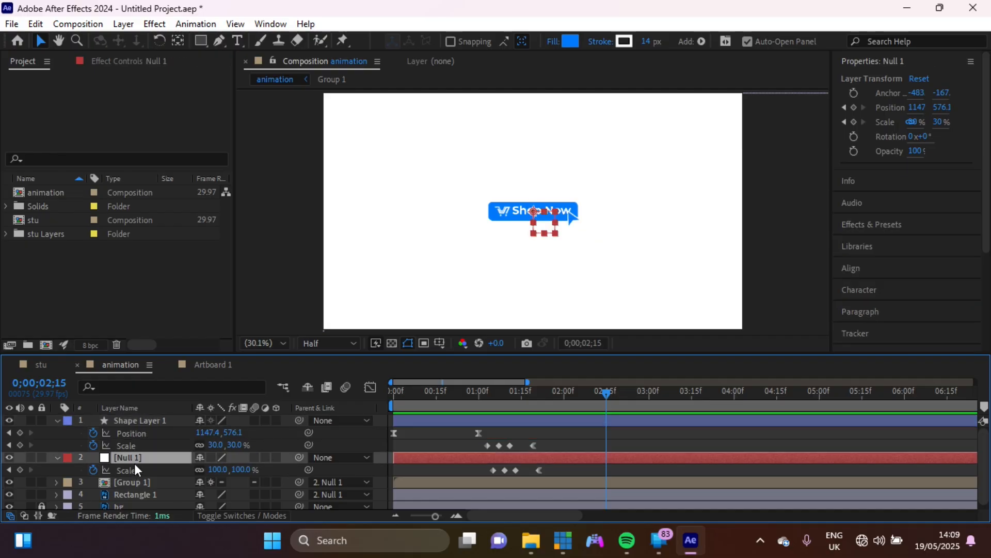
pyautogui.keyDown('shift'); pyautogui.click(140, 494); pyautogui.keyUp('shift')
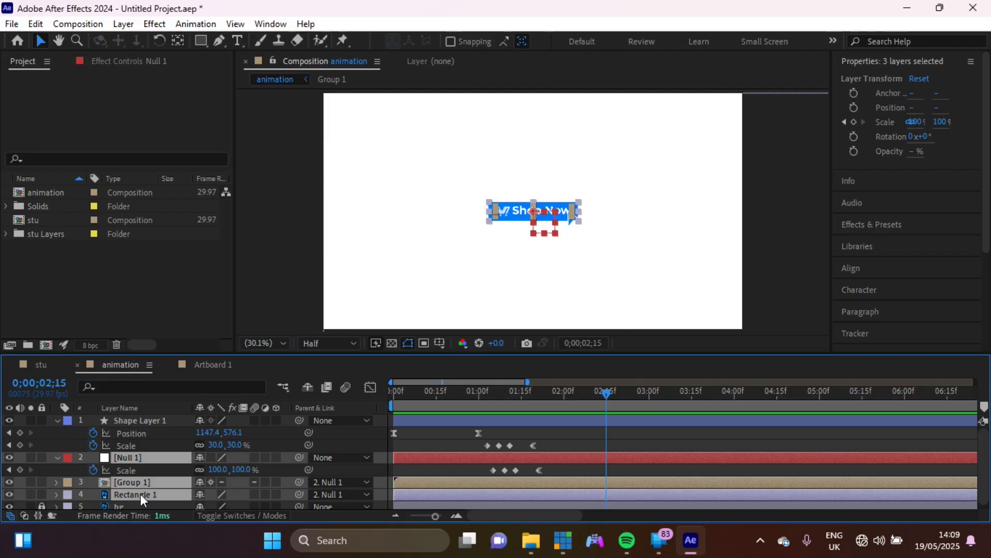
pyautogui.hotkey('ctrl', 'shift', 'd')
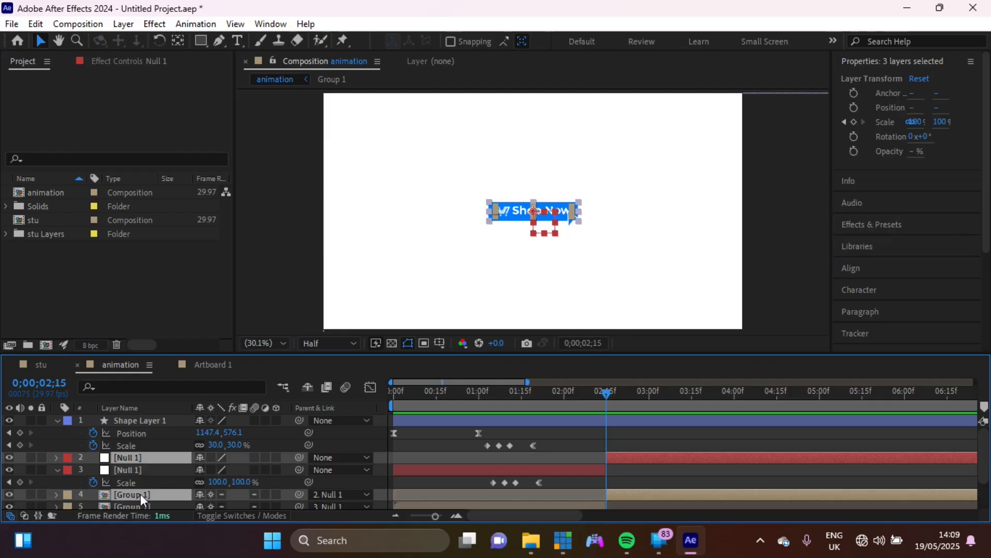
pyautogui.press('Delete')
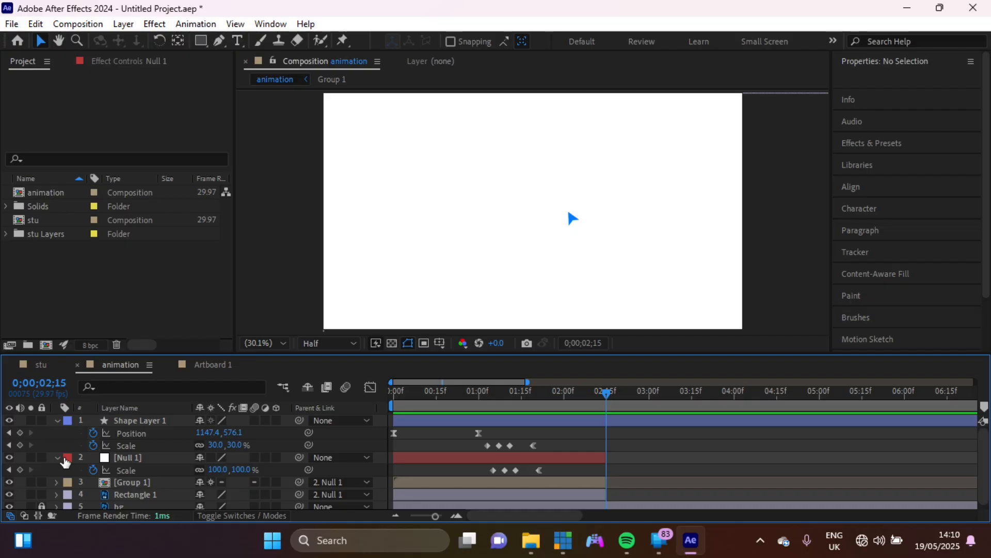
# Set the label colour of the Null 1, Group 1 and Rectangle 1 layers to Red.
pyautogui.click(67, 458)
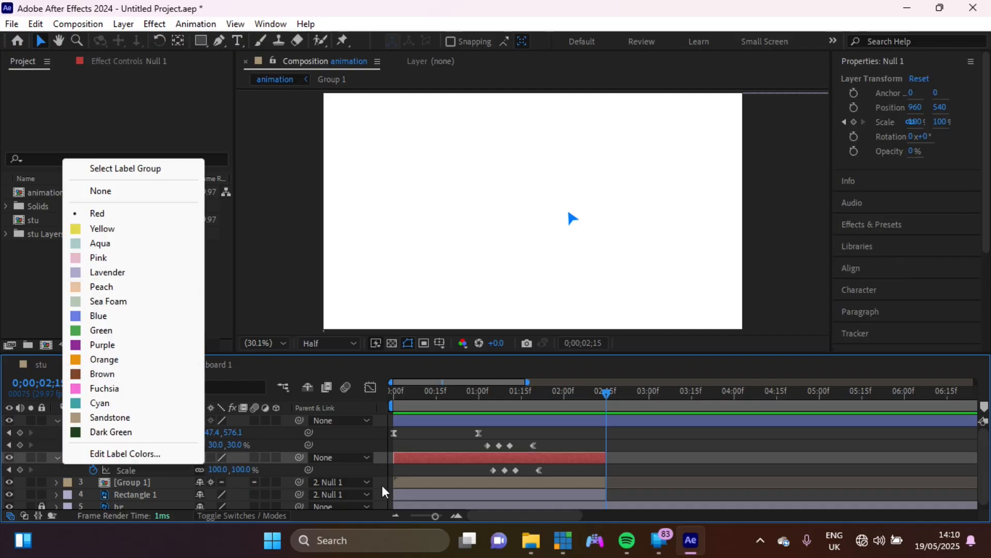
pyautogui.click(418, 498)
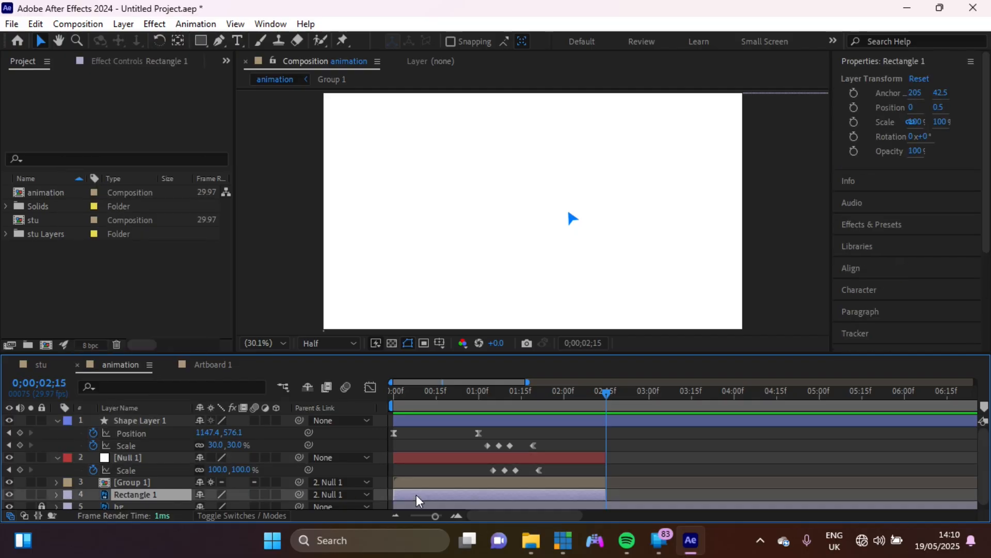
pyautogui.keyDown('shift'); pyautogui.click(152, 461); pyautogui.keyUp('shift')
pyautogui.click(68, 458)
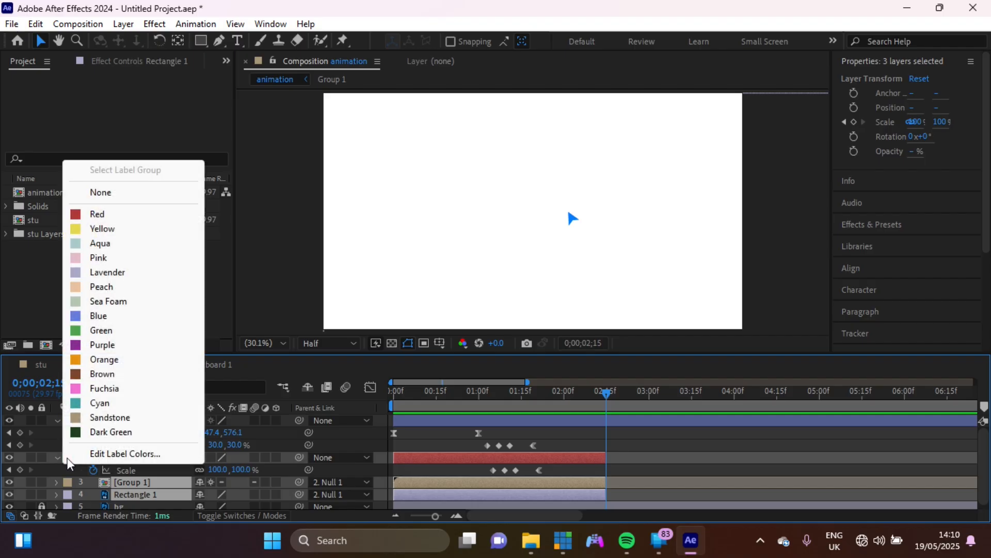
pyautogui.click(97, 214)
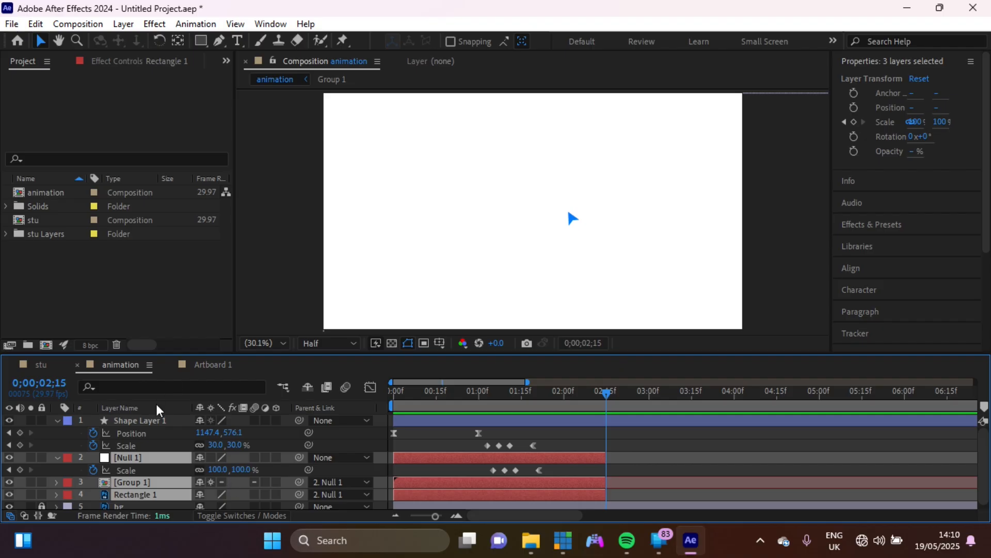
# Rename the Shape Layer 1 cursor layer to "mouse".
pyautogui.rightClick(152, 423)
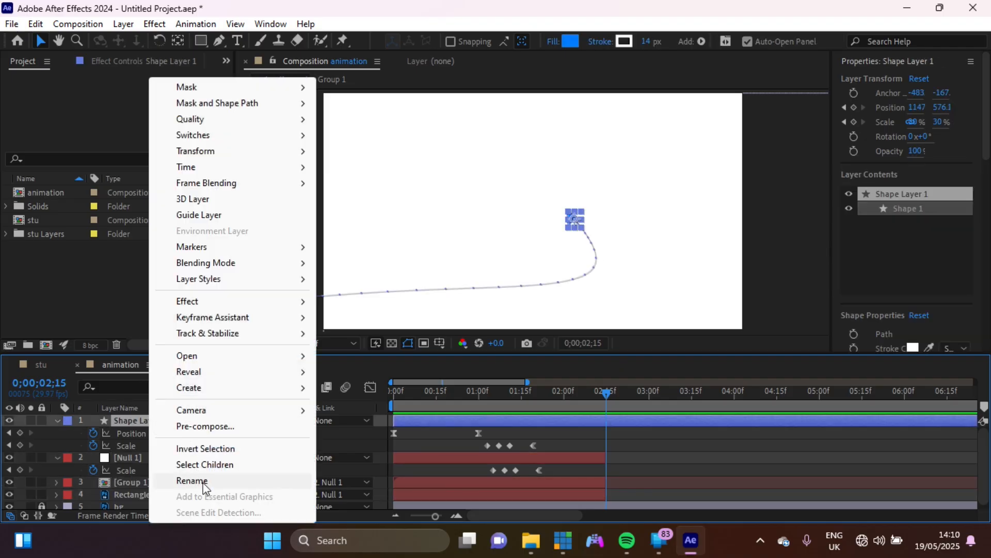
pyautogui.click(204, 484)
pyautogui.write('mou')
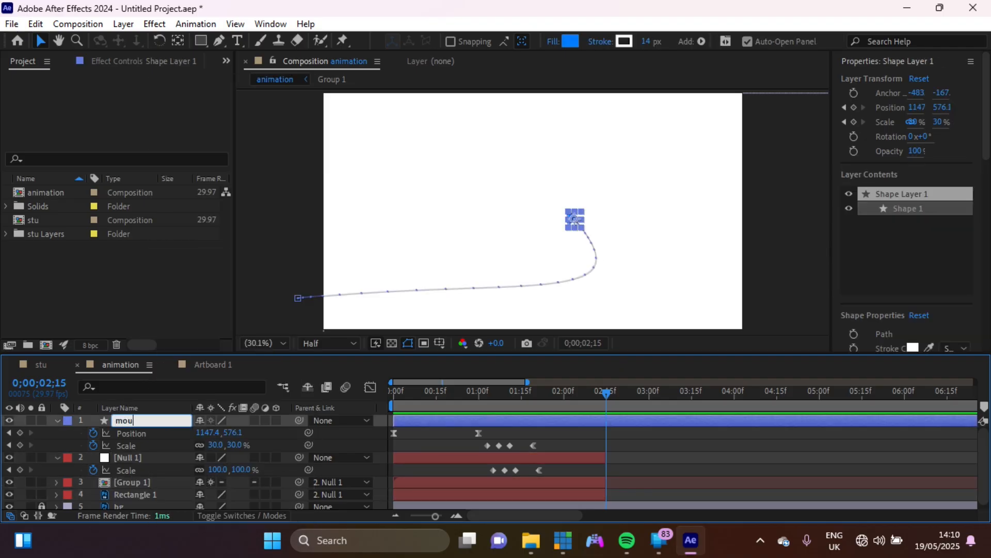
pyautogui.write('se')
pyautogui.press('Return')
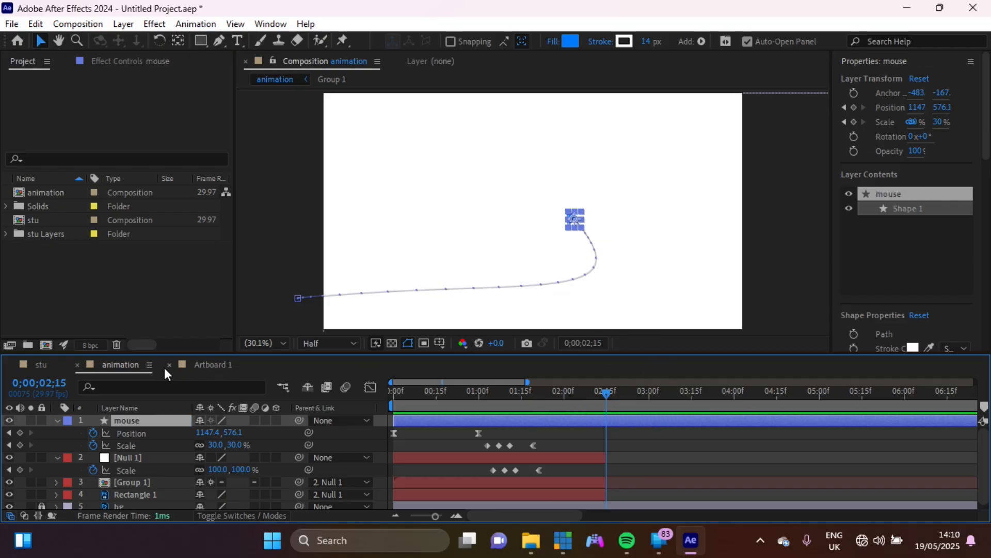
# Open the Artboard 2 composition inside stu and copy all ten of its layers into the animation composition.
pyautogui.click(51, 367)
pyautogui.click(147, 432)
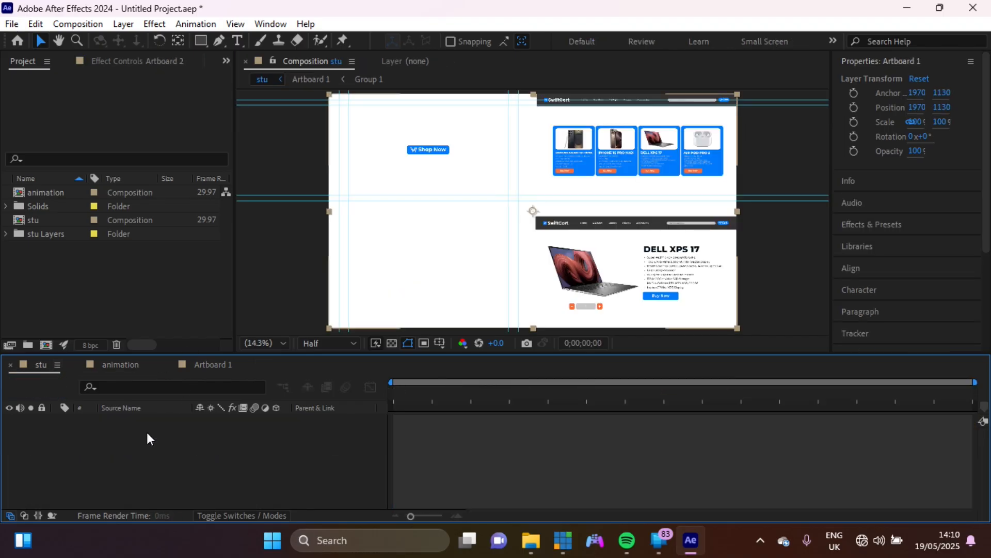
pyautogui.doubleClick(147, 432)
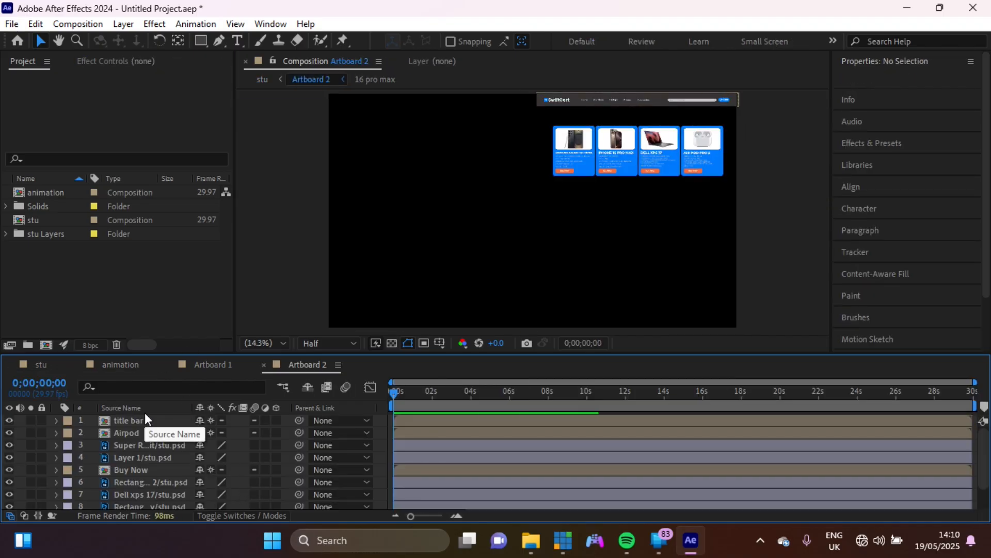
pyautogui.hotkey('ctrl', 'a')
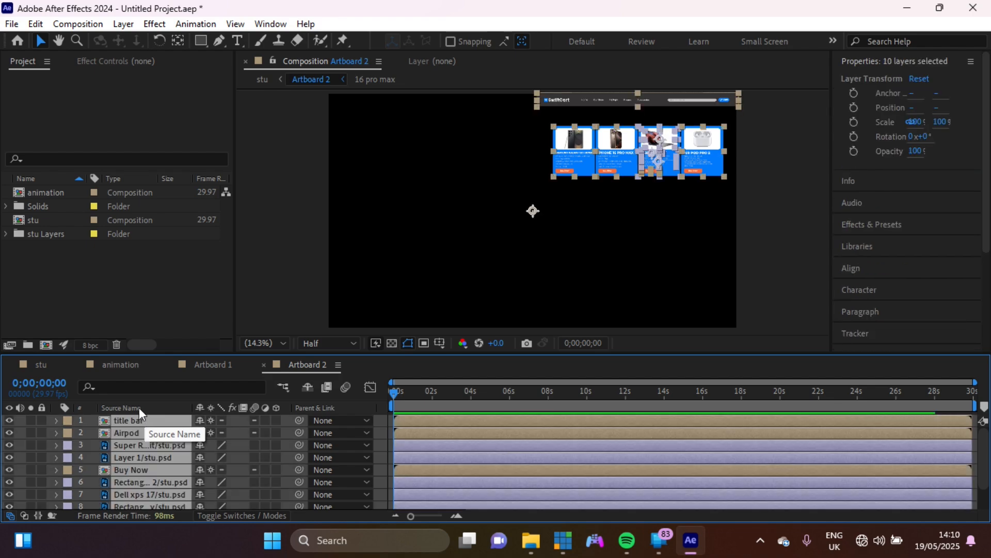
pyautogui.click(116, 364)
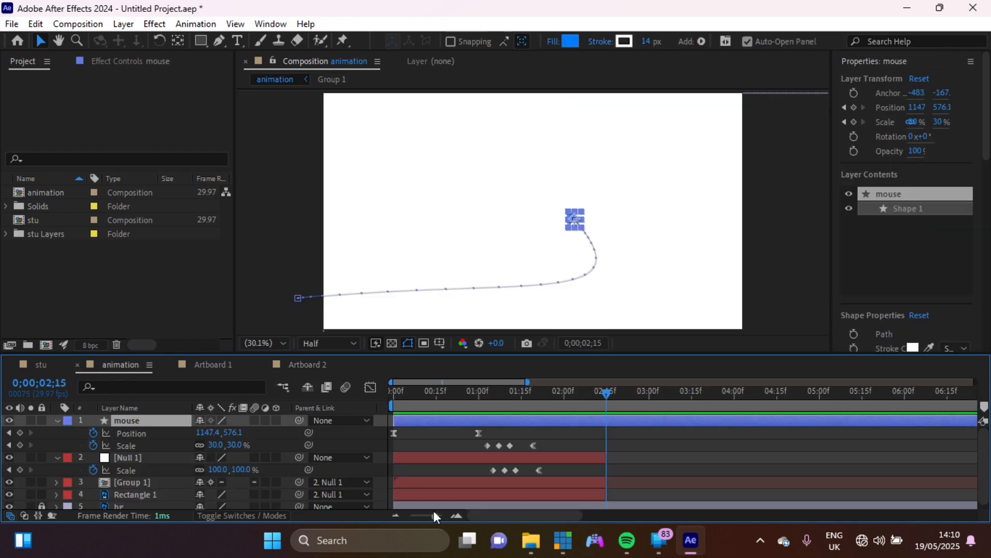
pyautogui.hotkey('ctrl', 'v')
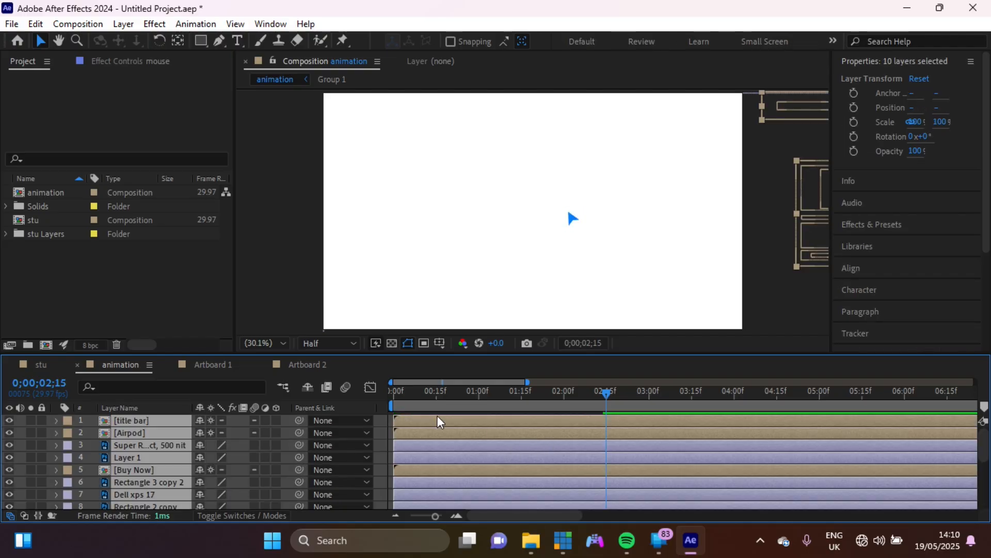
# Trim the start of the ten pasted Artboard 2 layers to 0;00;02;15 and preview the frames after the cut.
pyautogui.hotkey('alt', '[')
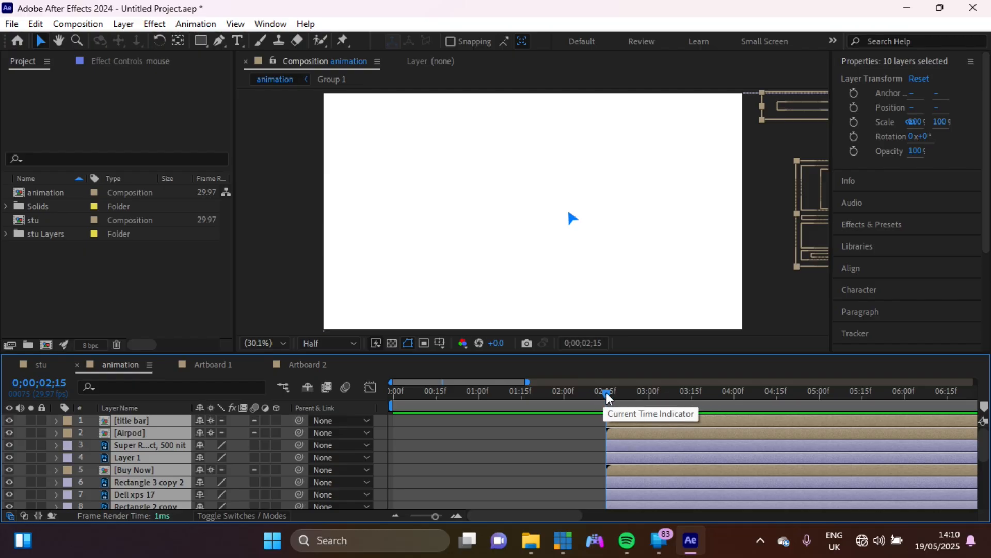
pyautogui.moveTo(607, 396); pyautogui.dragTo(553, 390)
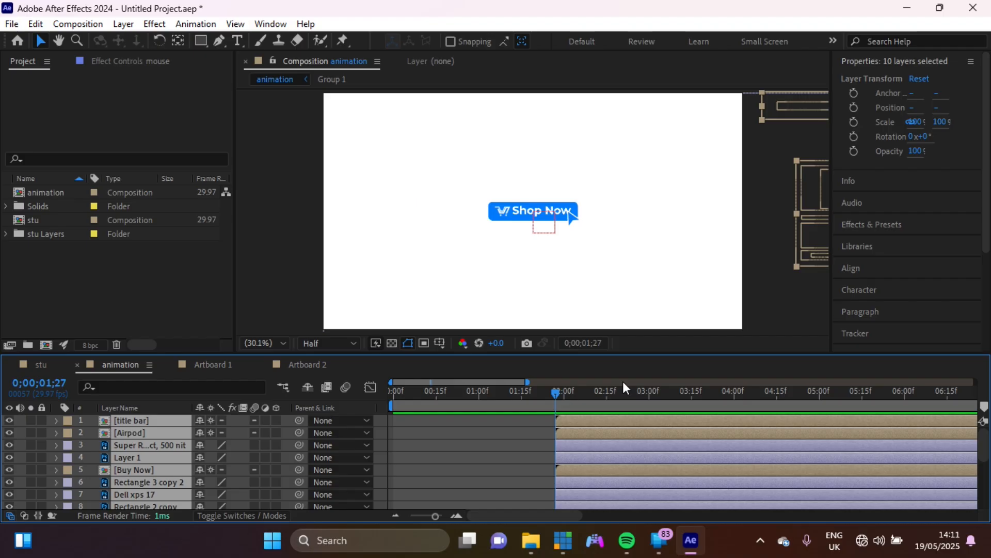
pyautogui.click(608, 393)
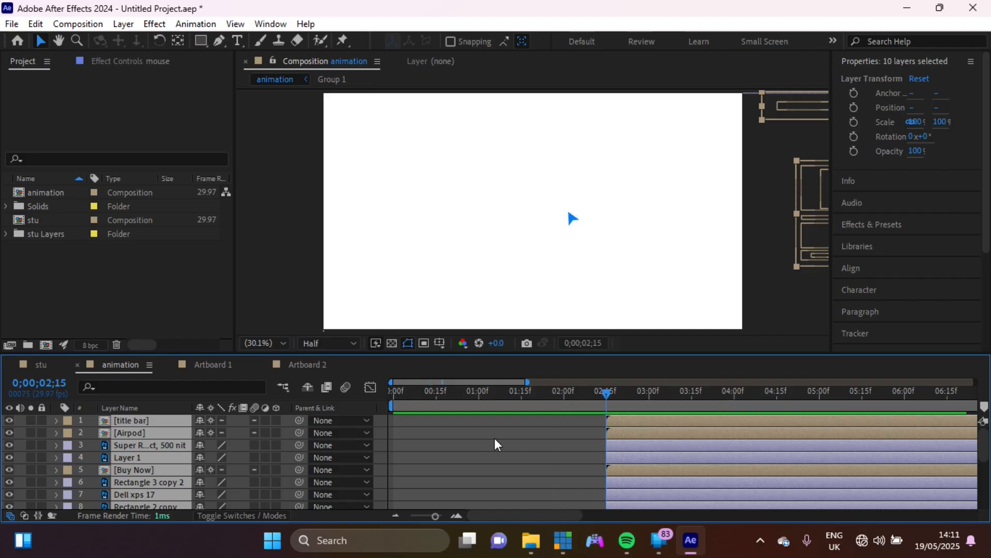
pyautogui.scroll(-5, 494, 443)
pyautogui.scroll(5, 495, 443)
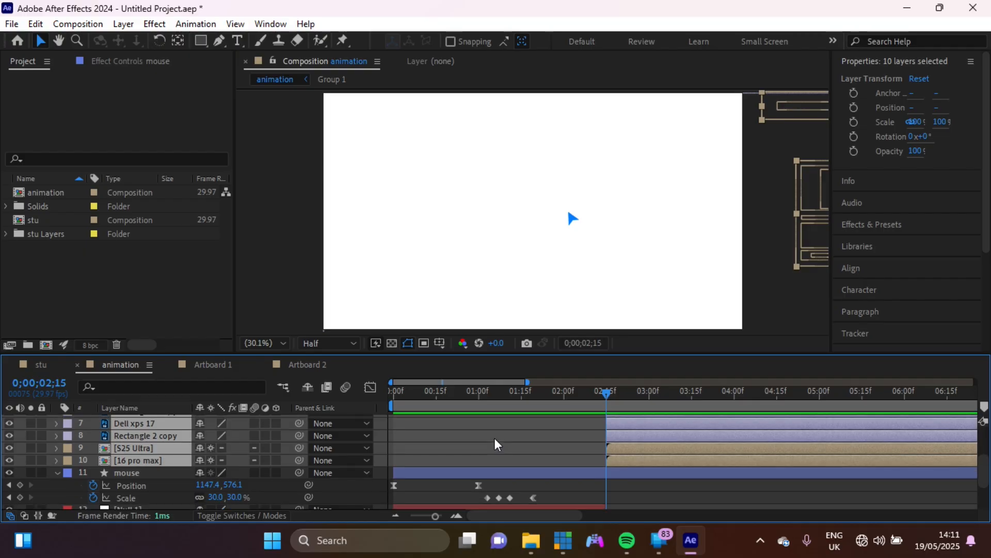
pyautogui.press('space')
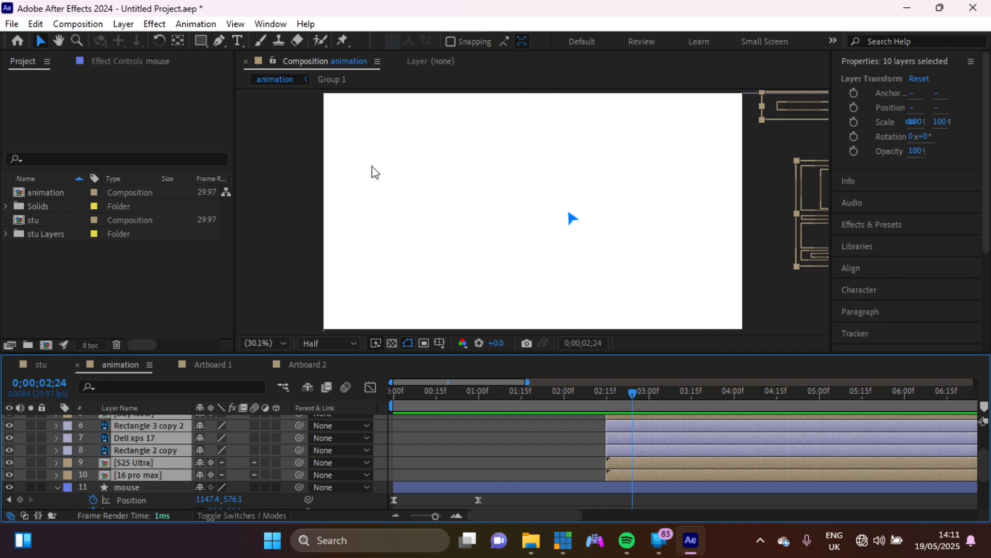
# Create a null object in the animation composition and parent the ten pasted layers, from title bar to 16 pro max, to it.
pyautogui.rightClick(18, 447)
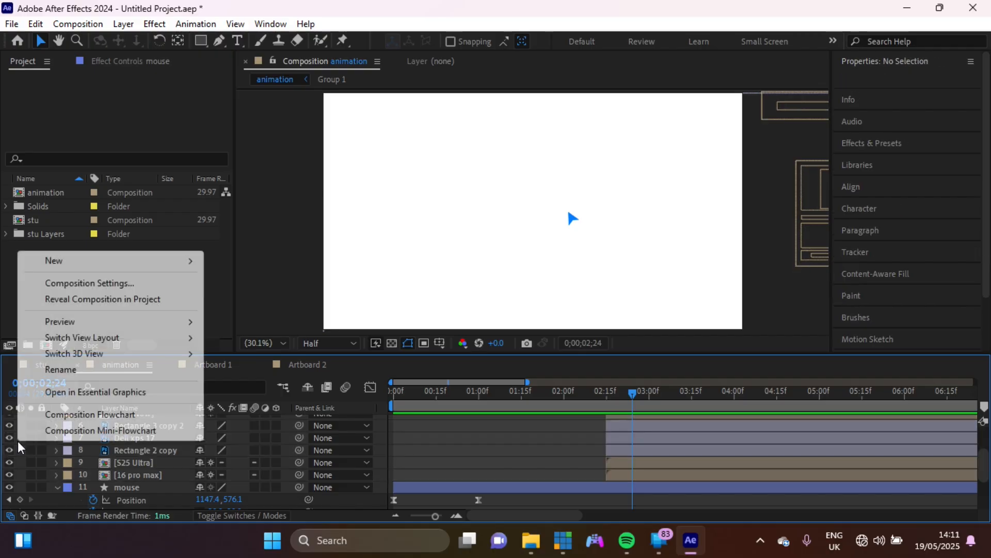
pyautogui.moveTo(95, 266)
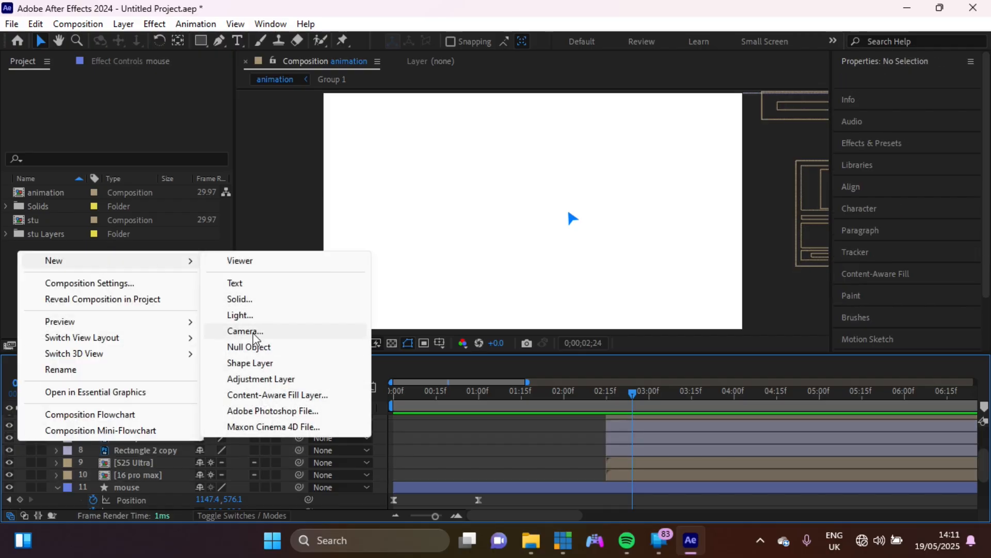
pyautogui.click(251, 347)
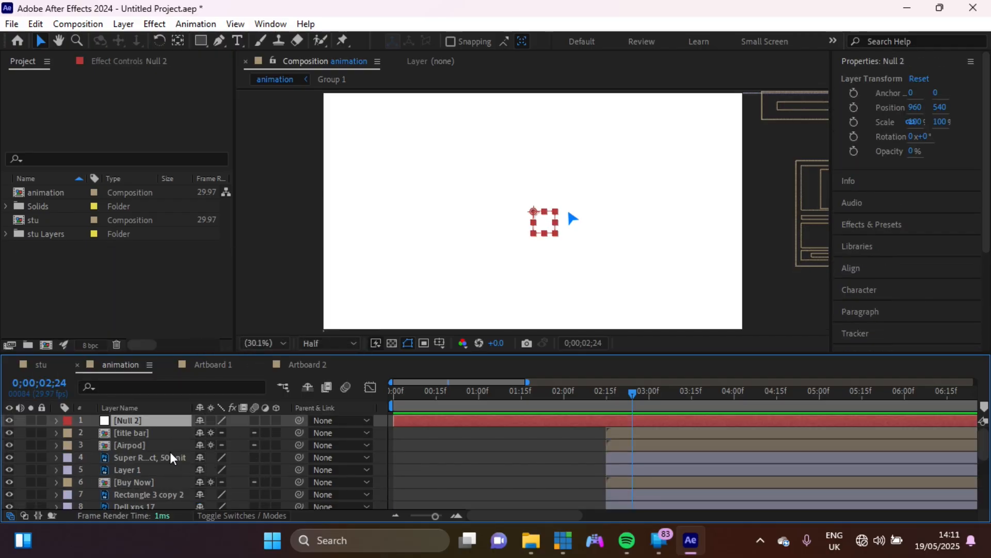
pyautogui.click(152, 433)
pyautogui.scroll(-5, 152, 436)
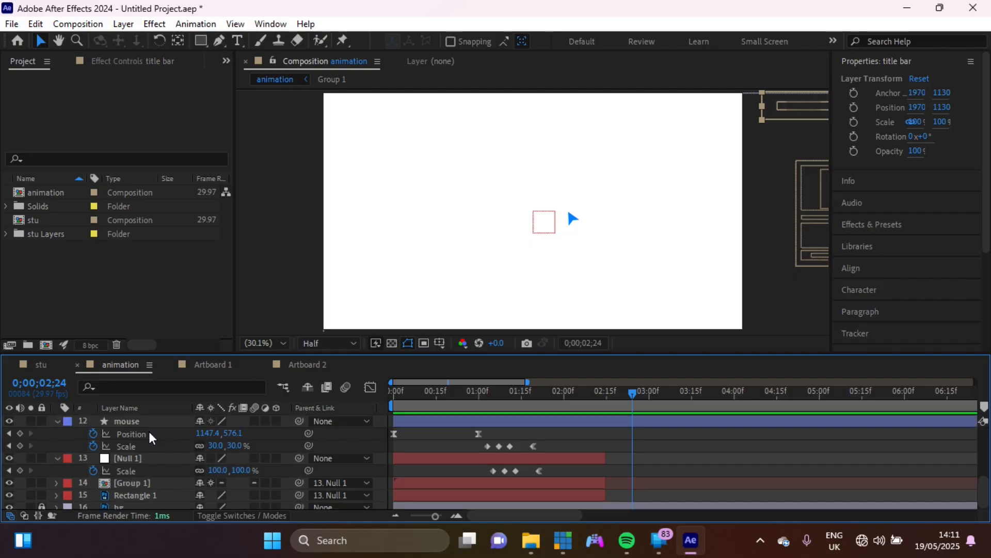
pyautogui.keyDown('shift'); pyautogui.click(137, 438); pyautogui.keyUp('shift')
pyautogui.scroll(5, 137, 440)
pyautogui.moveTo(299, 433); pyautogui.dragTo(131, 425)
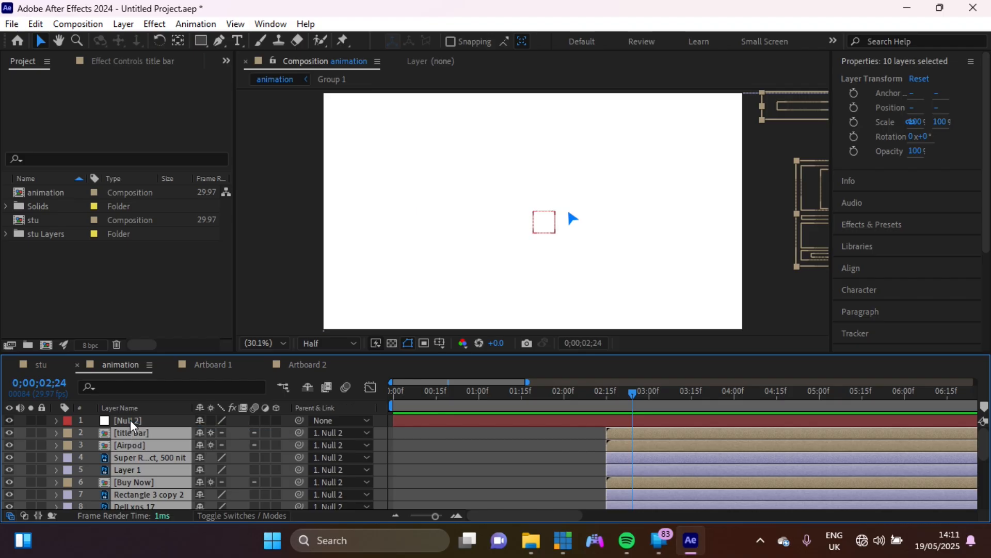
# Set the Null 2 layer's position to -1055, 540 to bring the product page into the frame.
pyautogui.click(130, 425)
pyautogui.press('p')
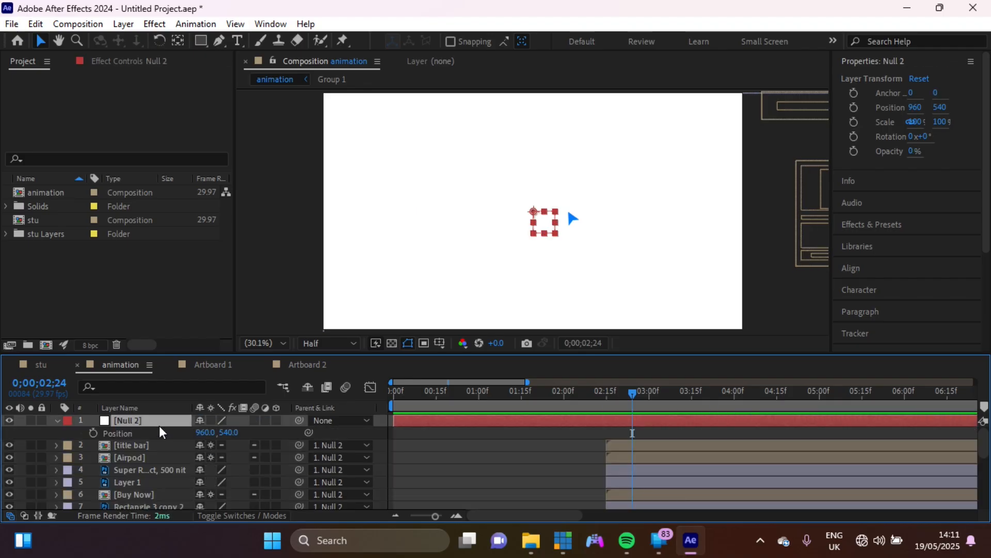
pyautogui.moveTo(206, 433)
pyautogui.mouseDown()
pyautogui.moveTo(93, 438)
pyautogui.moveTo(207, 437)
pyautogui.mouseUp()
pyautogui.write('=960')
pyautogui.press('Return')
pyautogui.hotkey('ctrl', 'z')
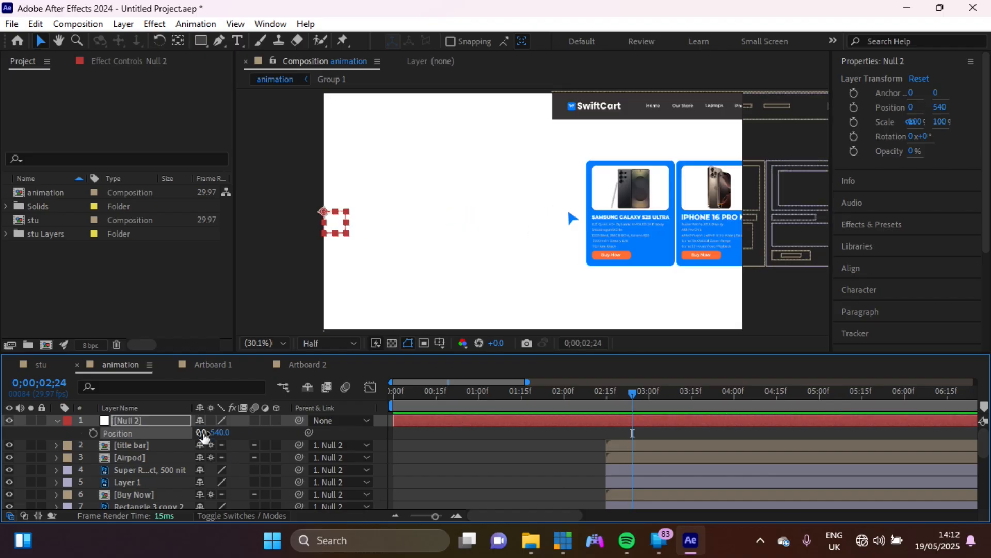
pyautogui.moveTo(203, 434)
pyautogui.mouseDown()
pyautogui.moveTo(181, 422)
pyautogui.moveTo(230, 451)
pyautogui.moveTo(206, 436)
pyautogui.mouseUp()
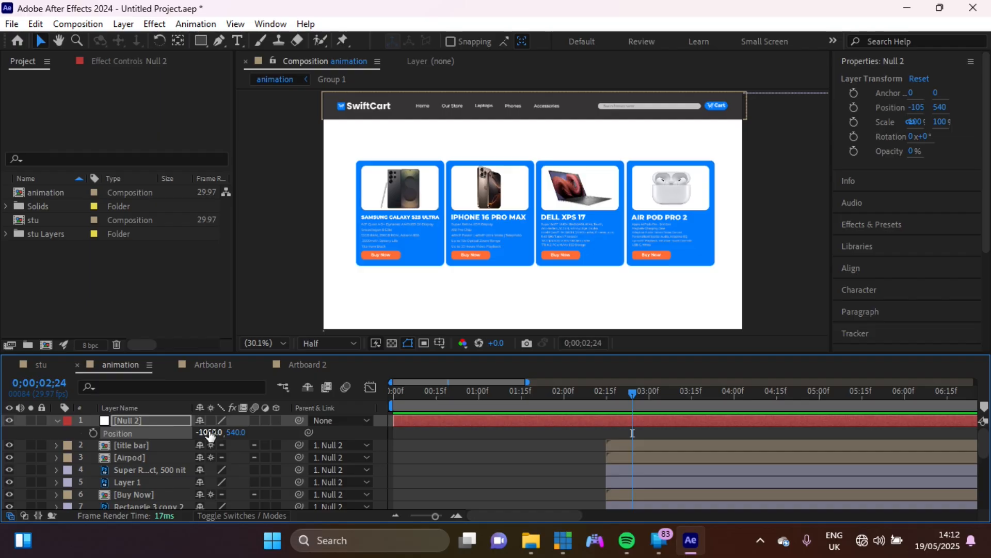
pyautogui.click(737, 322)
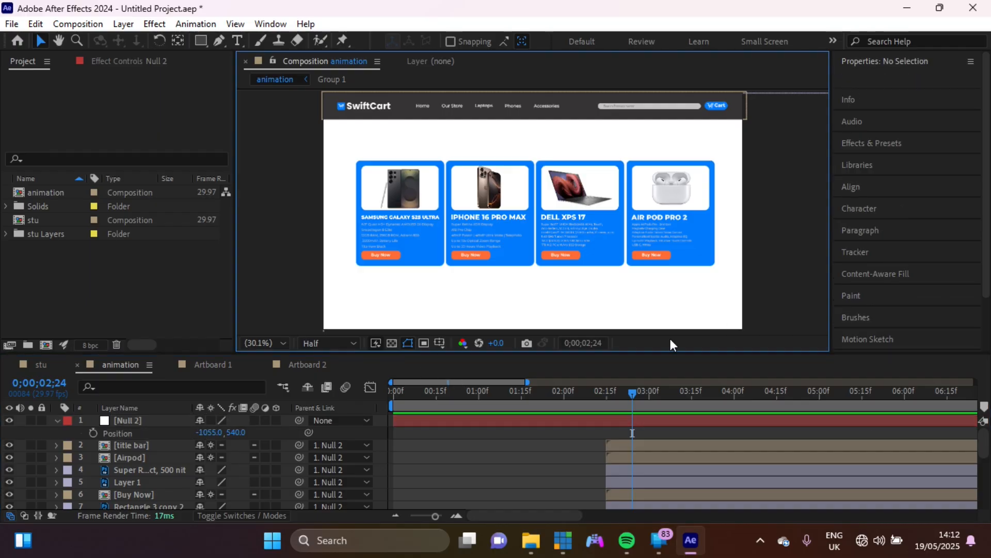
# Delete the Null 2 layer, leaving the product page layers in place.
pyautogui.click(142, 423)
pyautogui.press('Delete')
pyautogui.click(389, 235)
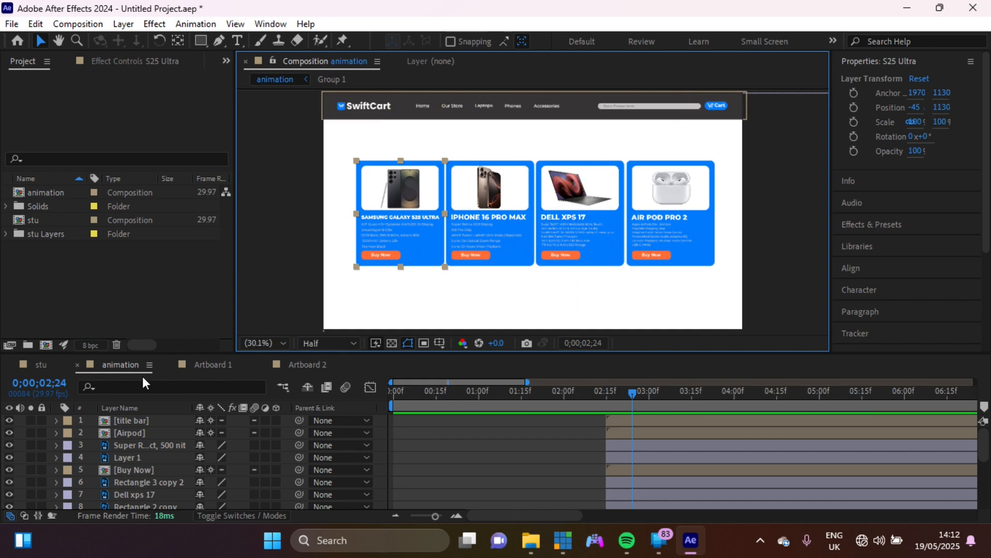
# Review the stu and Artboard 1 compositions, then check which layers make up each product card in the animation composition.
pyautogui.click(33, 364)
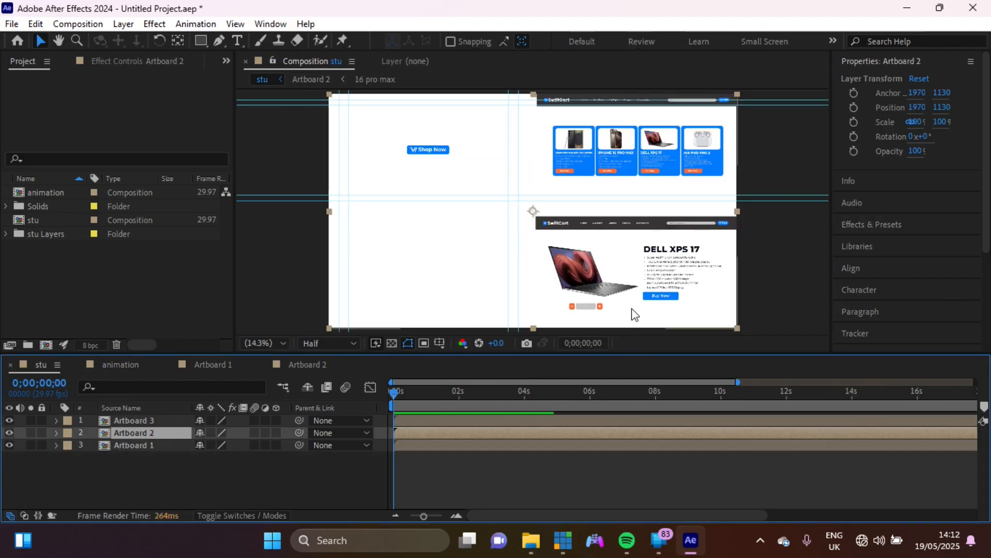
pyautogui.click(209, 367)
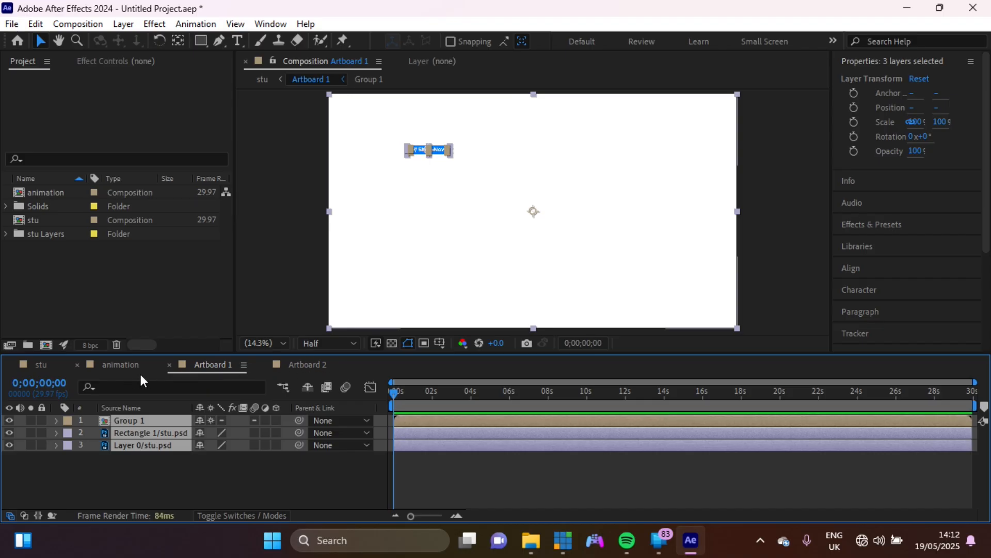
pyautogui.click(109, 366)
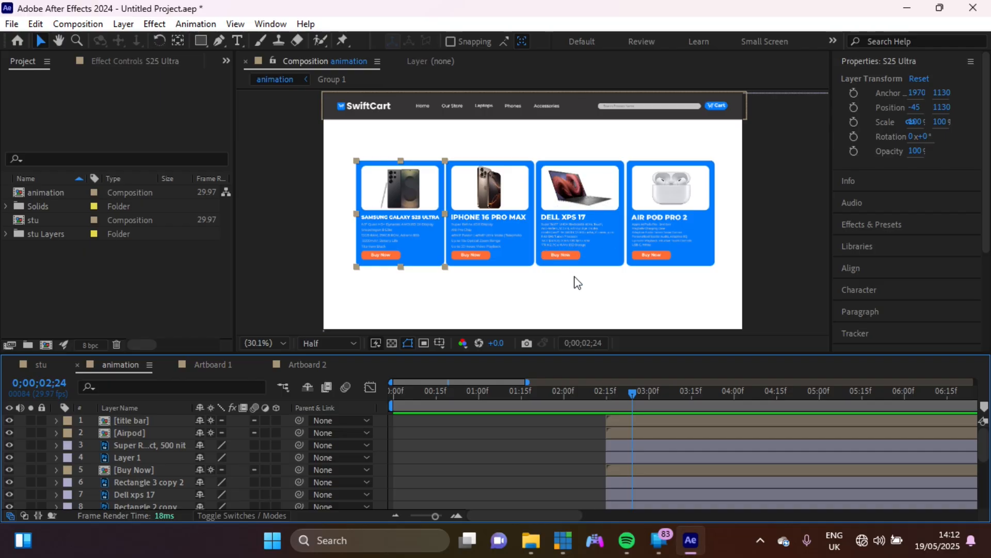
pyautogui.click(660, 194)
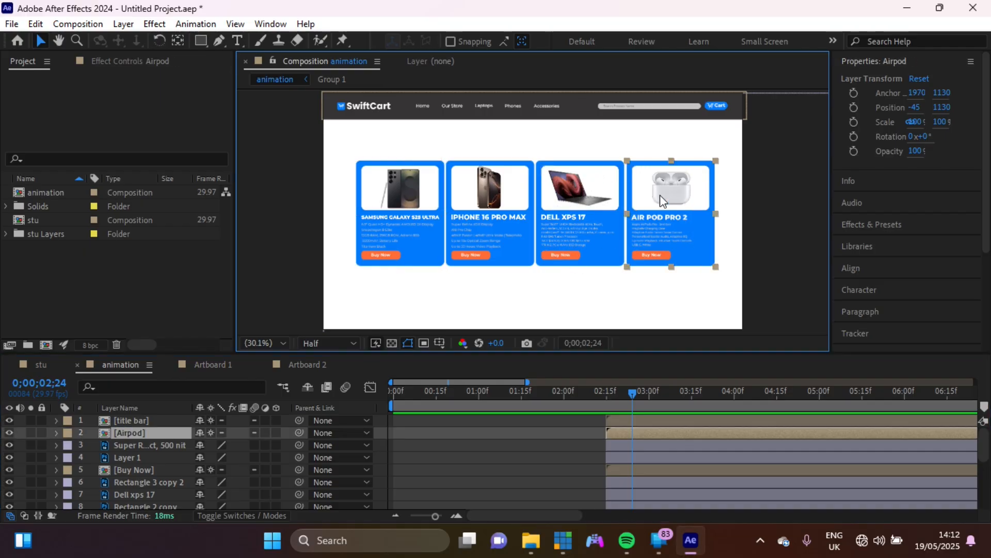
pyautogui.click(460, 203)
pyautogui.click(401, 201)
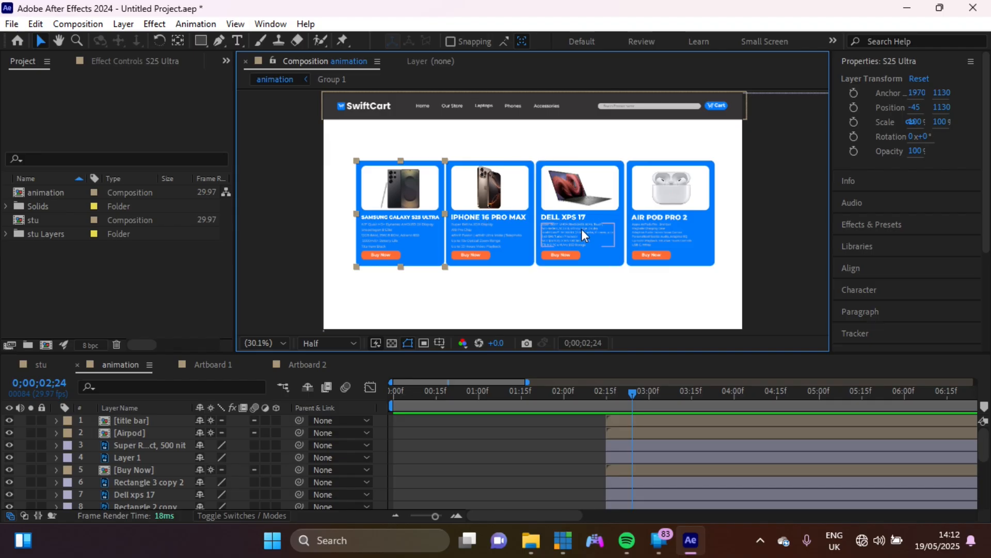
pyautogui.click(618, 256)
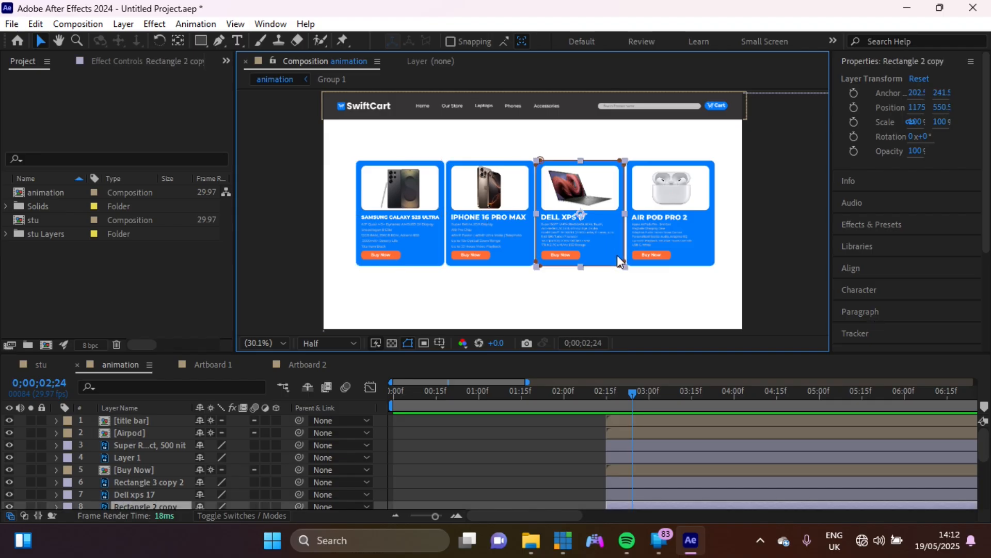
pyautogui.click(653, 316)
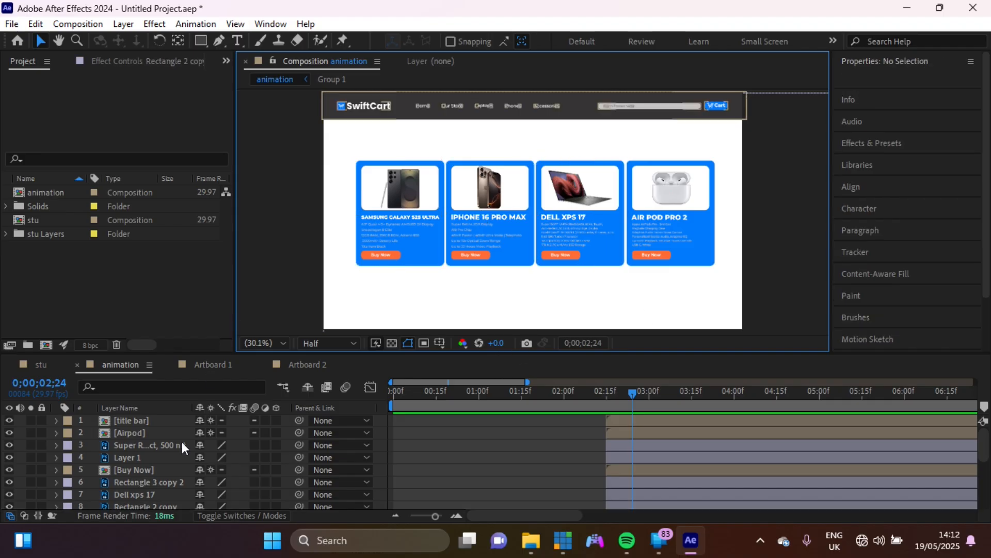
# Set the label colour of the six Dell XPS 17 card layers and the mouse layer to Green.
pyautogui.moveTo(583, 137); pyautogui.dragTo(559, 282)
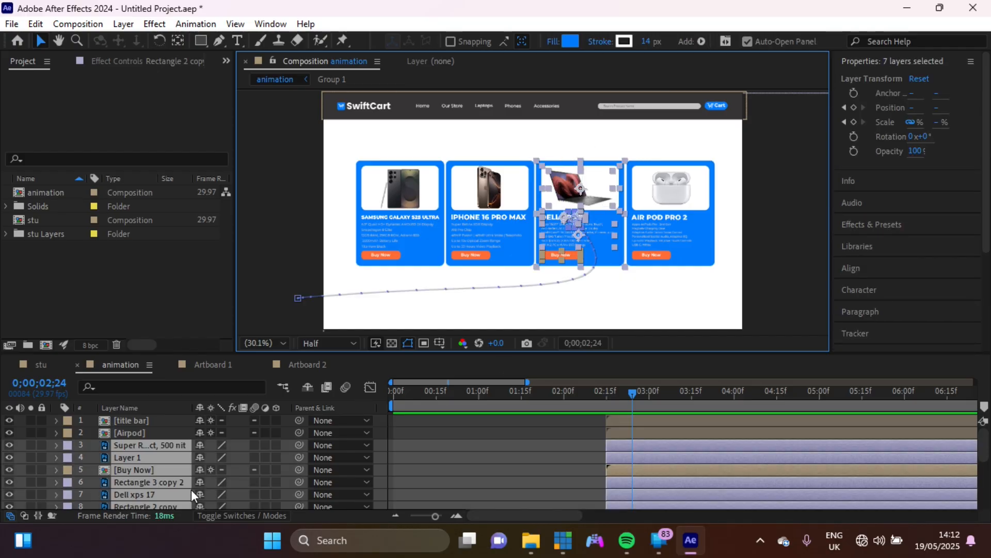
pyautogui.press('u')
pyautogui.scroll(-2, 125, 490)
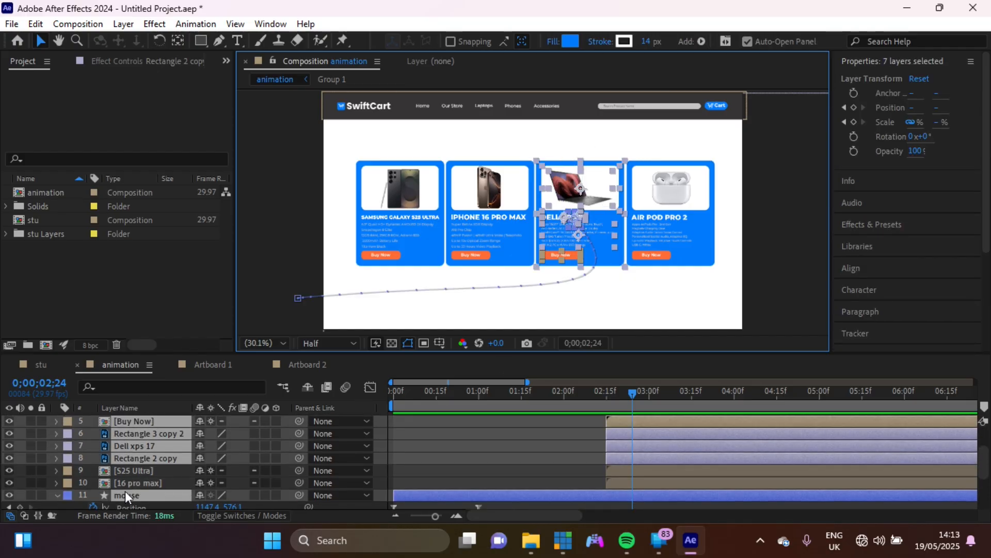
pyautogui.scroll(1, 125, 491)
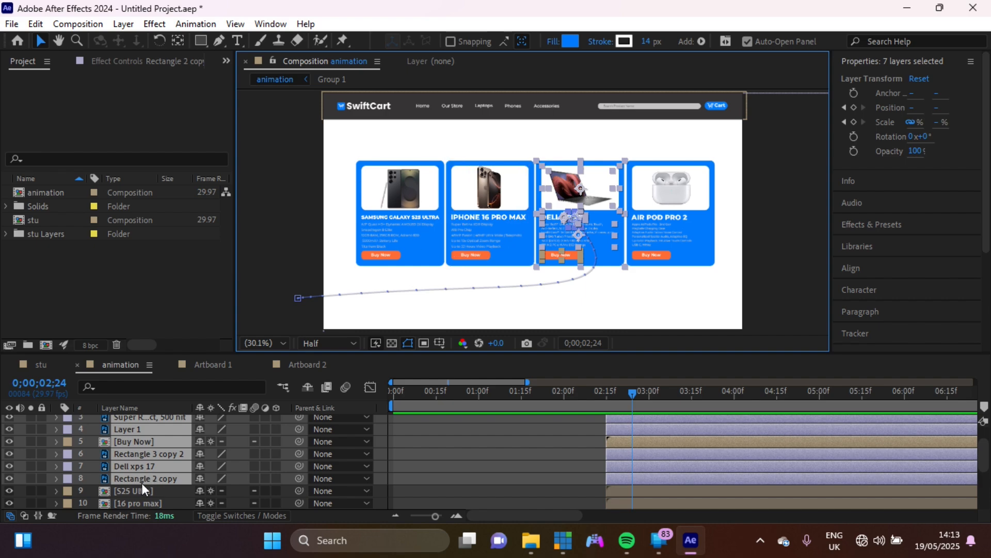
pyautogui.click(68, 479)
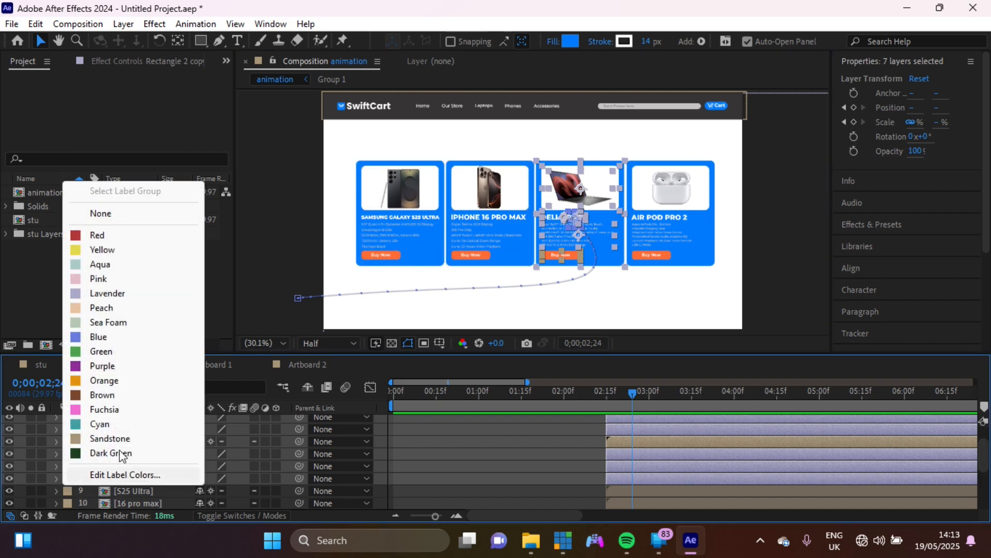
pyautogui.click(97, 352)
pyautogui.scroll(-1, 154, 481)
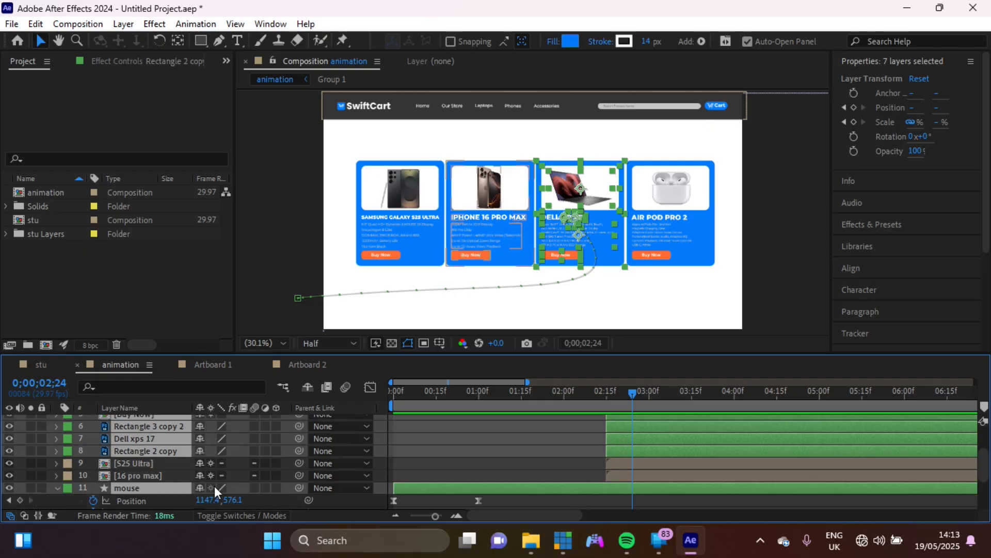
pyautogui.click(150, 480)
pyautogui.click(144, 488)
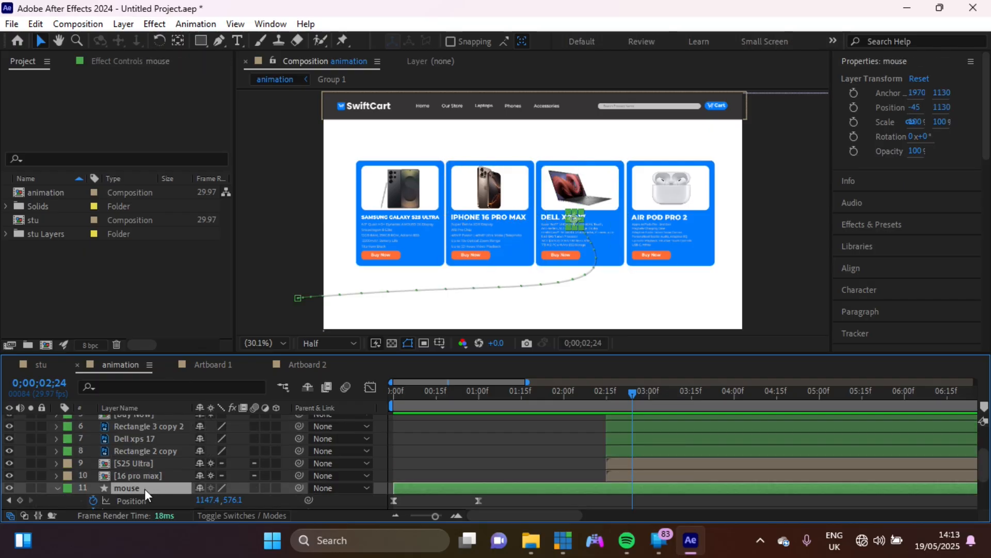
# Create a null object in the animation composition and place it directly above the six Dell XPS 17 card layers.
pyautogui.click(134, 448)
pyautogui.scroll(3, 135, 448)
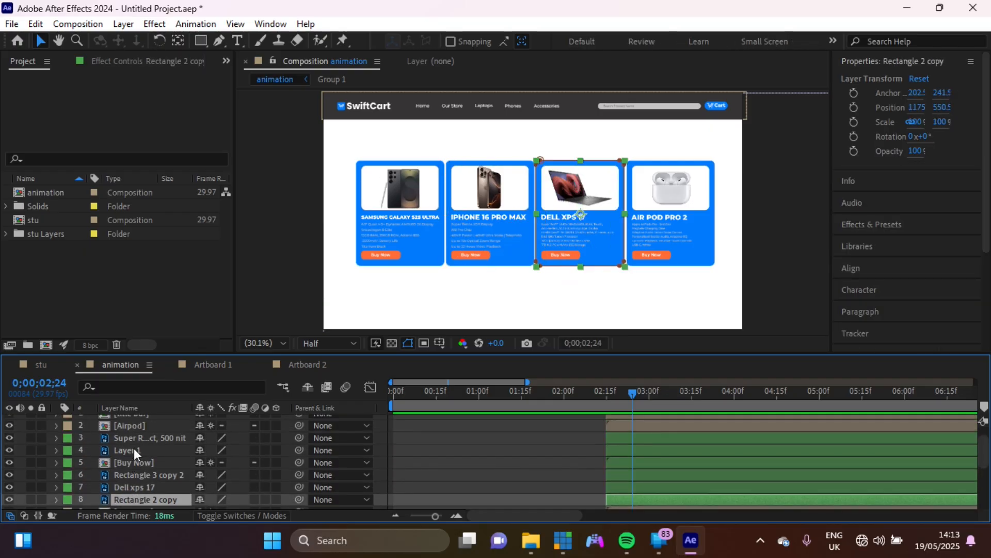
pyautogui.rightClick(20, 429)
pyautogui.moveTo(102, 253)
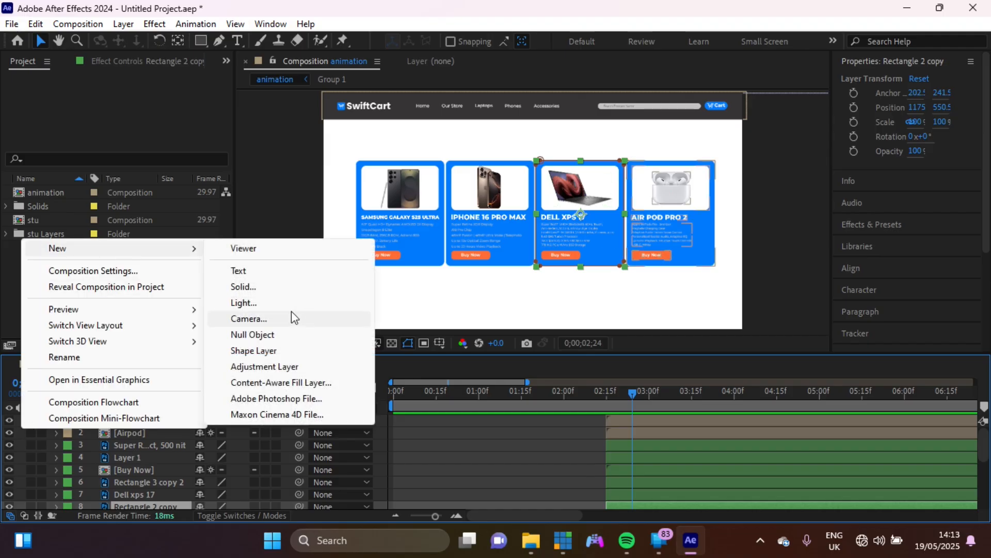
pyautogui.click(254, 335)
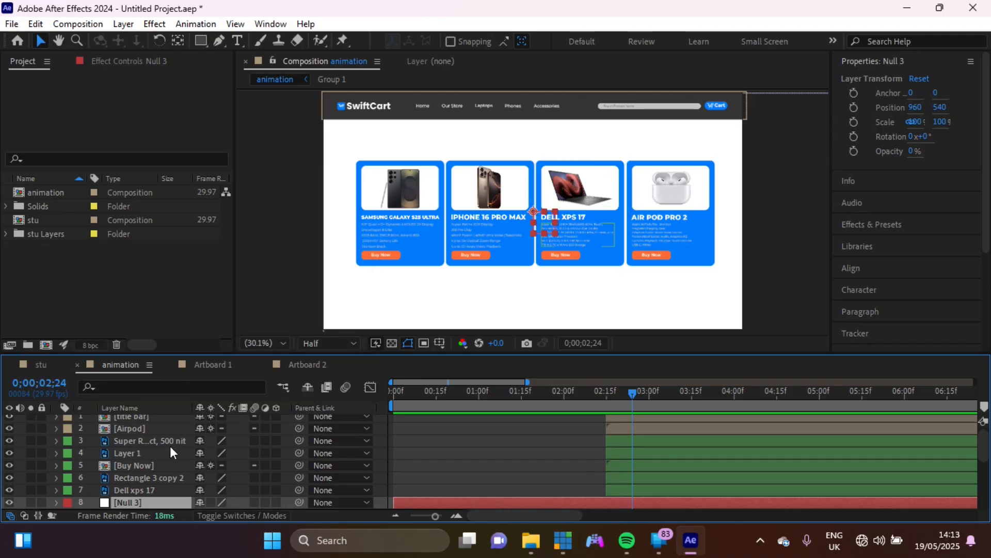
pyautogui.moveTo(133, 437); pyautogui.dragTo(135, 444)
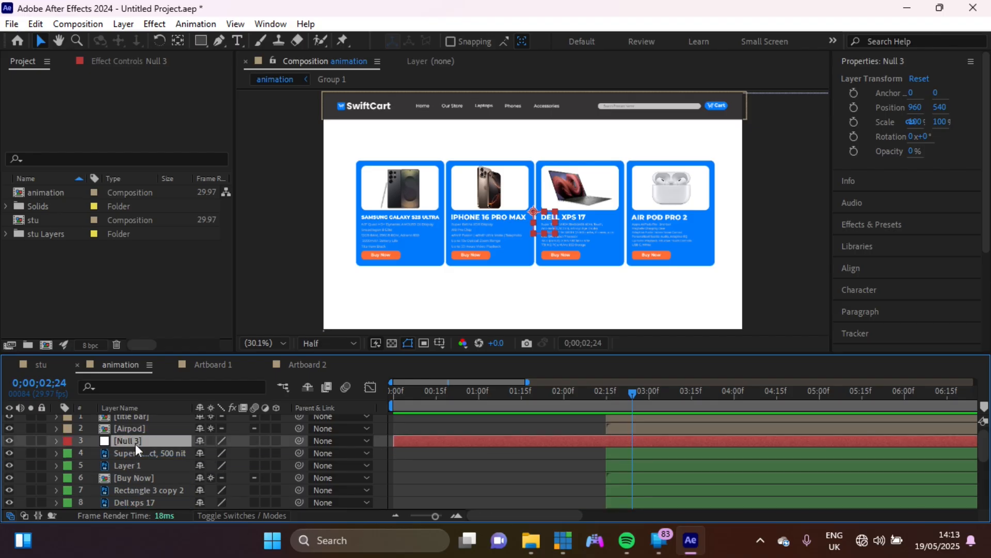
# Parent the six Dell XPS 17 card layers, from Rectangle 2 copy up to the description text, to Null 3.
pyautogui.scroll(-2, 159, 497)
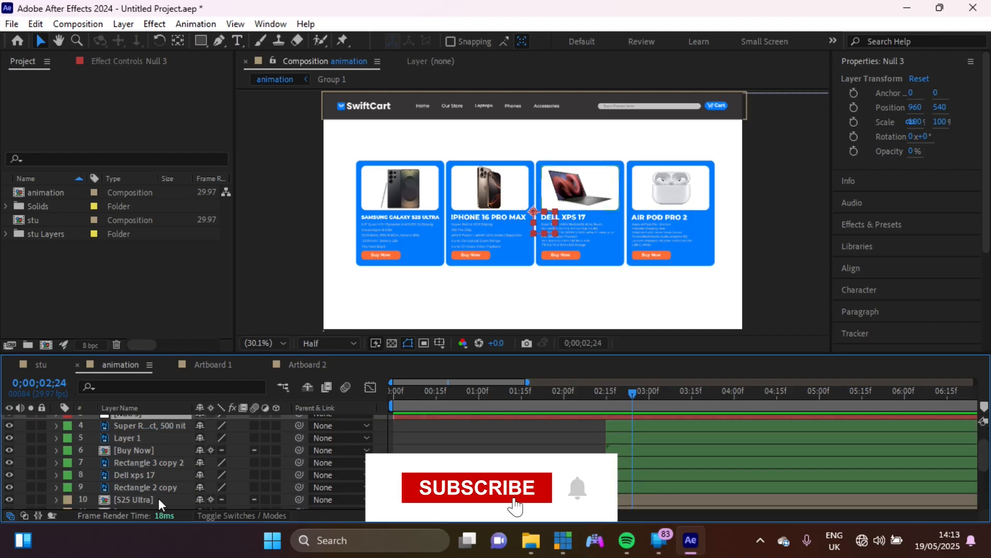
pyautogui.click(129, 491)
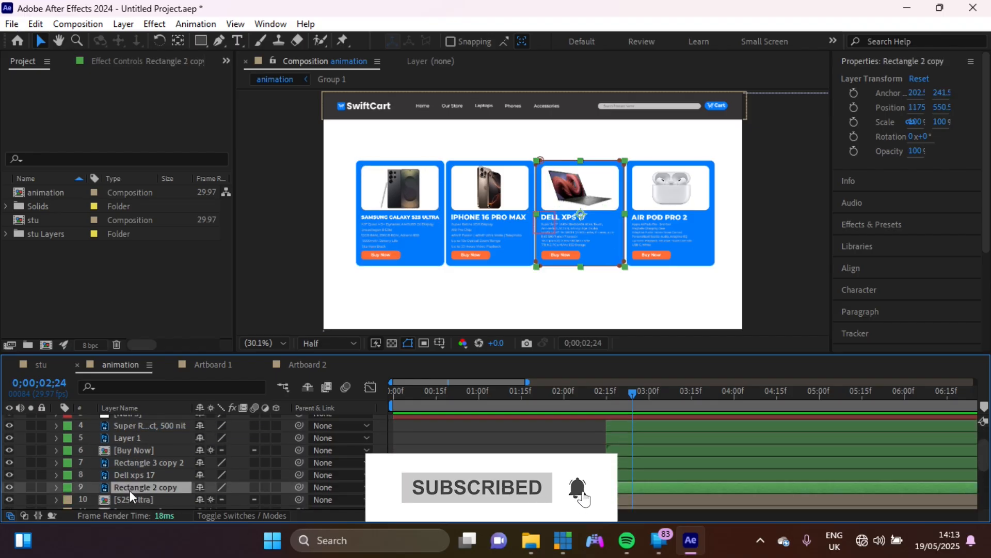
pyautogui.keyDown('shift'); pyautogui.click(134, 426); pyautogui.keyUp('shift')
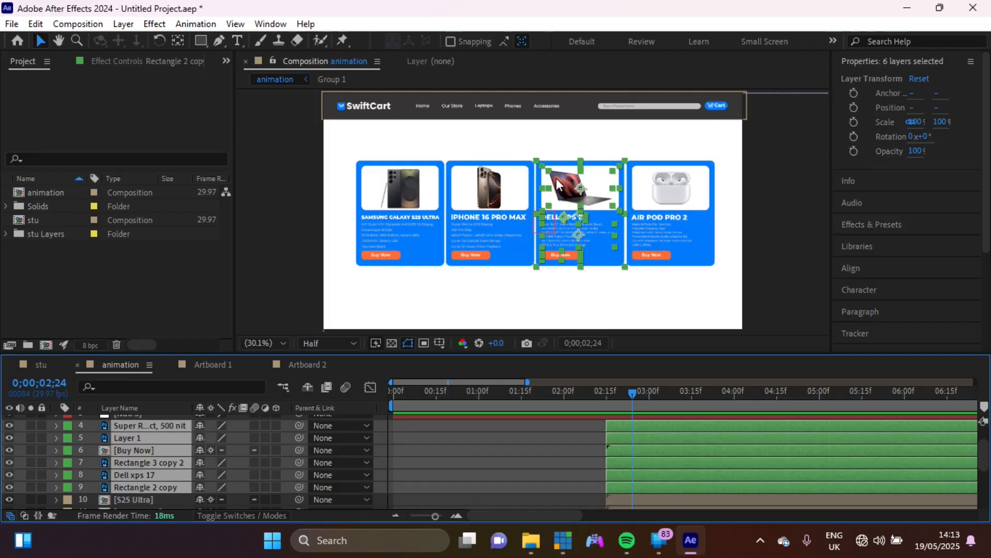
pyautogui.scroll(2, 159, 462)
pyautogui.scroll(-1, 159, 461)
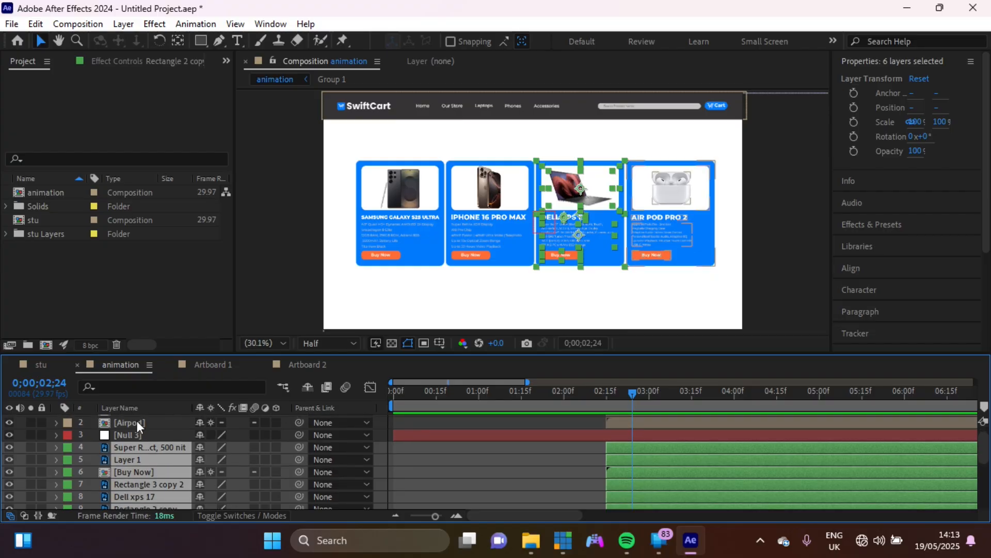
pyautogui.moveTo(297, 451); pyautogui.dragTo(138, 435)
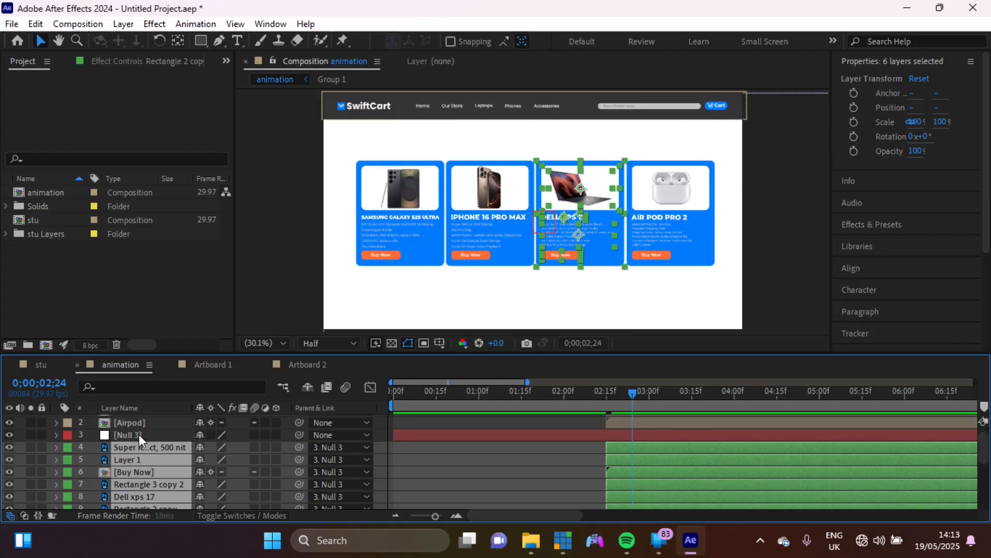
pyautogui.click(172, 433)
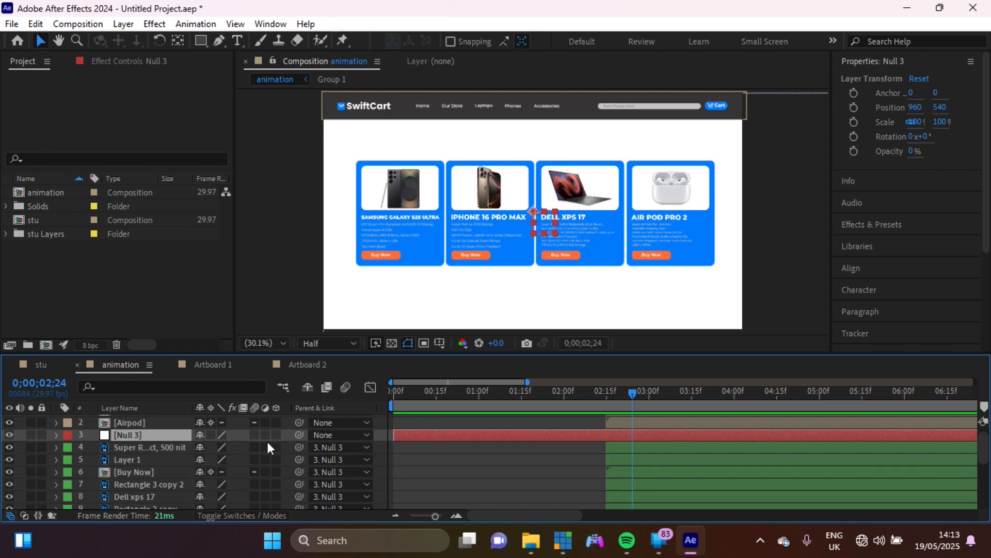
# Duplicate the Airpod card and place the copy left of the Samsung Galaxy S25 Ultra card, partly outside the frame.
pyautogui.click(677, 234)
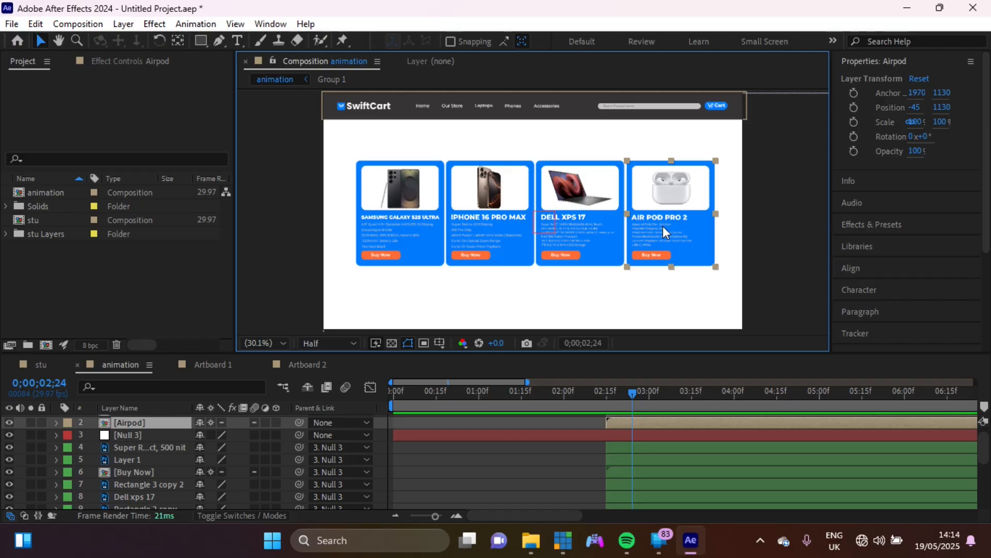
pyautogui.hotkey('ctrl', 'd')
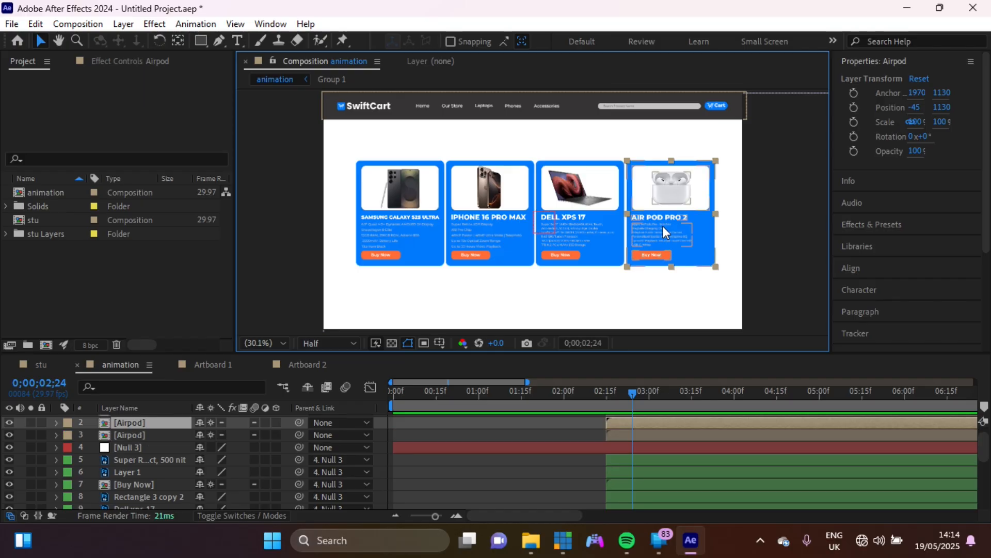
pyautogui.moveTo(658, 212); pyautogui.dragTo(296, 234)
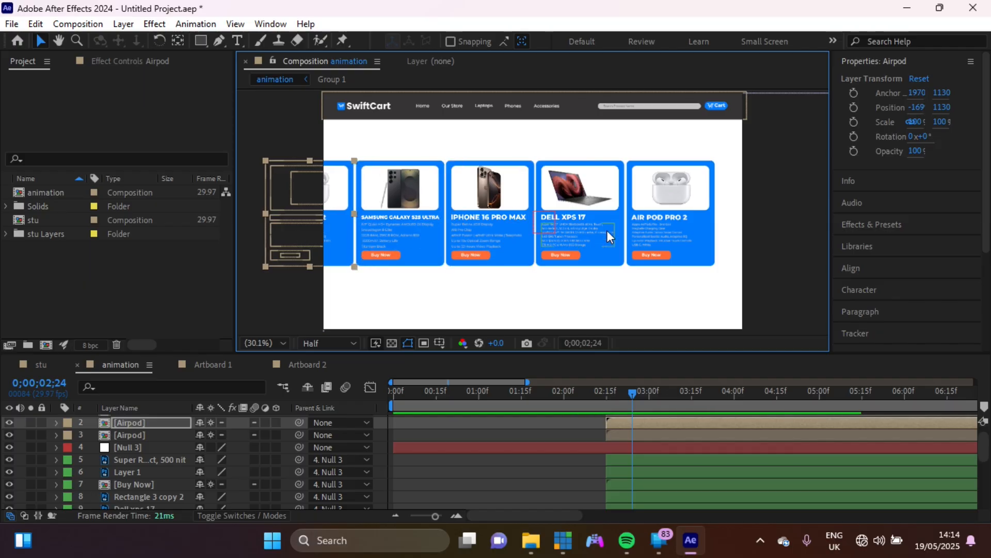
# Duplicate the S25 Ultra card, place one copy right of the Air Pod Pro 2 card, and fine-tune the leftmost Airpod card's position.
pyautogui.click(400, 205)
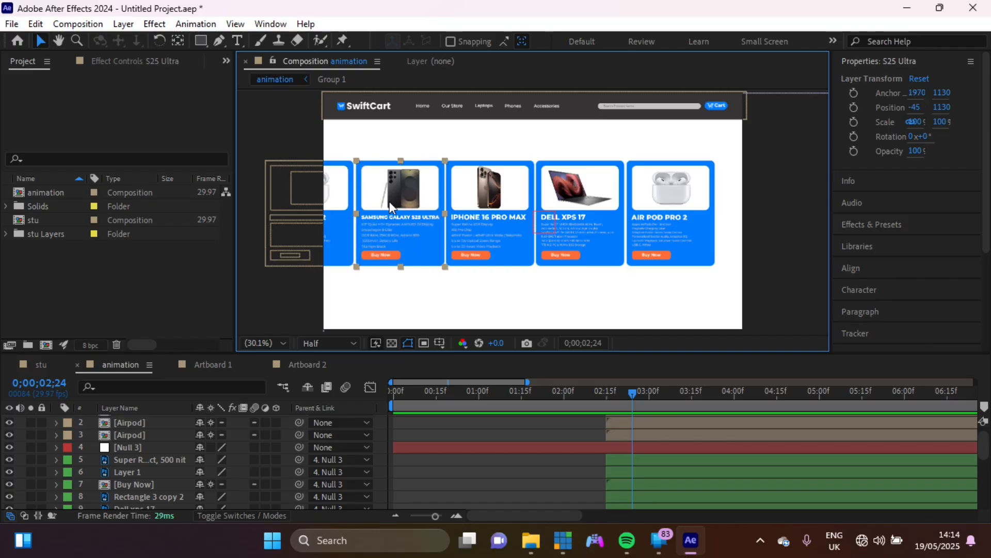
pyautogui.moveTo(389, 203); pyautogui.dragTo(747, 207)
pyautogui.keyDown('ctrl'); pyautogui.click(740, 437); pyautogui.keyUp('ctrl')
pyautogui.moveTo(311, 248); pyautogui.dragTo(312, 249)
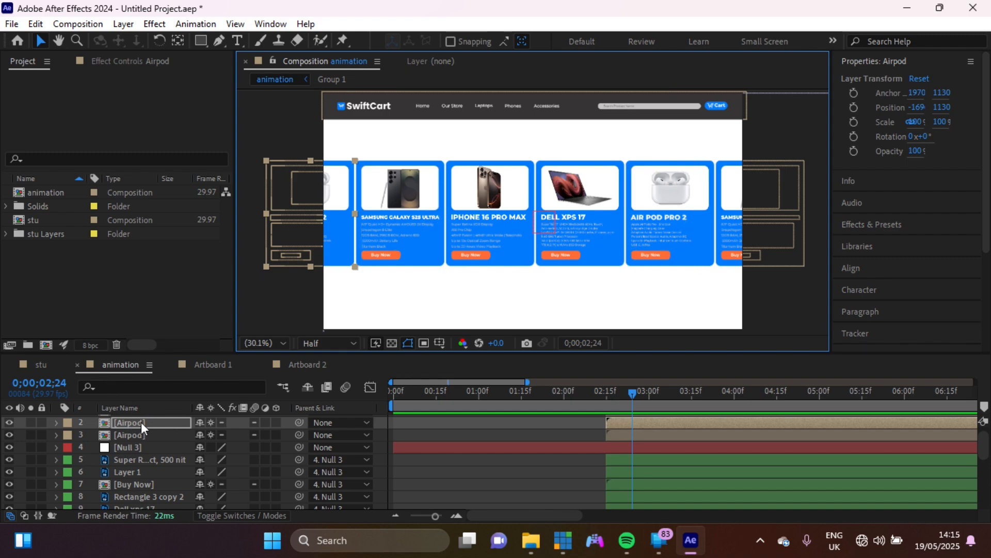
# Create another null object and move it to the top of the layer stack, above the title bar layer.
pyautogui.scroll(1, 135, 423)
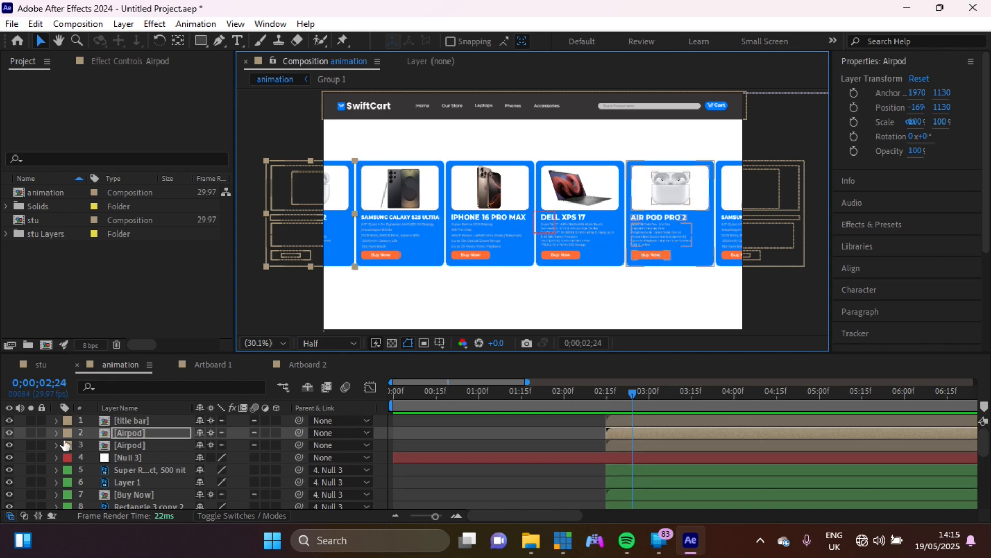
pyautogui.rightClick(16, 433)
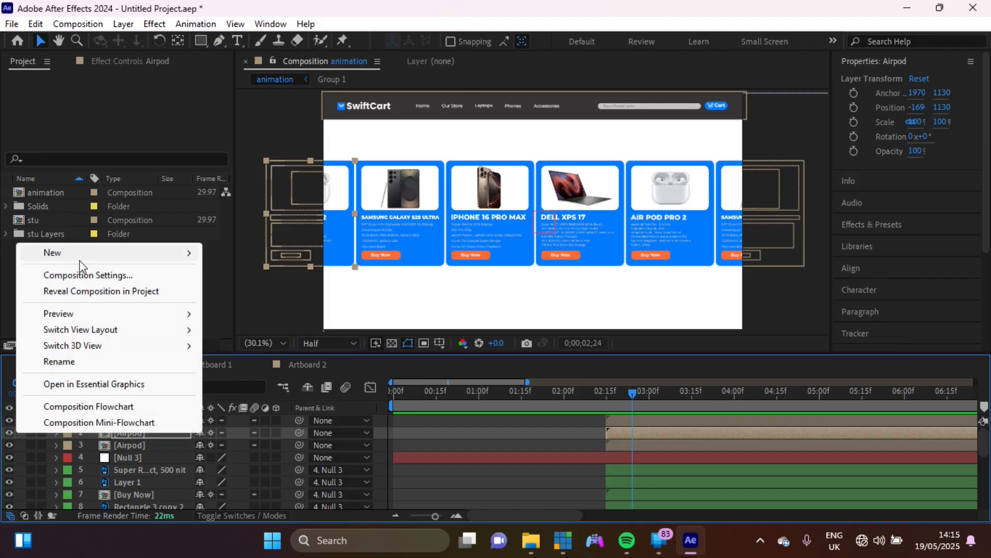
pyautogui.moveTo(93, 258)
pyautogui.click(253, 340)
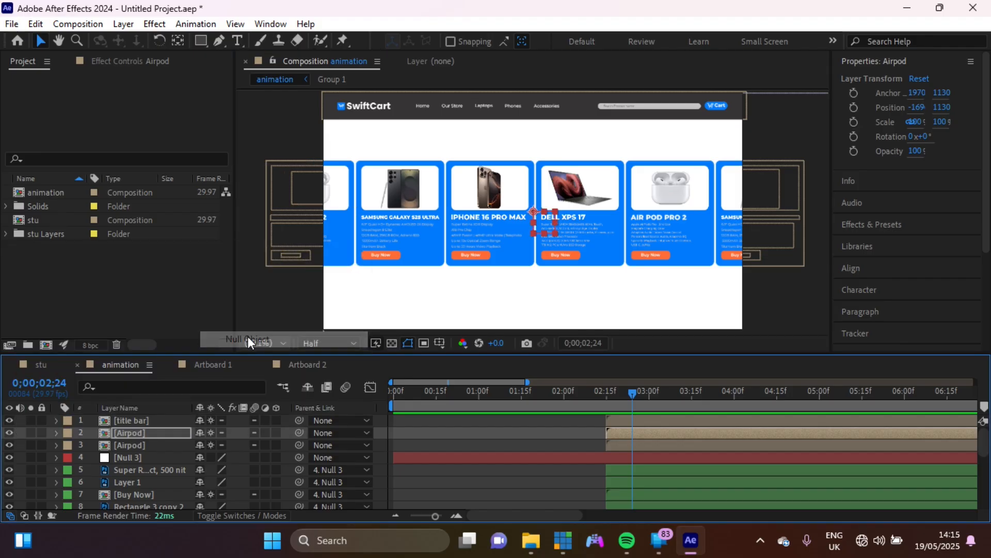
pyautogui.moveTo(137, 433); pyautogui.dragTo(139, 417)
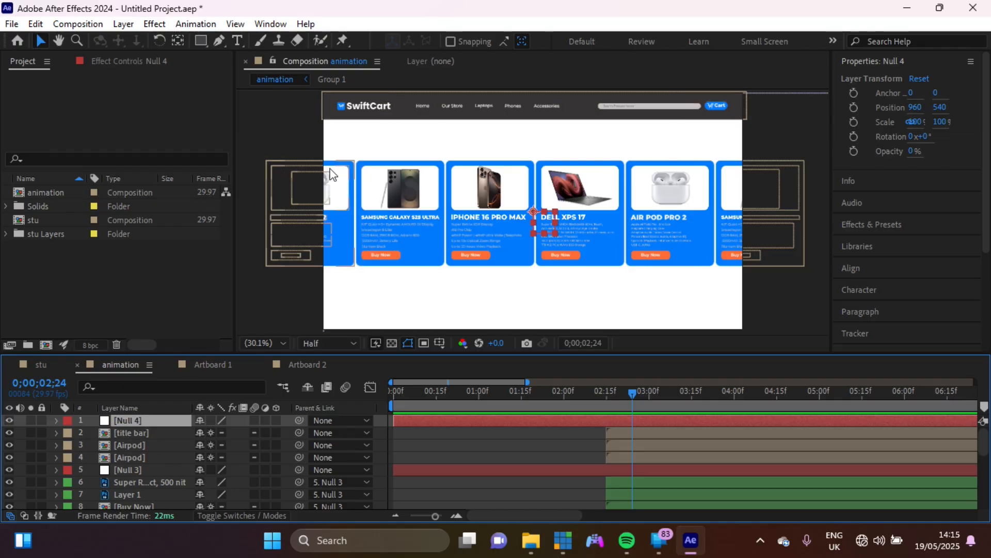
pyautogui.moveTo(330, 148); pyautogui.dragTo(775, 262)
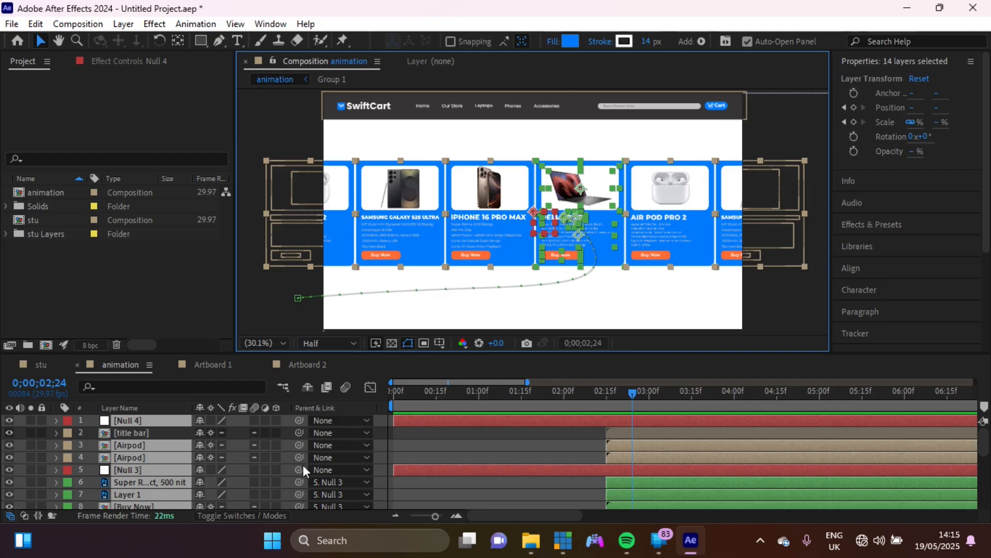
pyautogui.click(138, 441)
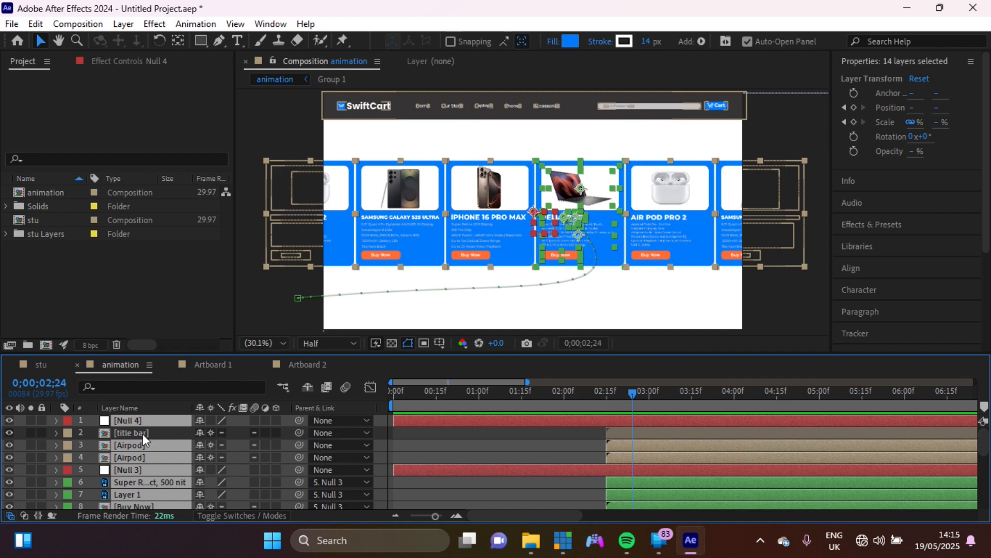
pyautogui.click(143, 434)
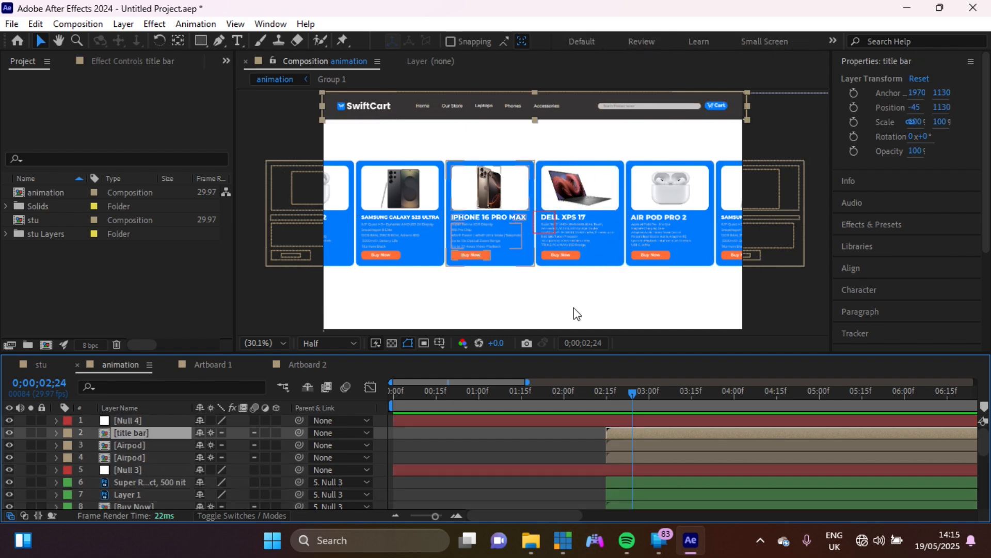
# Parent both Airpod layers, both S25 Ultra layers, the 16 pro max layer and Null 3 to Null 4.
pyautogui.click(140, 445)
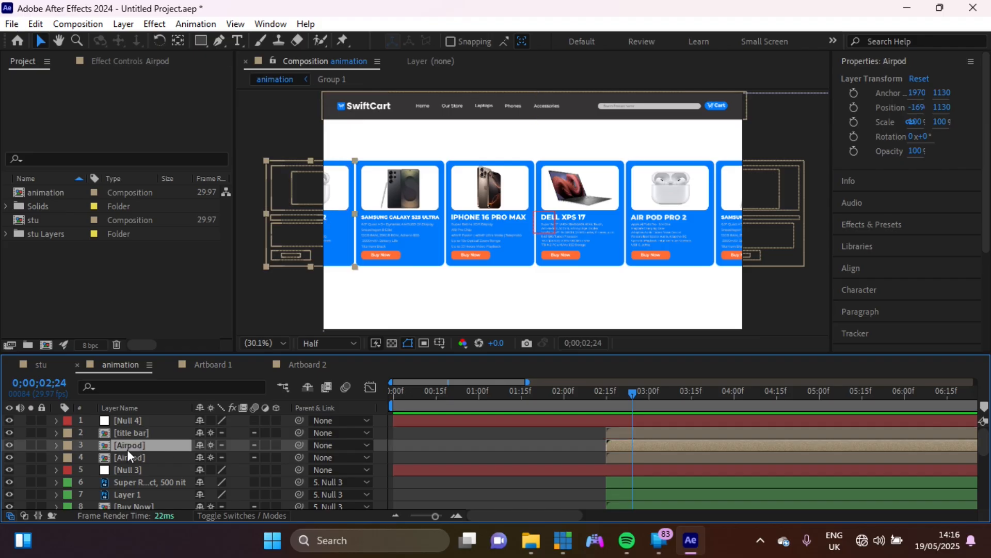
pyautogui.keyDown('shift'); pyautogui.click(116, 459); pyautogui.keyUp('shift')
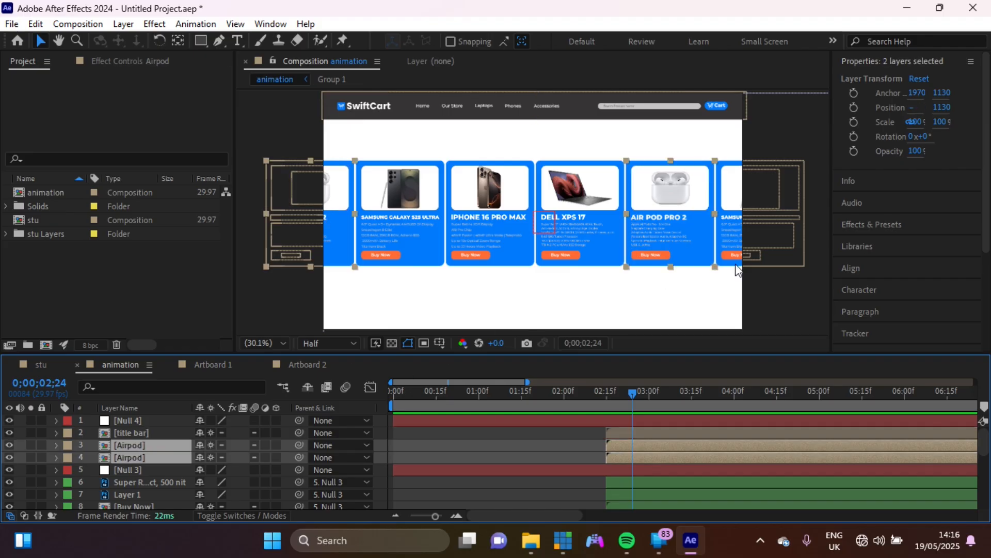
pyautogui.keyDown('shift'); pyautogui.click(728, 234); pyautogui.keyUp('shift')
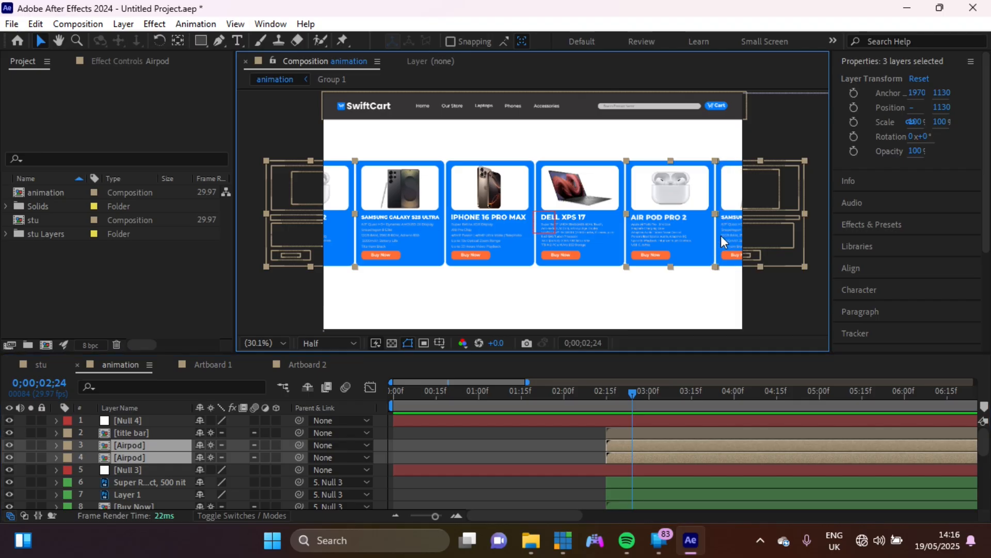
pyautogui.keyDown('shift'); pyautogui.click(503, 209); pyautogui.keyUp('shift')
pyautogui.keyDown('shift'); pyautogui.click(409, 211); pyautogui.keyUp('shift')
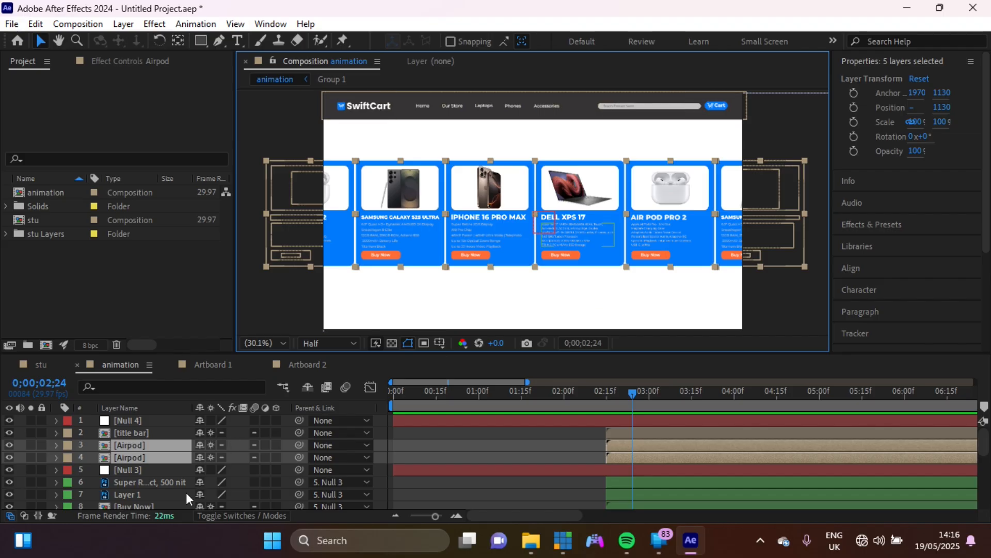
pyautogui.keyDown('ctrl'); pyautogui.click(135, 469); pyautogui.keyUp('ctrl')
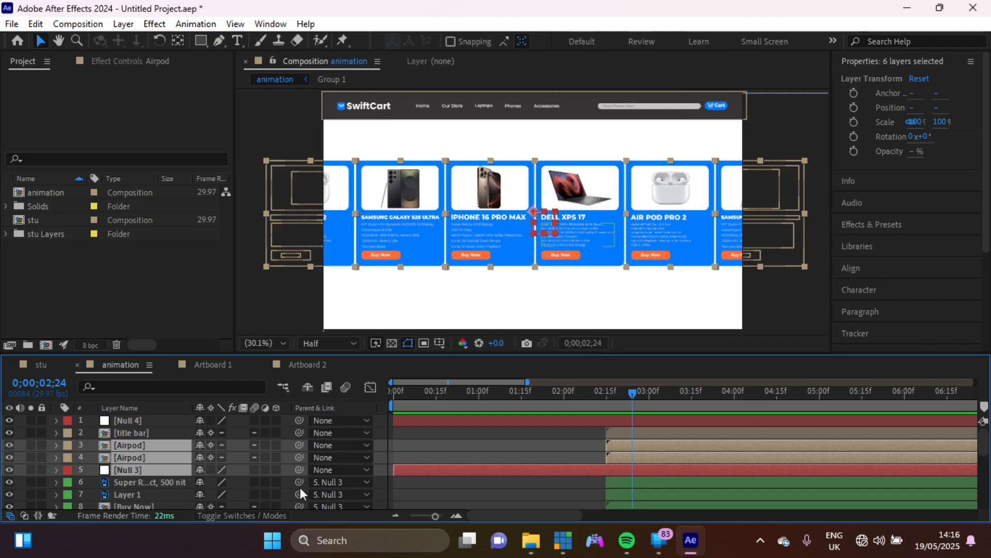
pyautogui.moveTo(299, 470); pyautogui.dragTo(137, 420)
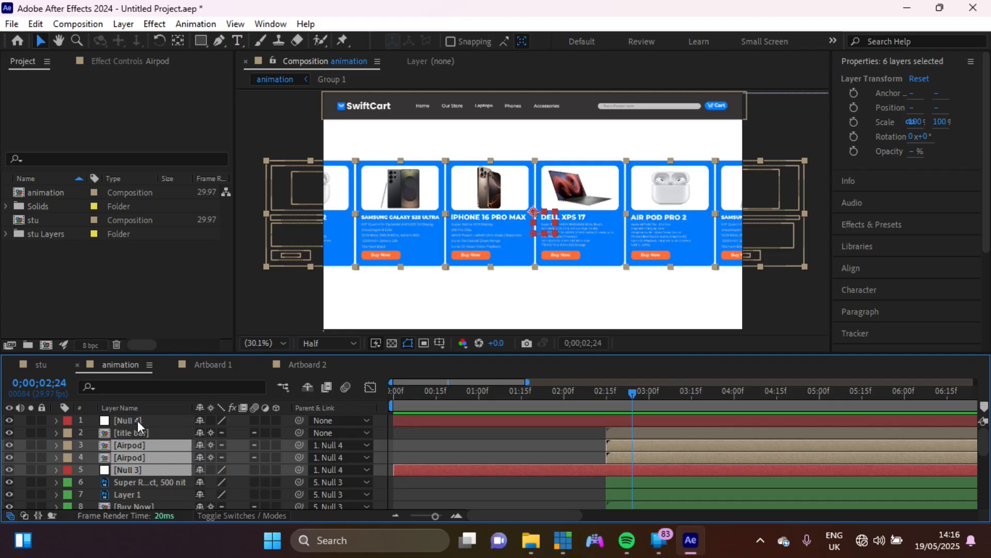
pyautogui.click(144, 421)
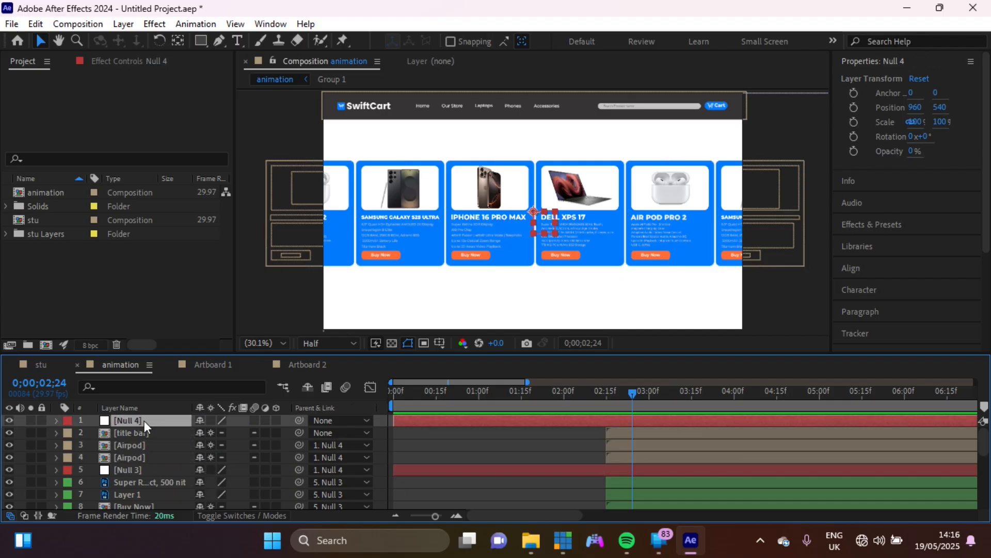
# Move Null 4 to position 1898, 540 and trim the start of layers 1 to 5 to 0;00;02;15.
pyautogui.press('p')
pyautogui.moveTo(206, 433); pyautogui.dragTo(874, 424)
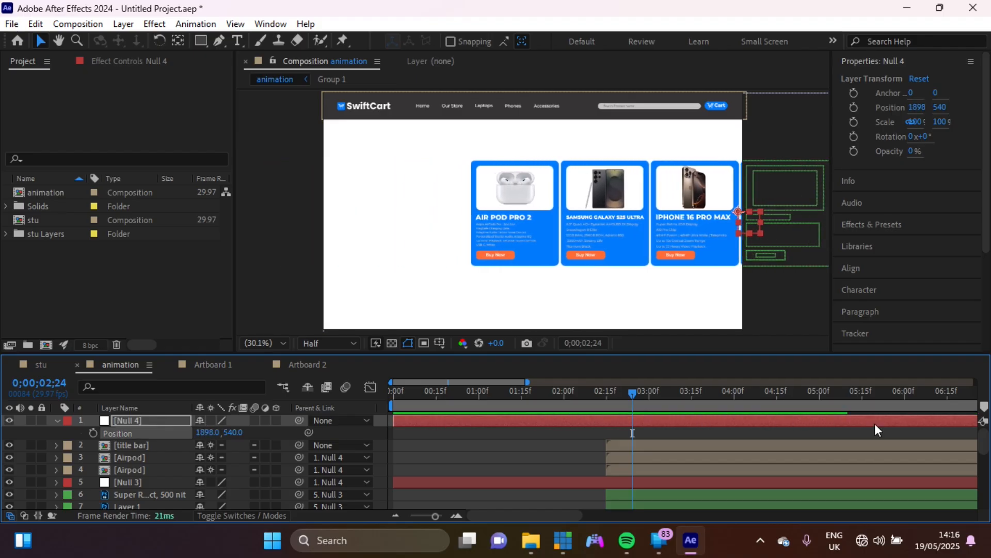
pyautogui.click(605, 392)
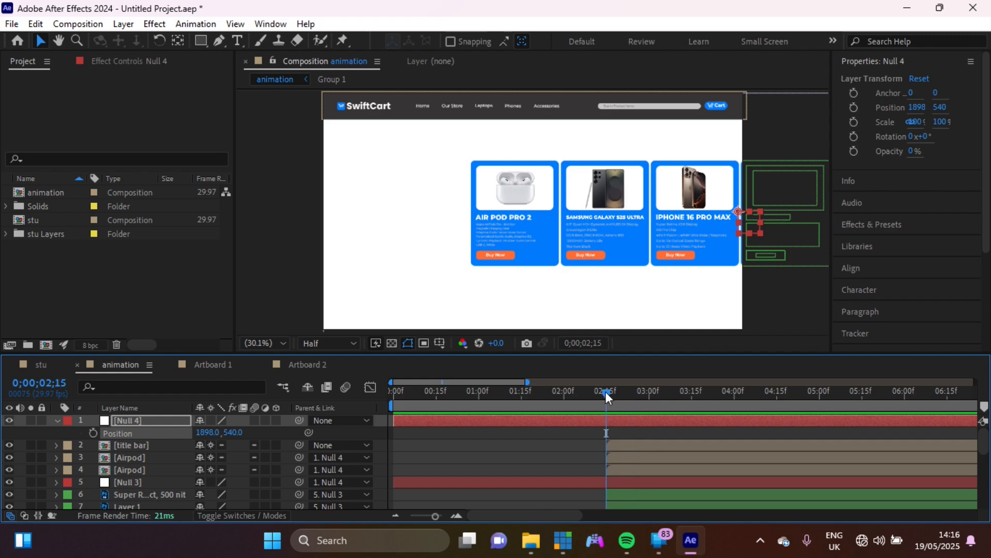
pyautogui.keyDown('shift'); pyautogui.click(485, 481); pyautogui.keyUp('shift')
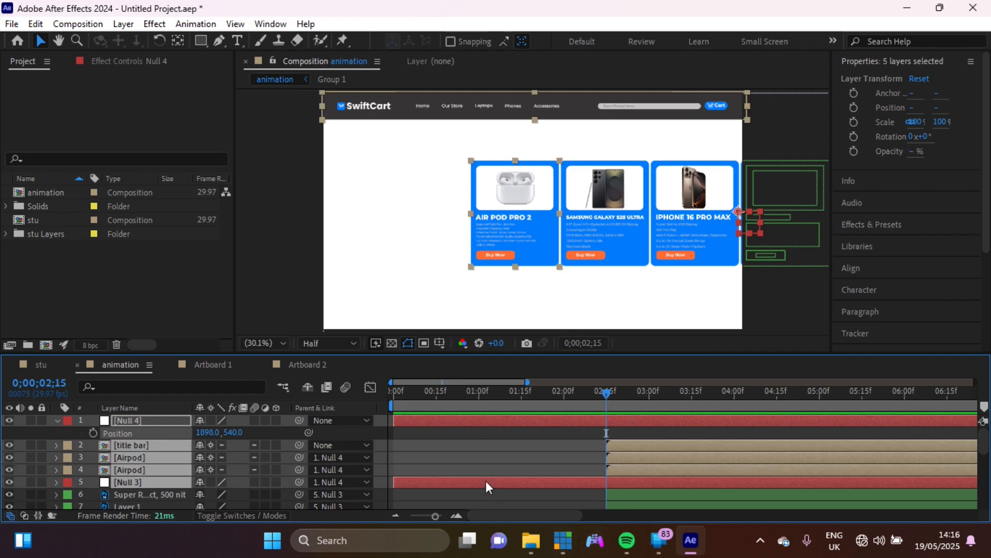
pyautogui.hotkey('alt', '[')
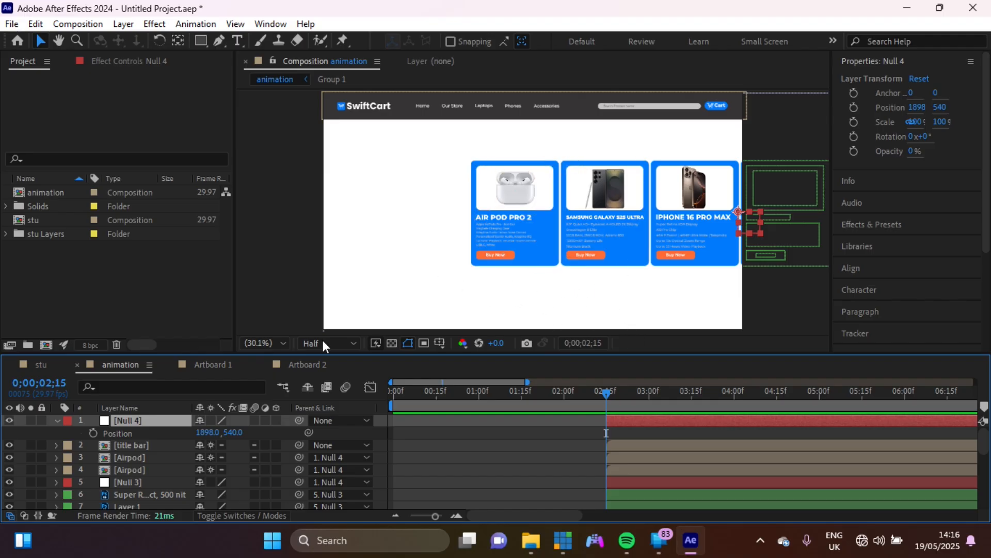
# Set Null 4's position to 1960, 540 and display the title/action safe guides in the composition view.
pyautogui.moveTo(207, 432); pyautogui.dragTo(295, 324)
pyautogui.click(440, 343)
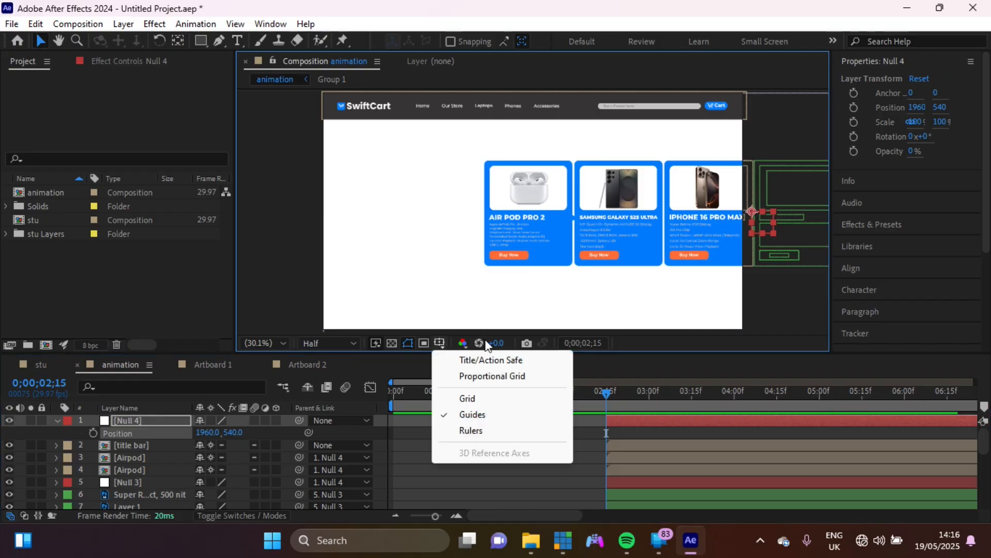
pyautogui.click(486, 360)
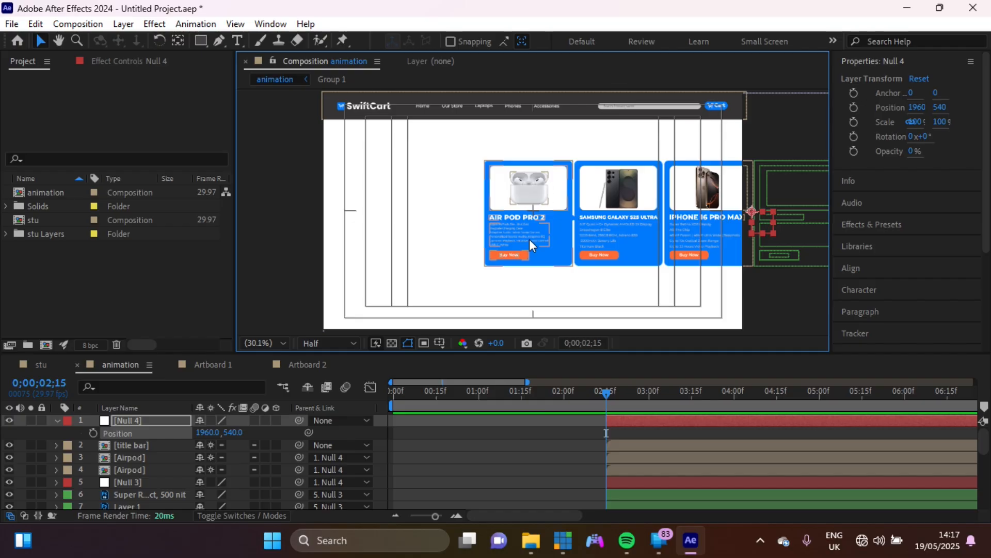
# Set Null 4's position to 1984, 540 and reveal the Scale property of the upper Airpod layer.
pyautogui.moveTo(207, 433); pyautogui.dragTo(221, 431)
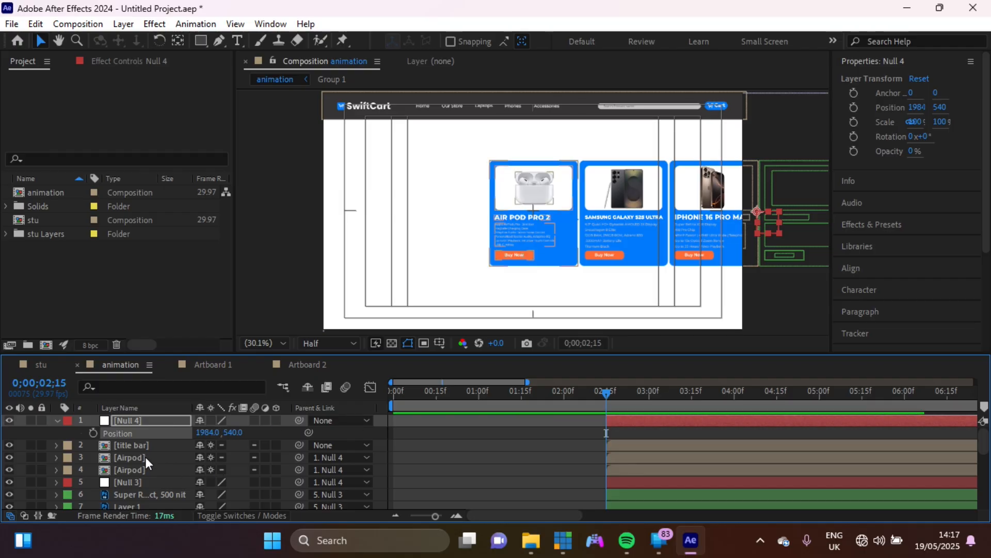
pyautogui.click(583, 219)
pyautogui.click(558, 222)
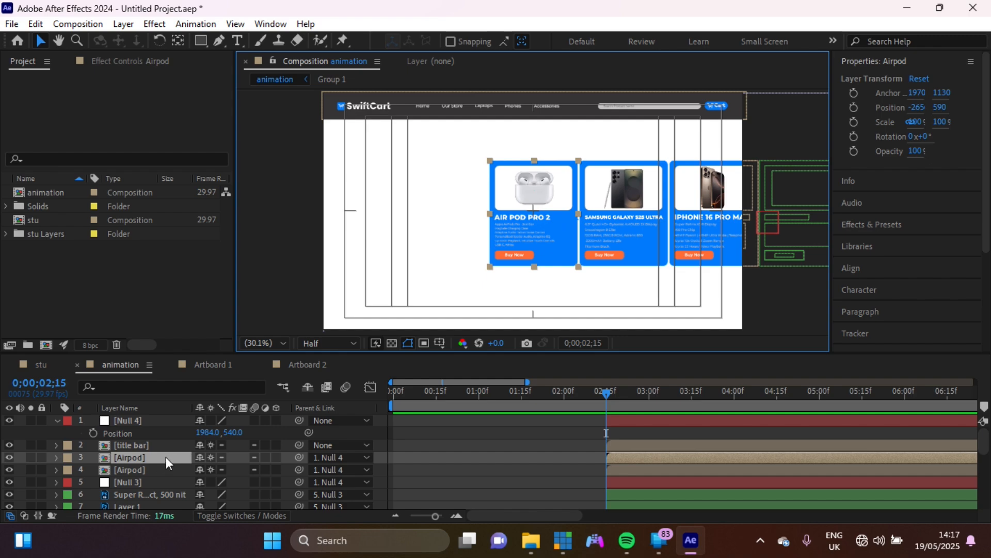
pyautogui.press('s')
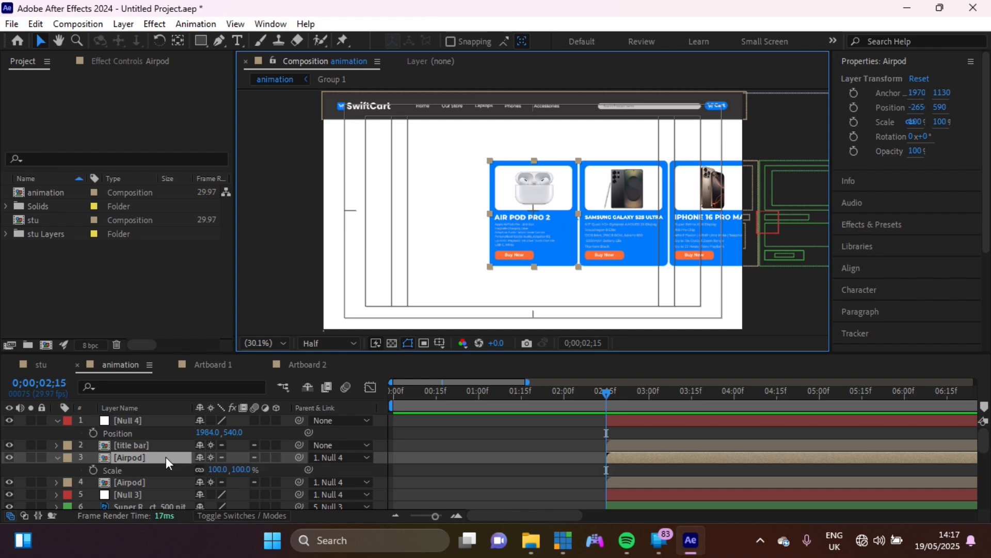
pyautogui.click(604, 394)
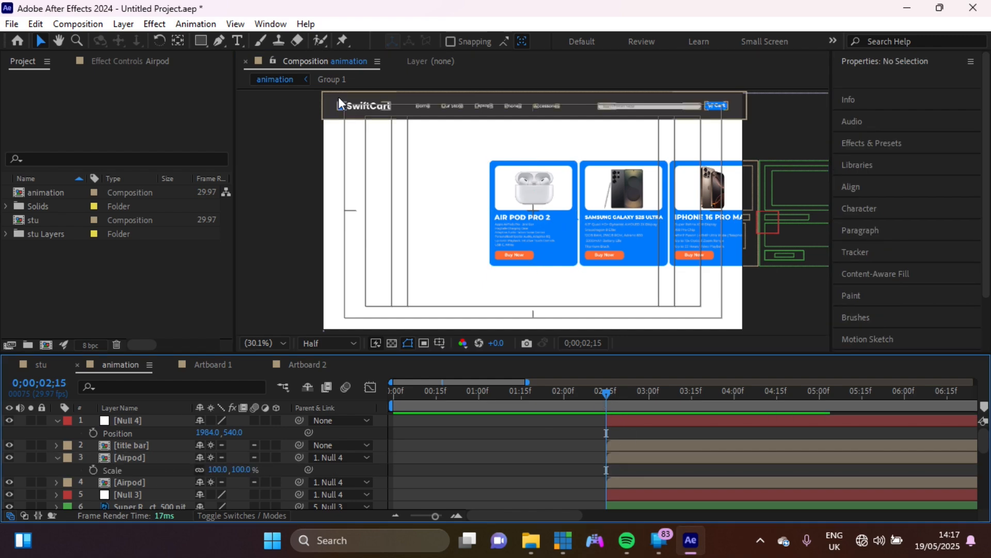
# With the Pan Behind tool, move the upper Airpod layer's anchor point to the centre of its product card.
pyautogui.click(176, 41)
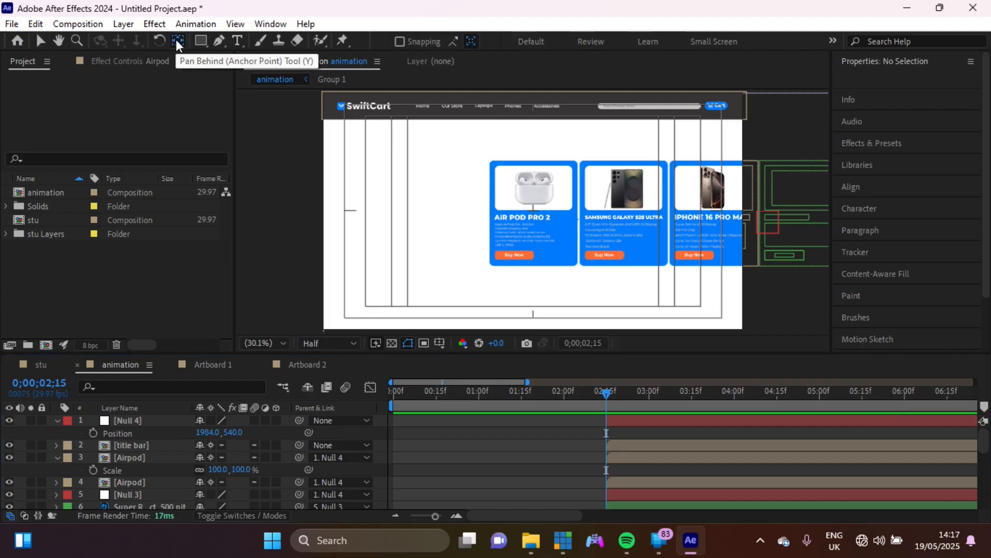
pyautogui.click(144, 457)
pyautogui.press(',')
pyautogui.press(',')
pyautogui.click(210, 457)
pyautogui.moveTo(336, 282); pyautogui.dragTo(533, 211)
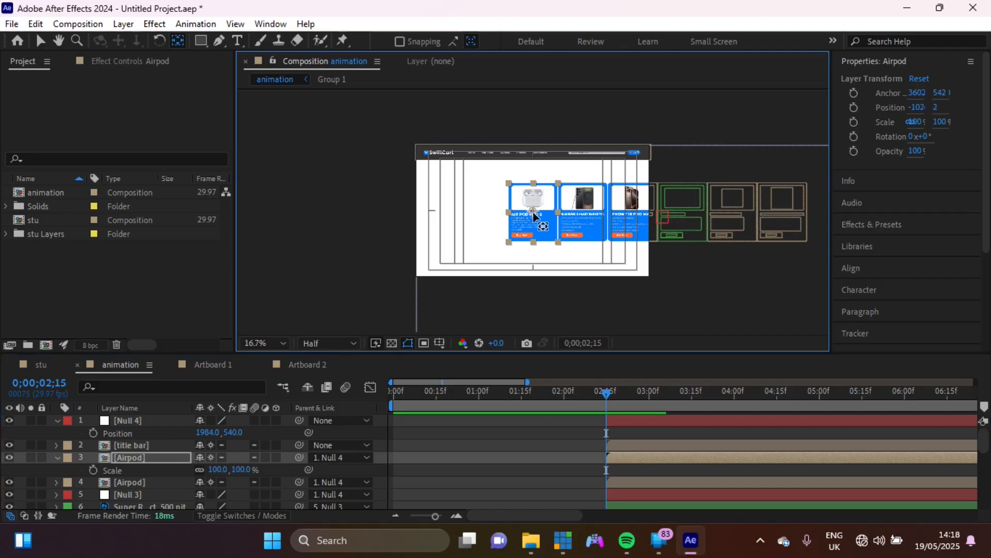
# Centre the anchor points of the second Airpod and S25 Ultra layers on their cards, refining the first Airpod's anchor point.
pyautogui.click(549, 287)
pyautogui.click(733, 220)
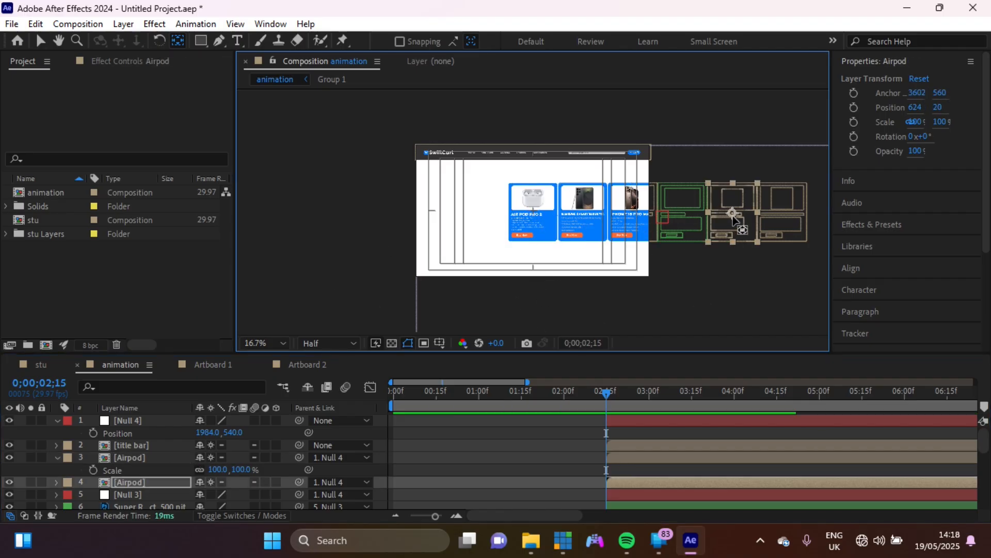
pyautogui.click(533, 215)
pyautogui.scroll(3, 534, 216)
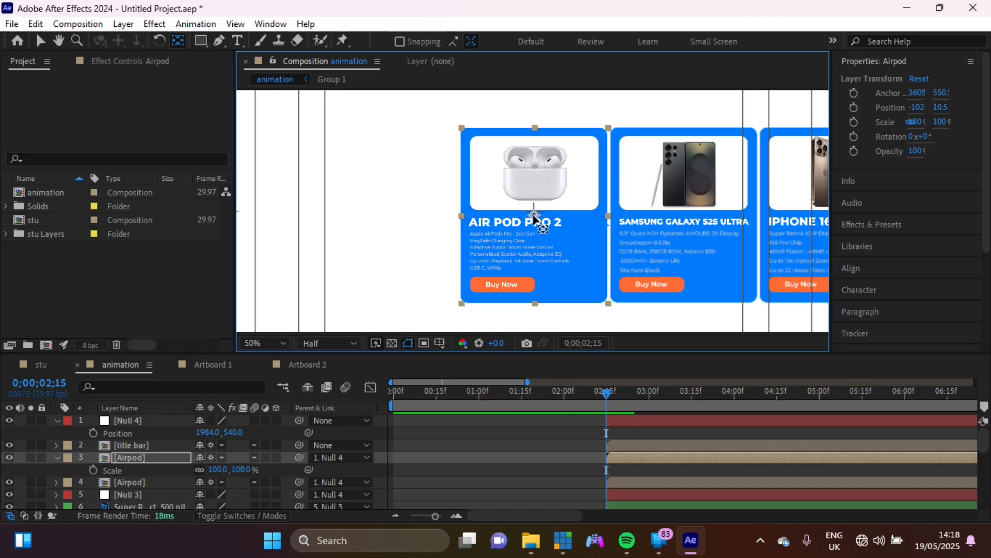
pyautogui.click(686, 219)
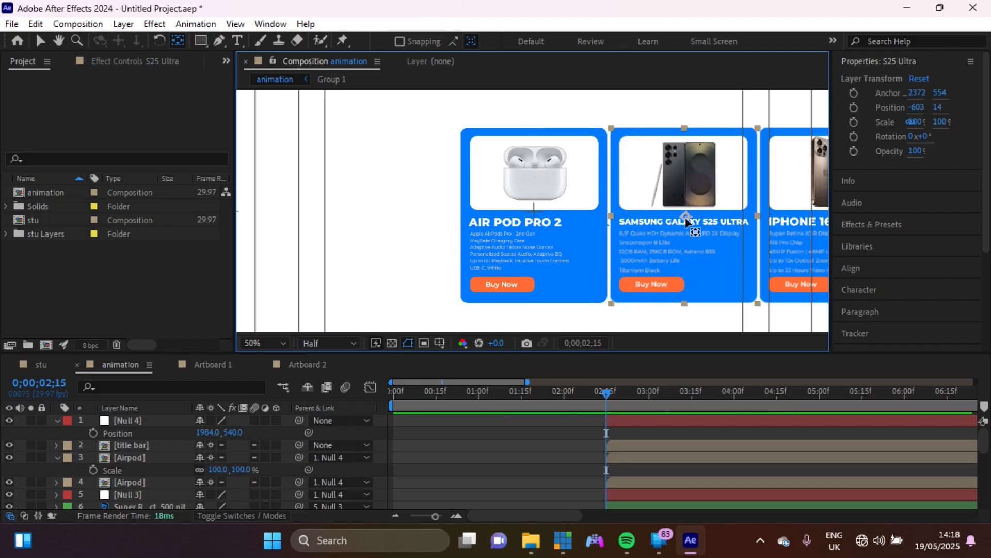
pyautogui.moveTo(686, 219); pyautogui.dragTo(687, 217)
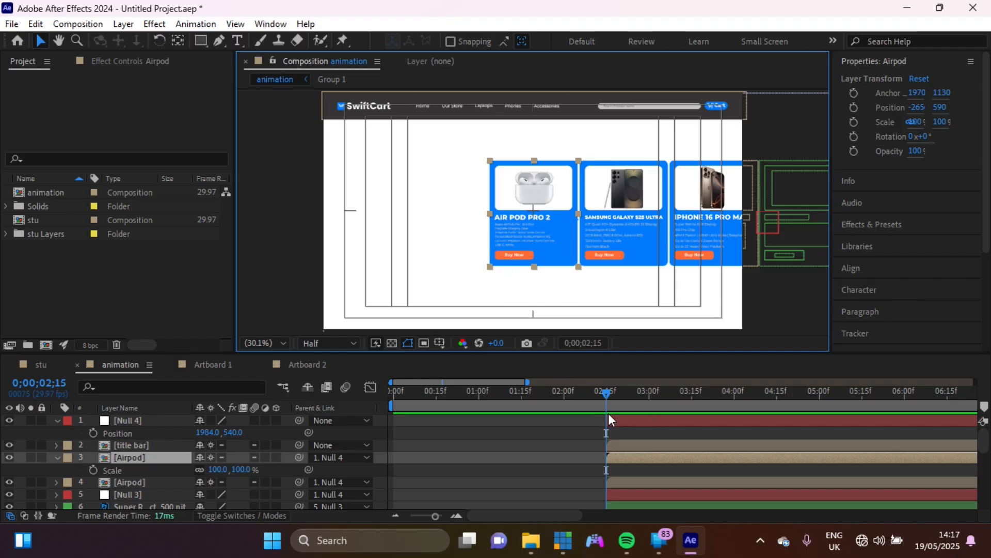
# Scale the upper Airpod layer to 130% and add a Scale keyframe at 0;00;02;15.
pyautogui.click(218, 469)
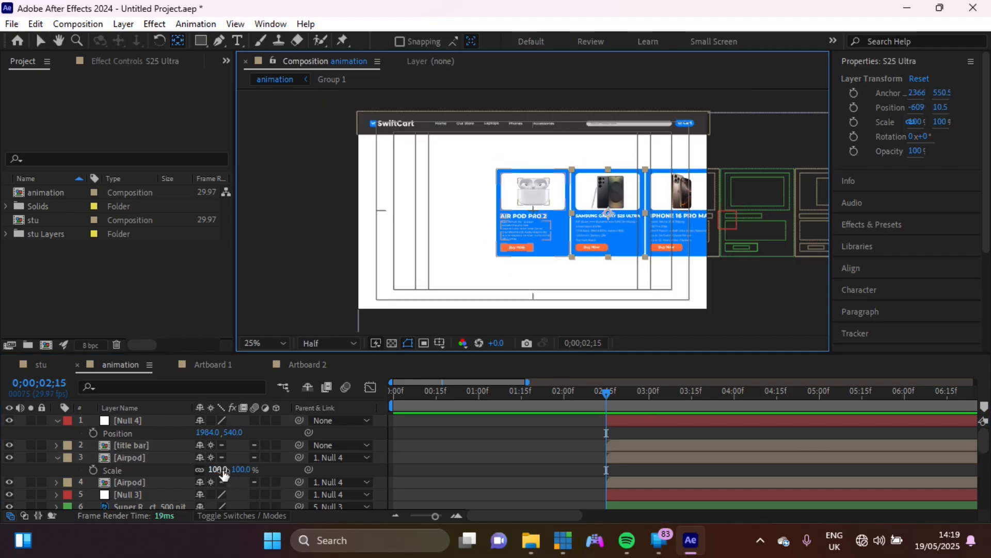
pyautogui.moveTo(220, 470); pyautogui.dragTo(238, 468)
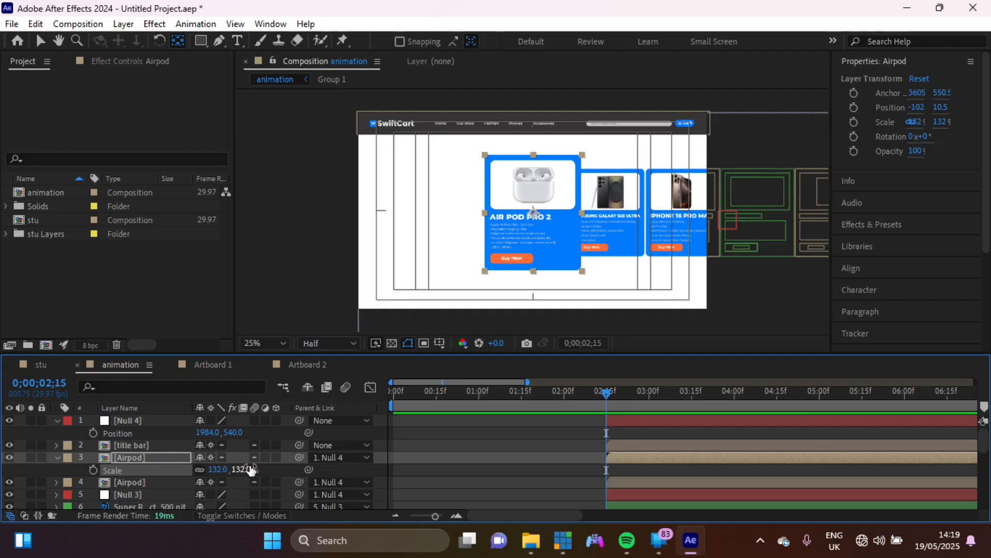
pyautogui.click(217, 469)
pyautogui.write('13')
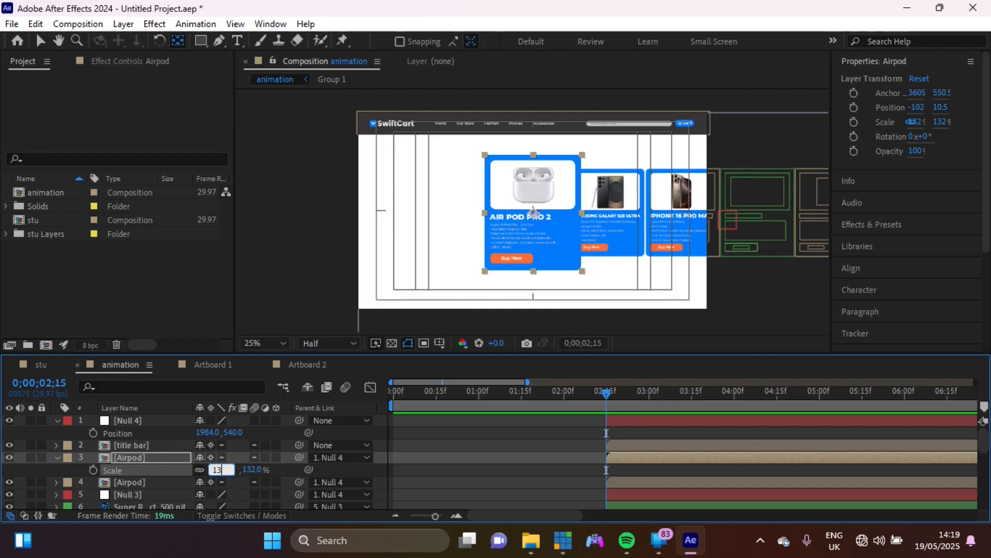
pyautogui.write('0')
pyautogui.press('Return')
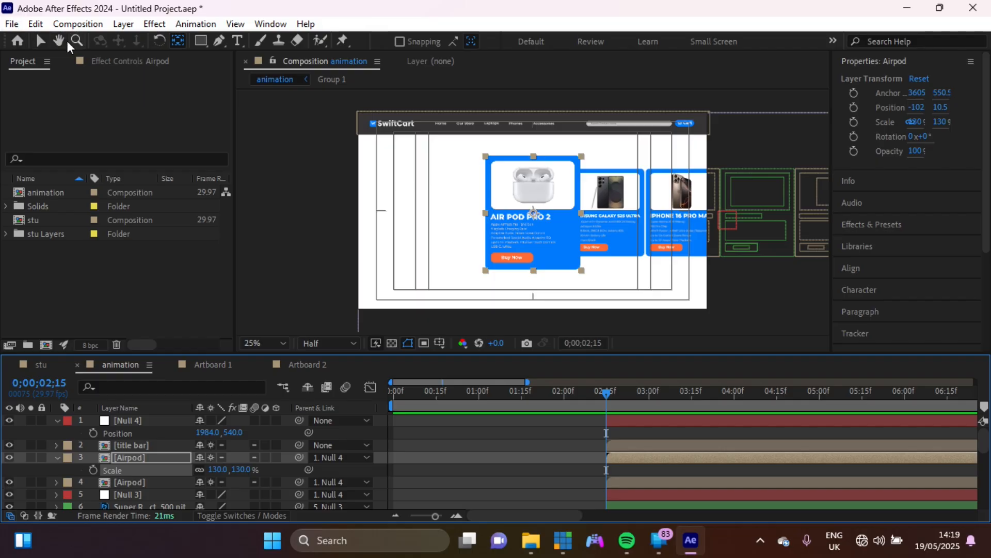
pyautogui.click(41, 43)
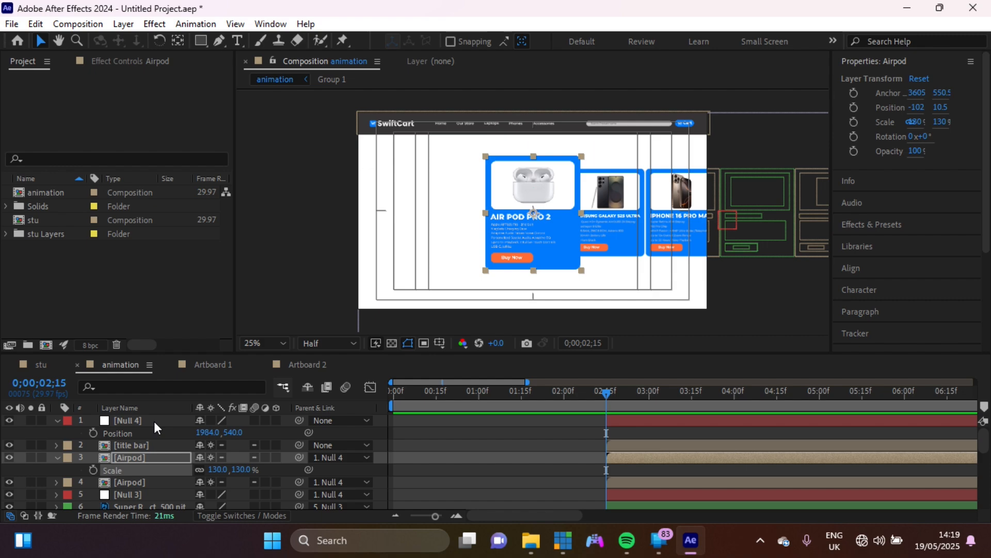
pyautogui.click(94, 470)
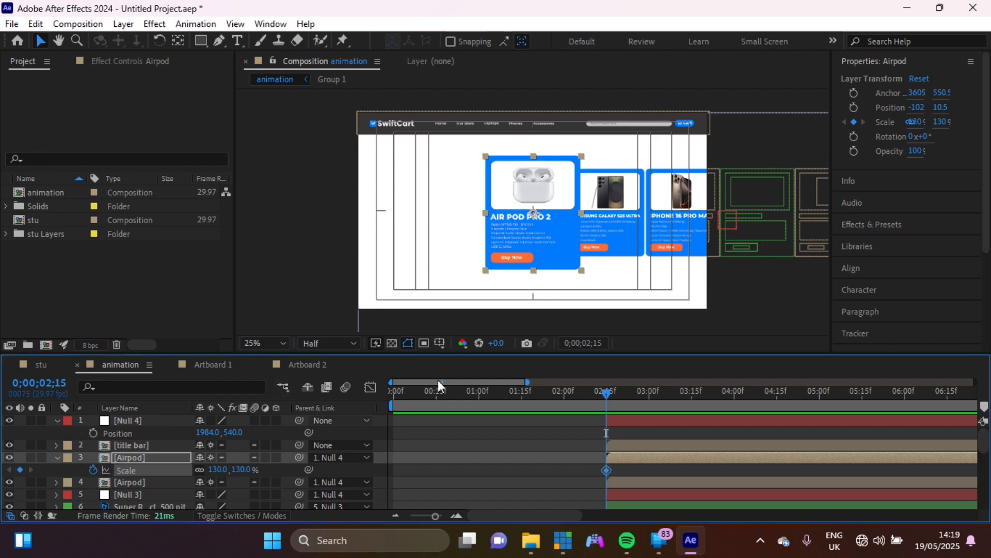
# Select the second Airpod, both S25 Ultra, the 16 pro max and Null 3 layers, and group them together directly below the upper Airpod layer.
pyautogui.click(624, 196)
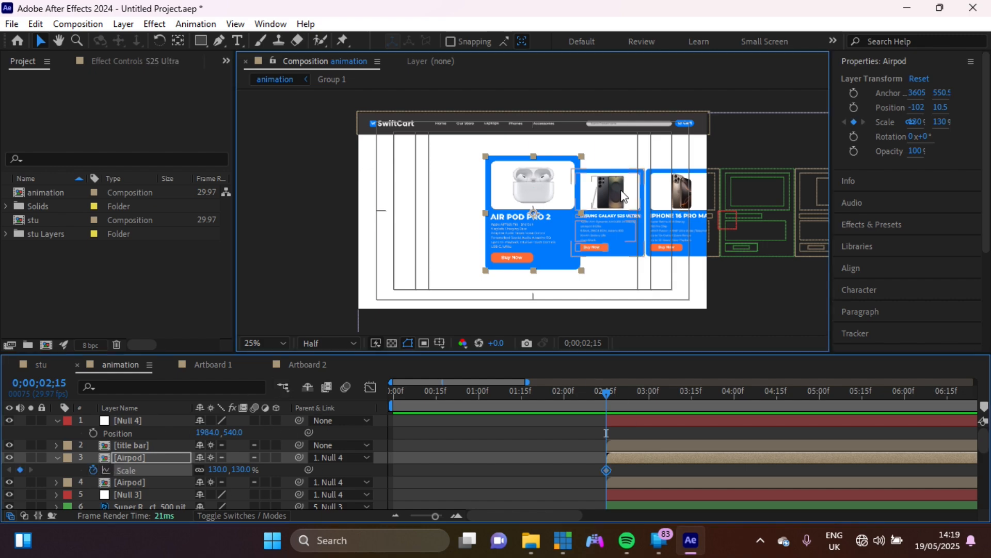
pyautogui.keyDown('shift'); pyautogui.click(688, 203); pyautogui.keyUp('shift')
pyautogui.keyDown('shift'); pyautogui.click(805, 206); pyautogui.keyUp('shift')
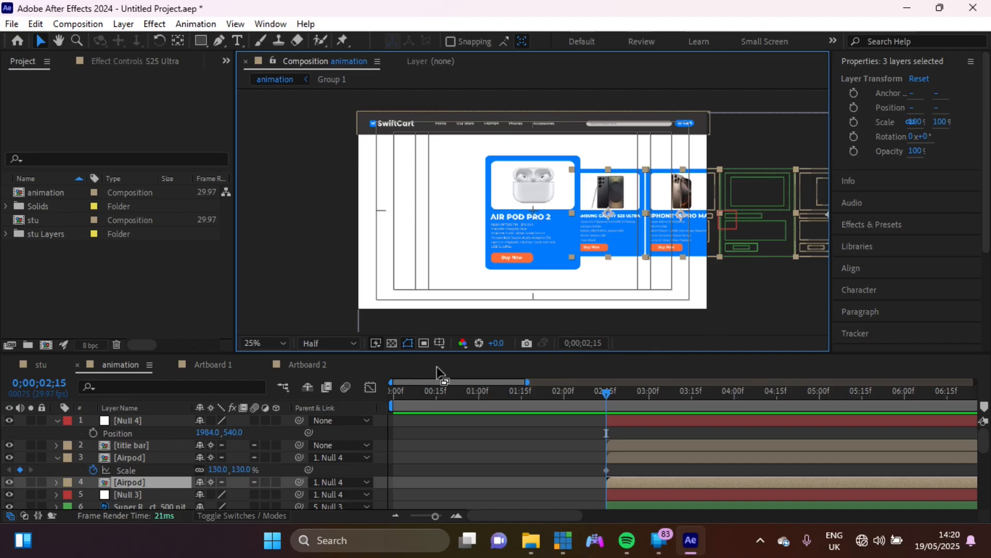
pyautogui.press(',')
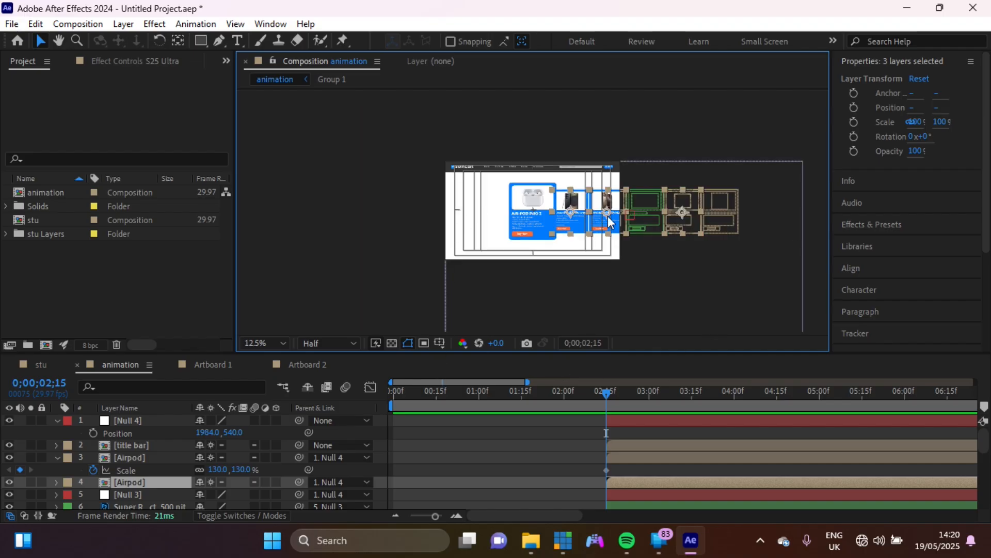
pyautogui.keyDown('shift'); pyautogui.click(723, 205); pyautogui.keyUp('shift')
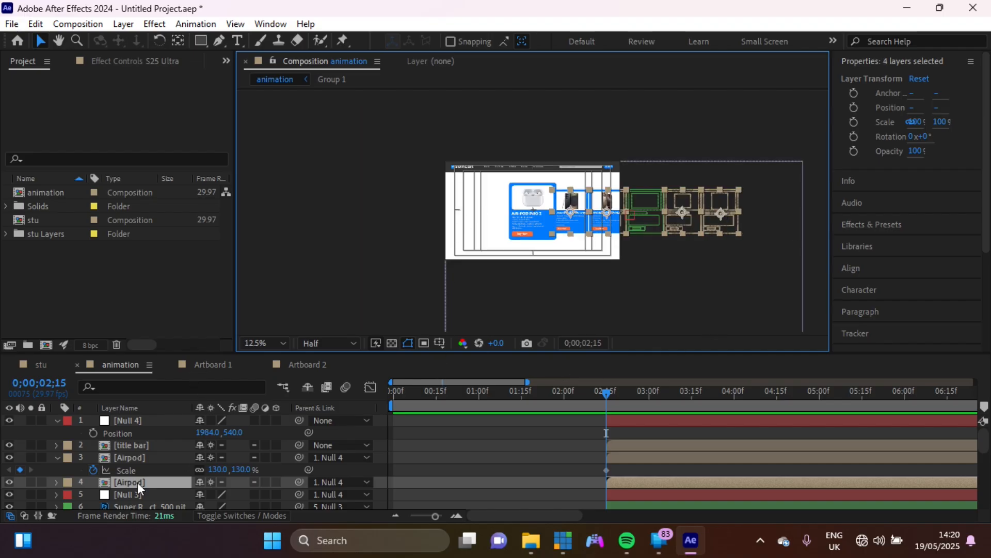
pyautogui.keyDown('shift'); pyautogui.click(127, 493); pyautogui.keyUp('shift')
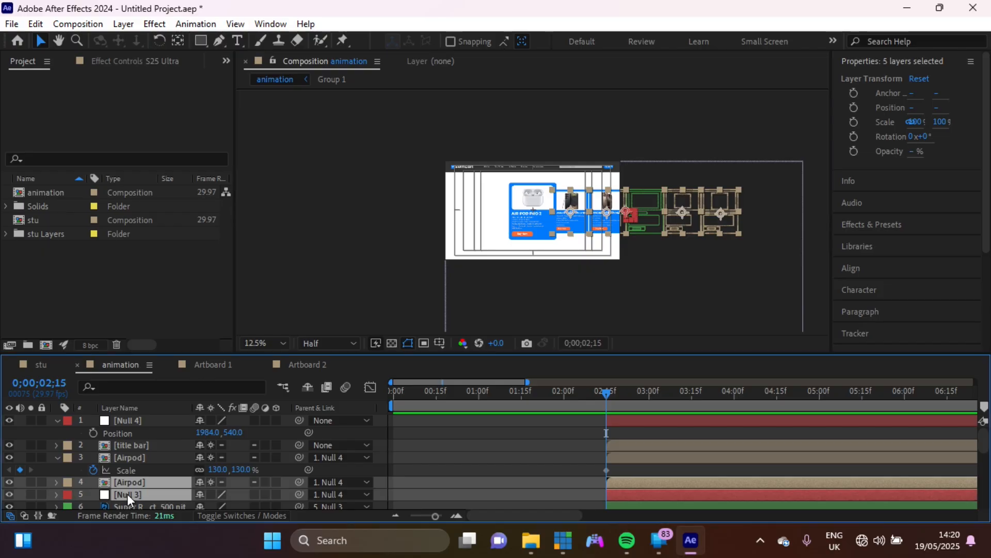
pyautogui.scroll(-3, 127, 494)
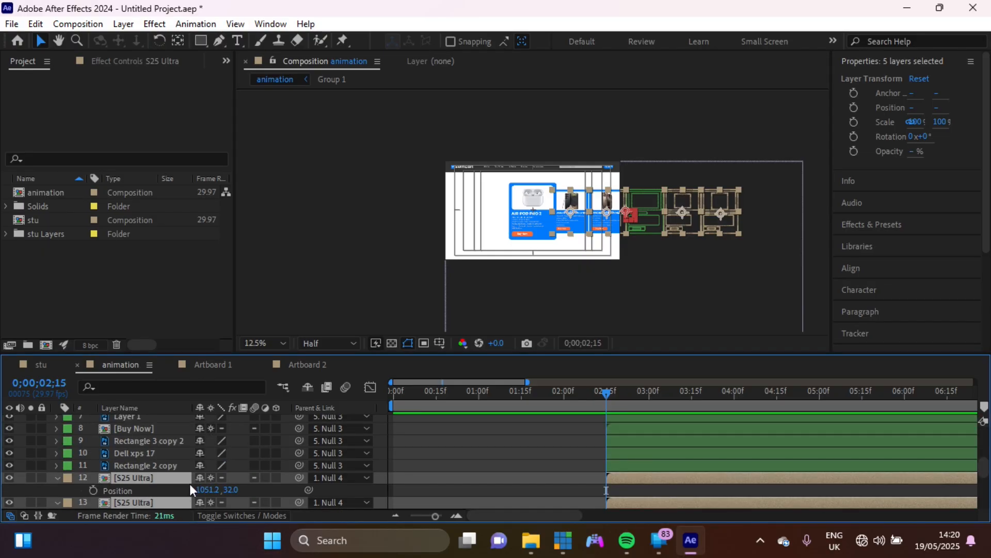
pyautogui.moveTo(176, 478); pyautogui.dragTo(171, 452)
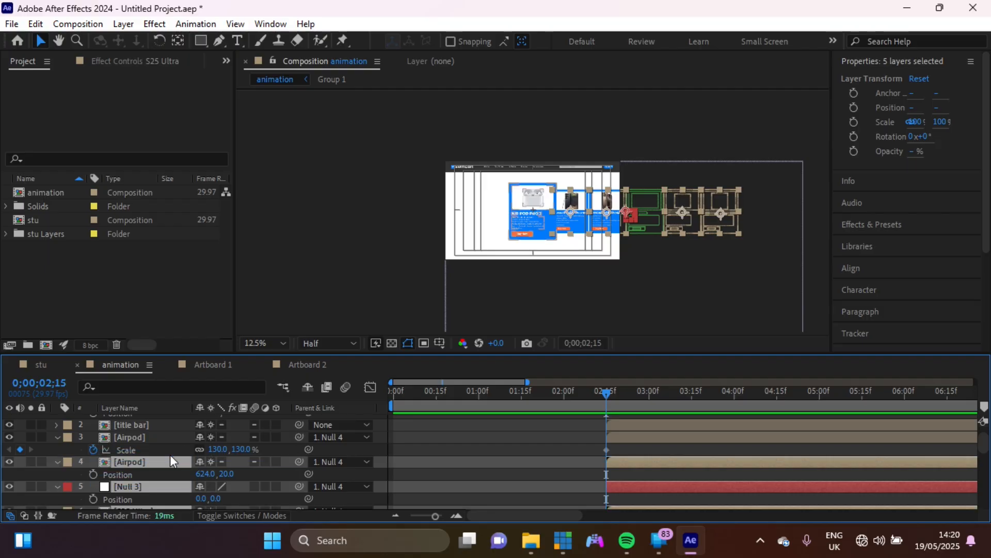
# Add Position keyframes at 0;00;02;15 to the second Airpod, Null 3, both S25 Ultra and the 16 pro max layers.
pyautogui.scroll(-5, 151, 462)
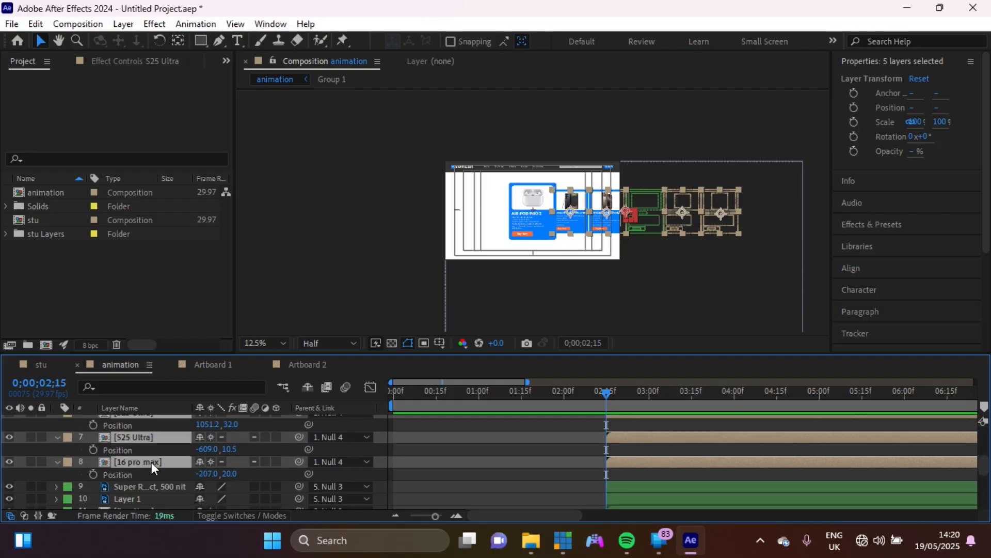
pyautogui.scroll(4, 250, 469)
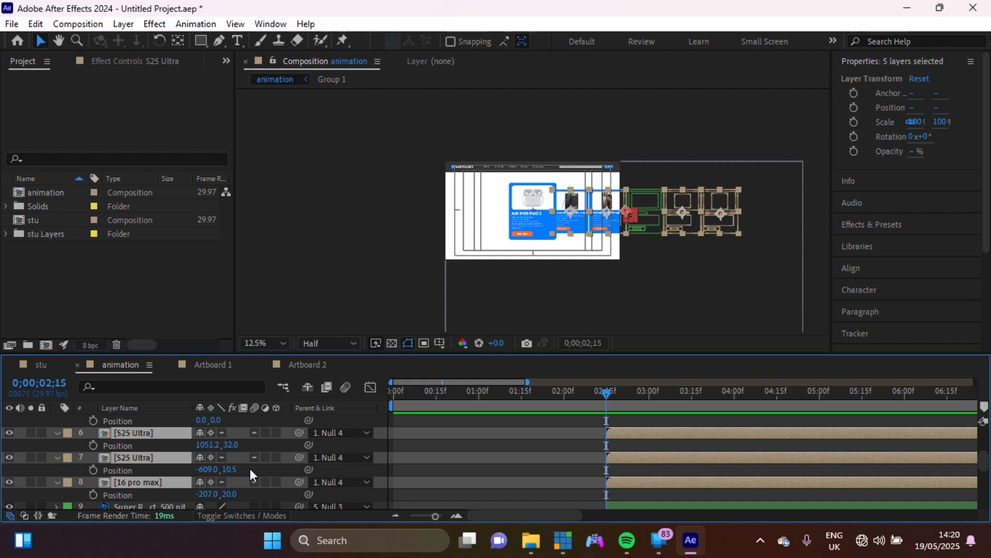
pyautogui.scroll(-1, 250, 468)
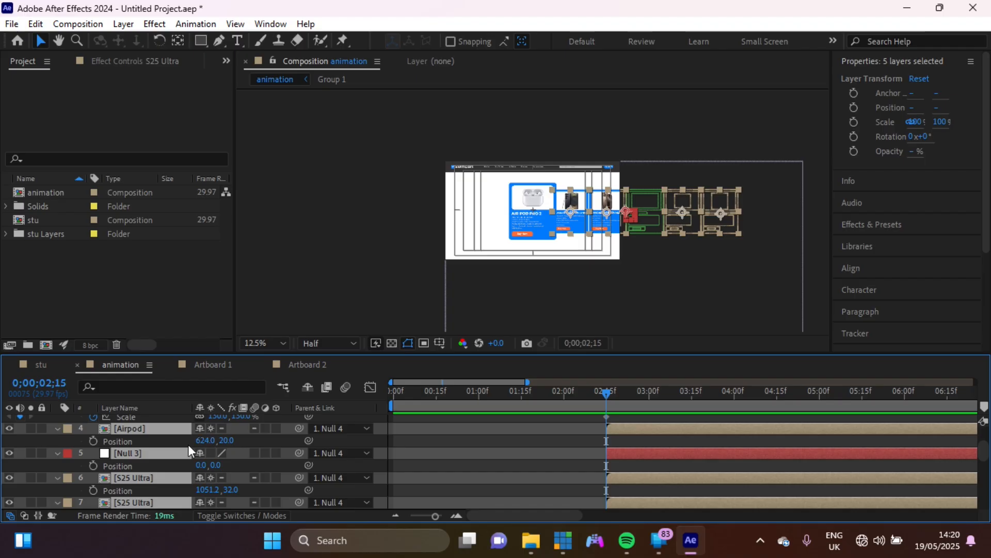
pyautogui.click(93, 440)
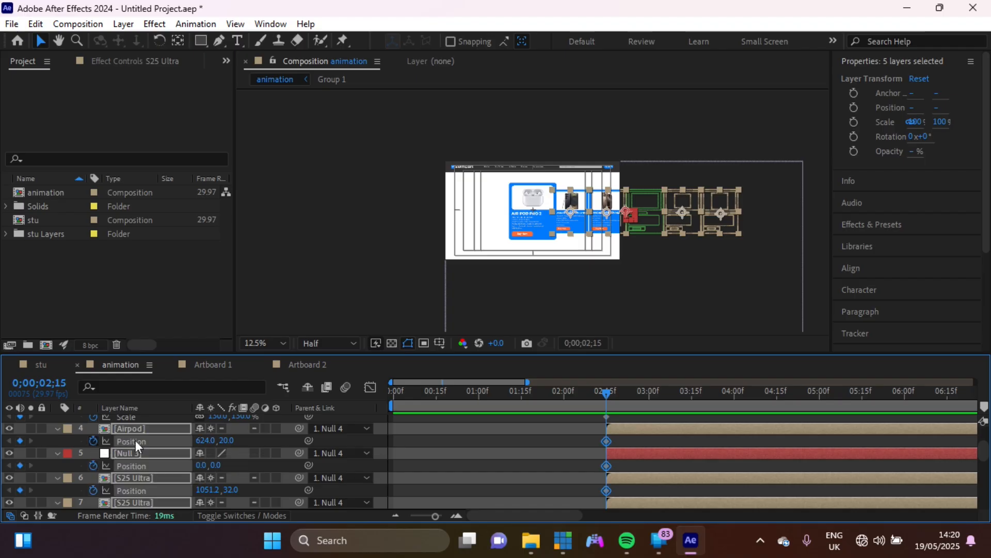
# Shift the five selected layers 60 px to the right, putting Null 3 at 60, 0 and the second Airpod at 684, 20.
pyautogui.moveTo(206, 445); pyautogui.dragTo(249, 443)
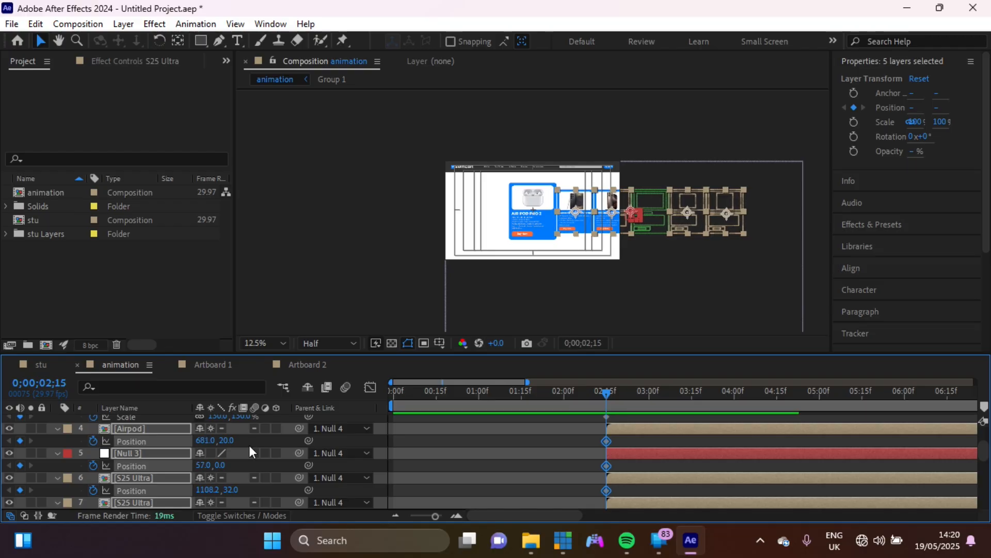
pyautogui.press('.')
pyautogui.press('.')
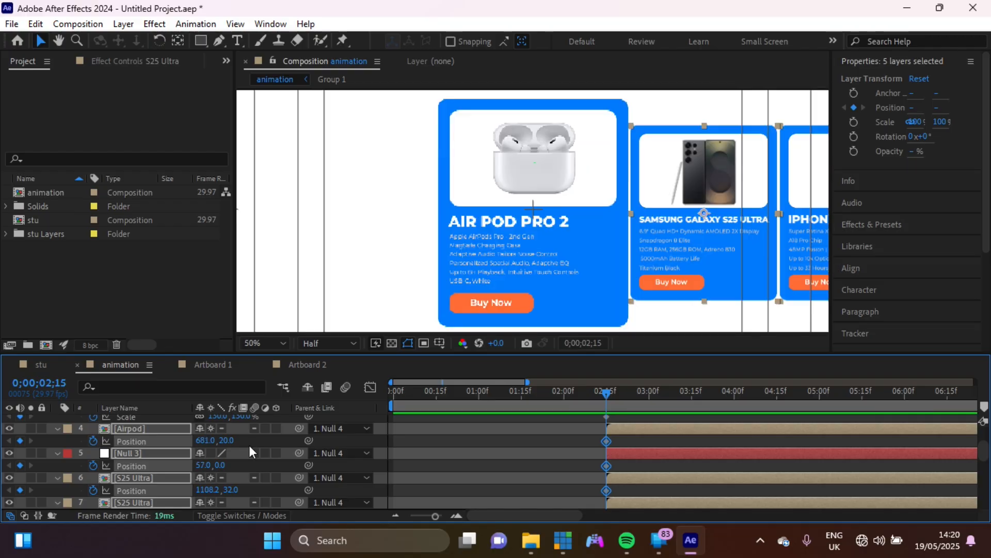
pyautogui.moveTo(205, 444); pyautogui.dragTo(205, 440)
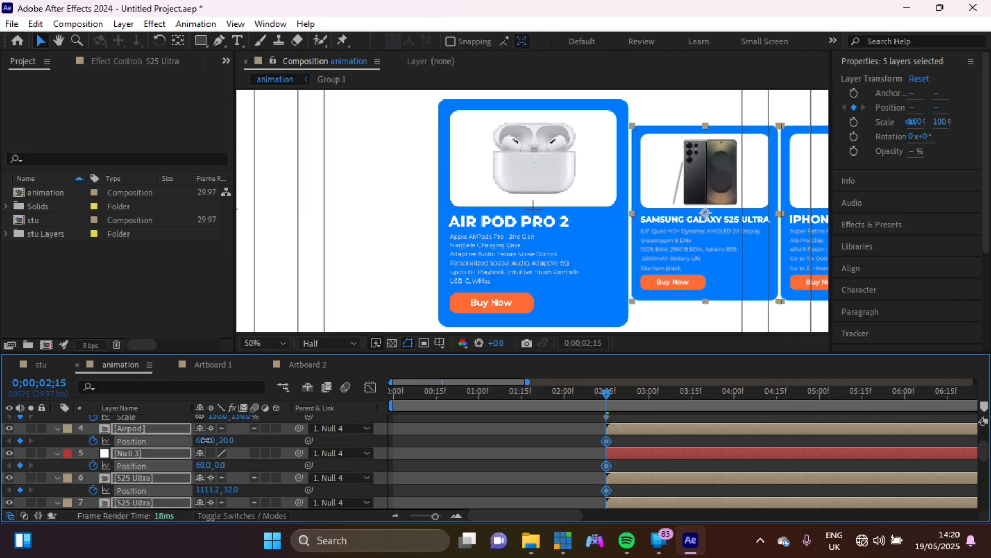
# Keyframe Null 4's position at 0;00;02;15, and set it to 1505, 540 at 0;00;03;00 to centre the S25 Ultra card.
pyautogui.scroll(3, 637, 420)
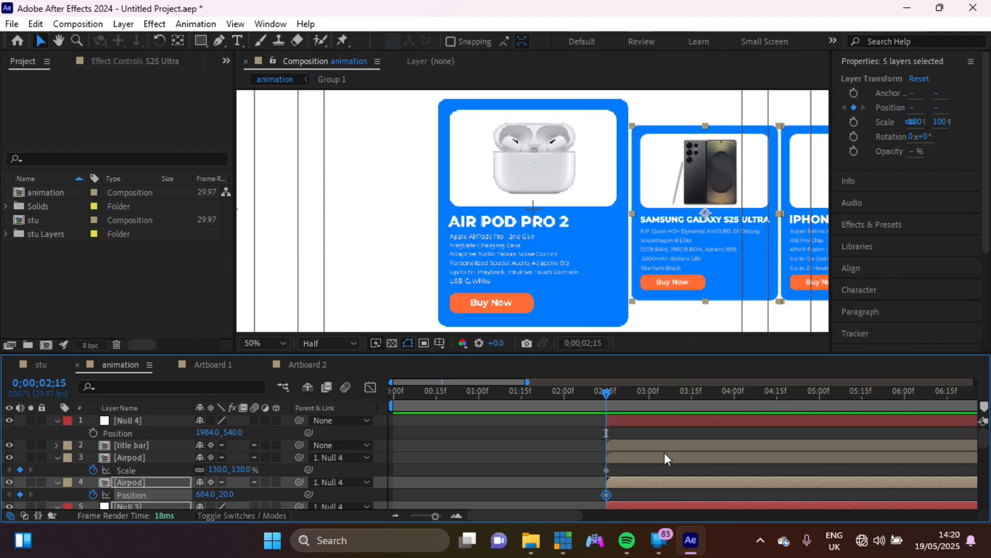
pyautogui.click(637, 420)
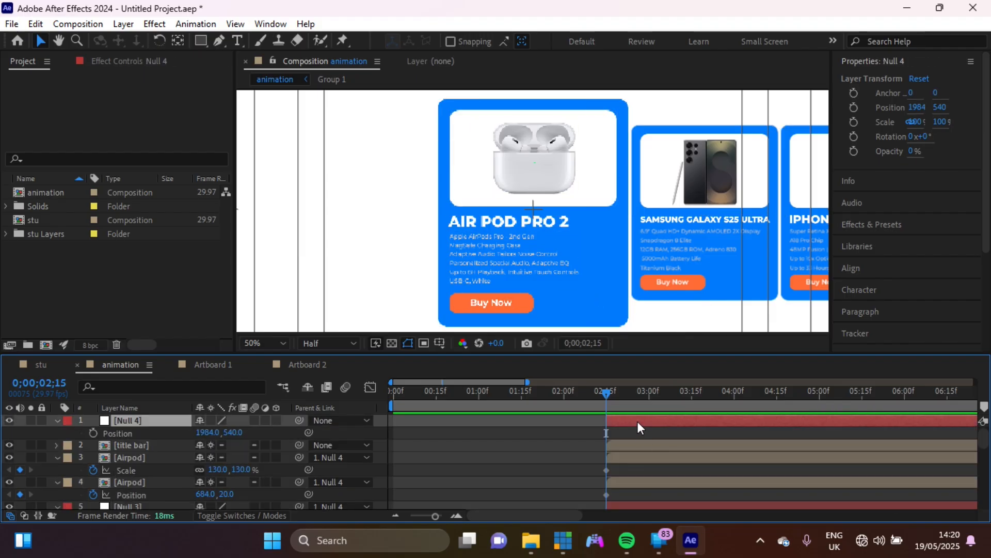
pyautogui.click(93, 433)
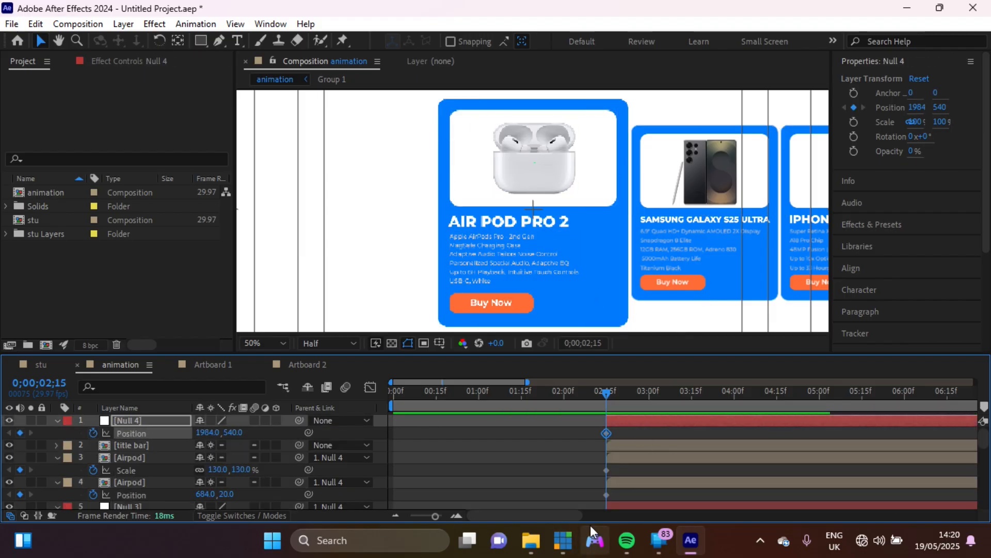
pyautogui.click(650, 395)
pyautogui.moveTo(206, 432); pyautogui.dragTo(3, 440)
pyautogui.moveTo(203, 434); pyautogui.dragTo(70, 435)
pyautogui.click(578, 296)
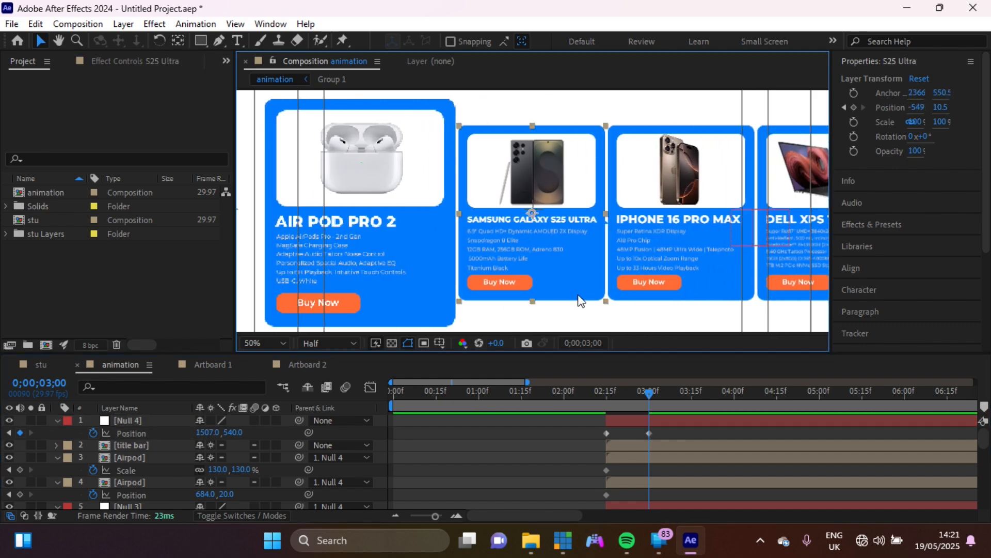
pyautogui.moveTo(203, 432); pyautogui.dragTo(200, 432)
pyautogui.click(577, 219)
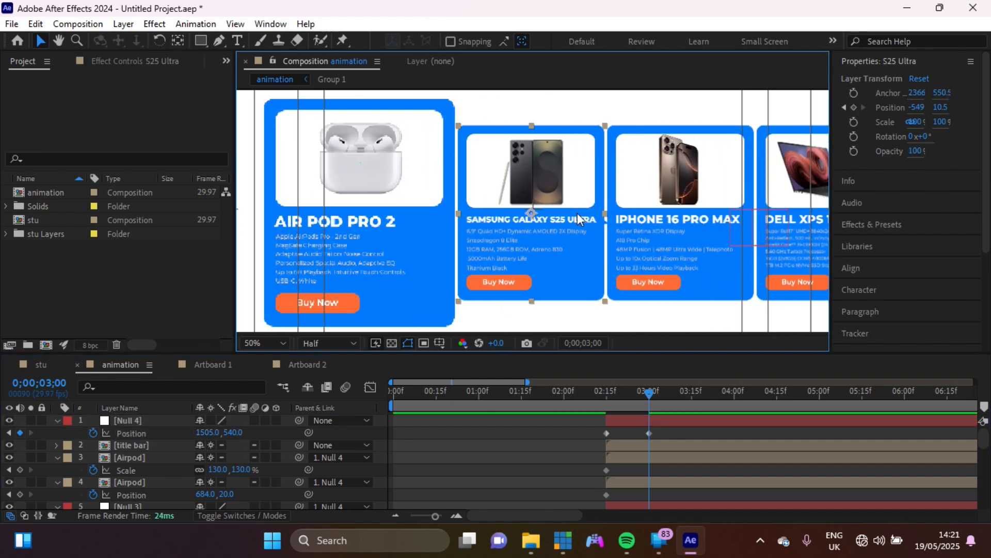
# Add a 100% Scale keyframe to the lower S25 Ultra layer and place it at 0;00;02;24.
pyautogui.scroll(-4, 86, 496)
pyautogui.press('s')
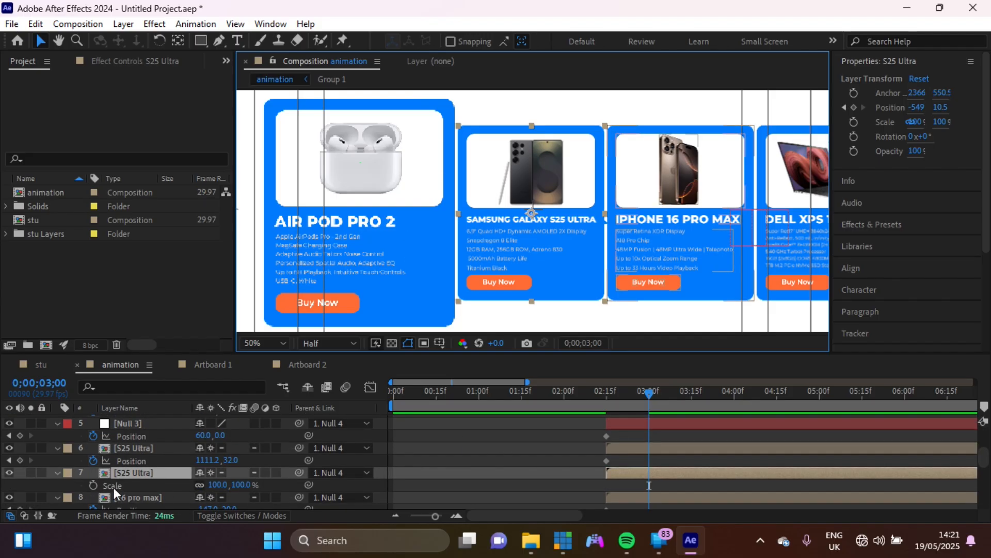
pyautogui.click(94, 485)
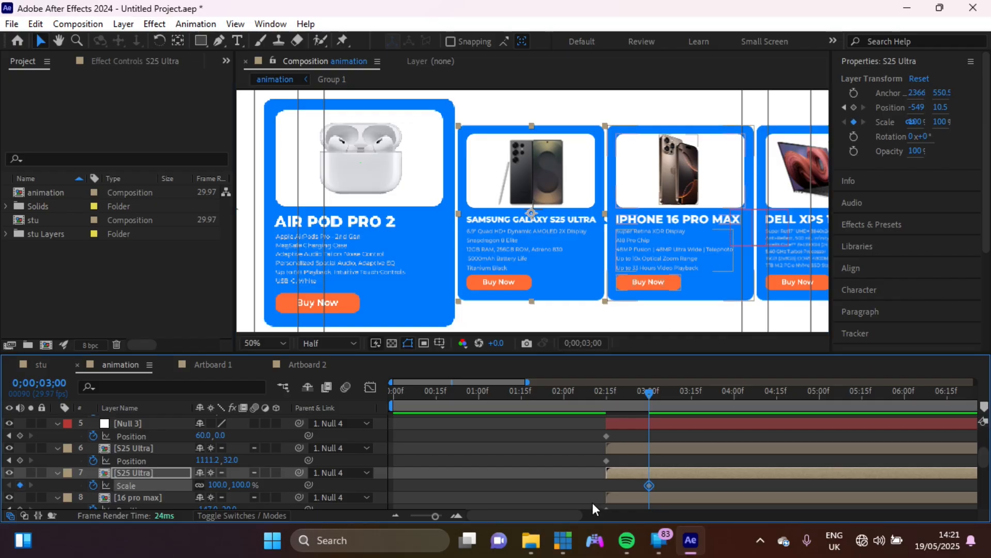
pyautogui.hotkey('shift', 'p')
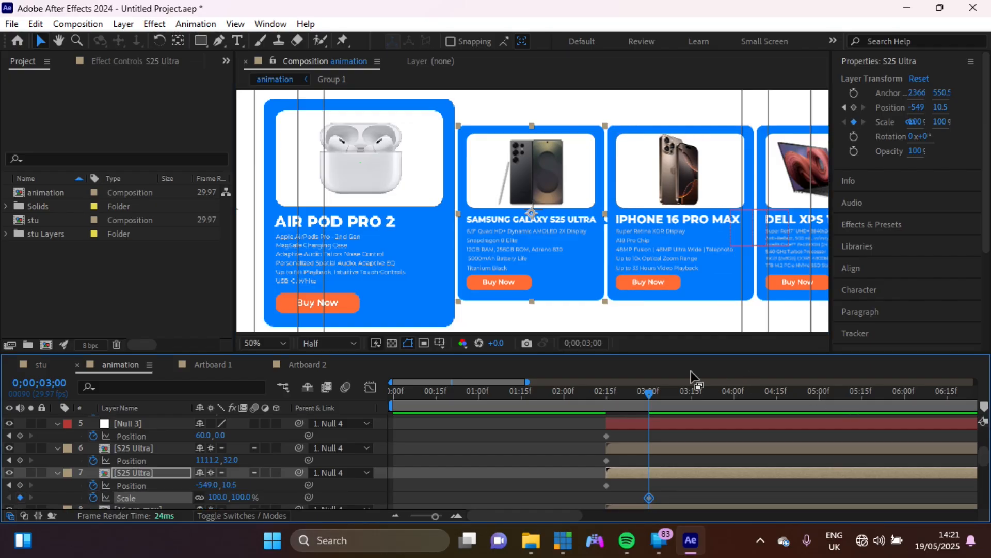
pyautogui.moveTo(652, 496)
pyautogui.mouseDown()
pyautogui.moveTo(620, 494)
pyautogui.moveTo(640, 500)
pyautogui.moveTo(616, 504)
pyautogui.moveTo(633, 497)
pyautogui.mouseUp()
pyautogui.click(648, 395)
pyautogui.click(648, 395)
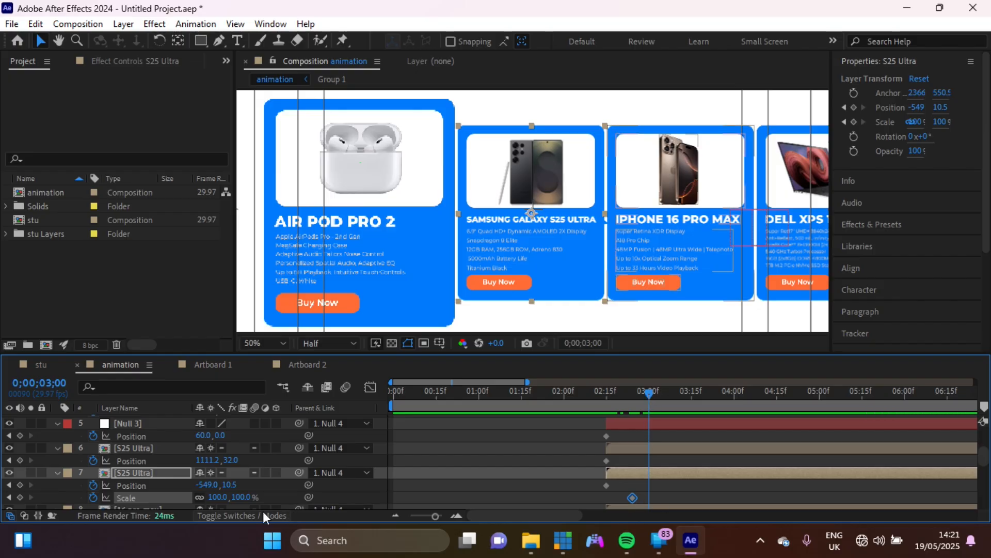
# Set the lower S25 Ultra layer's scale to 130% at 0;00;03;00 and preview the animation from 0;00;02;15.
pyautogui.click(240, 496)
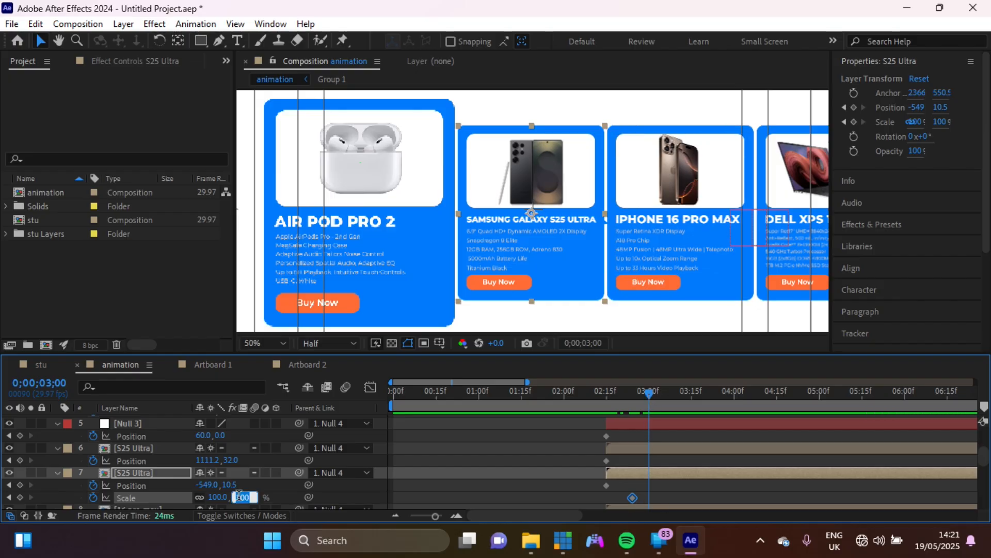
pyautogui.write('130')
pyautogui.press('Return')
pyautogui.click(606, 401)
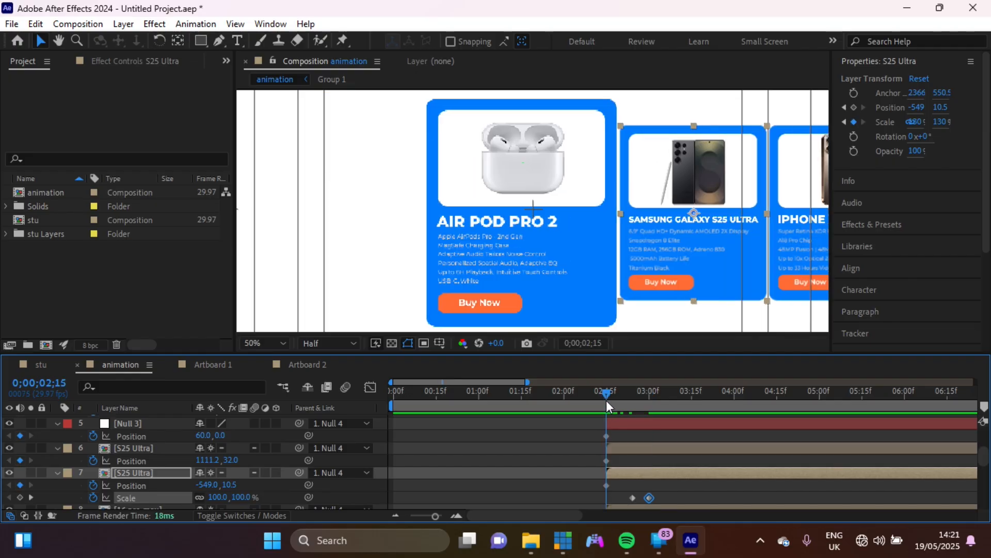
pyautogui.press('space')
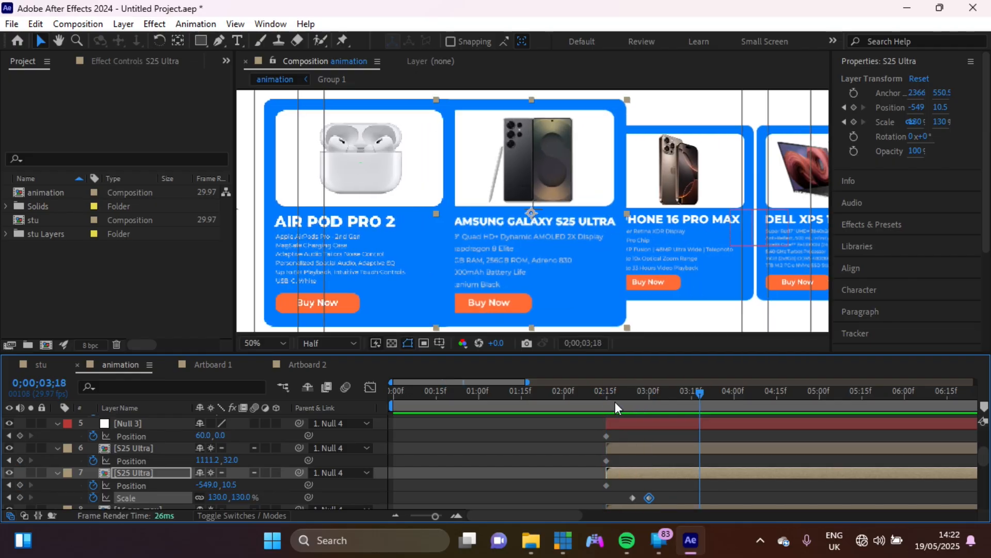
# Move the lower S25 Ultra layer's first Scale keyframe to 0;00;02;22.
pyautogui.moveTo(649, 395)
pyautogui.mouseDown()
pyautogui.moveTo(606, 404)
pyautogui.moveTo(633, 402)
pyautogui.mouseUp()
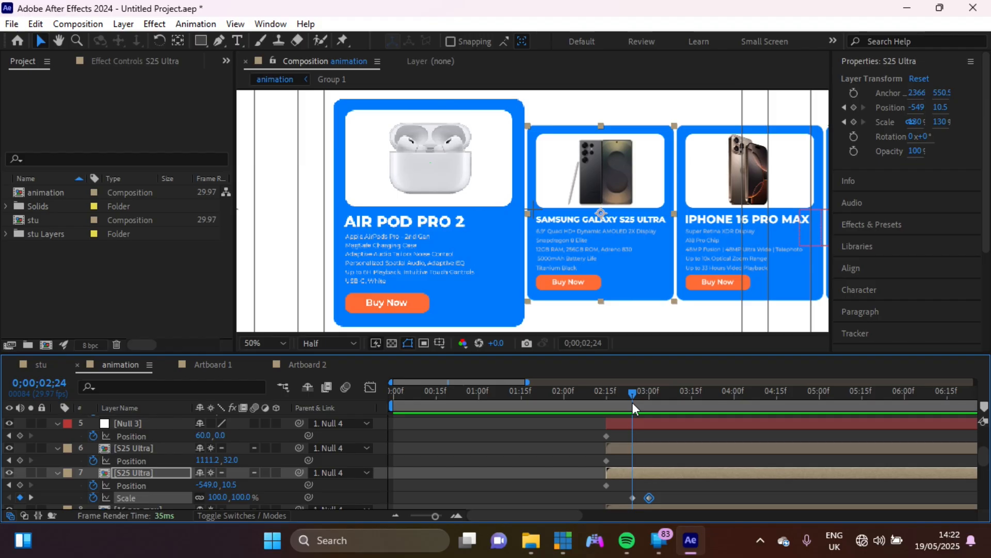
pyautogui.moveTo(633, 499); pyautogui.dragTo(626, 497)
pyautogui.moveTo(629, 396); pyautogui.dragTo(628, 395)
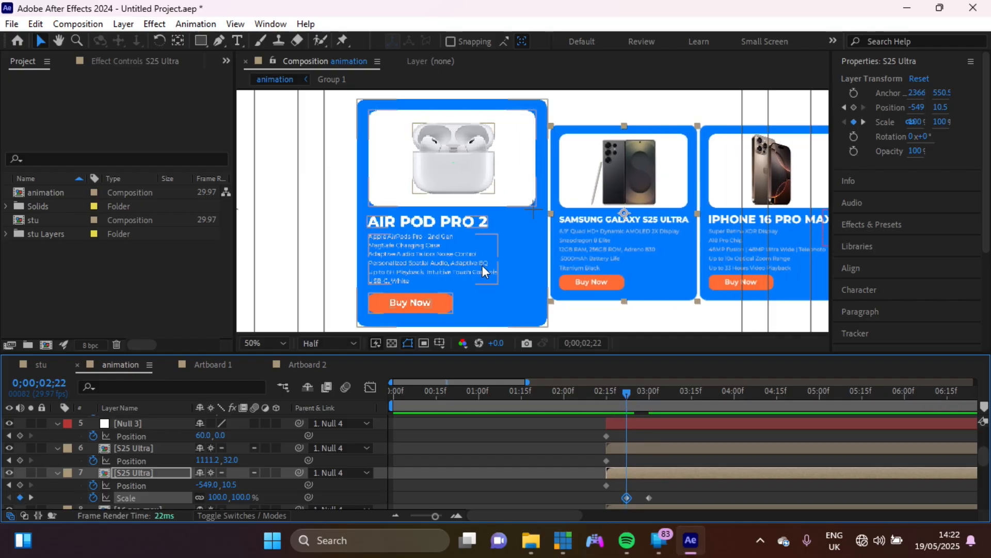
# Set the upper Airpod layer's scale to 100% at 0;00;02;22 and preview the card transition from 0;00;02;15.
pyautogui.click(499, 318)
pyautogui.scroll(5, 465, 464)
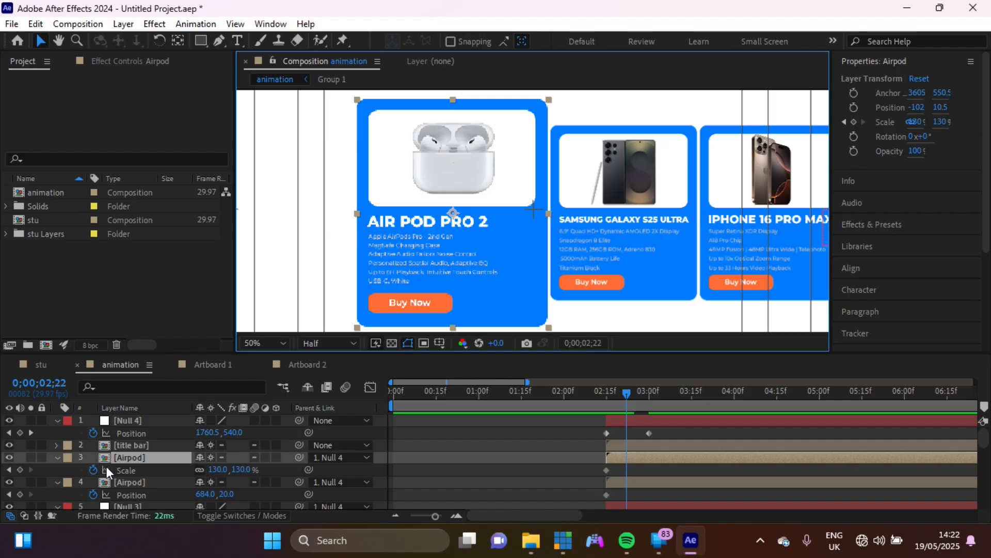
pyautogui.click(219, 470)
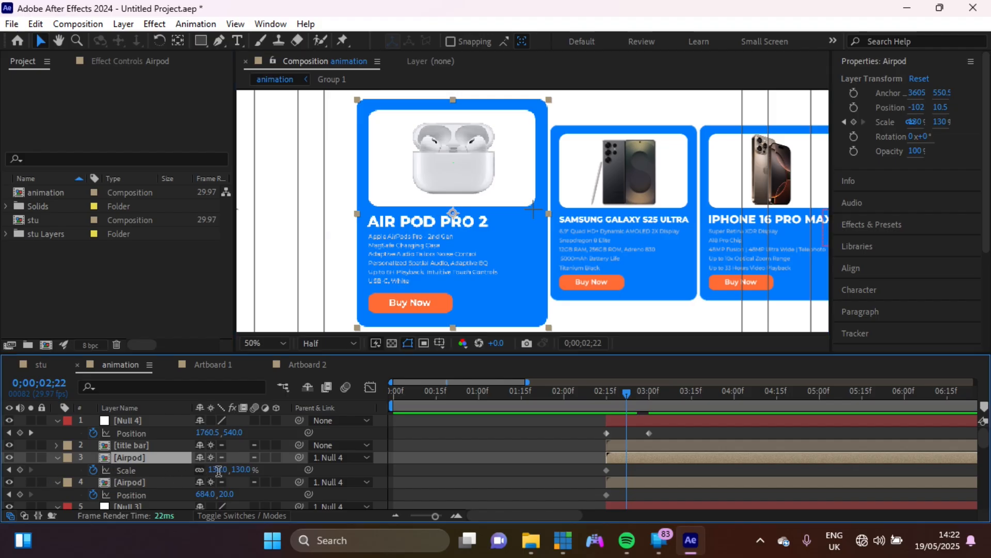
pyautogui.write('100')
pyautogui.press('Return')
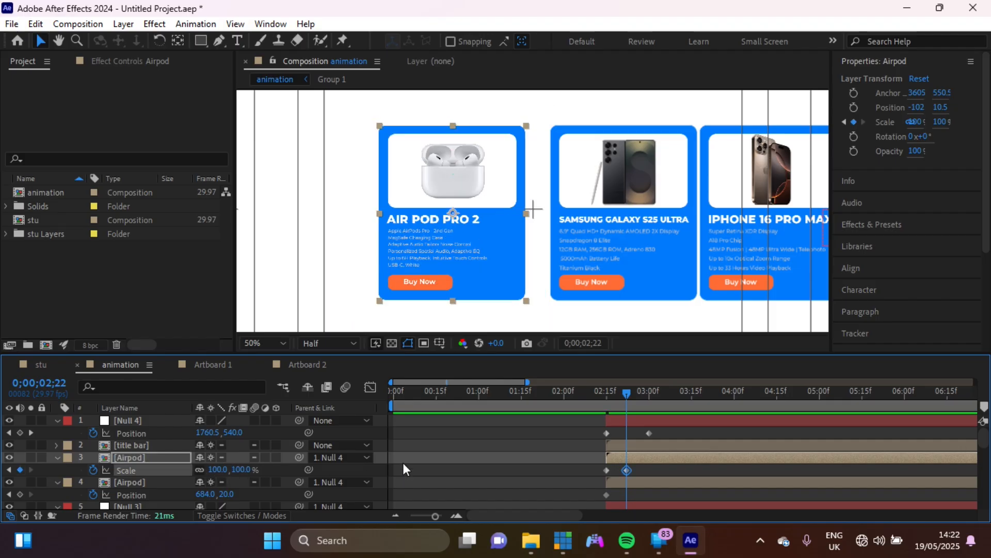
pyautogui.click(607, 392)
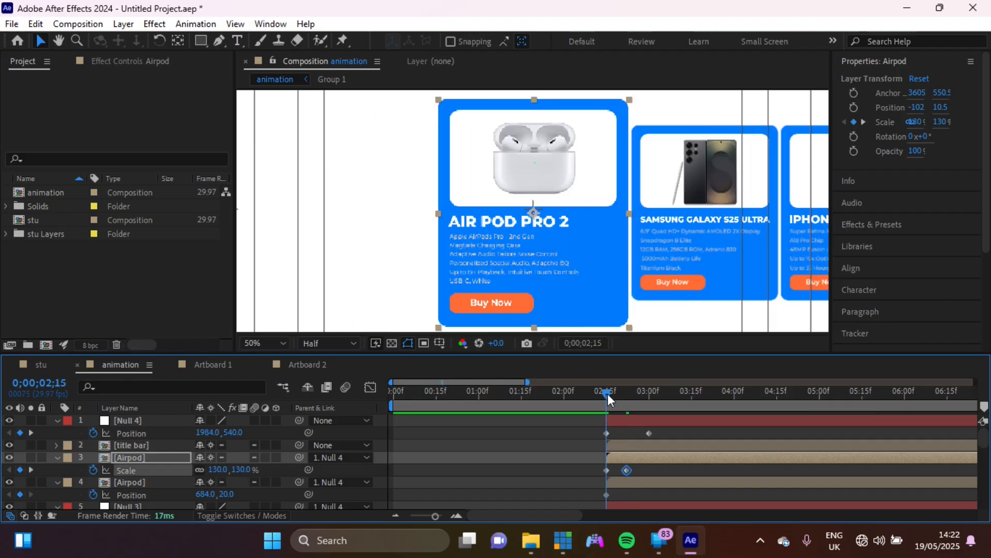
pyautogui.press('space')
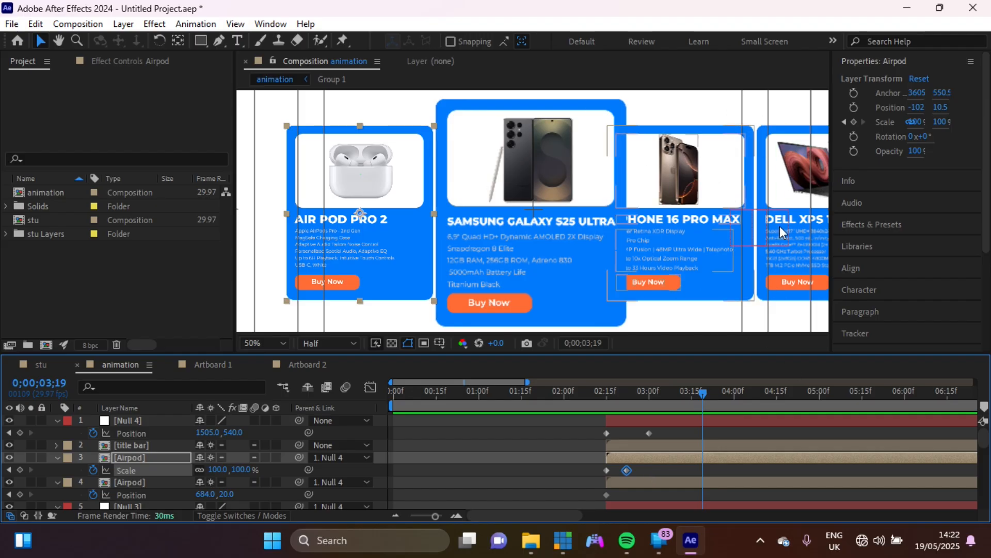
pyautogui.click(615, 398)
pyautogui.moveTo(612, 402); pyautogui.dragTo(606, 400)
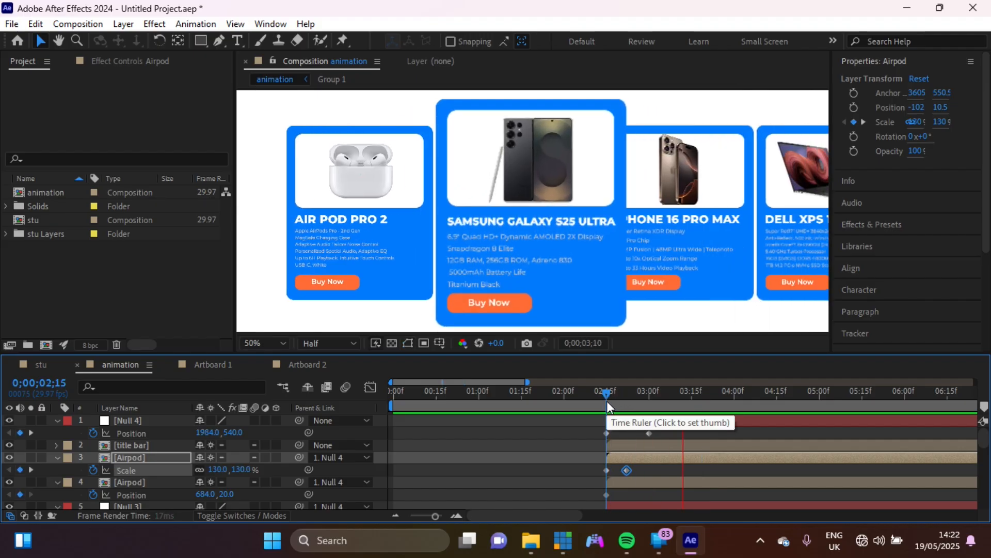
# Shift the 16 pro max, second Airpod, upper S25 Ultra and Null 3 layers 61 px right at 0;00;03;00, putting the 16 pro max at -86, 20.
pyautogui.click(633, 393)
pyautogui.moveTo(633, 393)
pyautogui.mouseDown()
pyautogui.moveTo(626, 398)
pyautogui.moveTo(649, 392)
pyautogui.mouseUp()
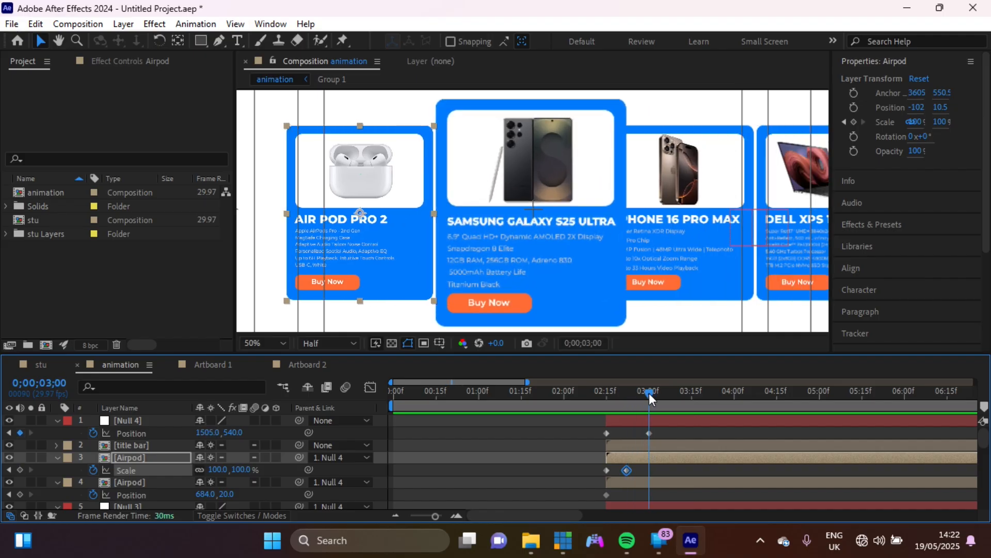
pyautogui.press(',')
pyautogui.press(',')
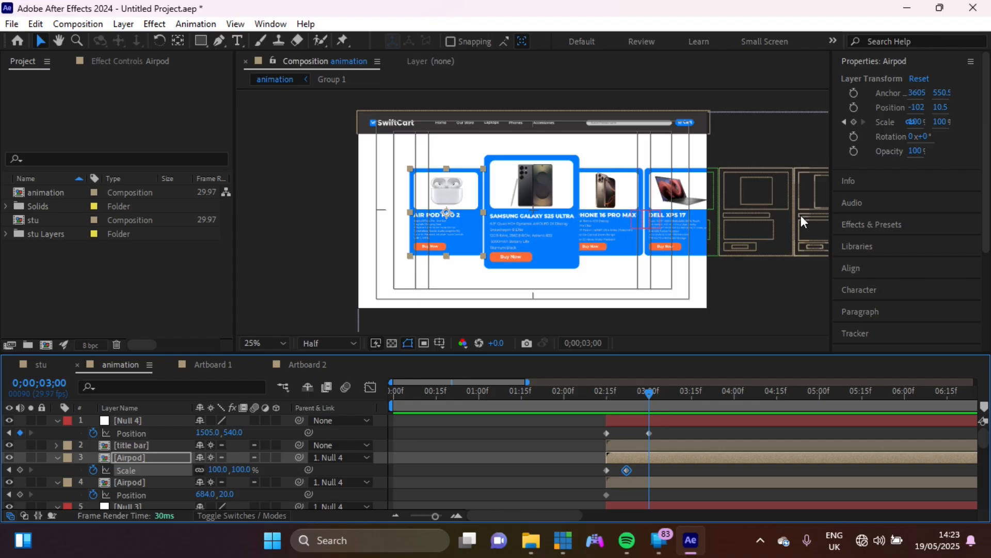
pyautogui.click(621, 224)
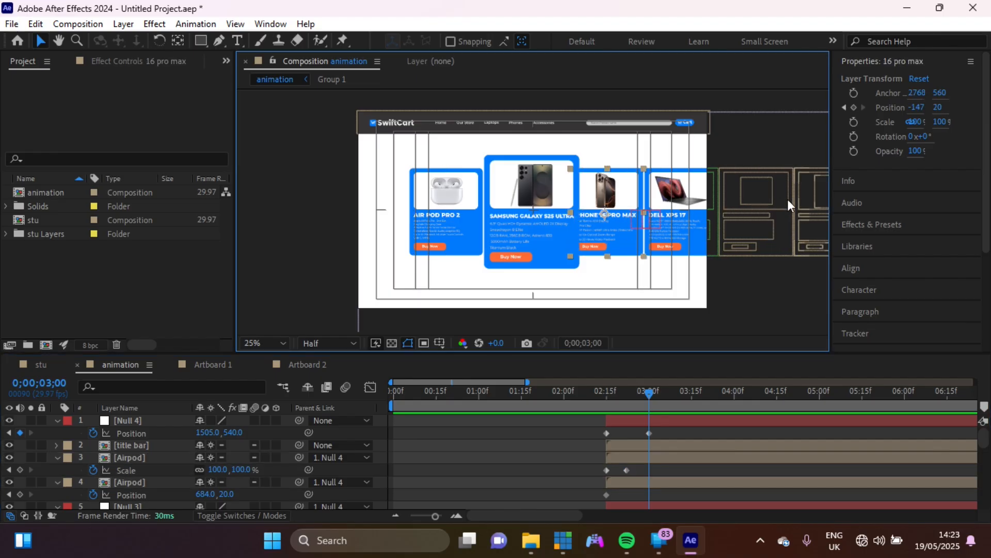
pyautogui.keyDown('shift'); pyautogui.click(750, 203); pyautogui.keyUp('shift')
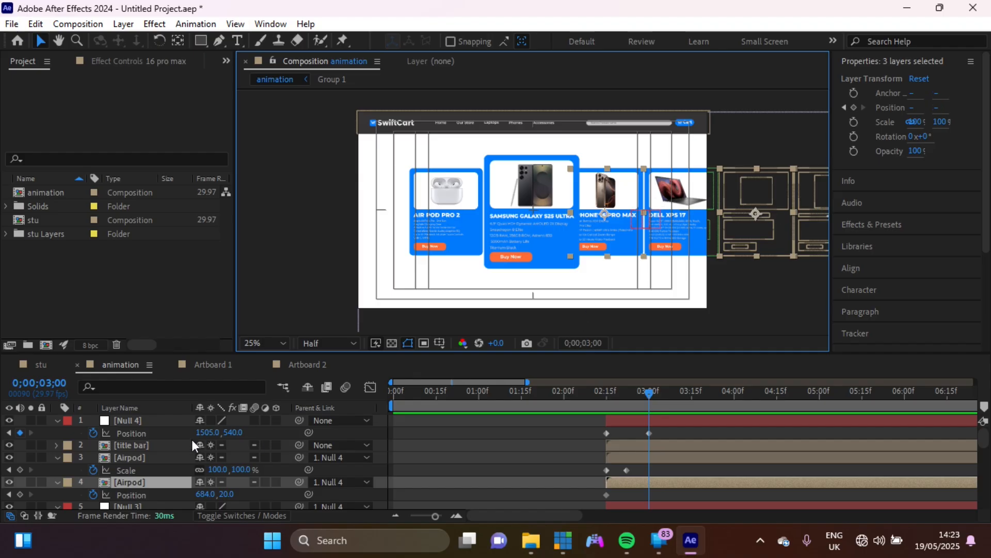
pyautogui.keyDown('ctrl'); pyautogui.click(141, 506); pyautogui.keyUp('ctrl')
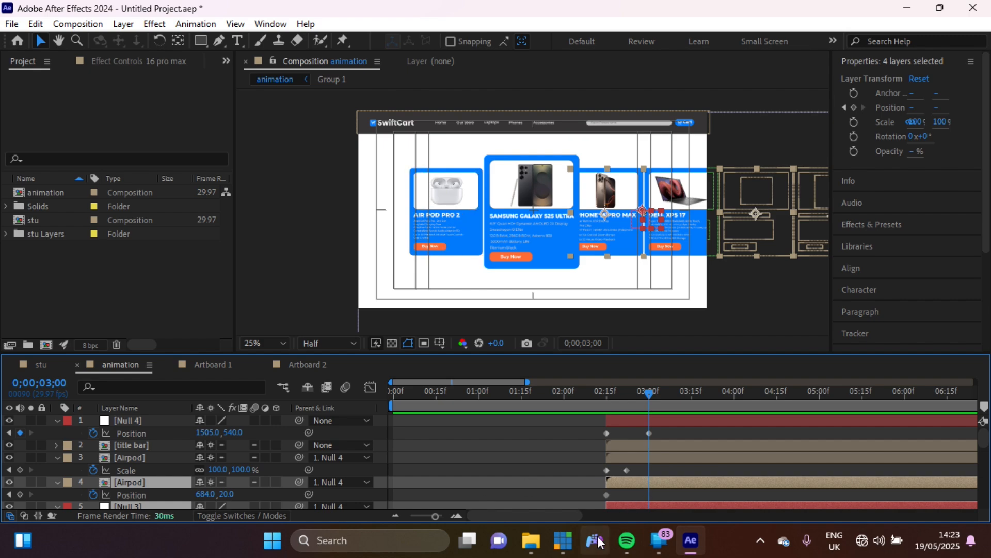
pyautogui.scroll(-3, 683, 516)
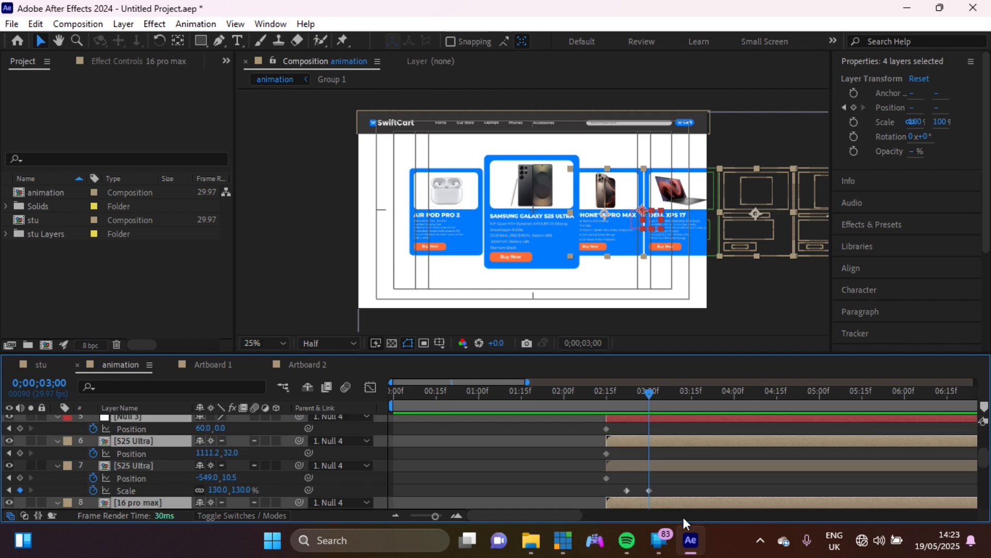
pyautogui.scroll(-2, 687, 456)
pyautogui.moveTo(212, 474); pyautogui.dragTo(252, 474)
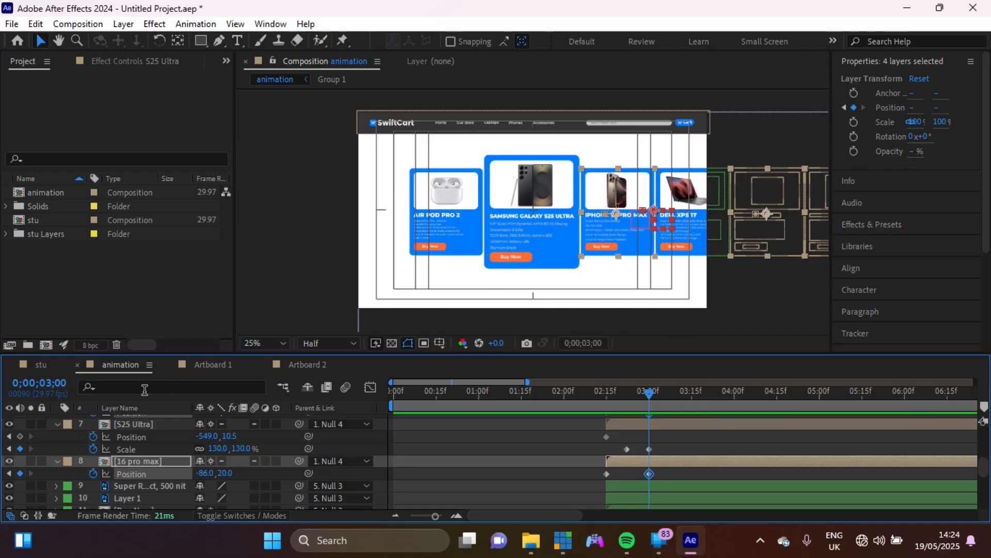
# Add Position keyframes at 0;00;03;00 to the lower S25 Ultra and upper Airpod layers.
pyautogui.click(20, 437)
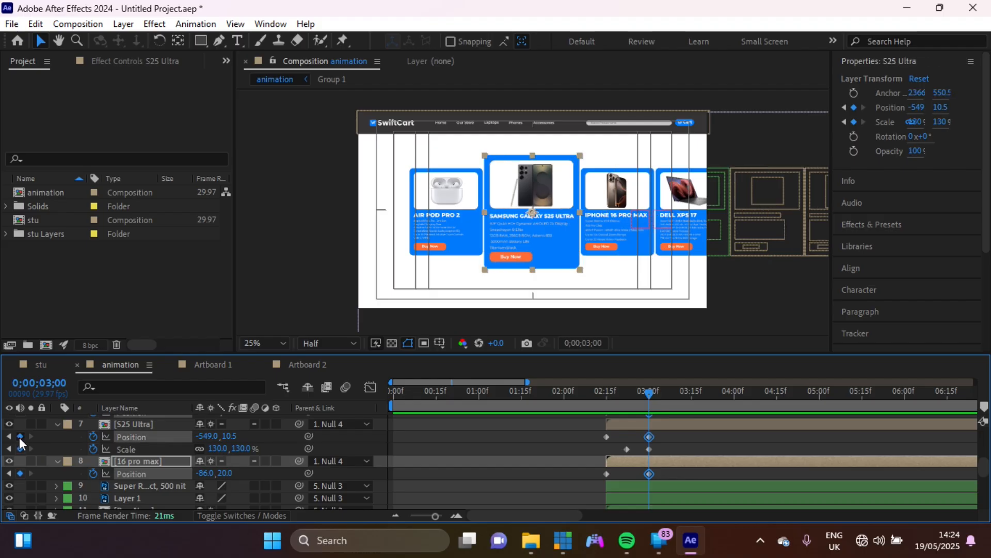
pyautogui.scroll(5, 719, 453)
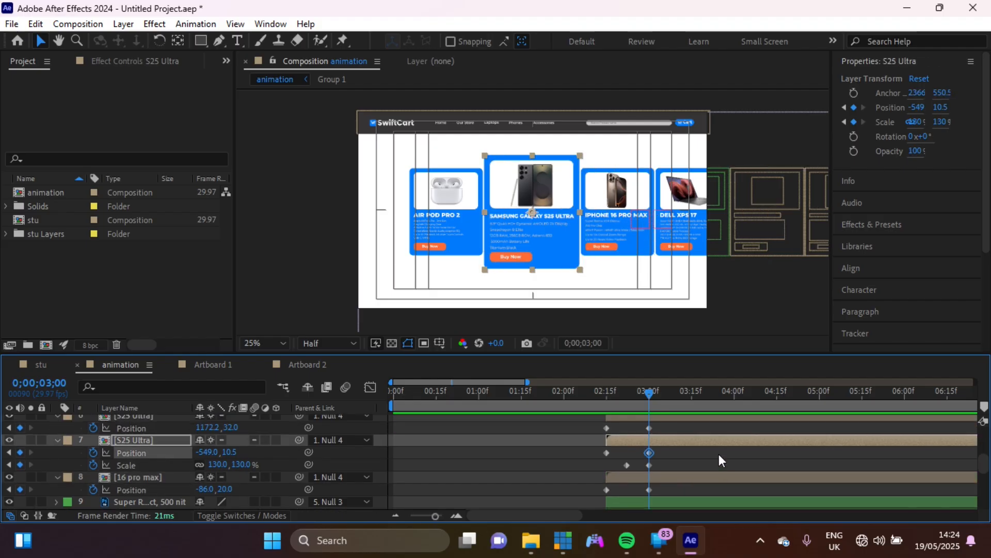
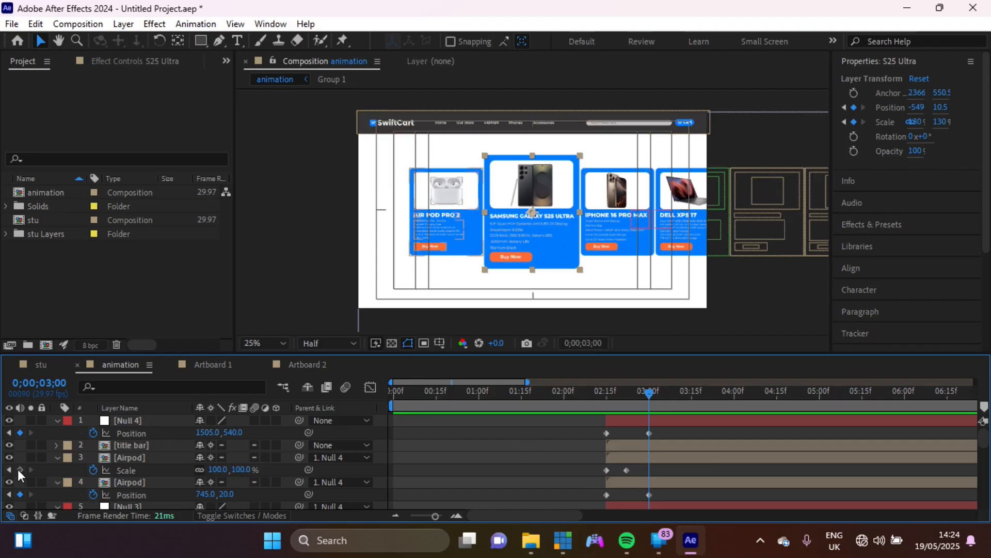
pyautogui.click(651, 459)
pyautogui.press('p')
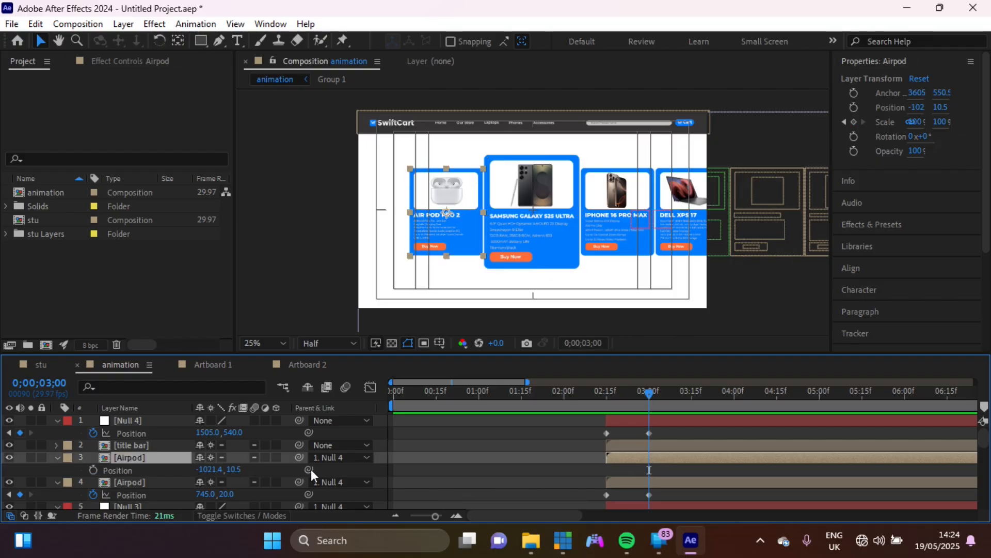
pyautogui.click(93, 471)
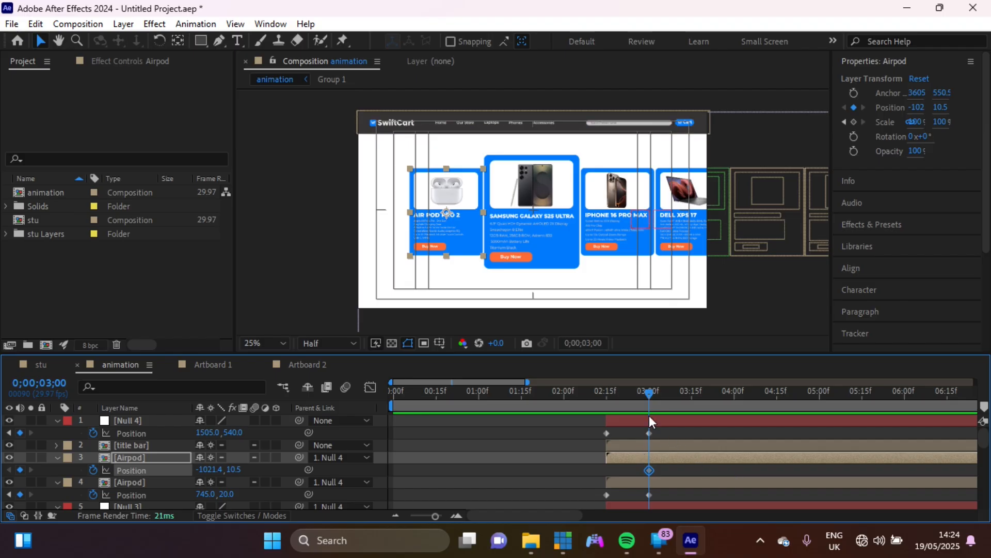
pyautogui.moveTo(601, 393); pyautogui.dragTo(703, 394)
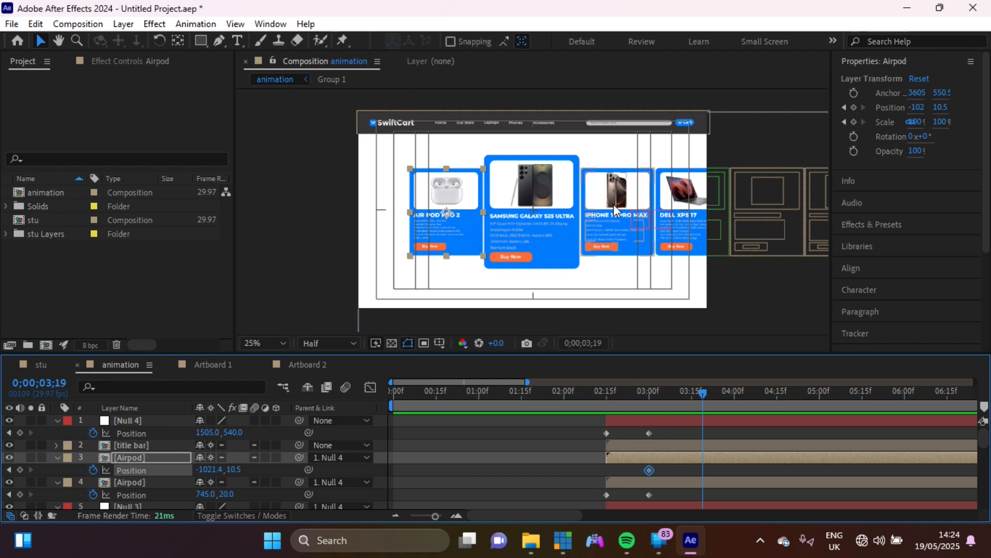
# Set Null 4's position to 1045, 540 at 0;00;03;15 to centre the iPhone 16 Pro Max card.
pyautogui.click(652, 391)
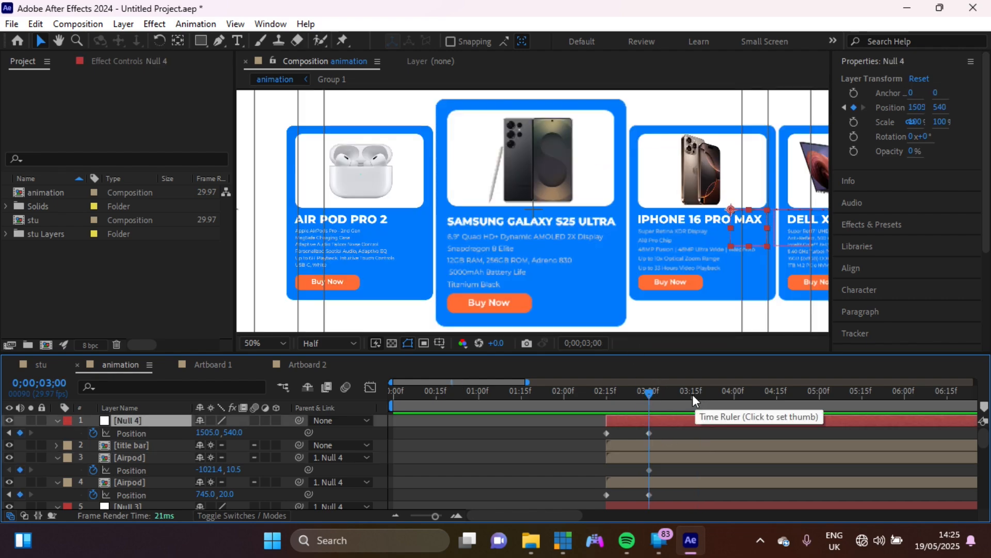
pyautogui.click(692, 395)
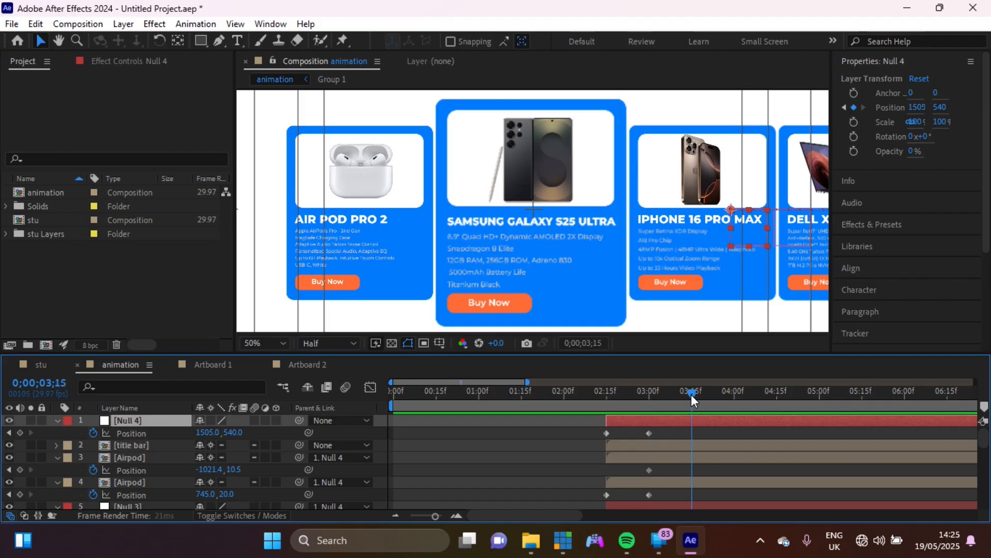
pyautogui.moveTo(213, 441); pyautogui.dragTo(1, 470)
pyautogui.moveTo(198, 433); pyautogui.dragTo(101, 428)
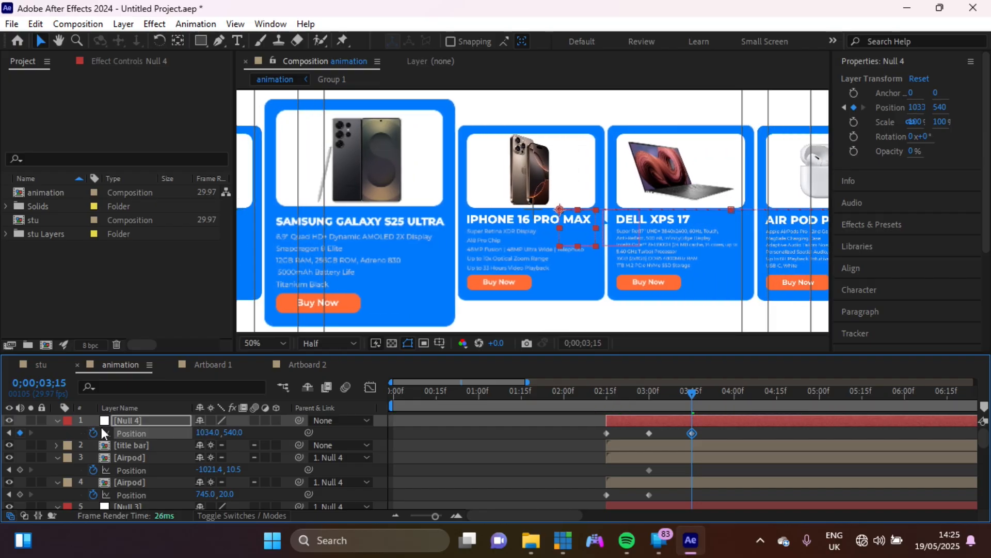
pyautogui.click(532, 276)
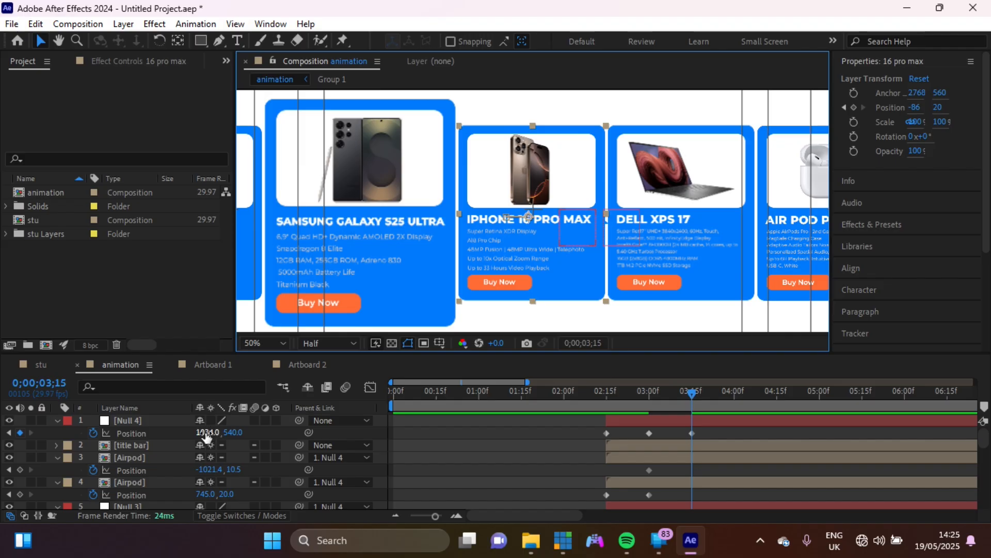
pyautogui.moveTo(208, 432); pyautogui.dragTo(214, 432)
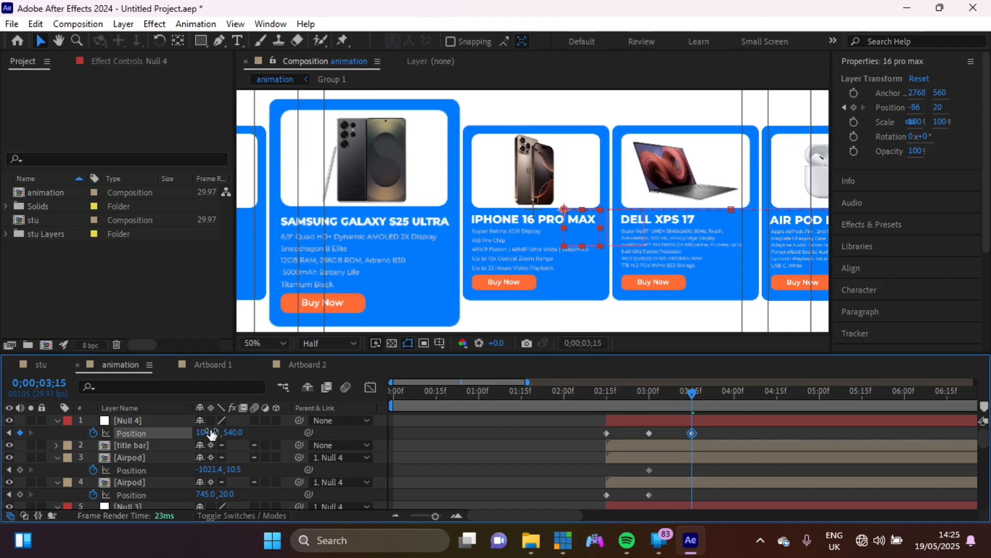
pyautogui.click(528, 287)
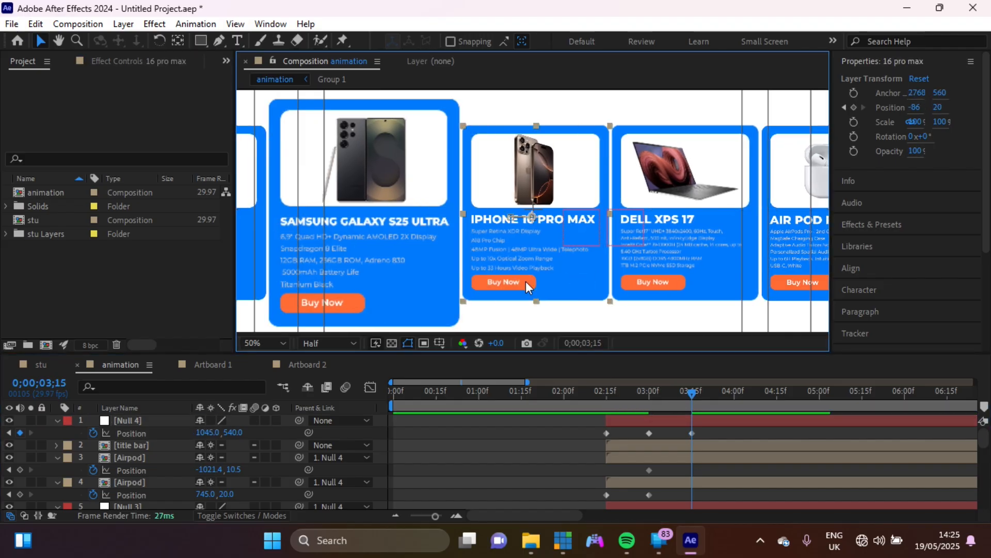
pyautogui.click(644, 313)
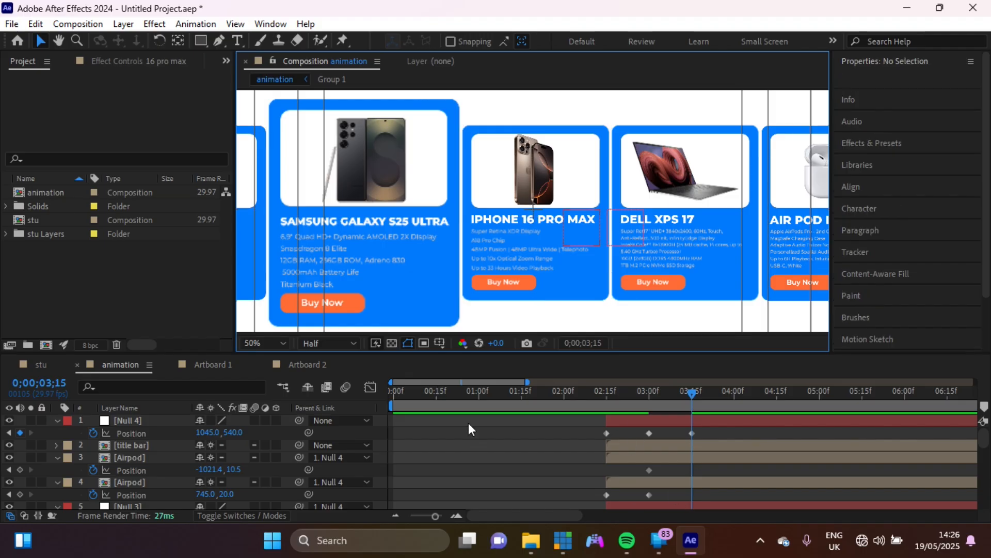
# Set the lower S25 Ultra layer's scale to 100% at 0;00;03;15.
pyautogui.click(432, 282)
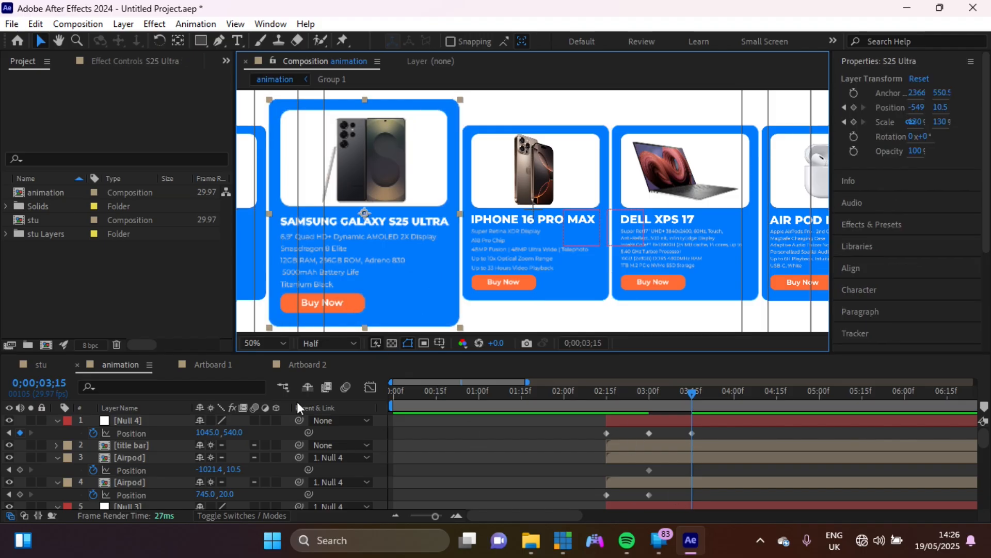
pyautogui.scroll(-2, 221, 471)
pyautogui.scroll(-3, 221, 471)
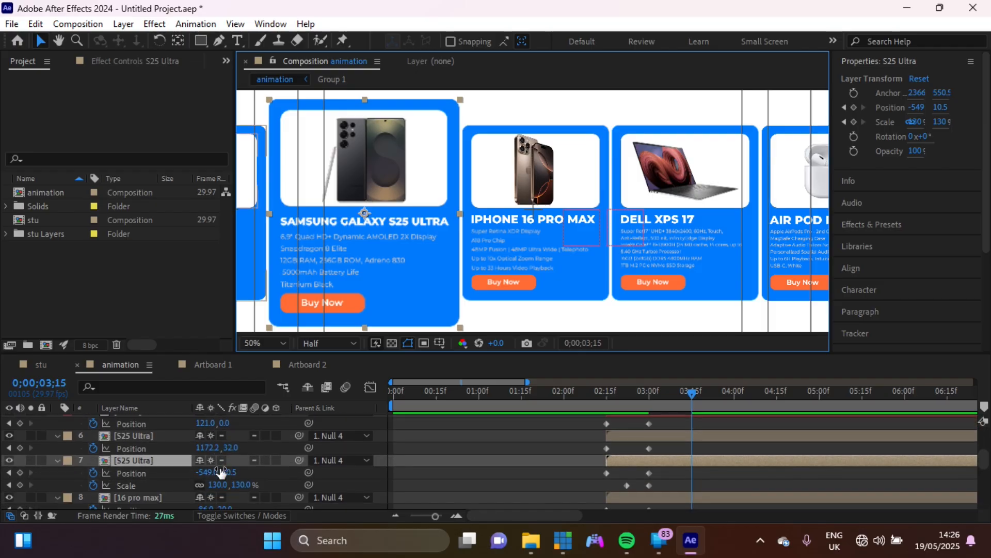
pyautogui.scroll(-1, 221, 471)
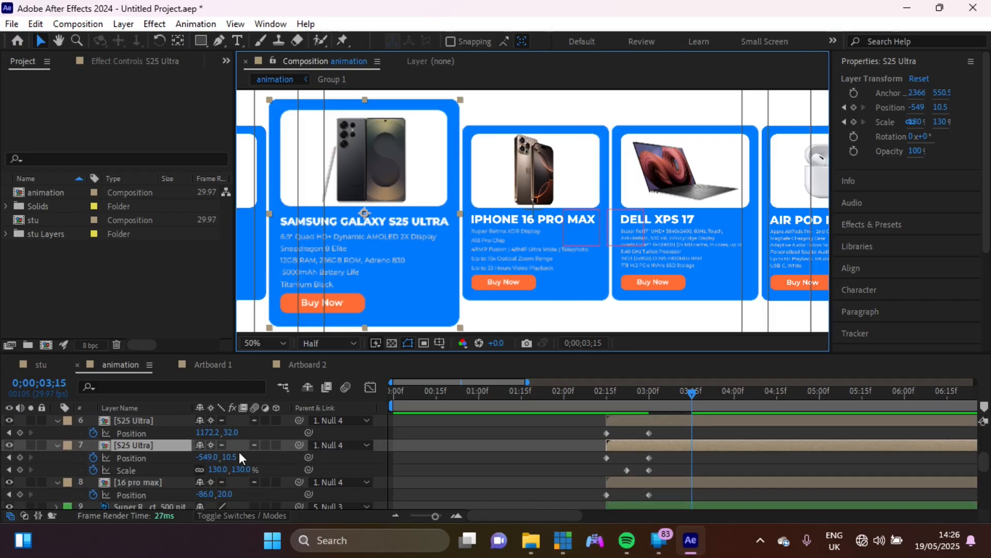
pyautogui.click(213, 470)
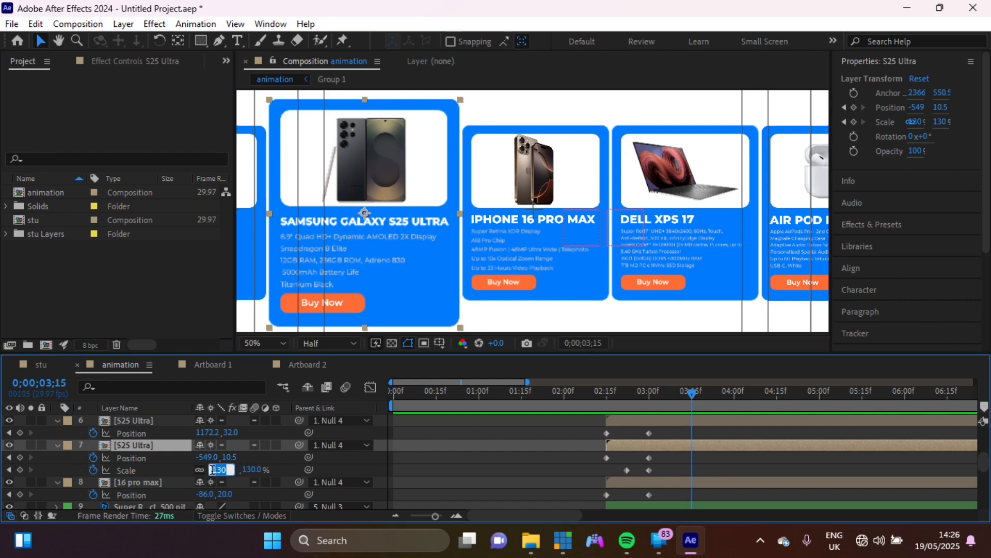
# Keyframe the 16 pro max layer's scale from 100% at 0;00;03;00 to 130% at 0;00;03;15.
pyautogui.click(170, 482)
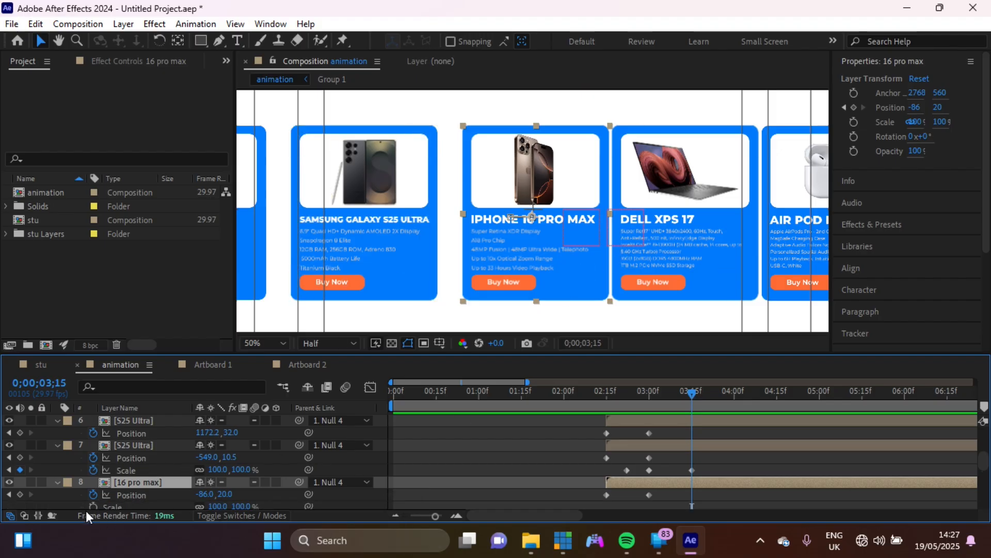
pyautogui.click(91, 506)
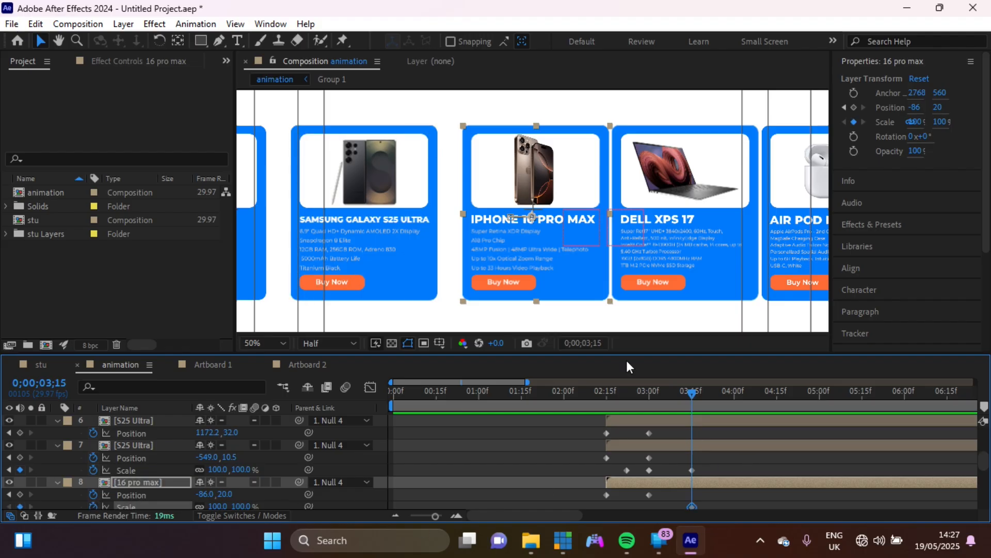
pyautogui.click(218, 506)
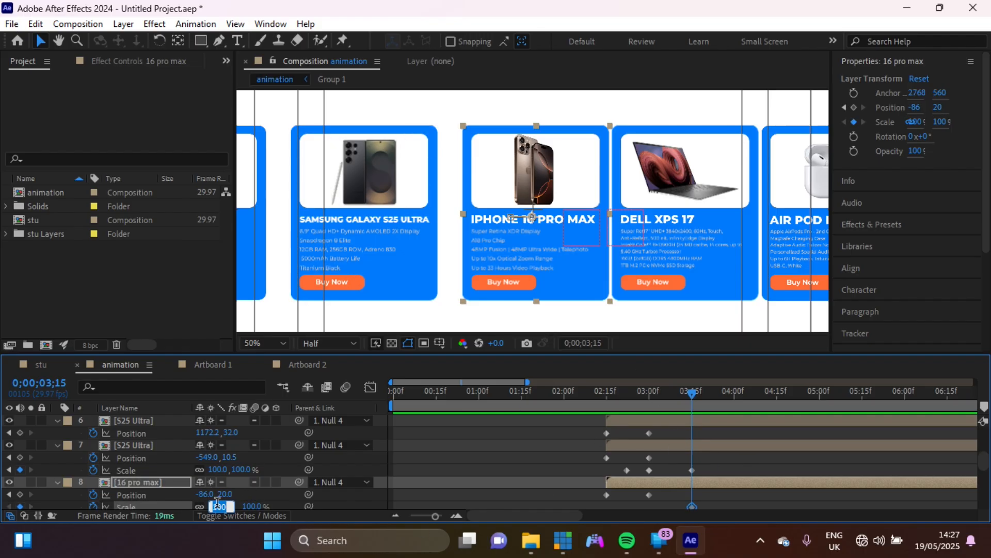
pyautogui.scroll(-3, 717, 463)
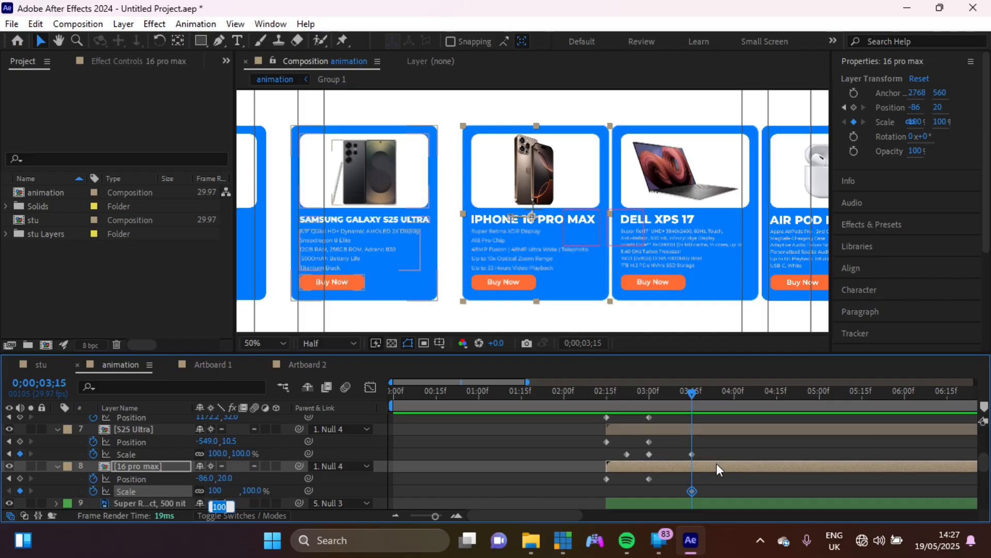
pyautogui.moveTo(692, 464); pyautogui.dragTo(650, 468)
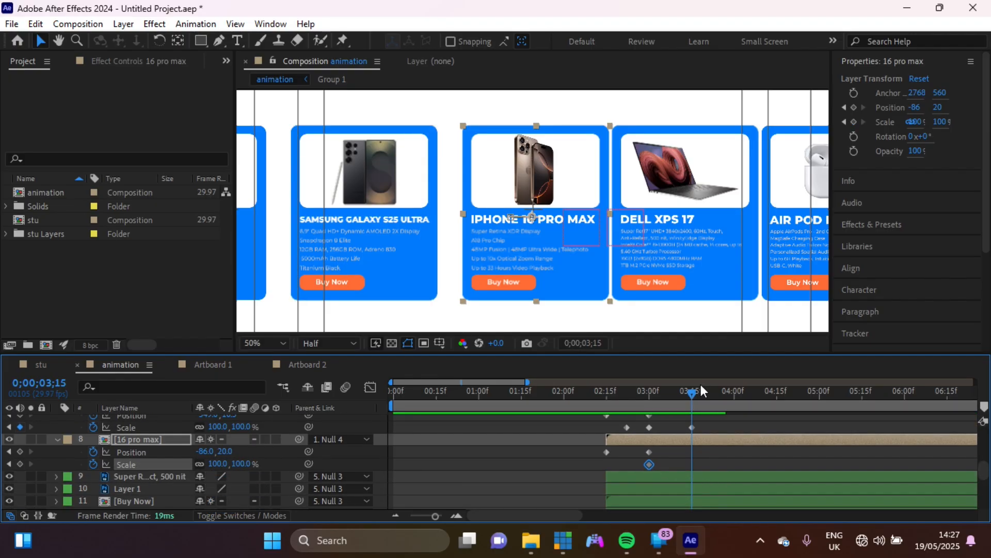
pyautogui.click(242, 463)
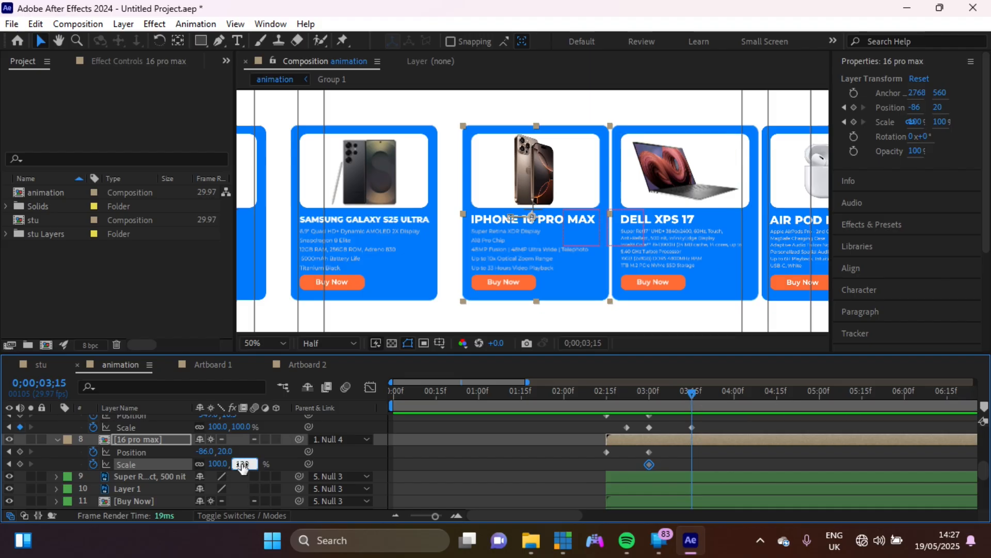
pyautogui.press('Return')
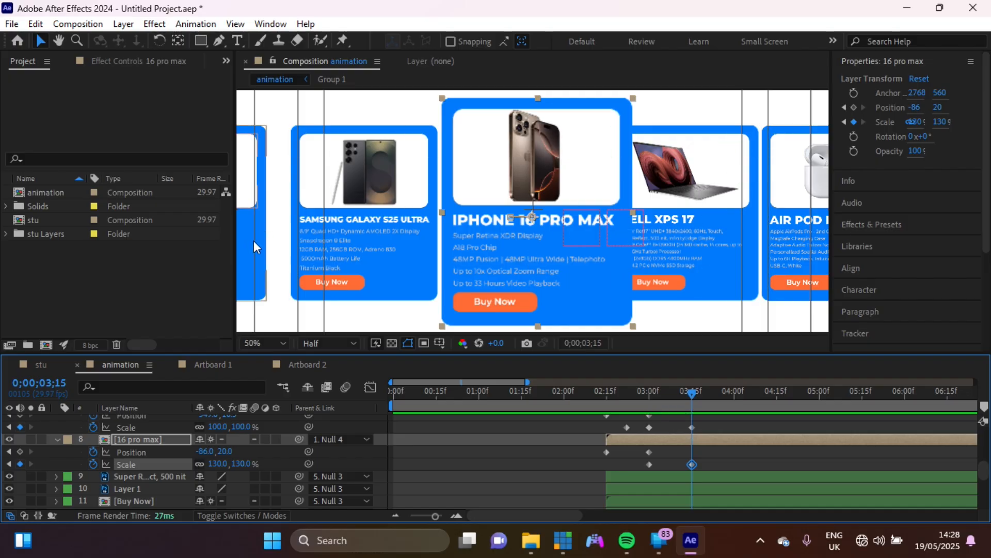
# Set the upper Airpod layer's position to -963.4, 10.5 at 0;00;03;15, closing its gap to the Samsung card.
pyautogui.press(',')
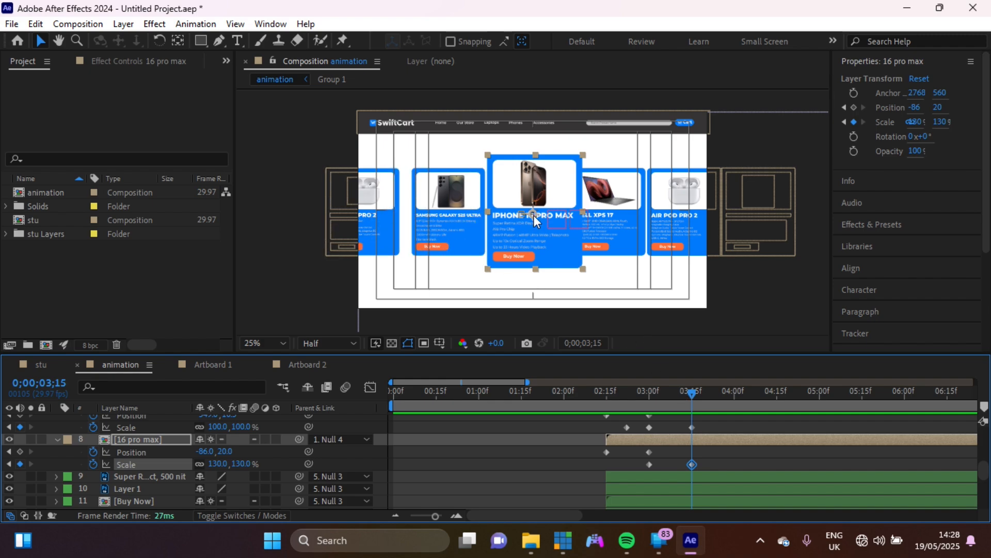
pyautogui.click(385, 243)
pyautogui.scroll(4, 593, 447)
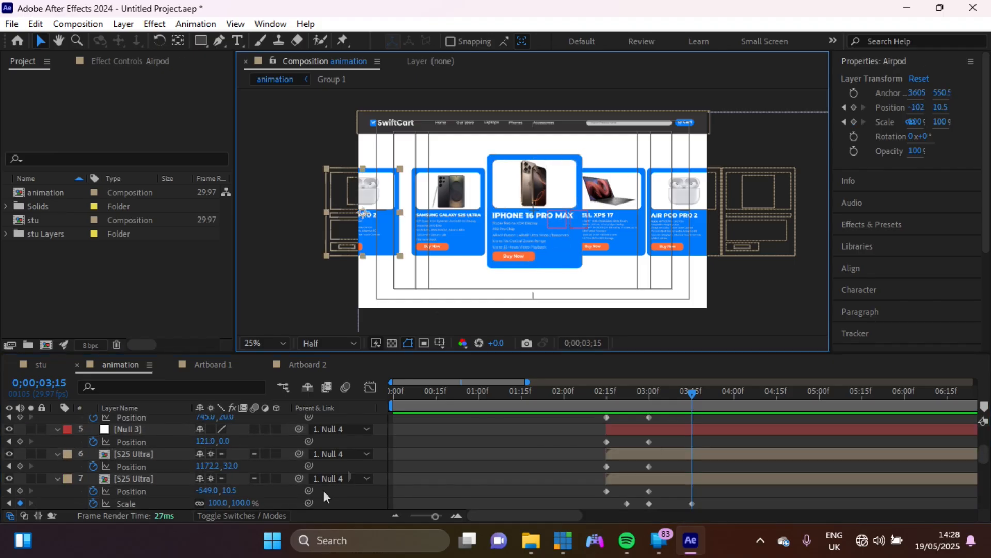
pyautogui.moveTo(205, 449); pyautogui.dragTo(249, 450)
# Shift the Null 3, second Airpod and upper S25 Ultra layers 65 px right at 0;00;03;15, putting Null 3 at 186, 0.
pyautogui.click(140, 487)
pyautogui.keyDown('shift'); pyautogui.click(684, 213); pyautogui.keyUp('shift')
pyautogui.keyDown('shift'); pyautogui.click(754, 213); pyautogui.keyUp('shift')
pyautogui.click(619, 230)
pyautogui.hotkey('ctrl', 'z')
pyautogui.moveTo(206, 474); pyautogui.dragTo(250, 472)
pyautogui.click(793, 304)
# Preview the card transitions from 0;00;02;15.
pyautogui.click(607, 398)
pyautogui.press('space')
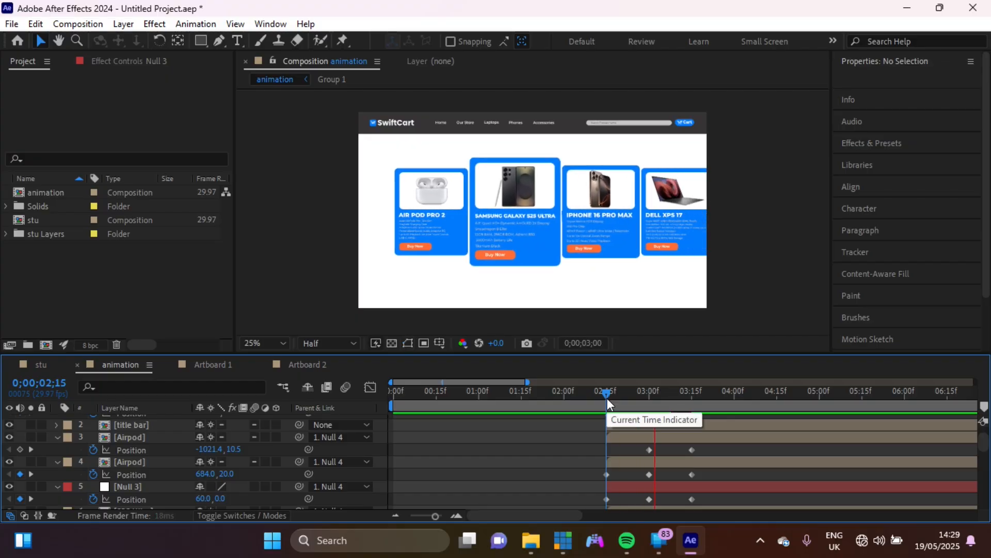
pyautogui.press('space')
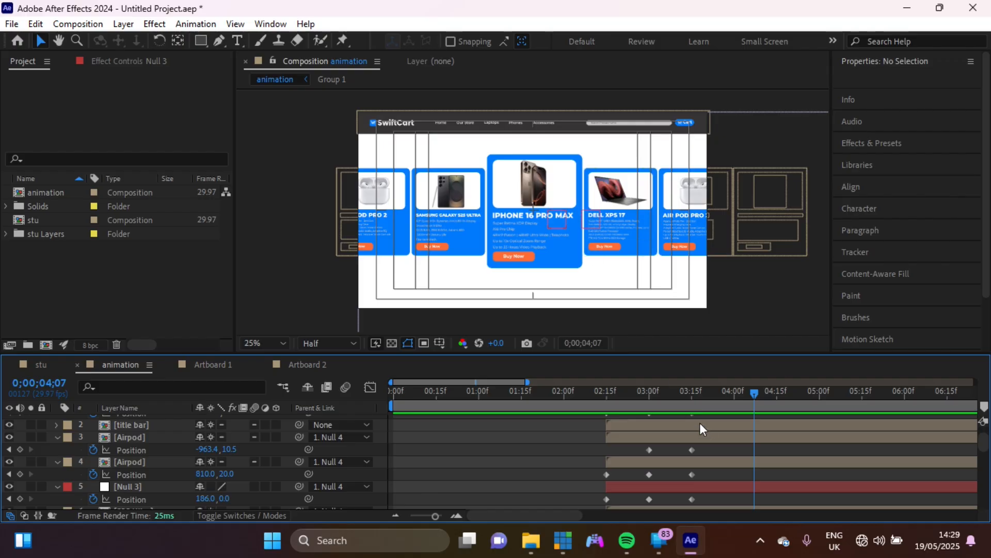
# Set Null 4's position to 561, 540 at 0;00;04;00 to centre the Dell XPS 17 card.
pyautogui.click(733, 395)
pyautogui.scroll(1, 724, 429)
pyautogui.moveTo(204, 434); pyautogui.dragTo(113, 457)
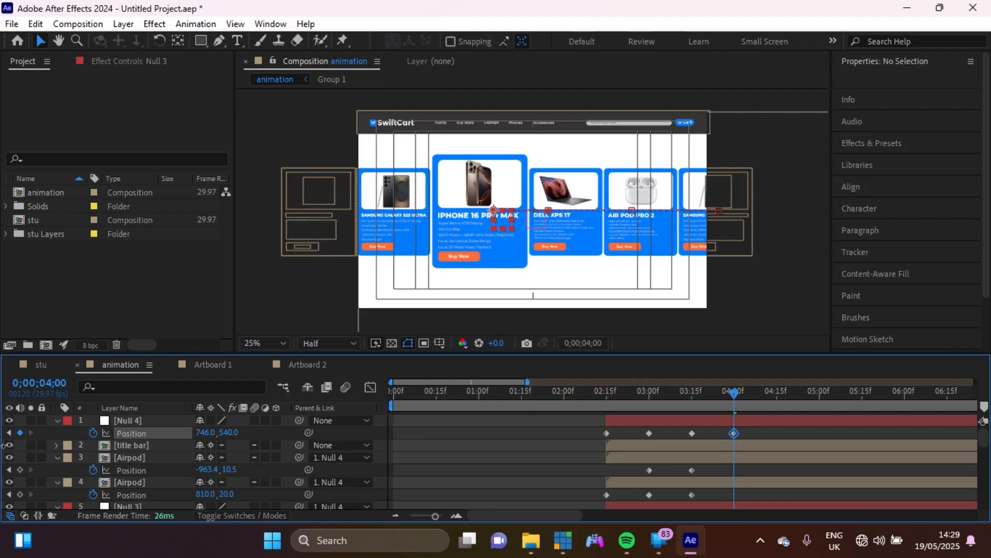
pyautogui.moveTo(206, 434); pyautogui.dragTo(71, 435)
pyautogui.click(555, 250)
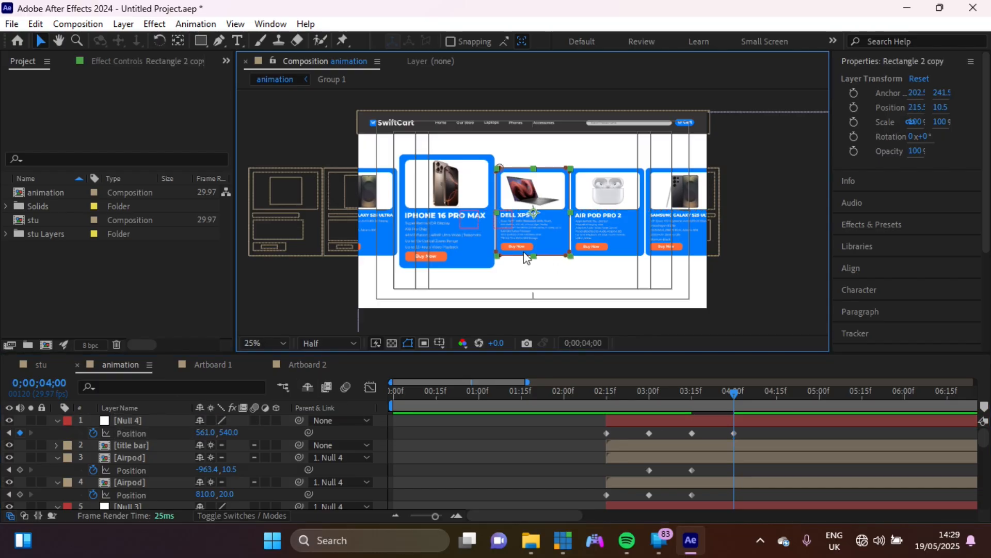
pyautogui.scroll(2, 524, 252)
pyautogui.scroll(-2, 454, 346)
pyautogui.click(565, 287)
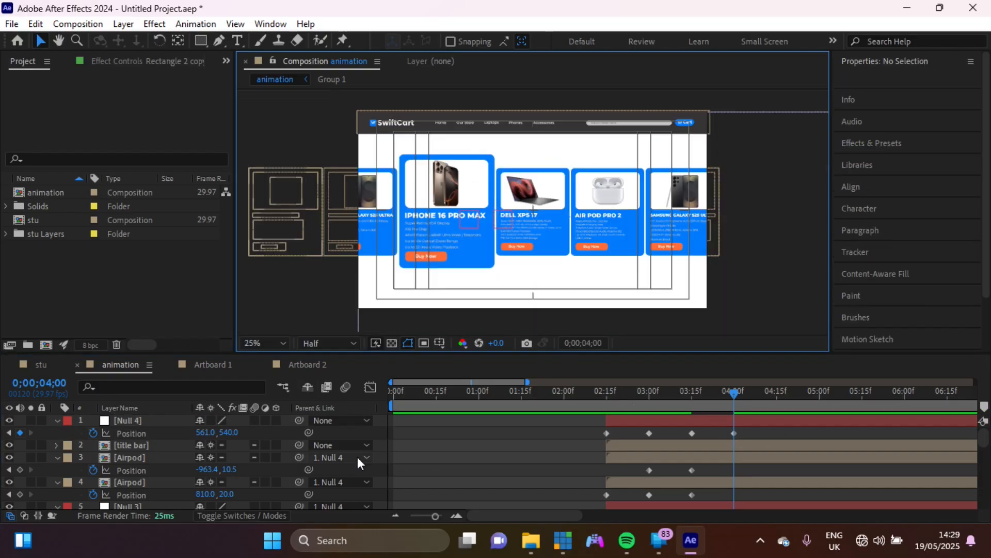
# Keyframe Null 3's scale from 100% at 0;00;03;15 to 130% at 0;00;04;00 to enlarge the Dell XPS 17 card.
pyautogui.click(130, 506)
pyautogui.scroll(-3, 116, 465)
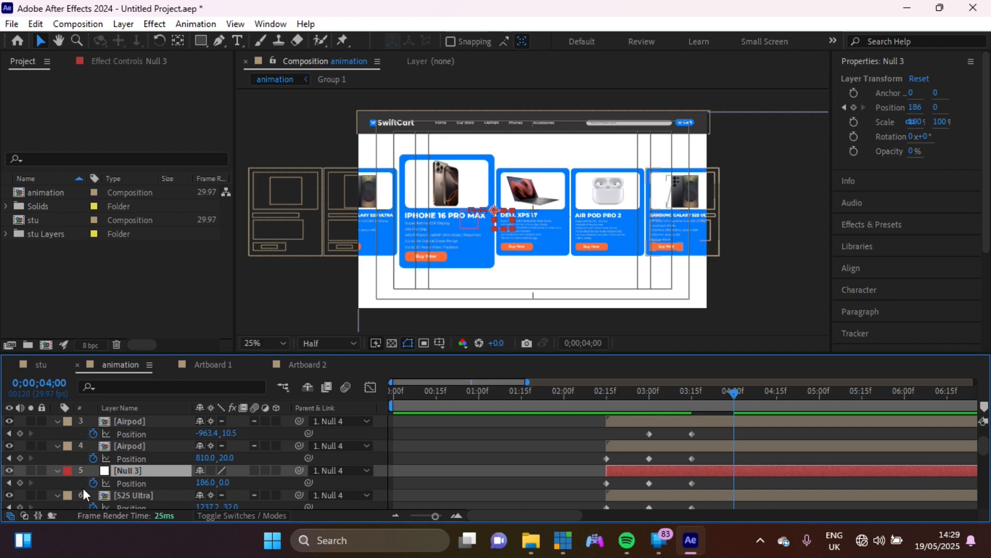
pyautogui.hotkey('shift', 's')
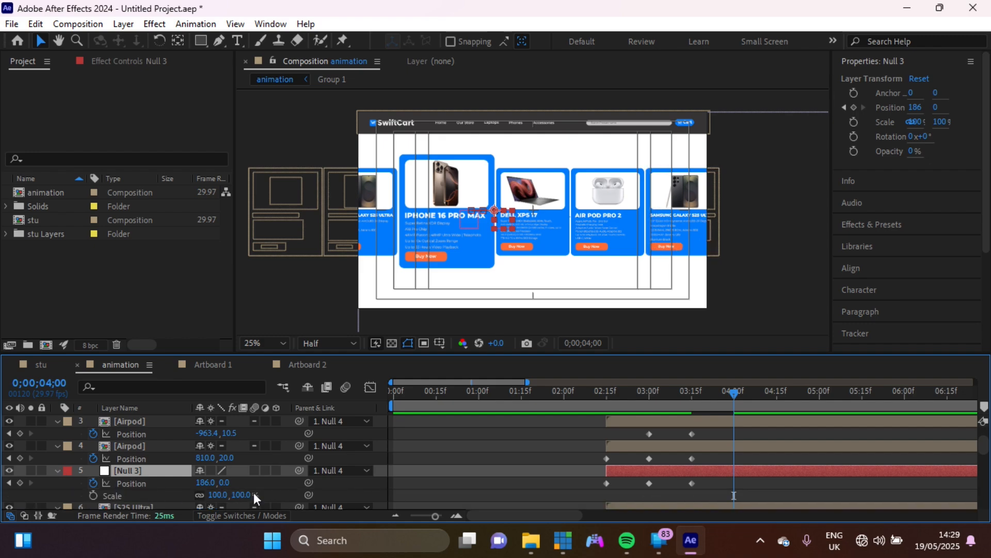
pyautogui.click(93, 495)
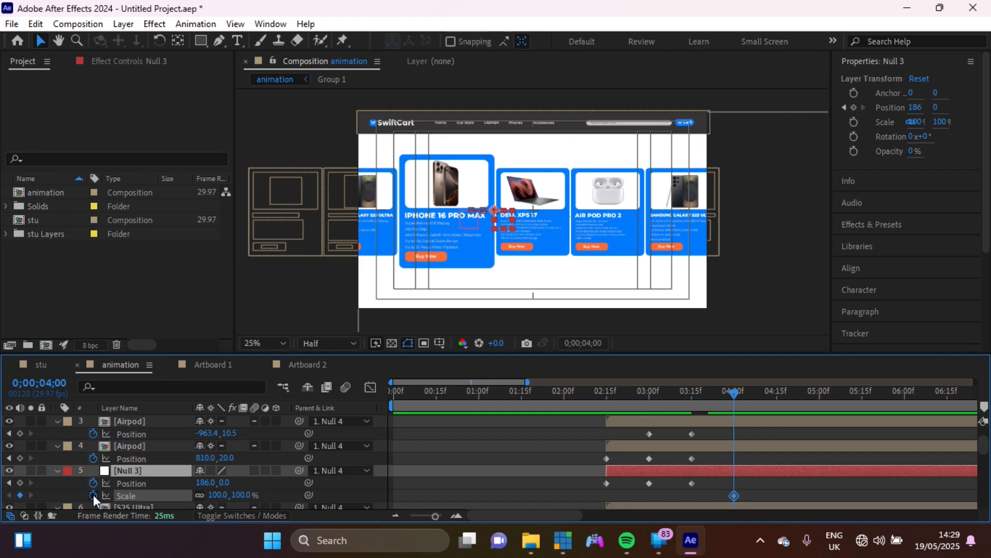
pyautogui.moveTo(734, 496); pyautogui.dragTo(693, 497)
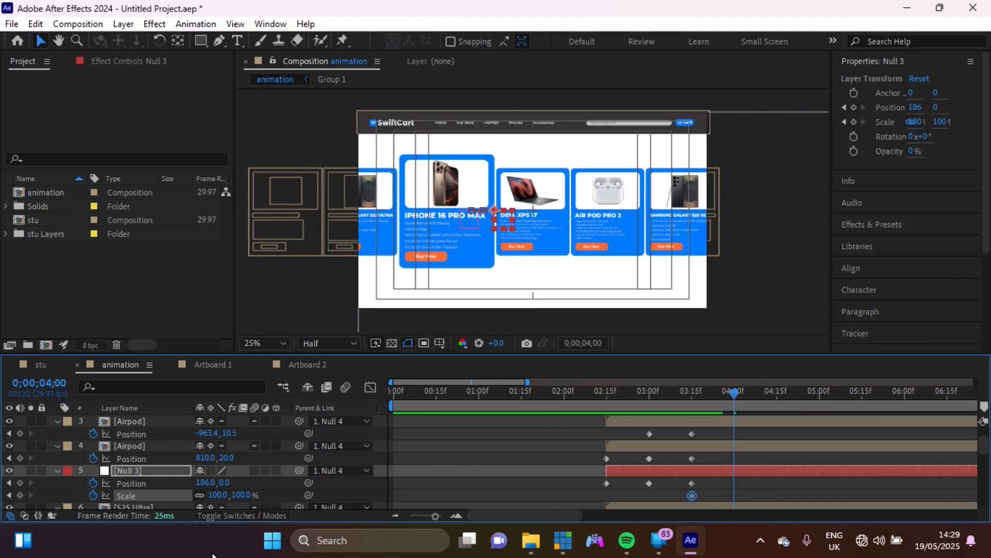
pyautogui.click(217, 495)
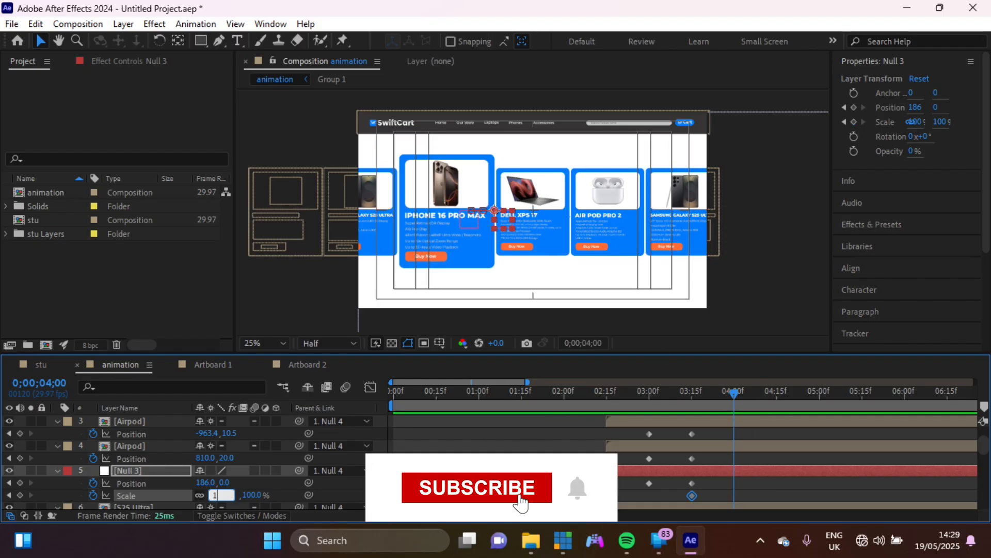
pyautogui.write('130')
pyautogui.press('Return')
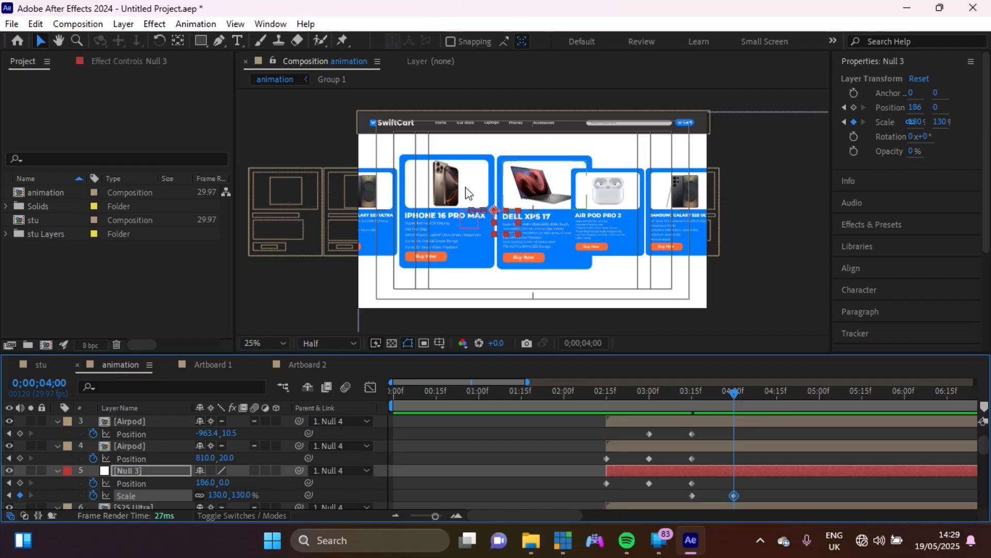
# Set the 16 pro max layer's scale to 100% at 0;00;04;00.
pyautogui.click(438, 197)
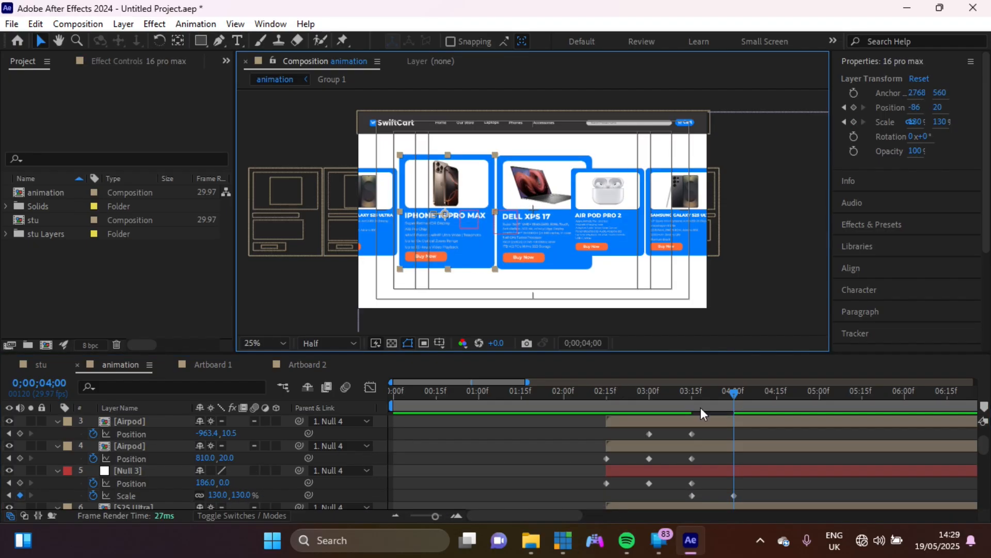
pyautogui.scroll(-5, 739, 436)
pyautogui.scroll(4, 739, 436)
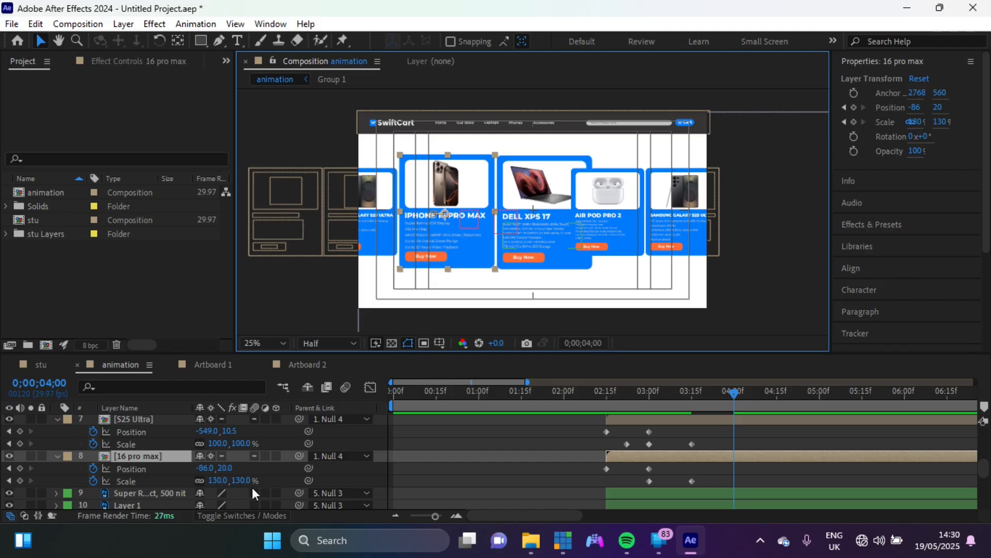
pyautogui.click(239, 480)
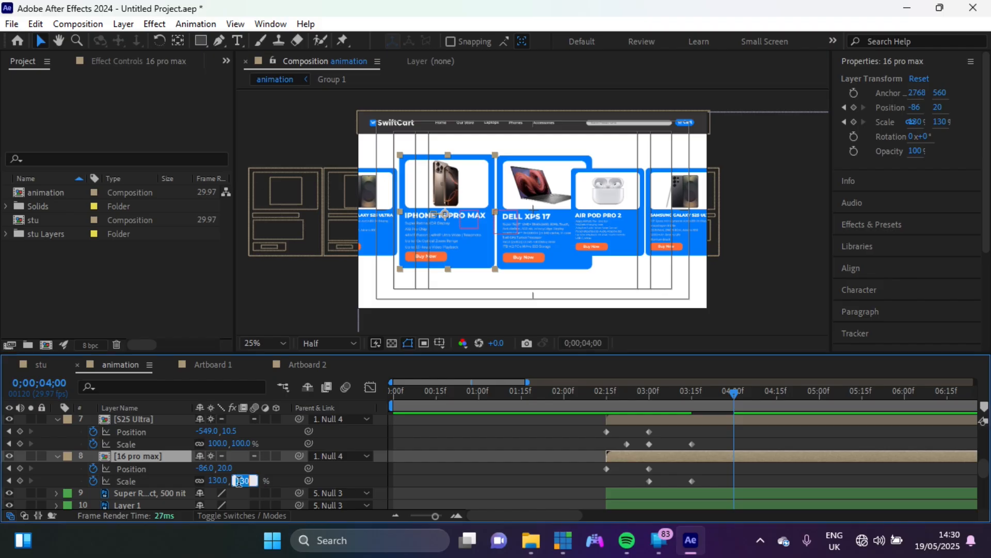
pyautogui.write('100')
pyautogui.press('Return')
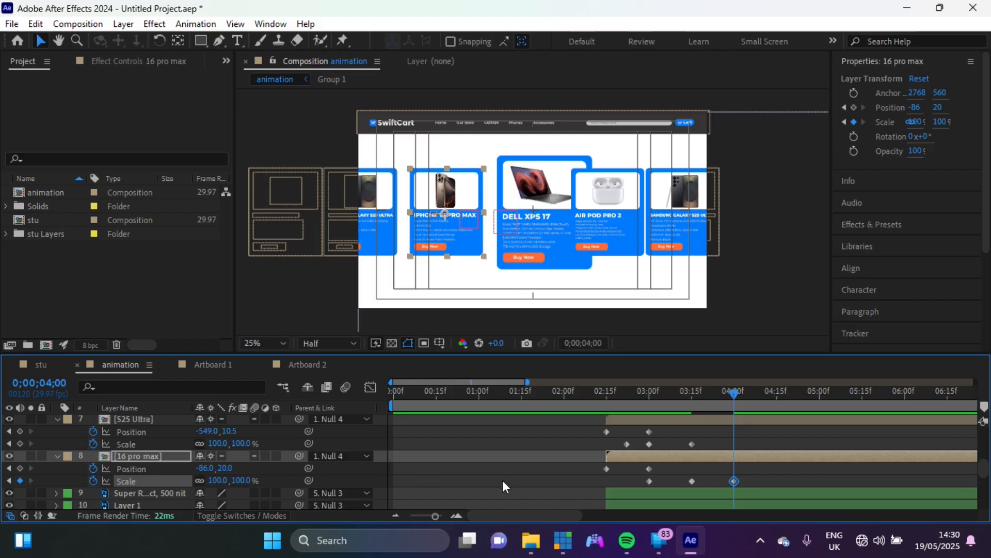
# Add Position keyframes at 0;00;03;15 to the 16 pro max and lower S25 Ultra layers.
pyautogui.click(691, 395)
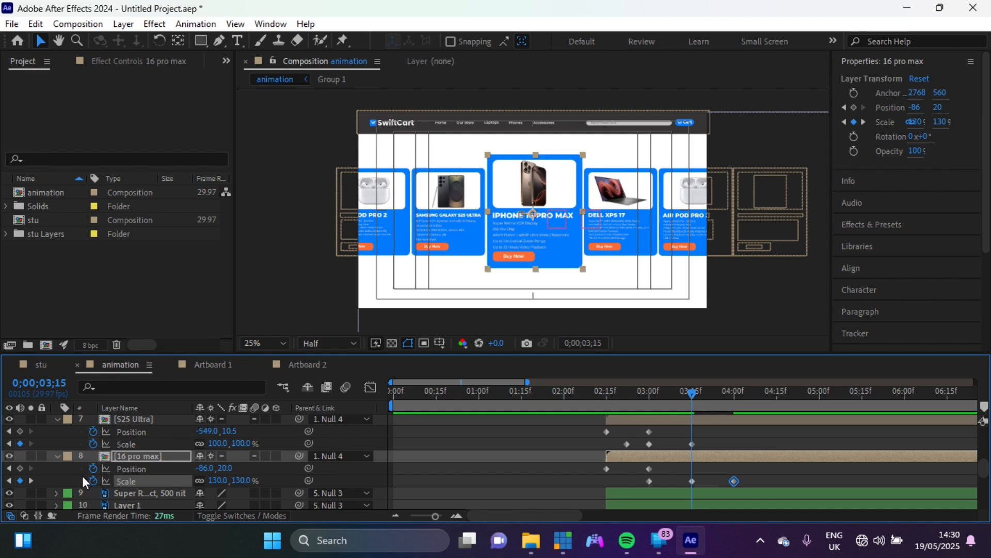
pyautogui.click(20, 468)
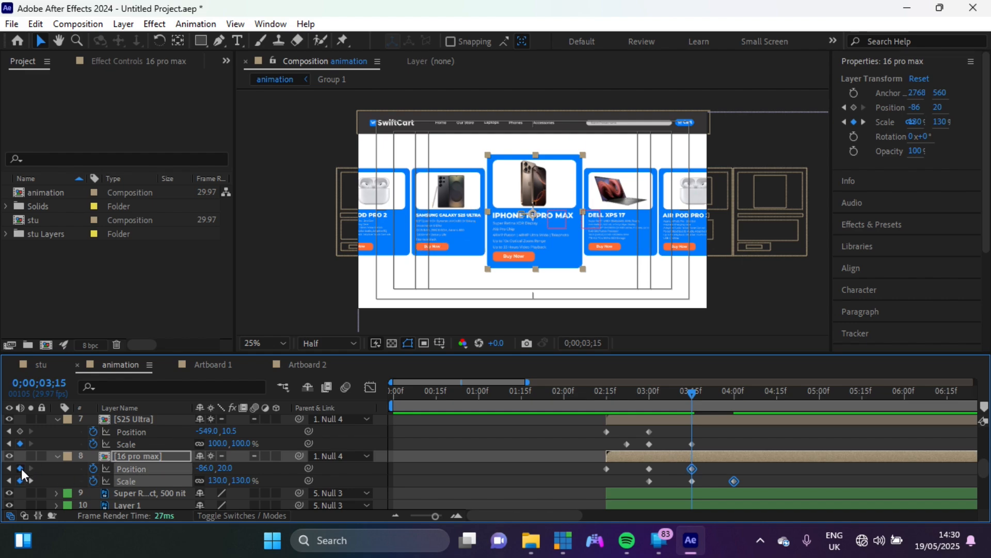
pyautogui.click(733, 392)
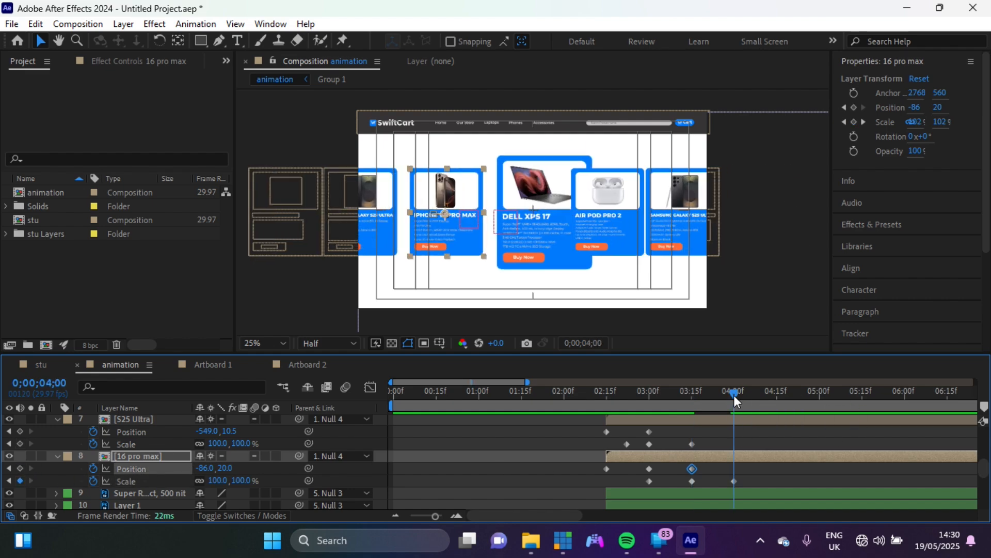
pyautogui.click(667, 419)
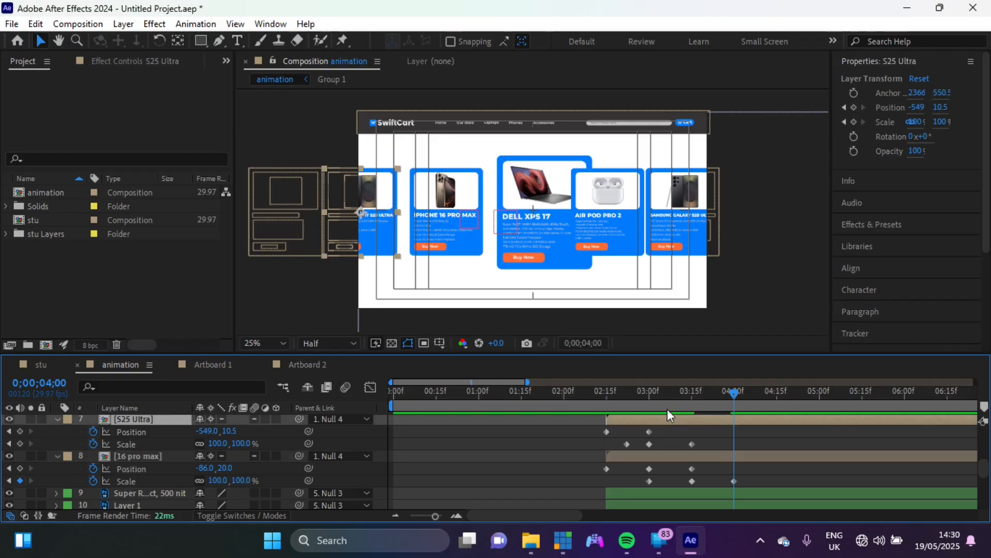
pyautogui.click(691, 393)
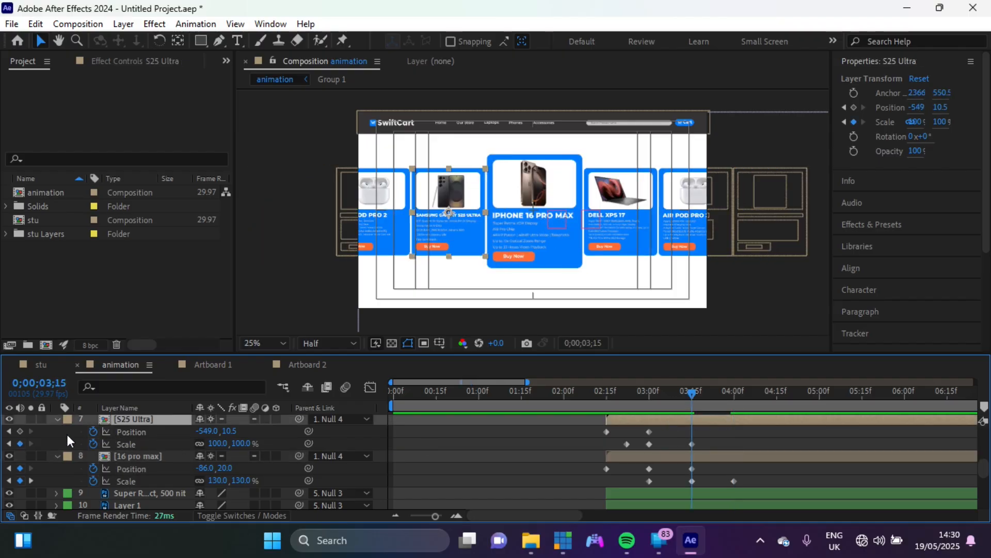
pyautogui.click(20, 431)
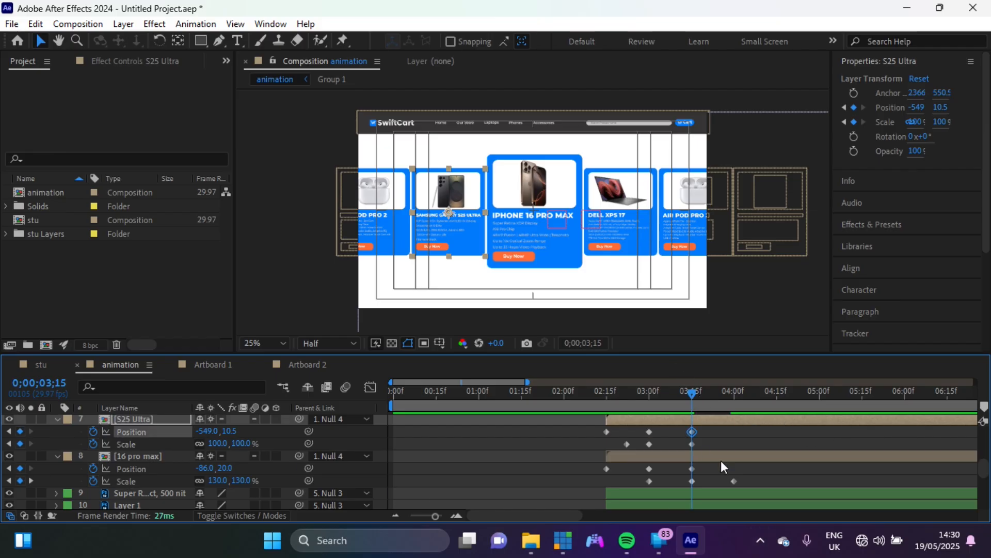
pyautogui.moveTo(693, 393); pyautogui.dragTo(735, 405)
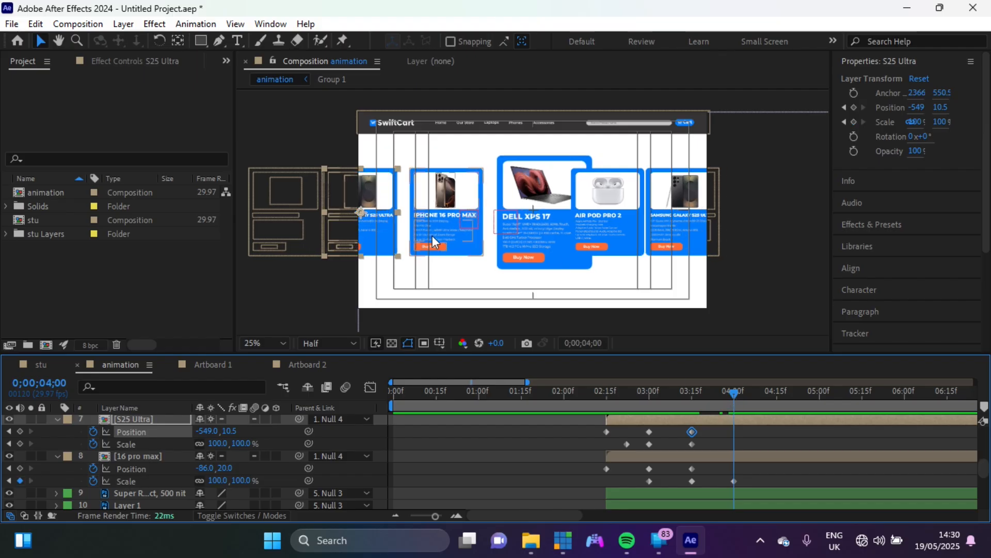
# Shift the 16 pro max, lower S25 Ultra and upper Airpod layers right at 0;00;04;00, putting the upper Airpod at -832.4, 10.5.
pyautogui.click(454, 234)
pyautogui.moveTo(205, 470); pyautogui.dragTo(309, 479)
pyautogui.click(362, 233)
pyautogui.keyDown('shift'); pyautogui.click(294, 233); pyautogui.keyUp('shift')
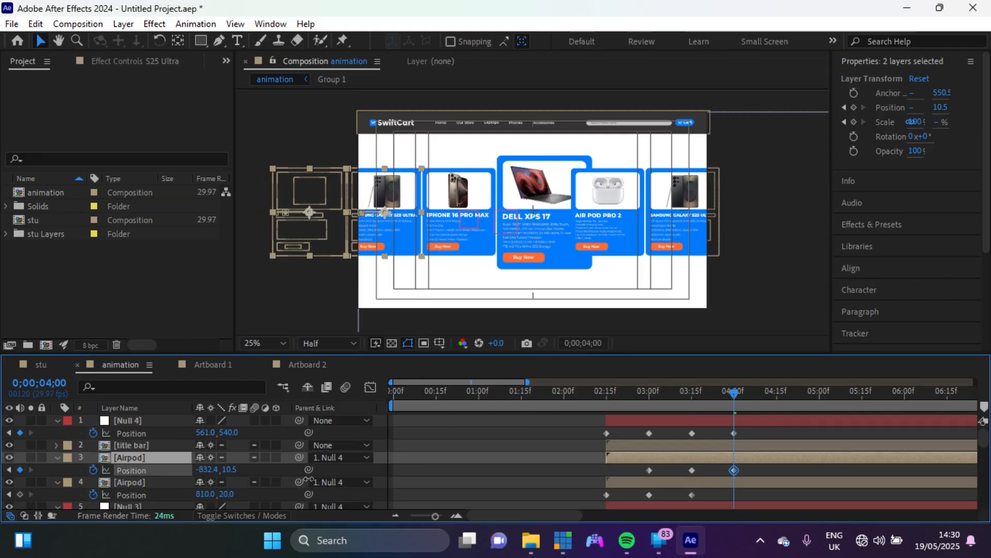
# Shift the second Airpod and upper S25 Ultra layers right at 0;00;04;00, putting the second Airpod at 936, 20.
pyautogui.click(609, 232)
pyautogui.keyDown('shift'); pyautogui.click(682, 232); pyautogui.keyUp('shift')
pyautogui.moveTo(205, 494); pyautogui.dragTo(270, 494)
# Apply Easy Ease to the seven carousel layers' keyframes from 0;00;02;15 to 0;00;04;00 and move the current time back to 0;00;02;15.
pyautogui.click(581, 428)
pyautogui.press('space')
pyautogui.moveTo(581, 429); pyautogui.dragTo(769, 442)
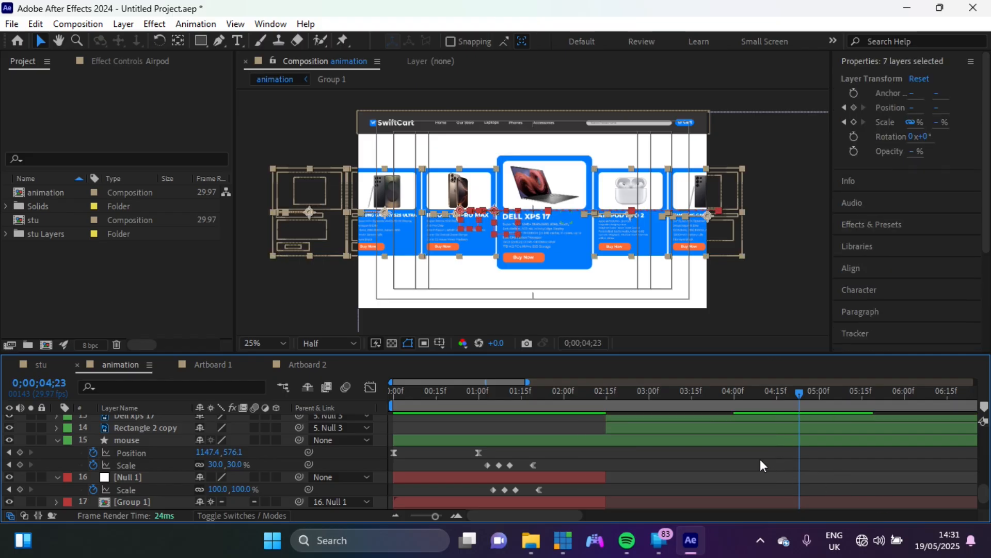
pyautogui.scroll(4, 760, 459)
pyautogui.scroll(6, 760, 460)
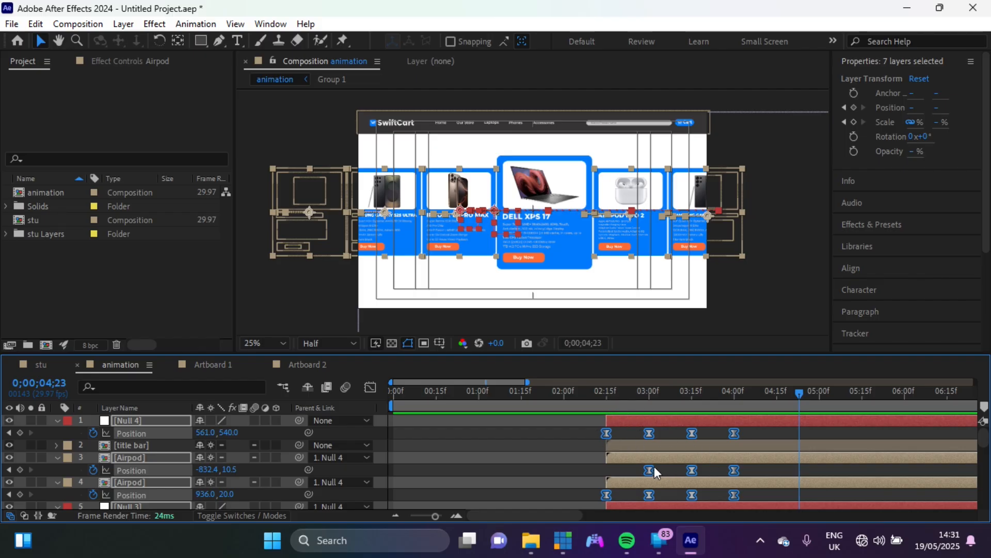
pyautogui.click(606, 406)
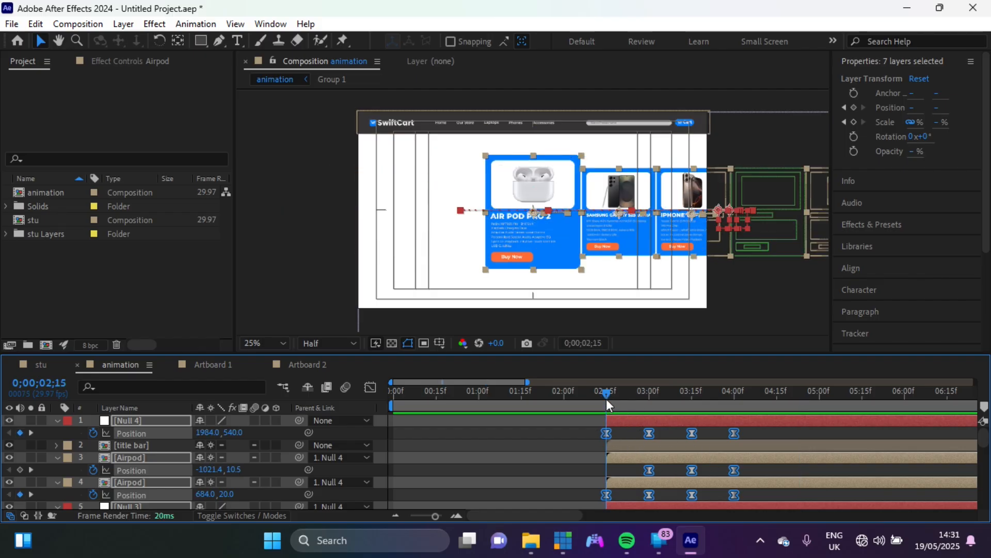
# Reshape the speed curves of all selected keyframes so each carousel slide reaches peak speed early and slows down gradually.
pyautogui.click(369, 387)
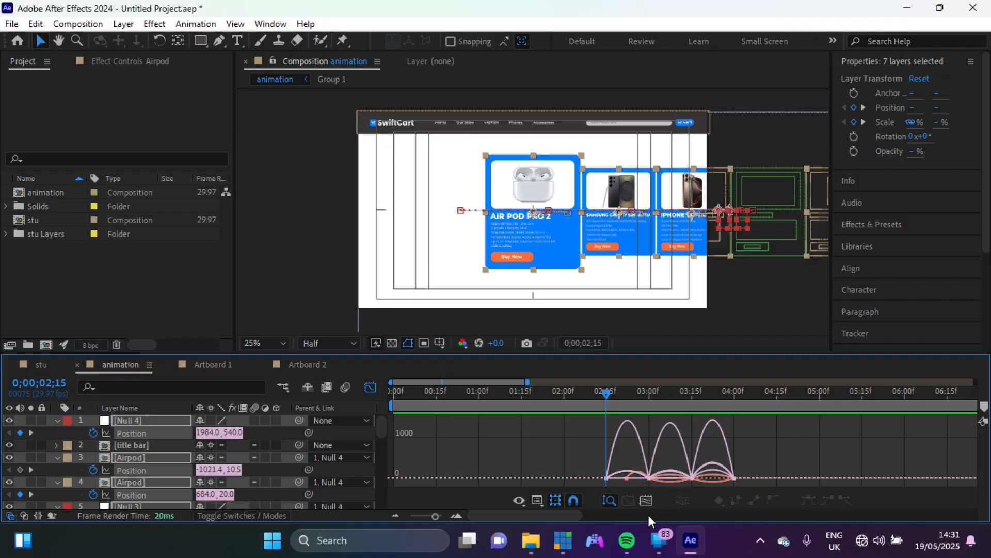
pyautogui.moveTo(758, 461); pyautogui.dragTo(599, 488)
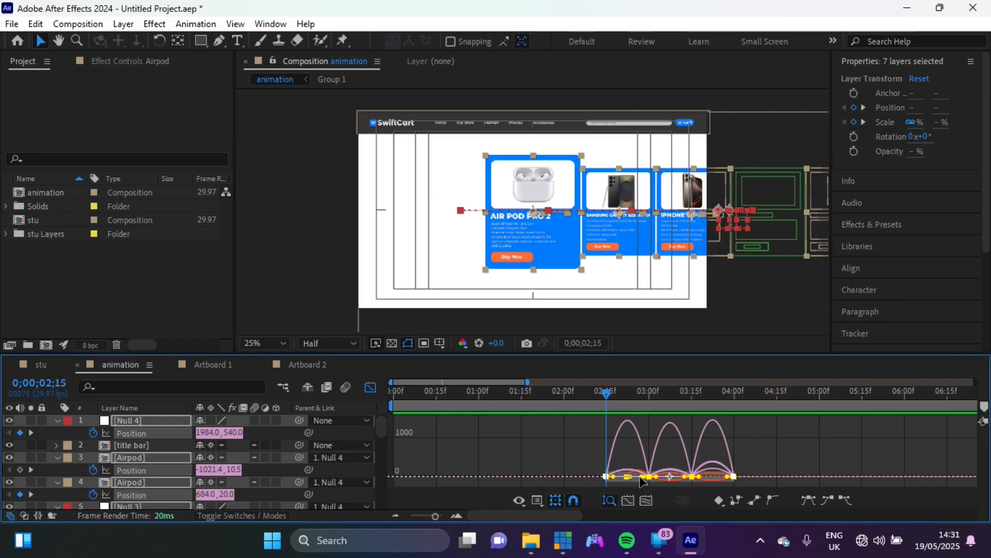
pyautogui.moveTo(634, 479); pyautogui.dragTo(631, 480)
pyautogui.click(369, 387)
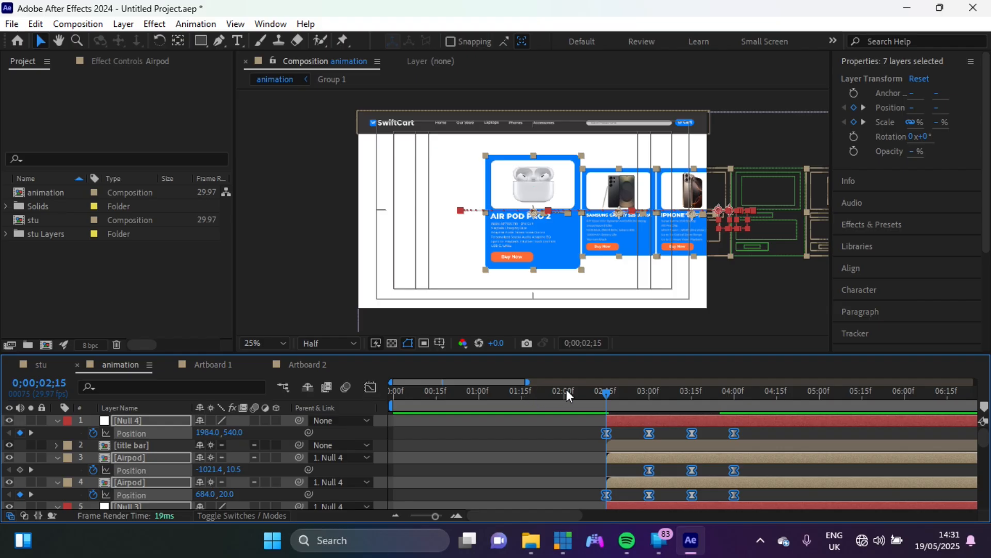
# Preview the carousel from 0;00;02;15 and check the reshaped speed curves.
pyautogui.press('space')
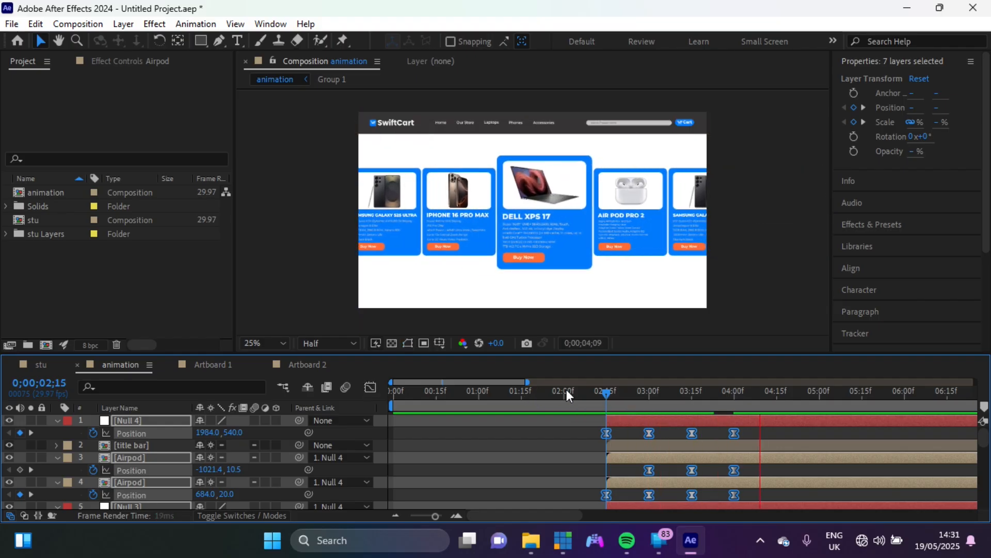
pyautogui.press('space')
pyautogui.hotkey('shift', 'F3')
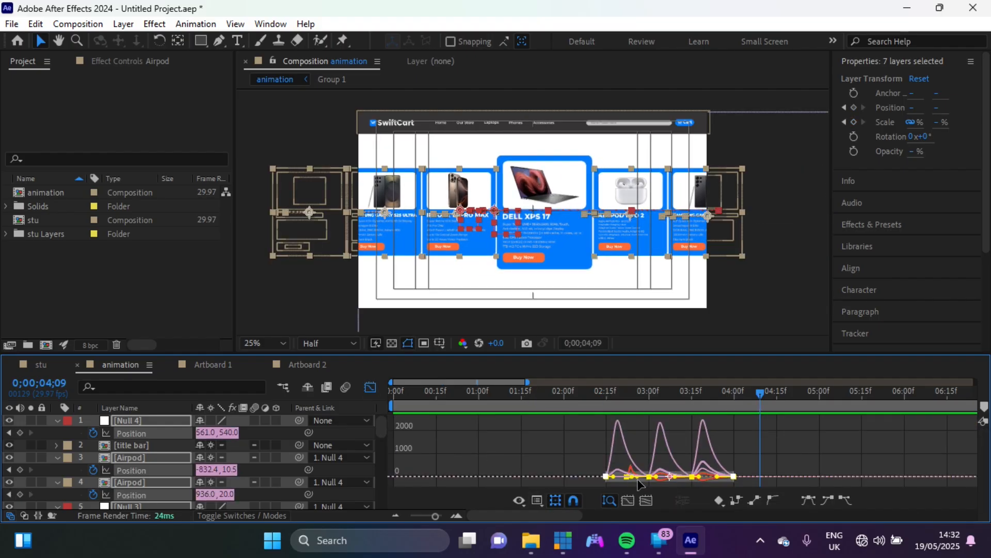
pyautogui.click(370, 388)
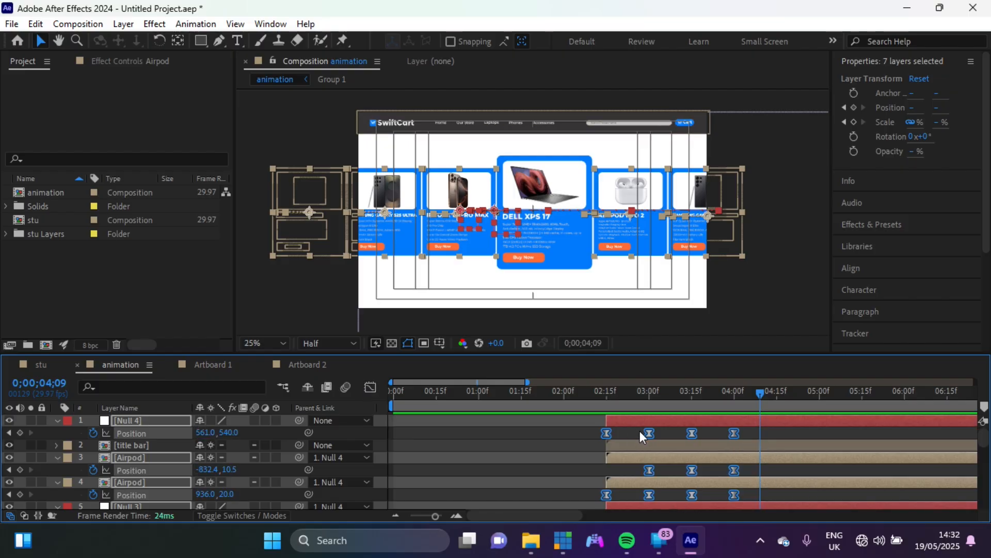
pyautogui.click(604, 395)
pyautogui.press('space')
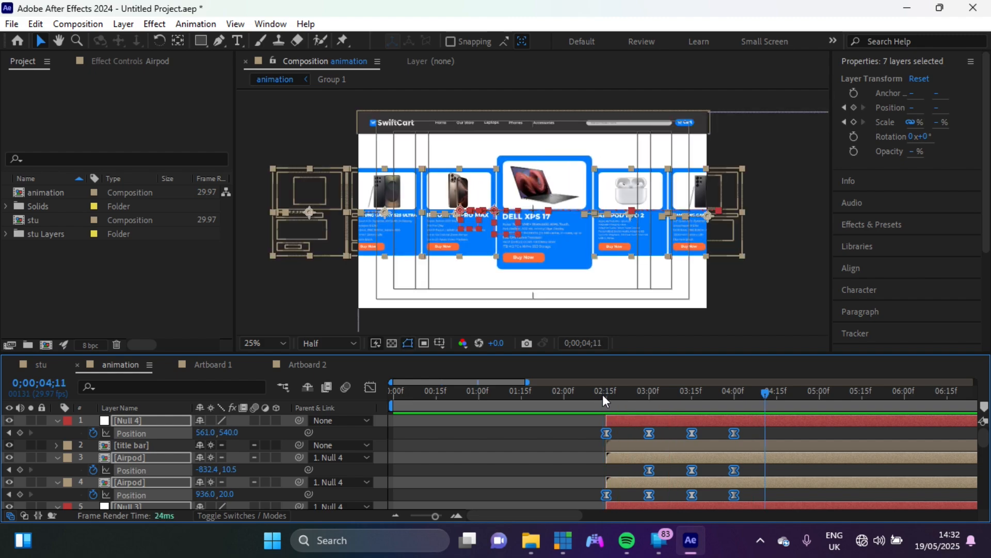
pyautogui.click(605, 393)
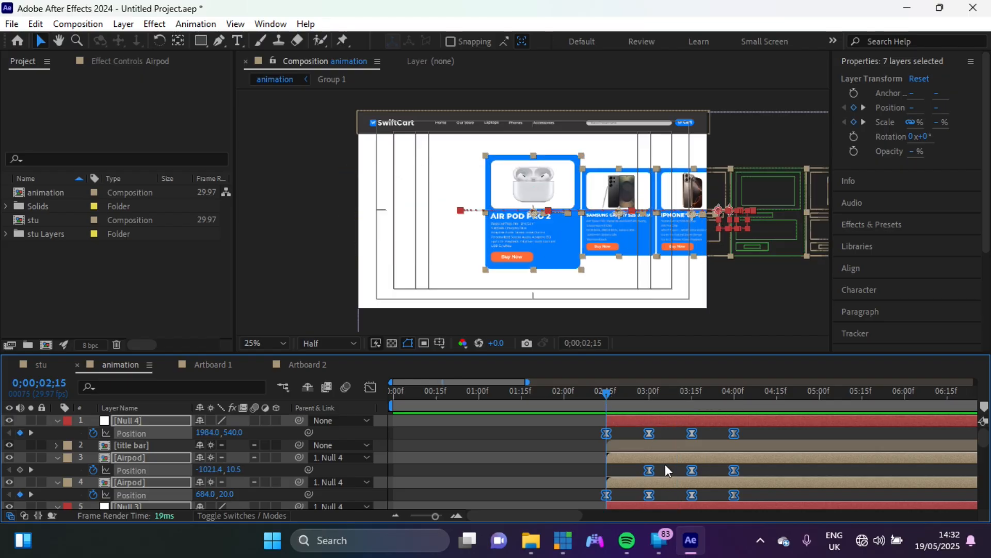
# Move the first scale keyframe of the lower S25 Ultra layer to 0;00;02;15.
pyautogui.scroll(-5, 665, 464)
pyautogui.scroll(5, 666, 465)
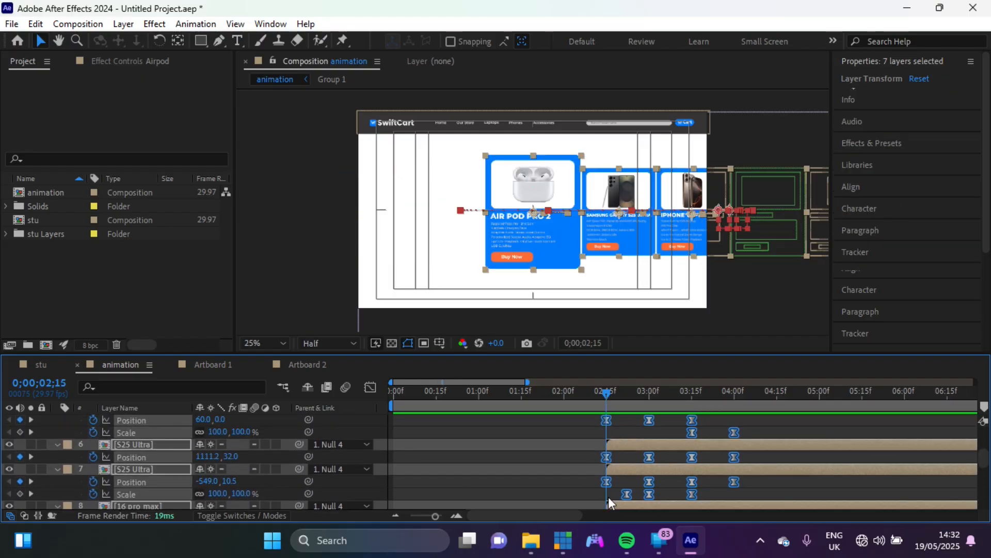
pyautogui.click(608, 497)
pyautogui.moveTo(627, 494); pyautogui.dragTo(608, 497)
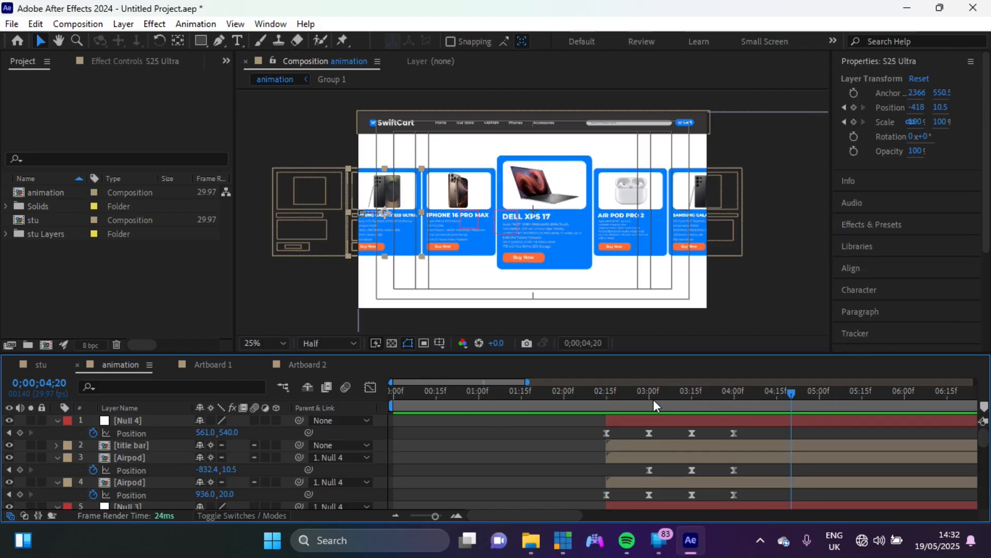
# Shift all layers' keyframes from 0;00;03;00 onward 15 frames later, so the second set sits at 0;00;03;15.
pyautogui.moveTo(638, 431); pyautogui.dragTo(771, 450)
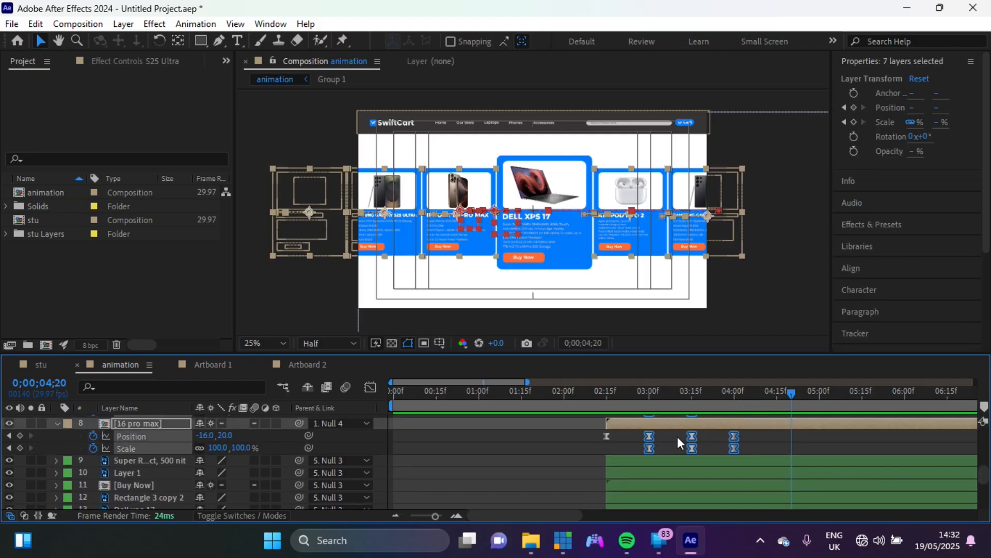
pyautogui.moveTo(653, 448); pyautogui.dragTo(674, 445)
pyautogui.moveTo(764, 452); pyautogui.dragTo(692, 432)
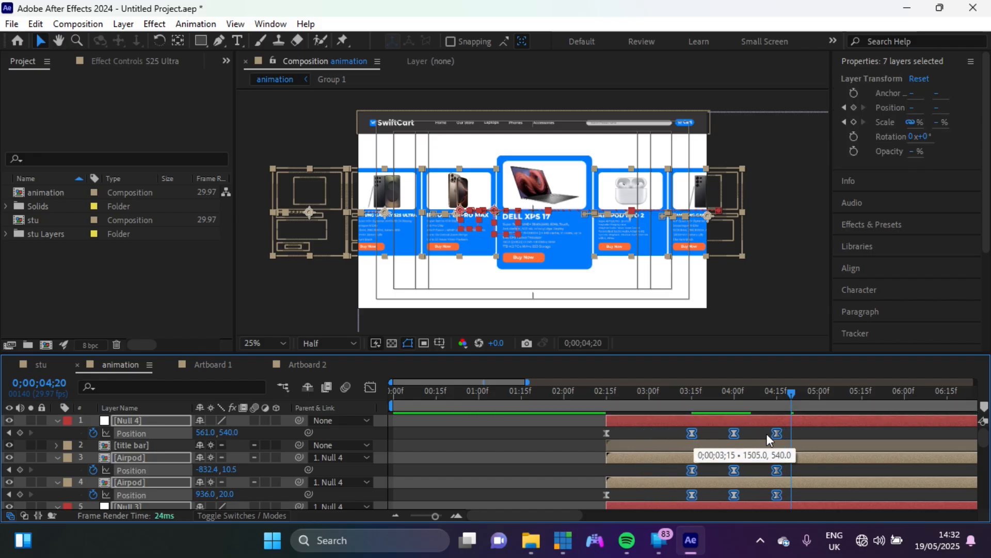
# Space out the remaining keyframes on all layers, moving the third set to 0;00;04;15 and the last set to 0;00;05;15.
pyautogui.click(724, 432)
pyautogui.moveTo(721, 429); pyautogui.dragTo(796, 478)
pyautogui.moveTo(733, 473); pyautogui.dragTo(777, 474)
pyautogui.moveTo(776, 392); pyautogui.dragTo(820, 389)
pyautogui.moveTo(859, 469); pyautogui.dragTo(816, 435)
pyautogui.moveTo(819, 433); pyautogui.dragTo(860, 434)
# Preview the slowed-down carousel animation from 0;00;02;15.
pyautogui.click(607, 394)
pyautogui.press('space')
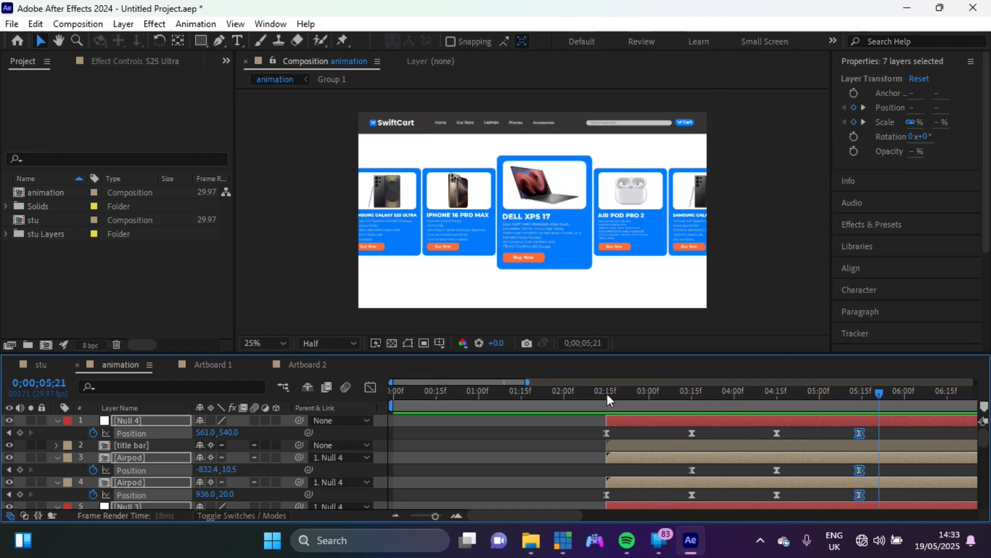
pyautogui.press('space')
pyautogui.click(609, 395)
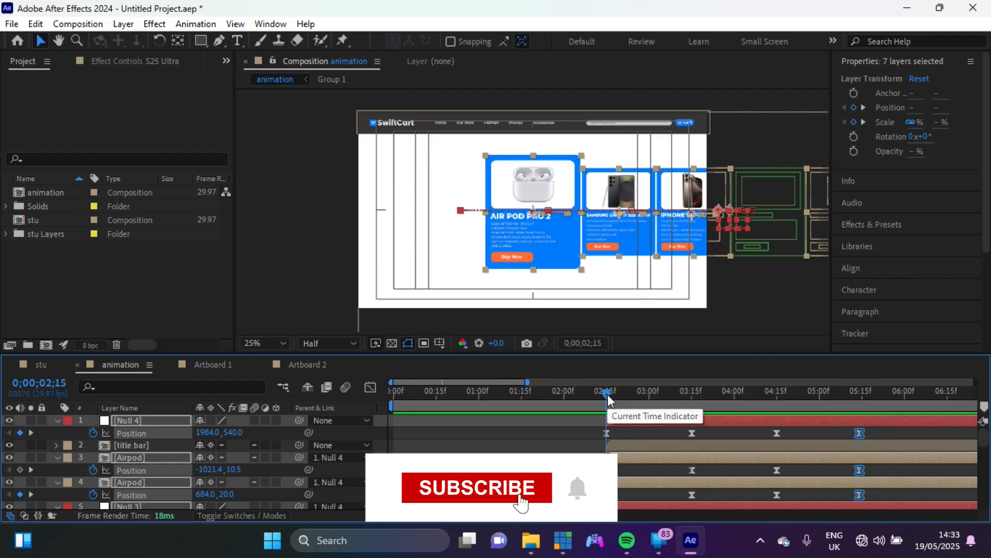
pyautogui.press('space')
pyautogui.press('space')
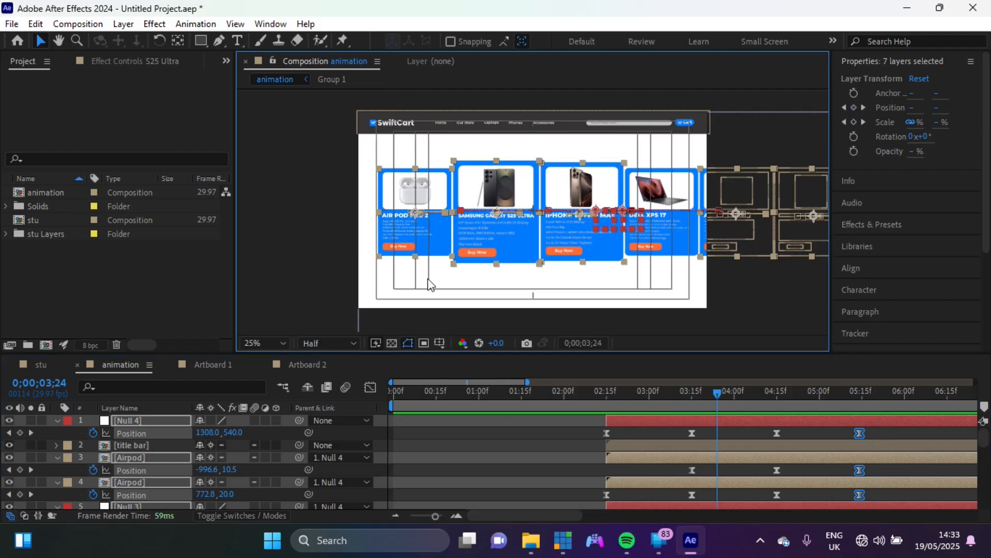
# Apply Easy Ease to the upper Airpod layer's scale keyframes and move the second one to 0;00;03;15.
pyautogui.click(432, 229)
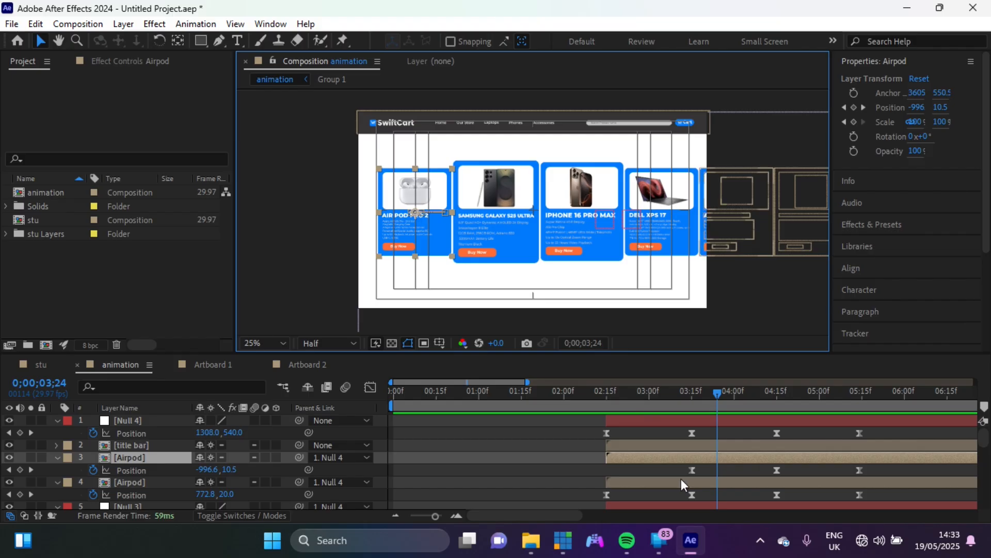
pyautogui.press('u')
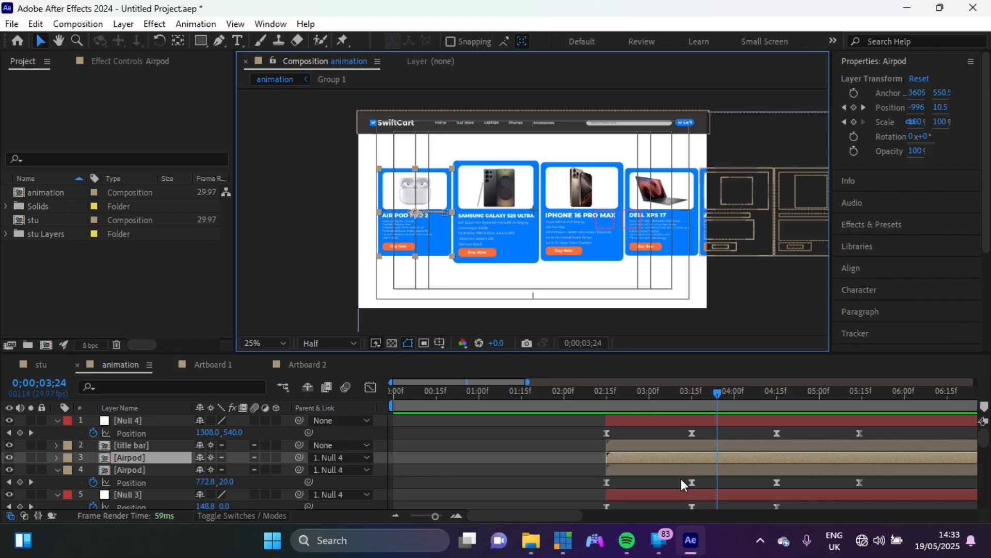
pyautogui.press('u')
pyautogui.moveTo(655, 473); pyautogui.dragTo(589, 488)
pyautogui.press('F9')
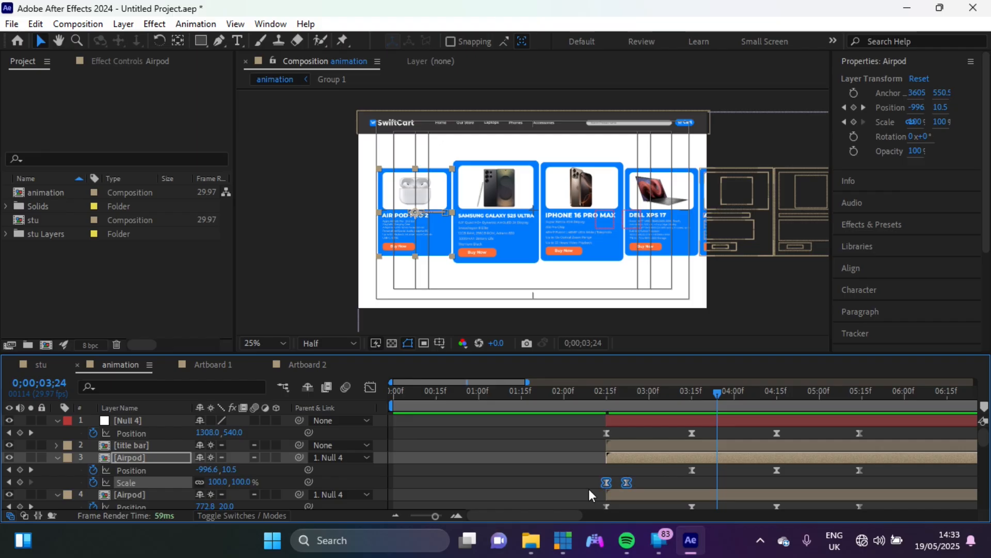
pyautogui.click(647, 485)
pyautogui.moveTo(627, 483); pyautogui.dragTo(692, 483)
# Inspect the Airpod and S25 Ultra scale keyframes and play back the carousel from 0;00;02;15.
pyautogui.click(370, 386)
pyautogui.moveTo(593, 401); pyautogui.dragTo(708, 400)
pyautogui.scroll(-4, 697, 482)
pyautogui.moveTo(700, 481); pyautogui.dragTo(599, 490)
pyautogui.scroll(4, 617, 413)
pyautogui.click(607, 394)
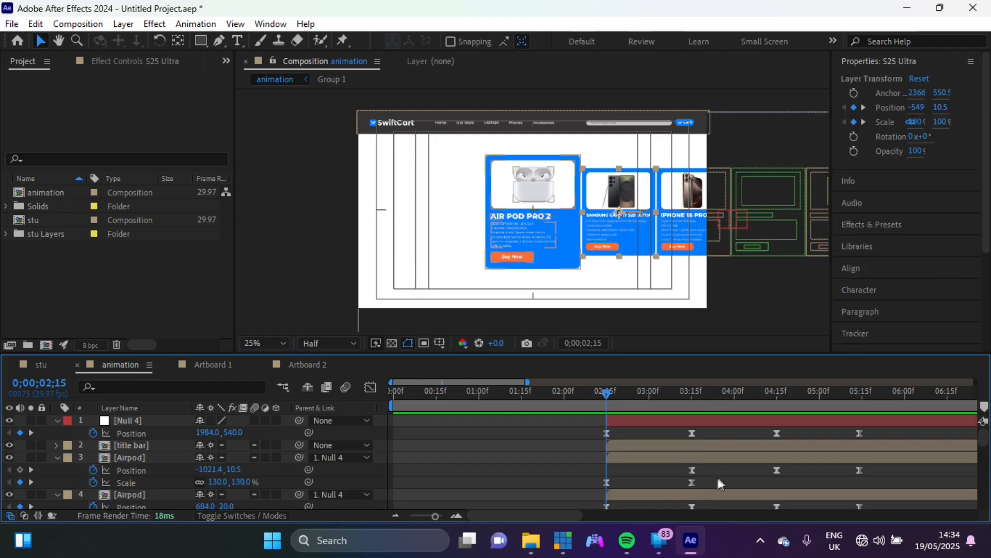
pyautogui.moveTo(700, 477); pyautogui.dragTo(599, 488)
pyautogui.moveTo(606, 394); pyautogui.dragTo(702, 394)
pyautogui.click(692, 482)
pyautogui.press('space')
pyautogui.click(606, 394)
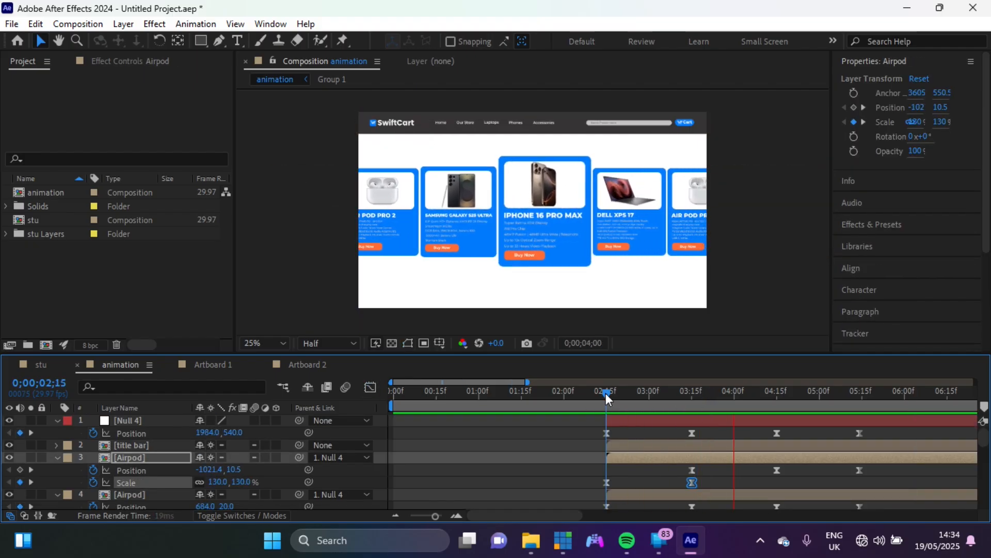
pyautogui.press('space')
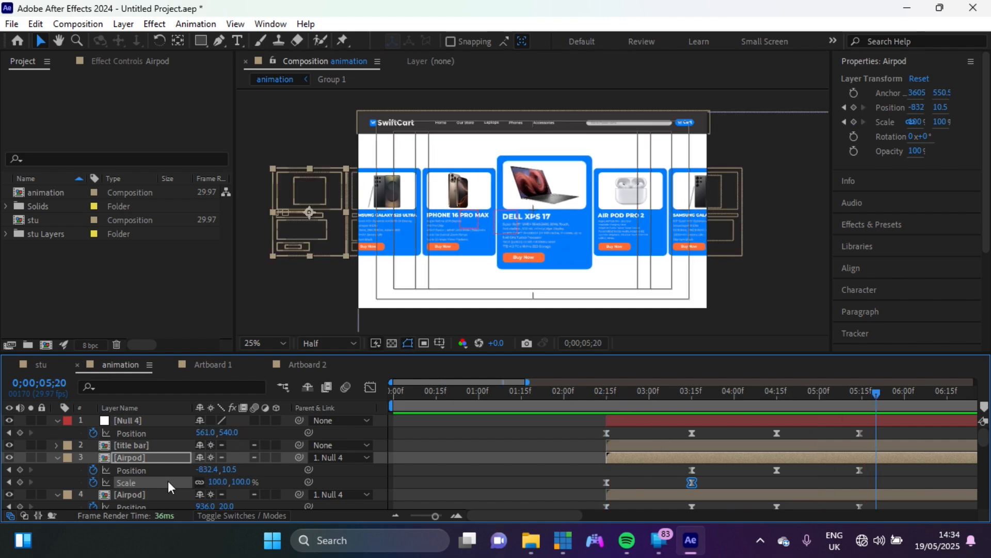
# Move the Null 4 layer below the title bar layer and return to the animation composition view.
pyautogui.doubleClick(133, 417)
pyautogui.moveTo(140, 425); pyautogui.dragTo(141, 454)
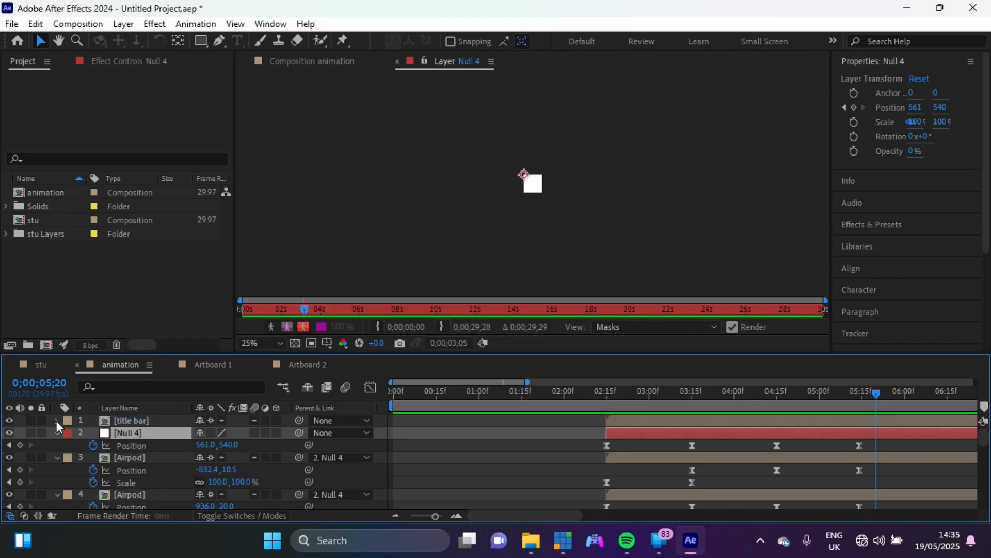
pyautogui.click(397, 61)
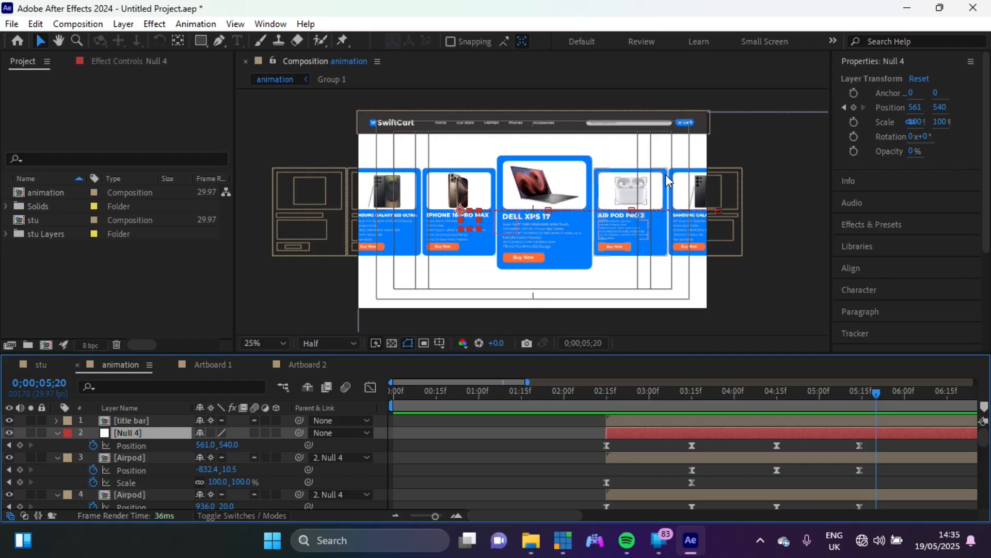
# Draw a rectangle shape layer about 464 x 1216 px over the composition's left edge and set its stroke width to 0 px.
pyautogui.click(772, 302)
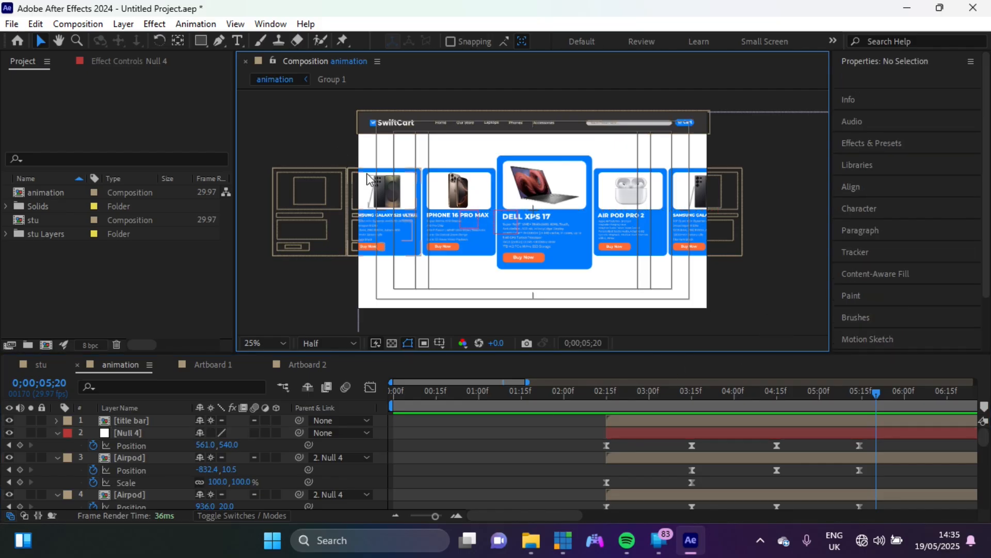
pyautogui.click(201, 44)
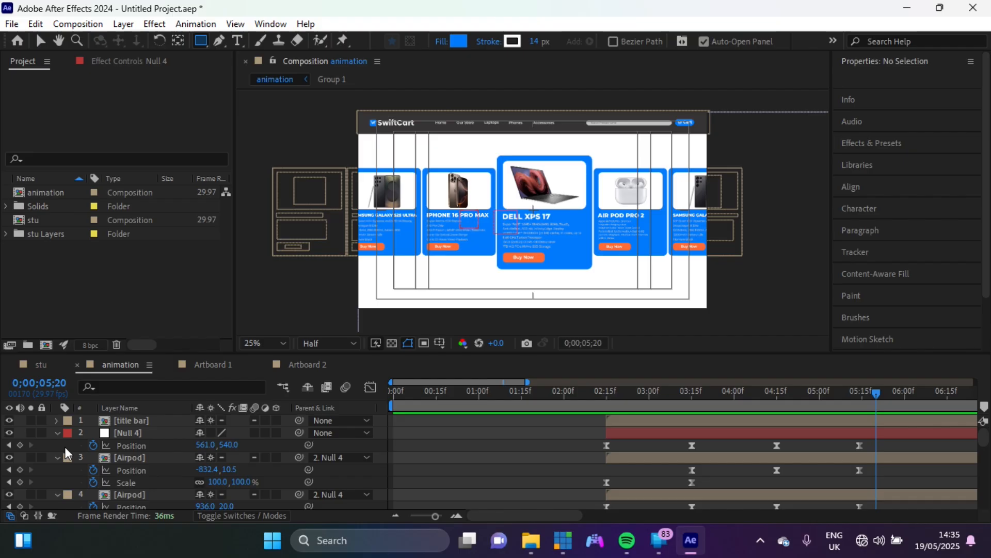
pyautogui.moveTo(417, 326)
pyautogui.mouseDown()
pyautogui.moveTo(347, 204)
pyautogui.moveTo(333, 105)
pyautogui.mouseUp()
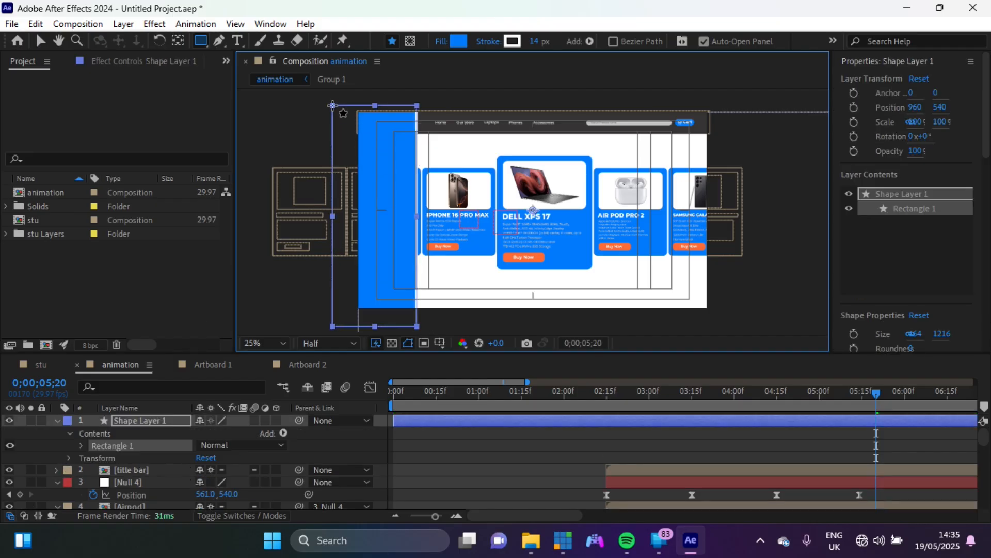
pyautogui.moveTo(533, 42); pyautogui.dragTo(435, 30)
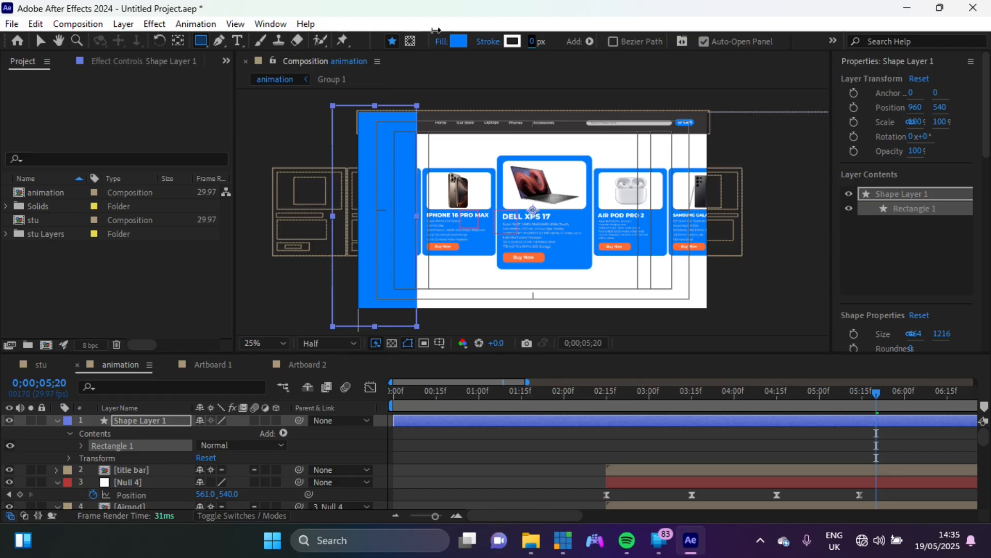
# Set the rectangle's fill to white (FFFFFF) by sampling the composition background.
pyautogui.click(457, 41)
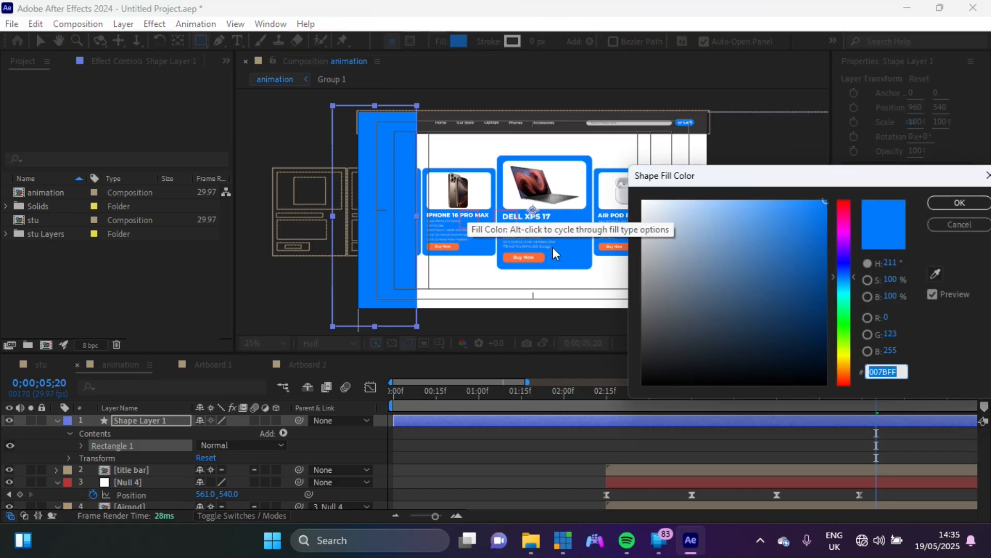
pyautogui.click(935, 275)
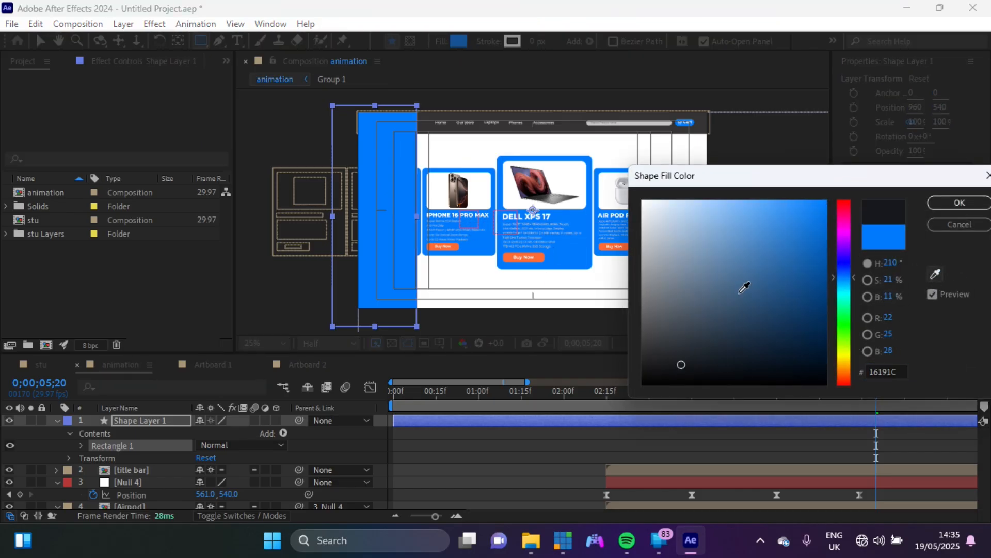
pyautogui.click(559, 286)
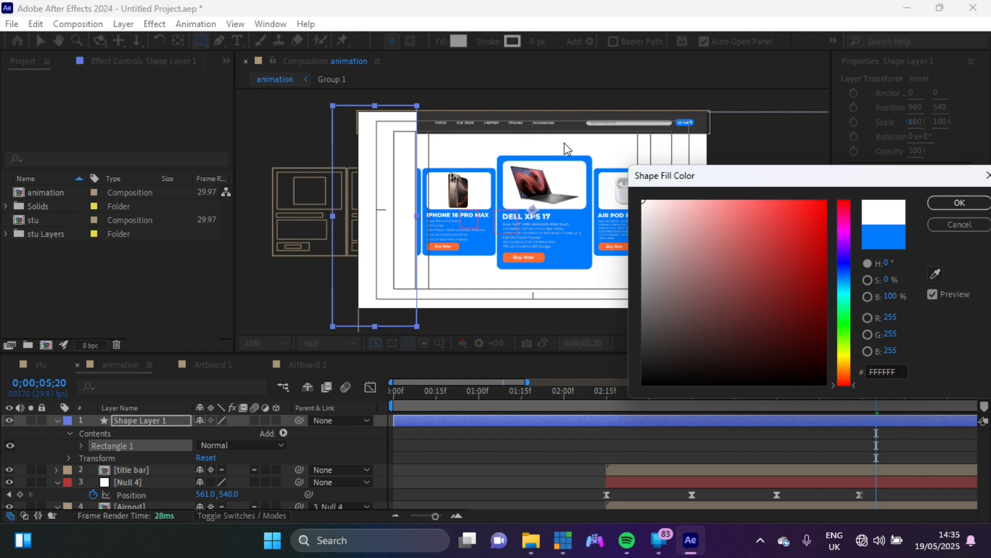
pyautogui.click(955, 204)
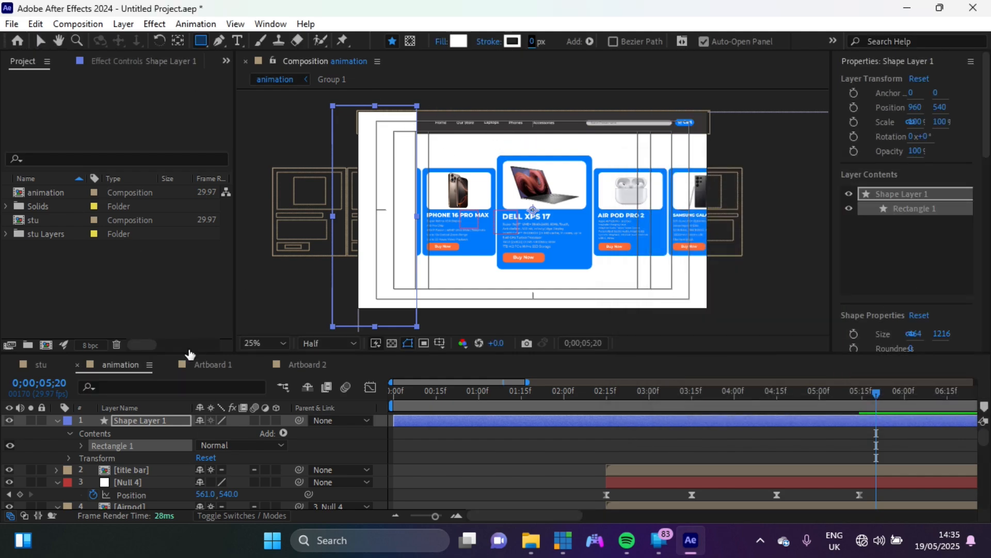
# Shift Shape Layer 1 right to about 1080, 532 and pre-compose it as Shape Layer 1 Comp 1 with all attributes moved.
pyautogui.click(138, 422)
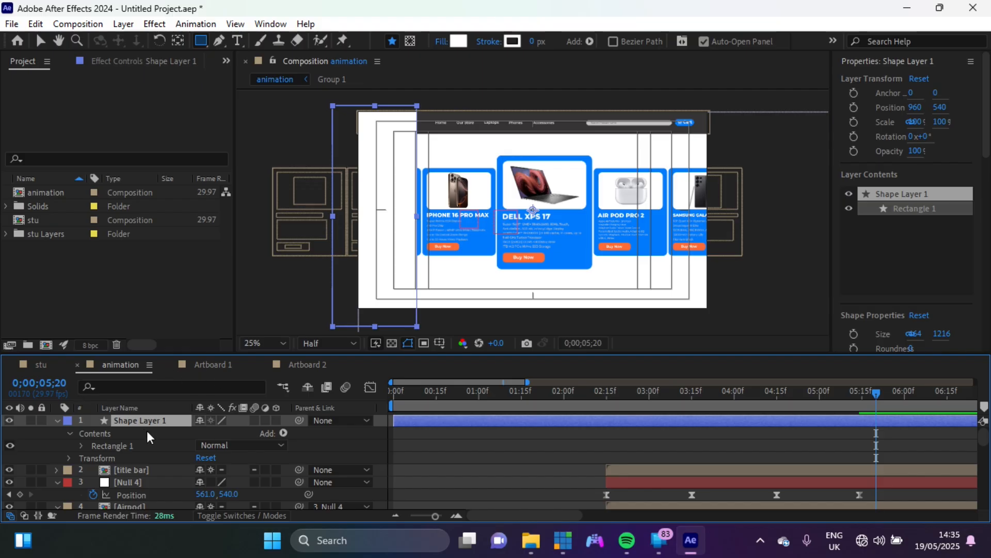
pyautogui.click(42, 45)
pyautogui.moveTo(394, 221); pyautogui.dragTo(416, 218)
pyautogui.rightClick(123, 421)
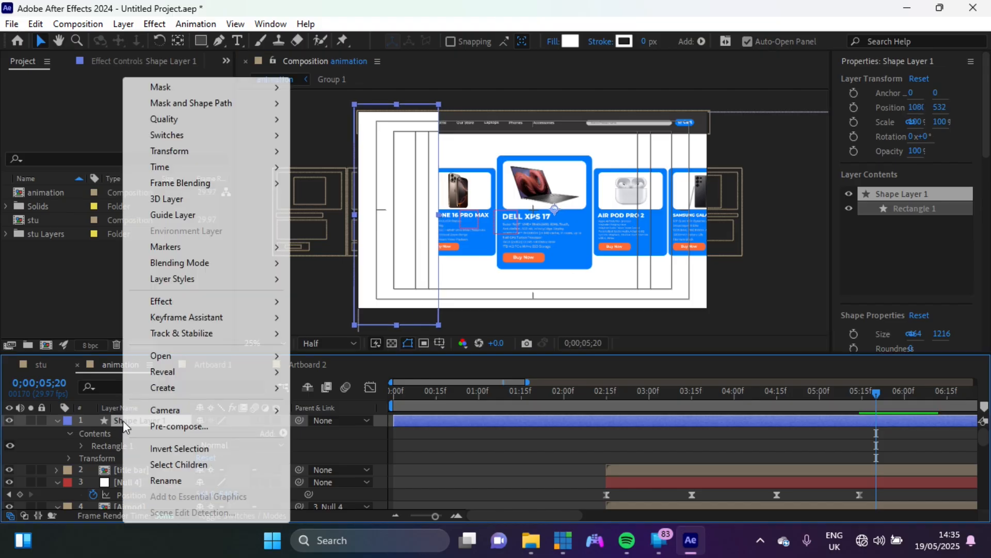
pyautogui.click(199, 425)
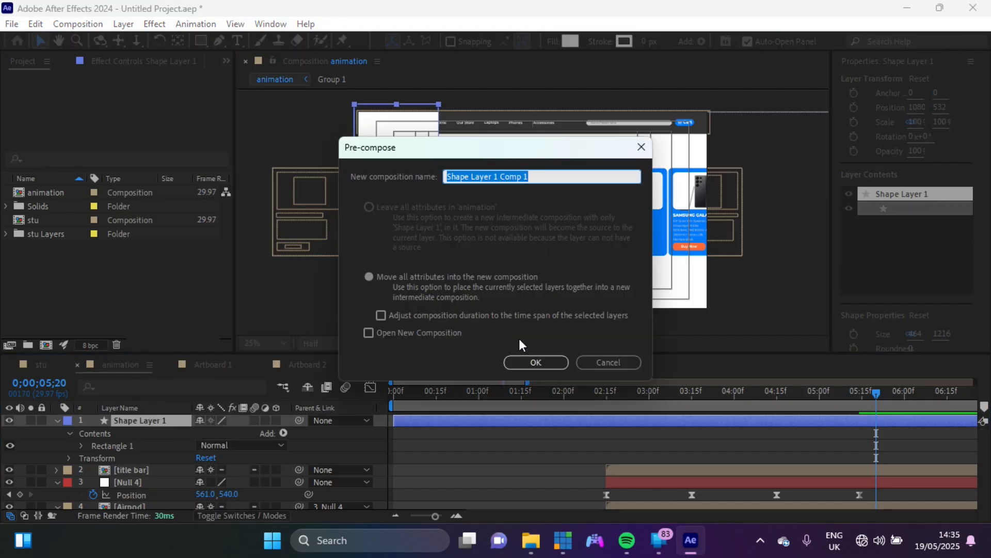
pyautogui.click(535, 366)
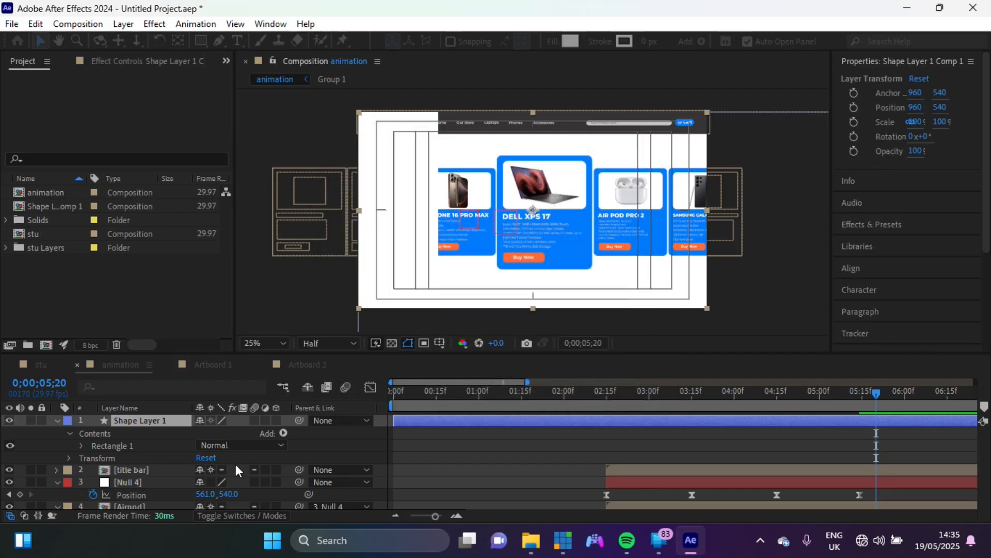
# Draw a rectangular mask on Shape Layer 1 Comp 1, taller than the frame and just left of its centre, and invert it.
pyautogui.click(200, 40)
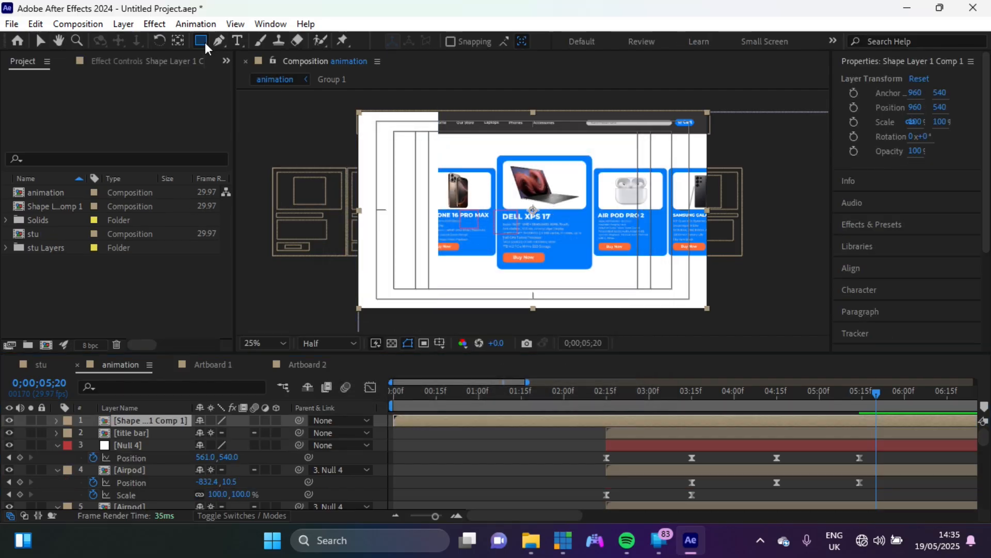
pyautogui.moveTo(518, 103)
pyautogui.mouseDown()
pyautogui.moveTo(455, 201)
pyautogui.moveTo(404, 302)
pyautogui.moveTo(406, 322)
pyautogui.mouseUp()
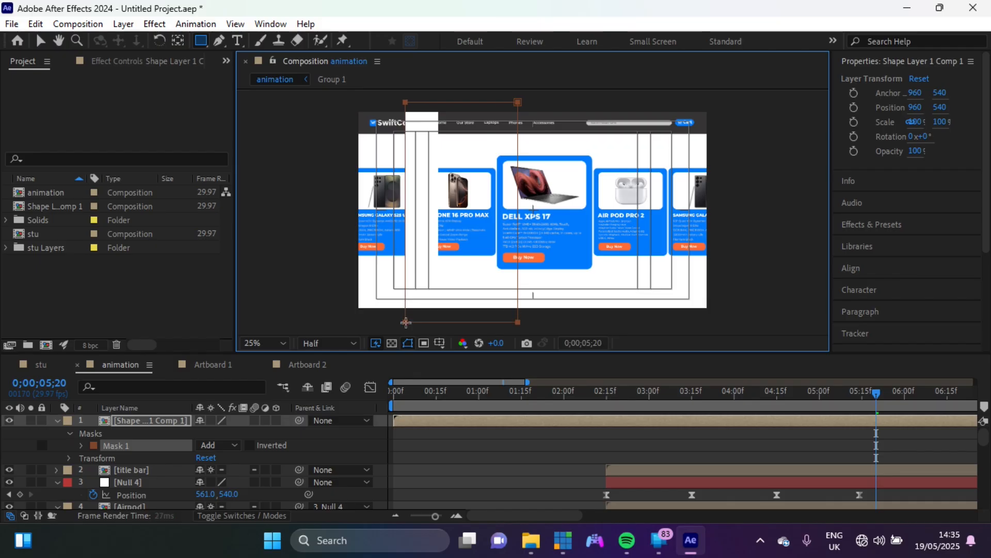
pyautogui.click(250, 447)
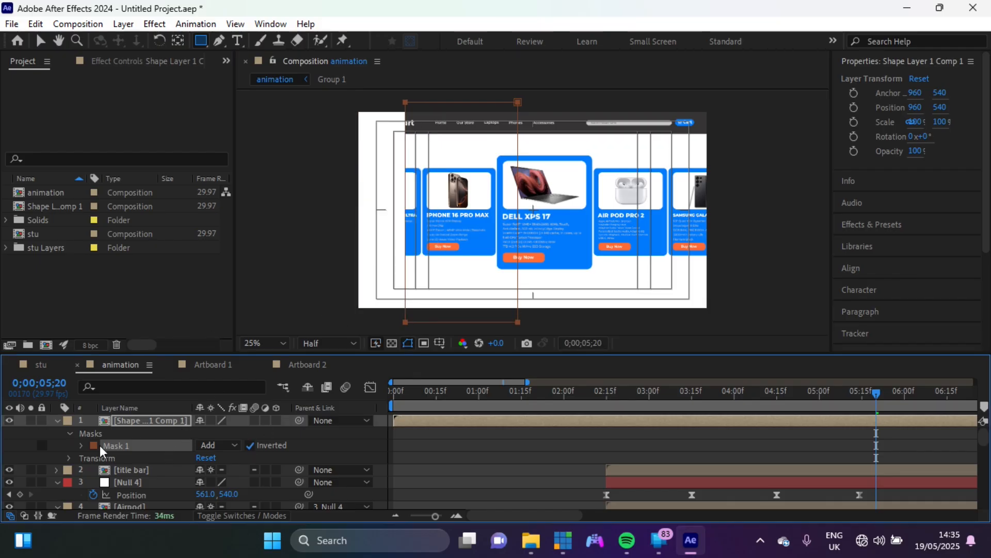
# Feather the shape comp's inverted mask by 178 pixels in both directions.
pyautogui.click(82, 445)
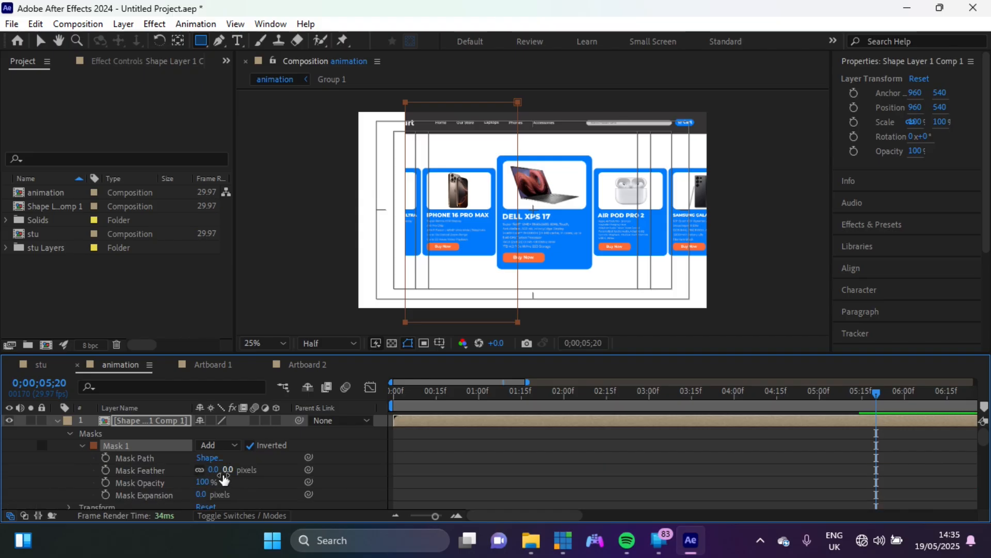
pyautogui.moveTo(213, 469); pyautogui.dragTo(339, 466)
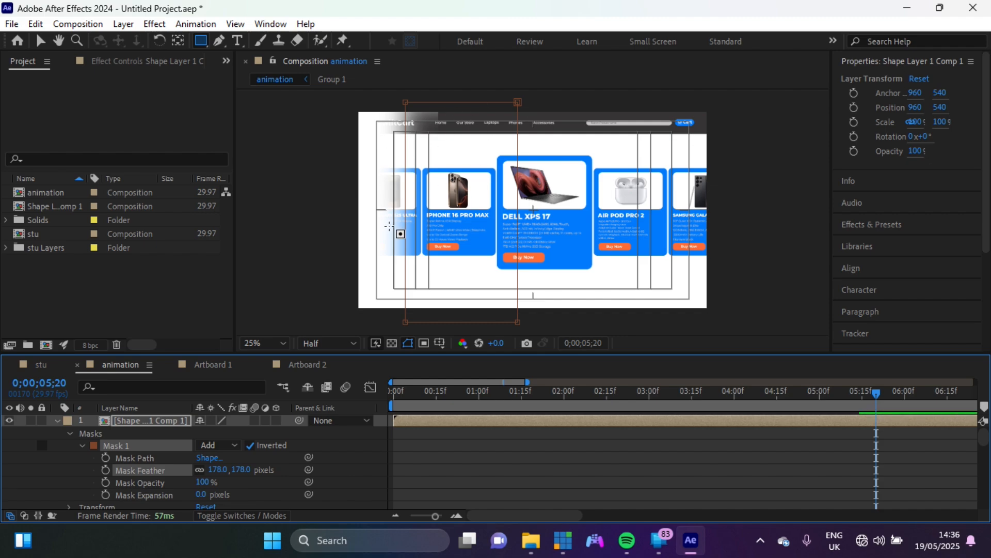
pyautogui.click(41, 42)
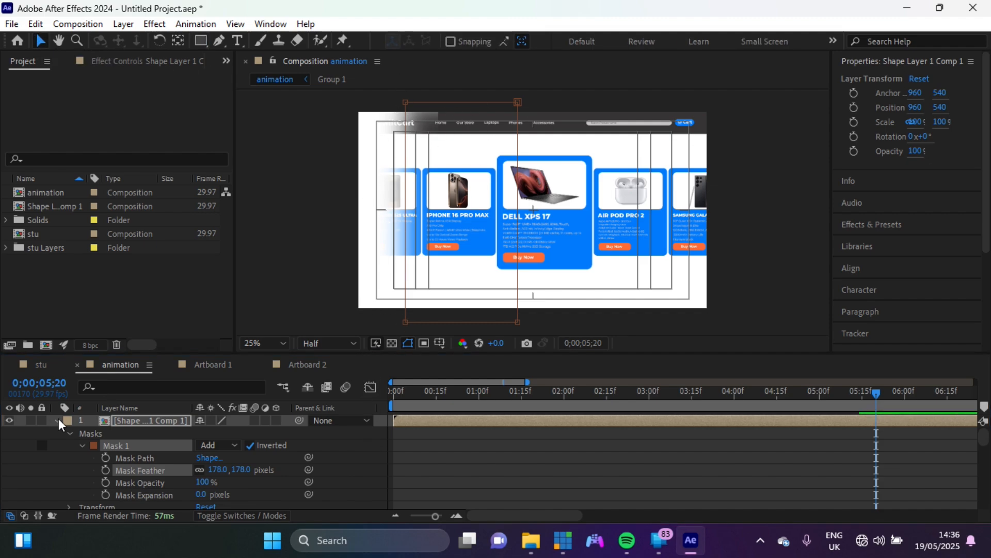
# Collapse the masked shape comp's properties and move it below the title bar layer.
pyautogui.click(57, 420)
pyautogui.click(79, 457)
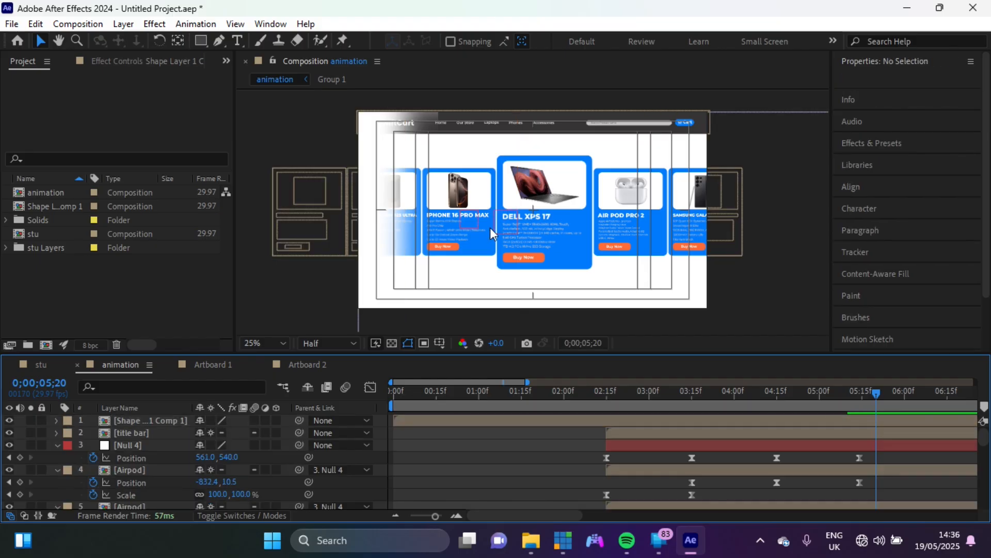
pyautogui.click(140, 420)
pyautogui.moveTo(139, 422); pyautogui.dragTo(140, 439)
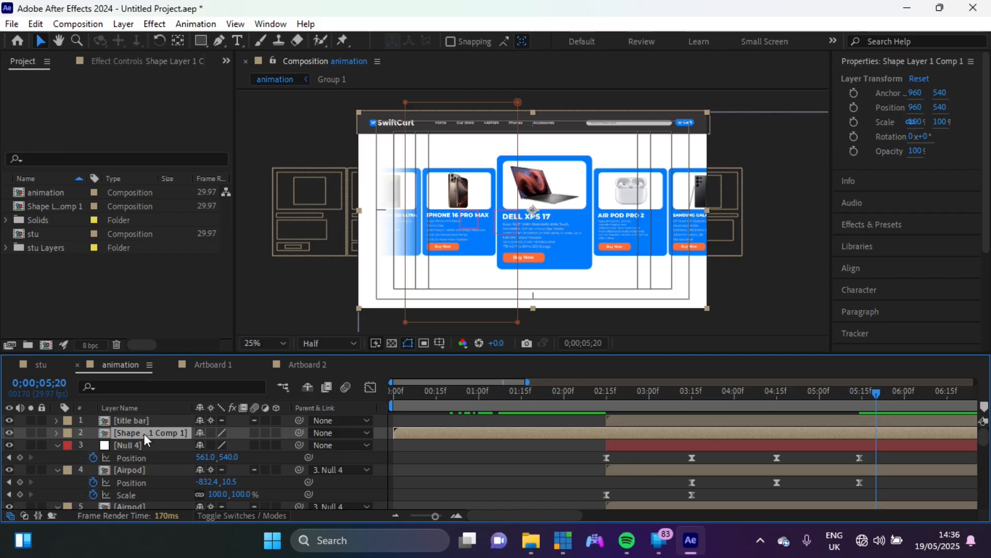
# Duplicate the masked shape comp and flip the copy horizontally by unlinking its scale and setting it to -100, 100%.
pyautogui.hotkey('ctrl', 'd')
pyautogui.press('s')
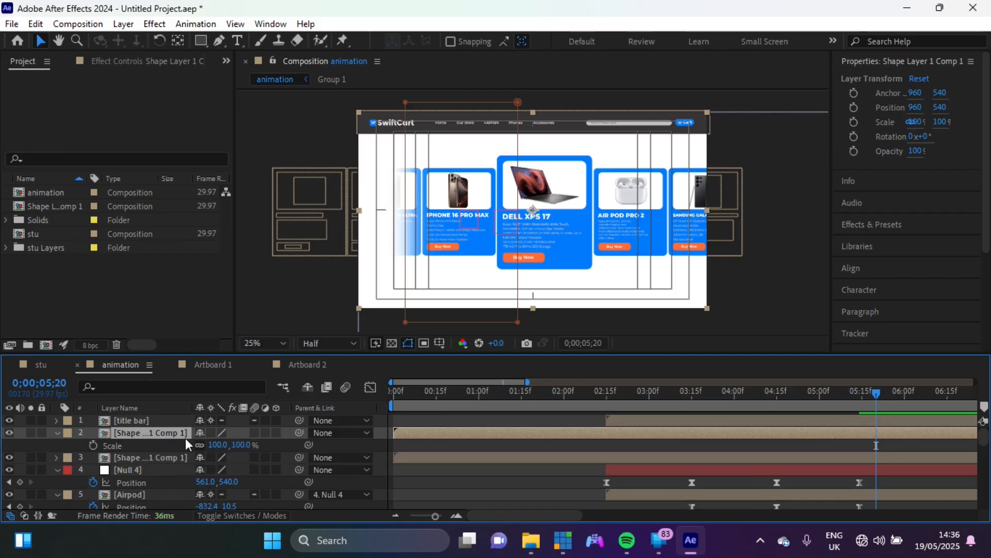
pyautogui.click(200, 445)
pyautogui.click(217, 444)
pyautogui.press('Left')
pyautogui.write('-')
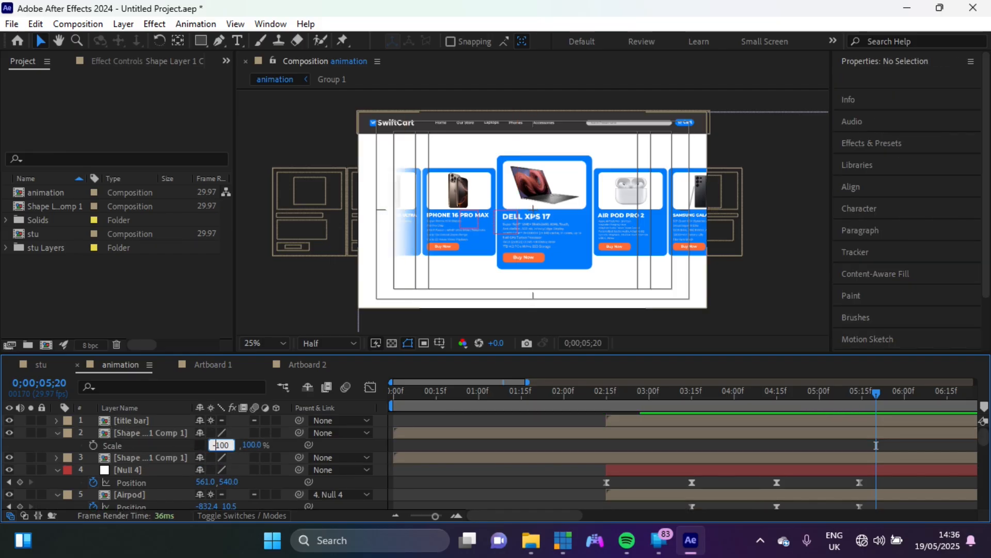
pyautogui.press('Return')
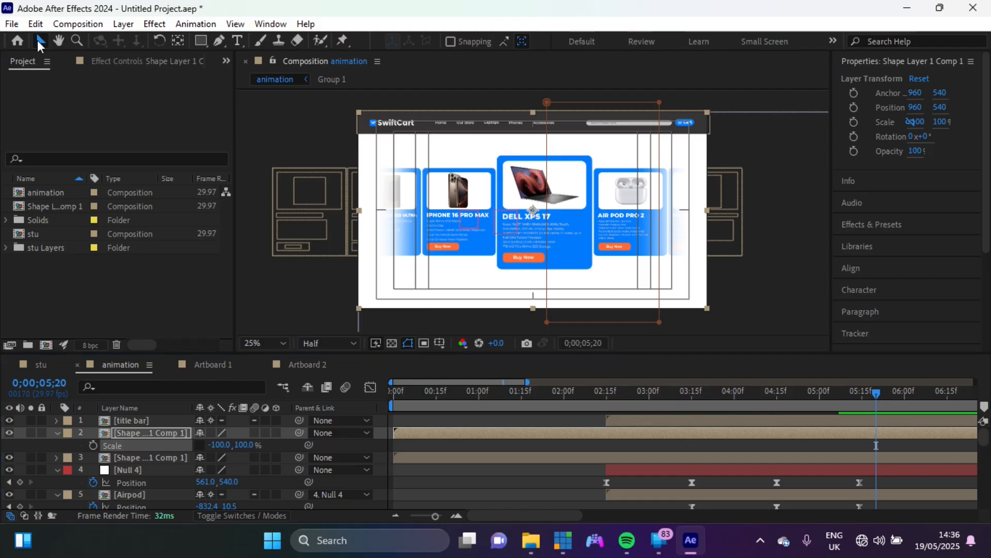
pyautogui.click(150, 456)
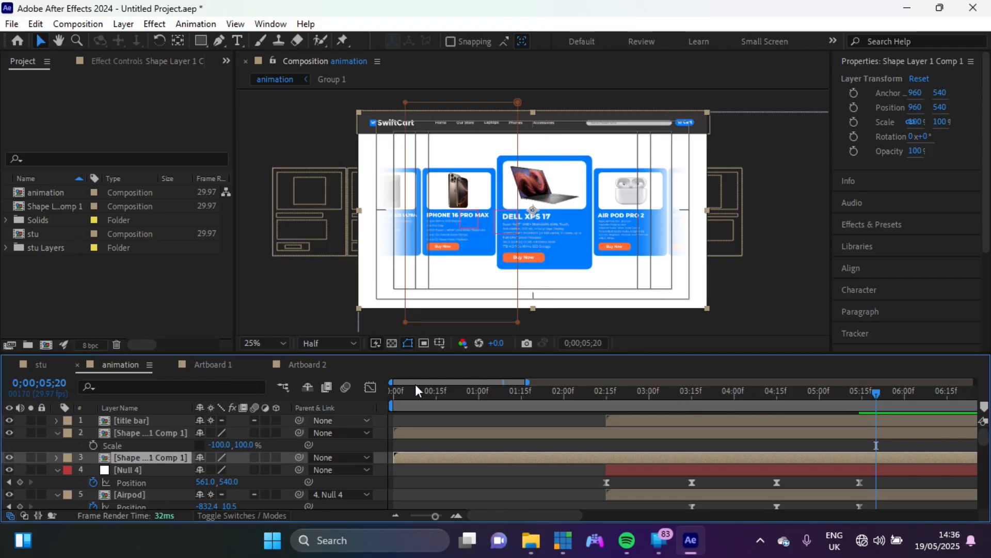
pyautogui.click(562, 270)
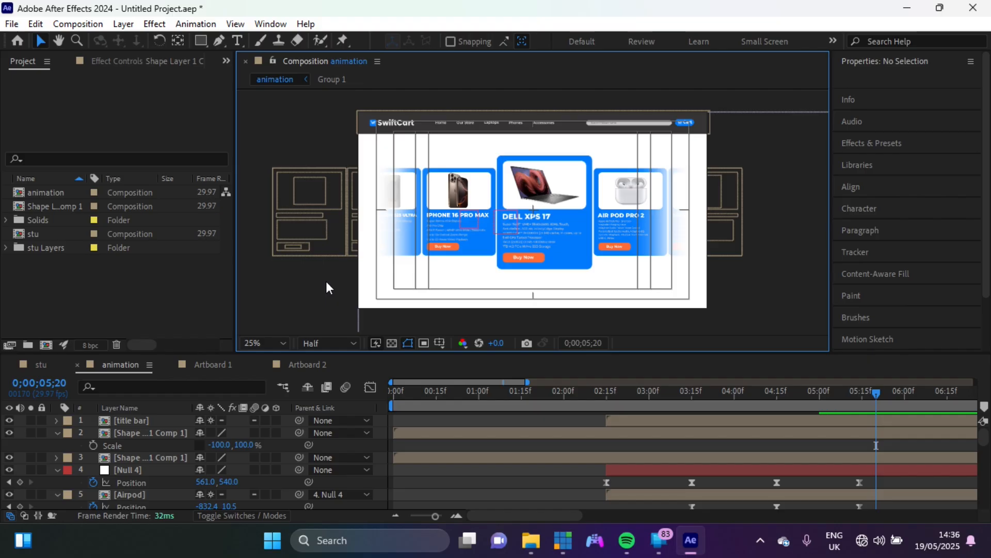
# Hide the Title/Action Safe guides in the composition view.
pyautogui.click(439, 343)
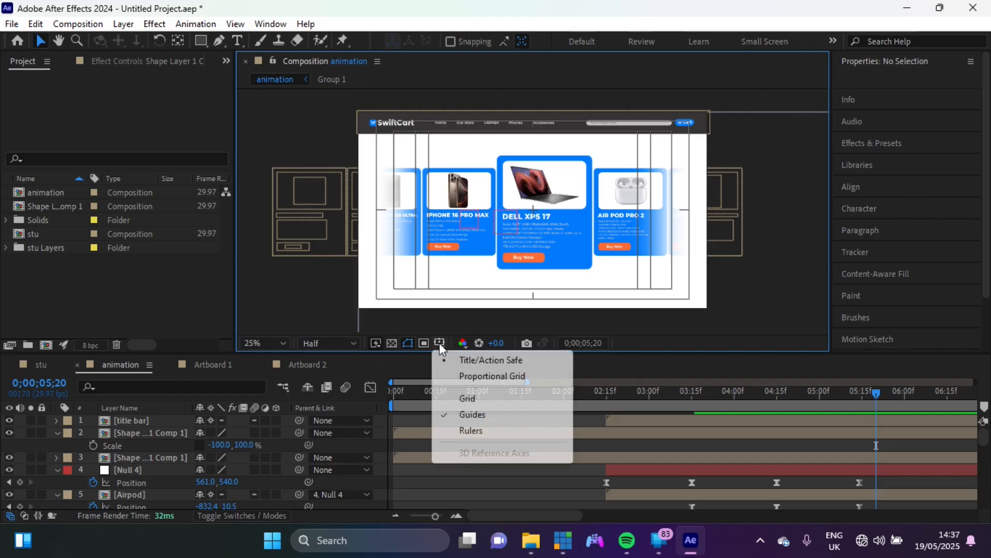
pyautogui.click(470, 358)
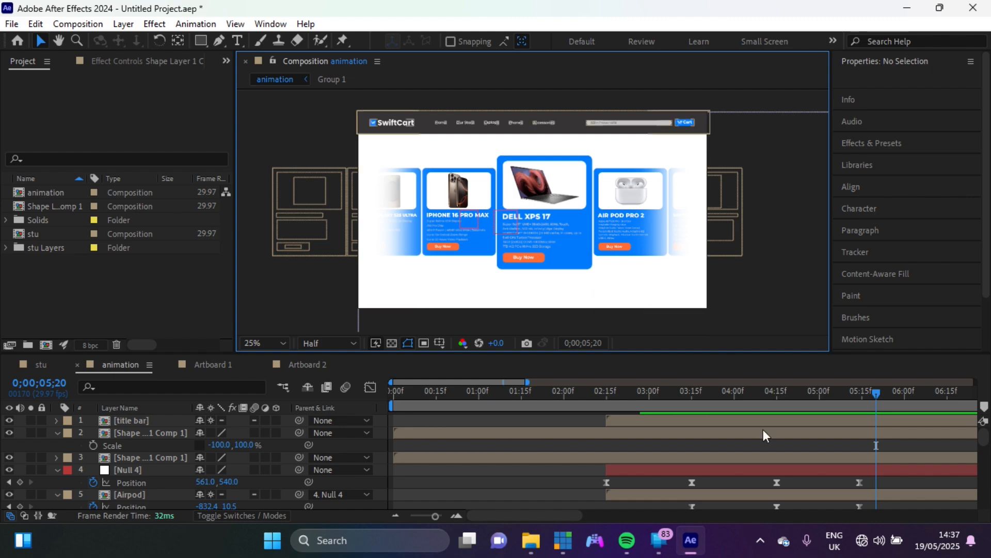
pyautogui.press('.')
pyautogui.press(',')
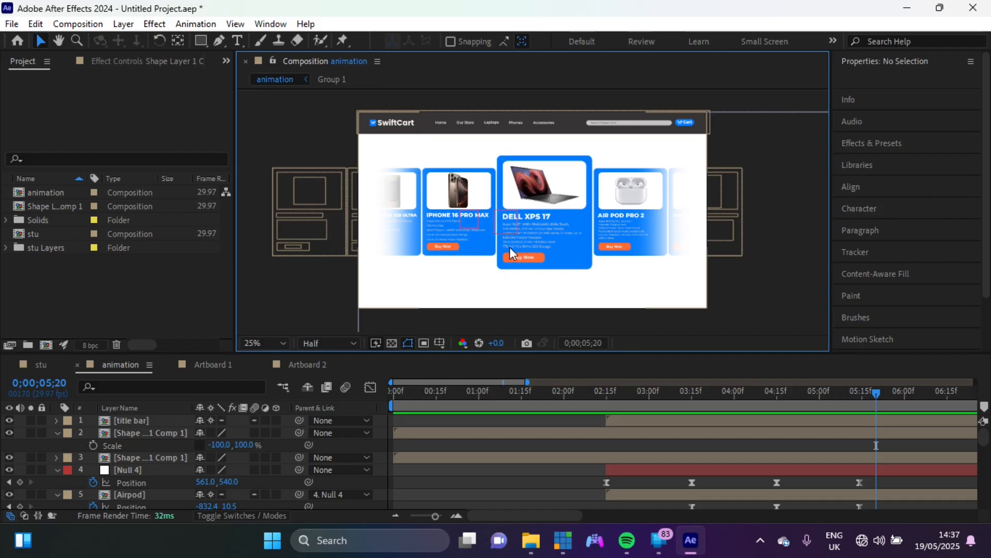
# Go to 0;00;02;15 and move the mouse layer to the top of the layer stack.
pyautogui.click(606, 392)
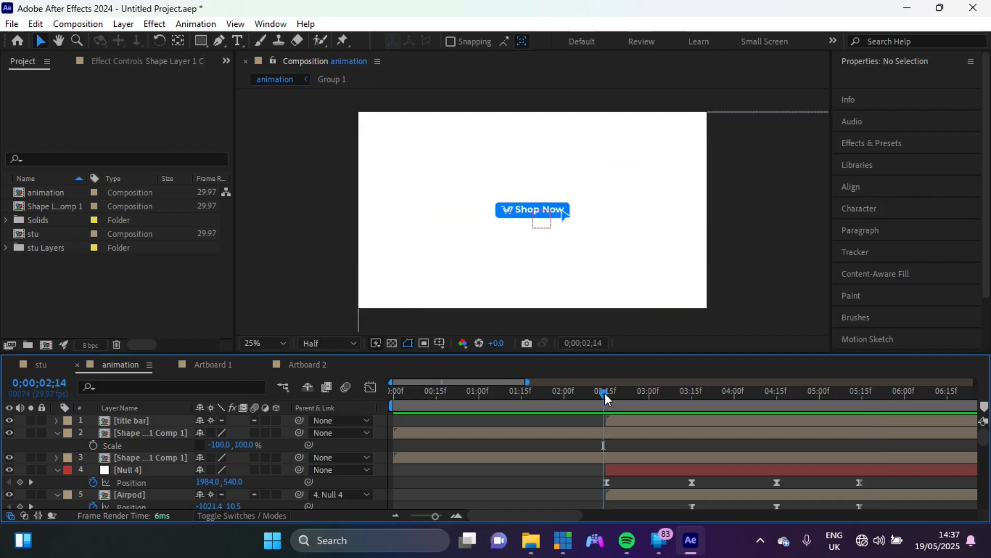
pyautogui.click(607, 396)
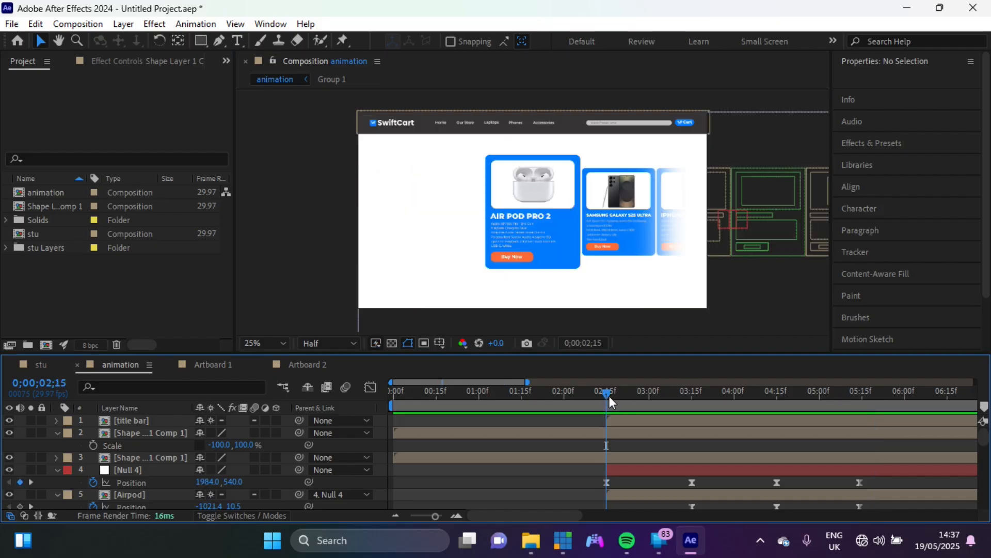
pyautogui.scroll(-10, 175, 454)
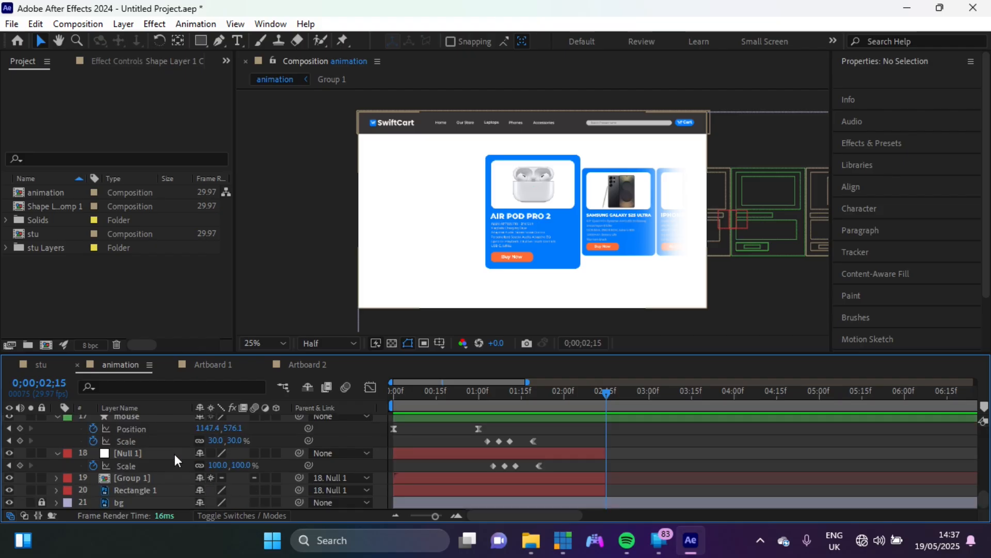
pyautogui.scroll(3, 175, 454)
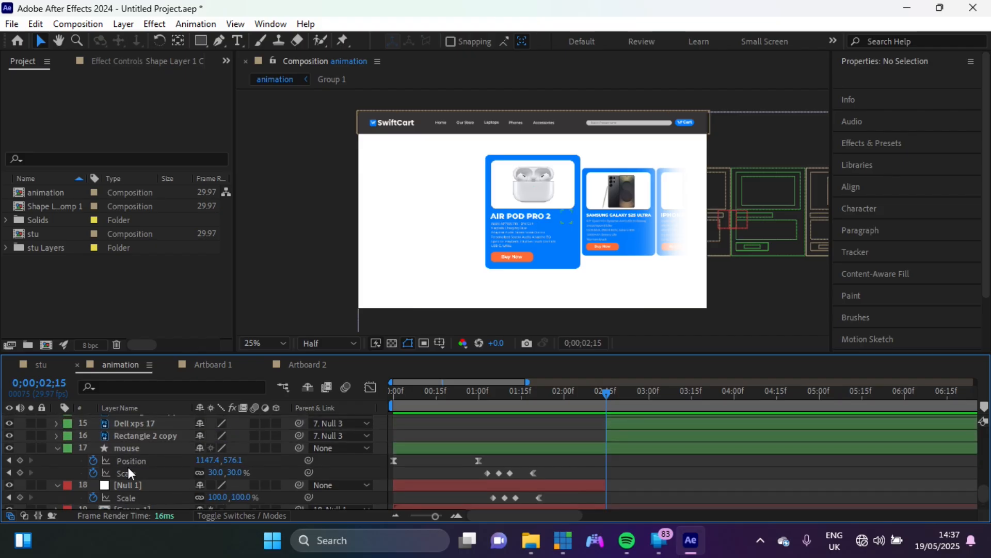
pyautogui.click(128, 449)
pyautogui.moveTo(129, 450); pyautogui.dragTo(131, 416)
# Select both masked shape comps and shift them to start at 0;00;02;15.
pyautogui.moveTo(532, 458); pyautogui.dragTo(532, 497)
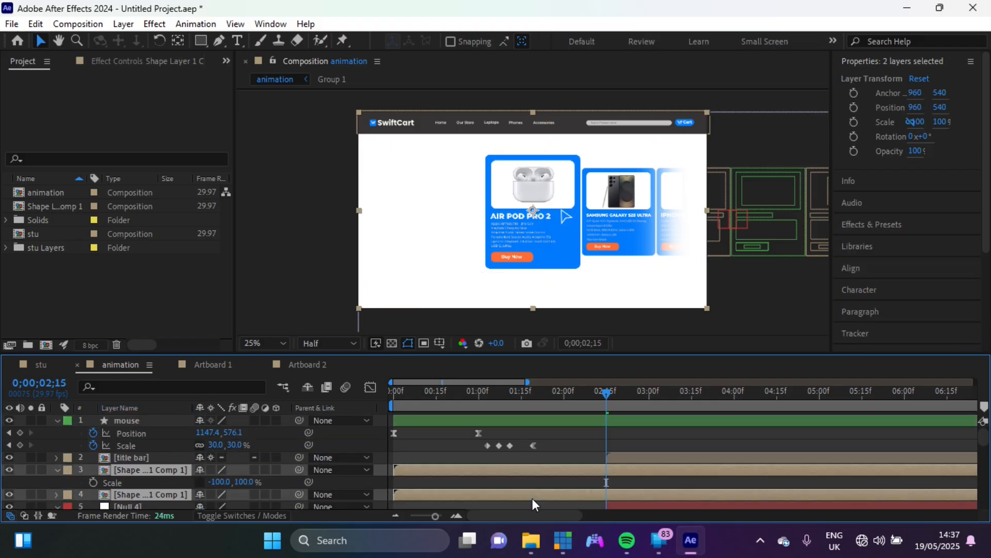
pyautogui.press('[')
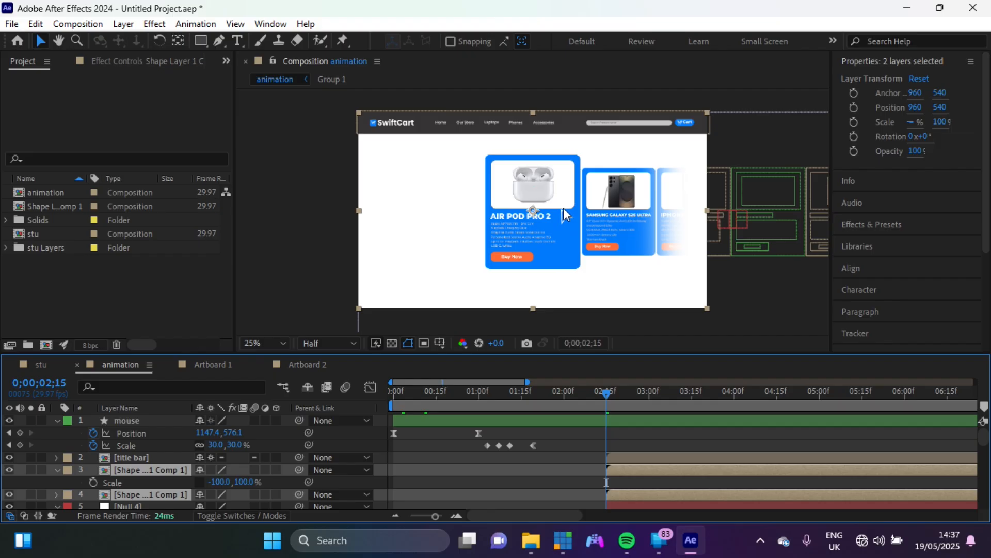
pyautogui.click(566, 209)
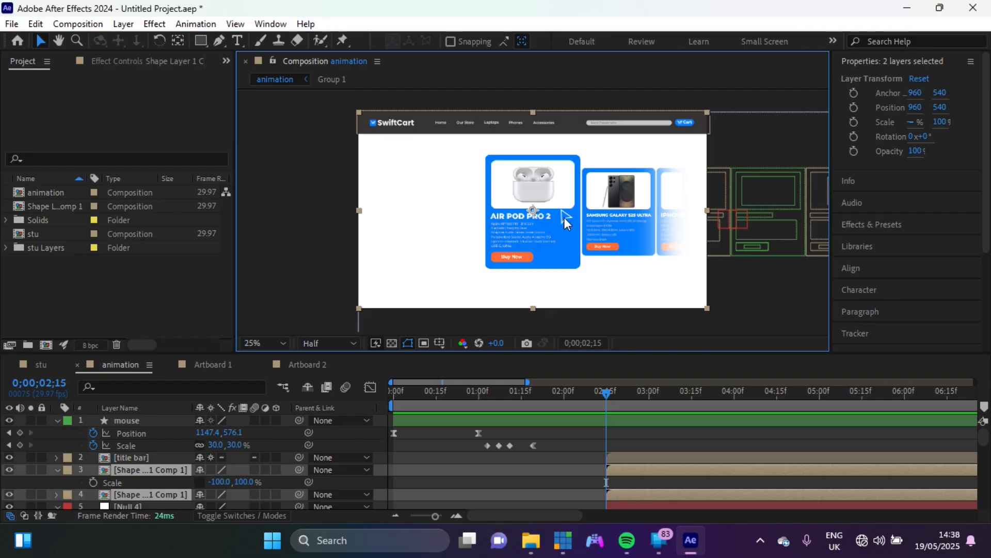
# Add a Position keyframe to the mouse layer at 0;00;02;15 and set its X position to 1813.4 at 0;00;03;00.
pyautogui.click(584, 392)
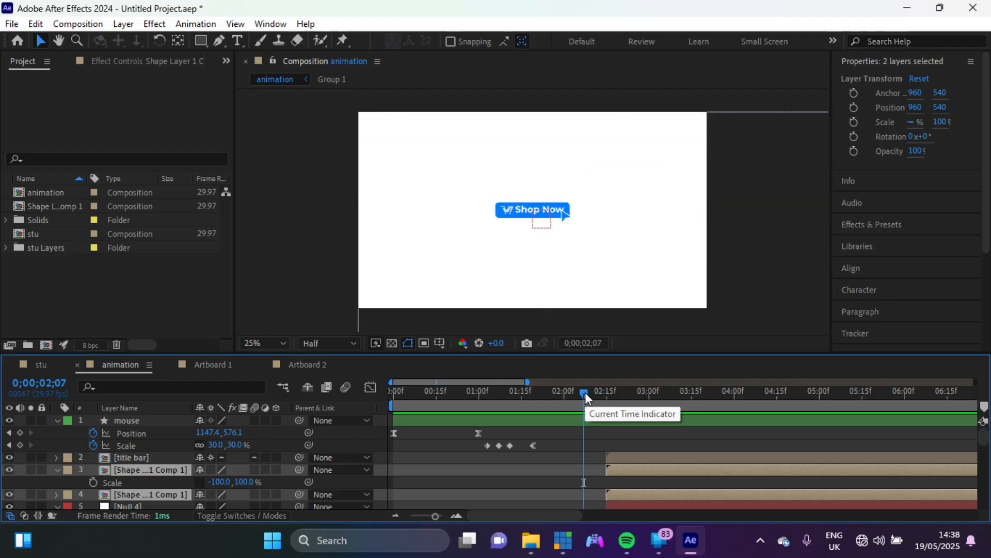
pyautogui.moveTo(584, 392); pyautogui.dragTo(609, 404)
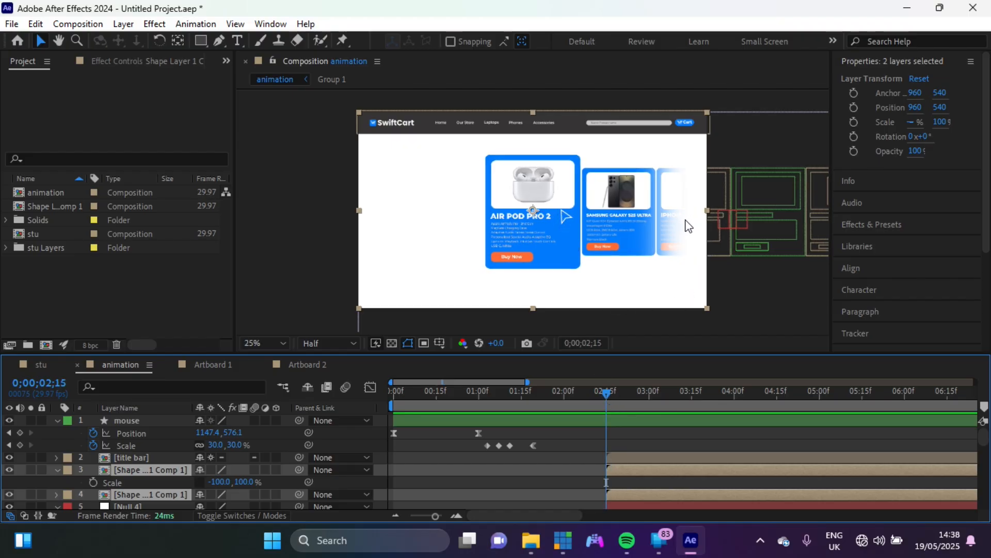
pyautogui.click(459, 422)
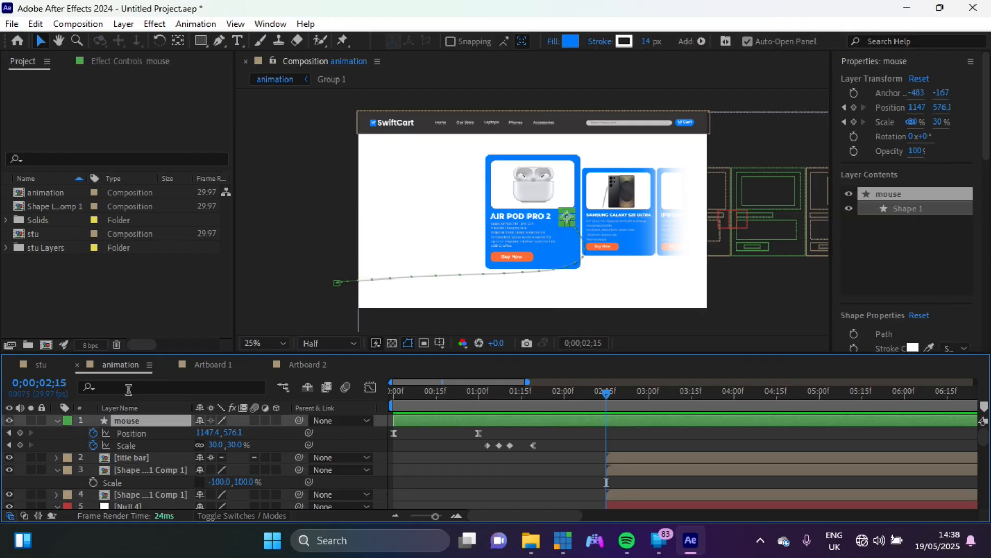
pyautogui.click(20, 433)
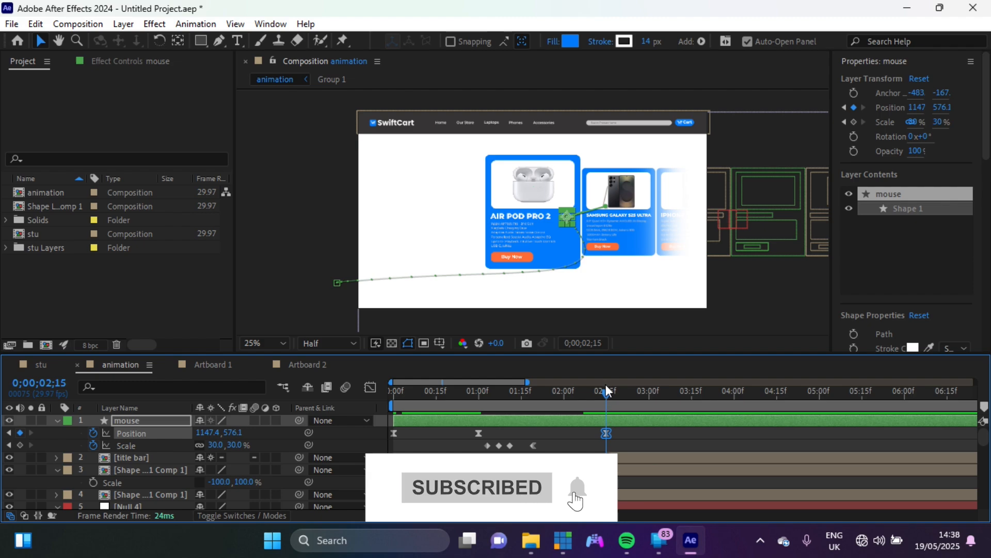
pyautogui.moveTo(608, 393); pyautogui.dragTo(650, 397)
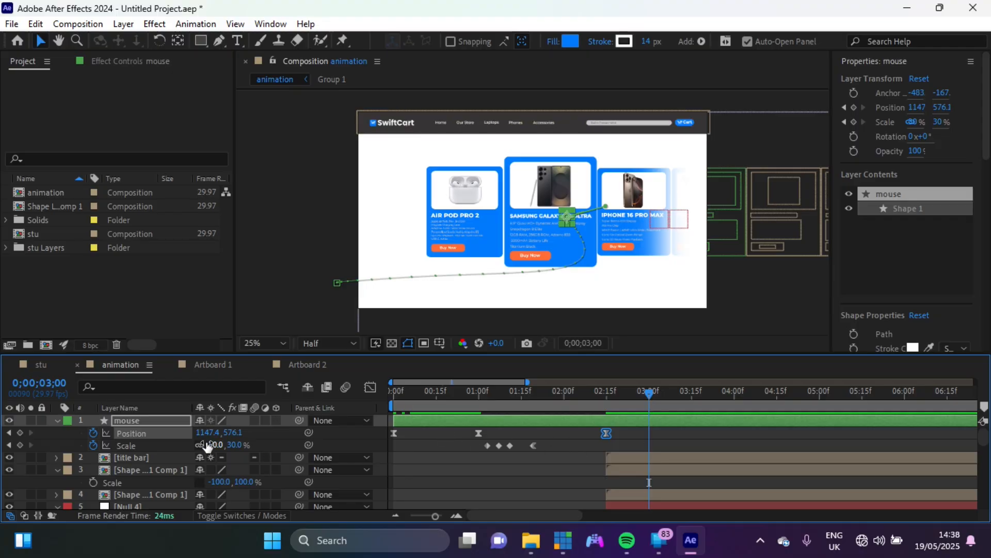
pyautogui.moveTo(212, 435); pyautogui.dragTo(668, 409)
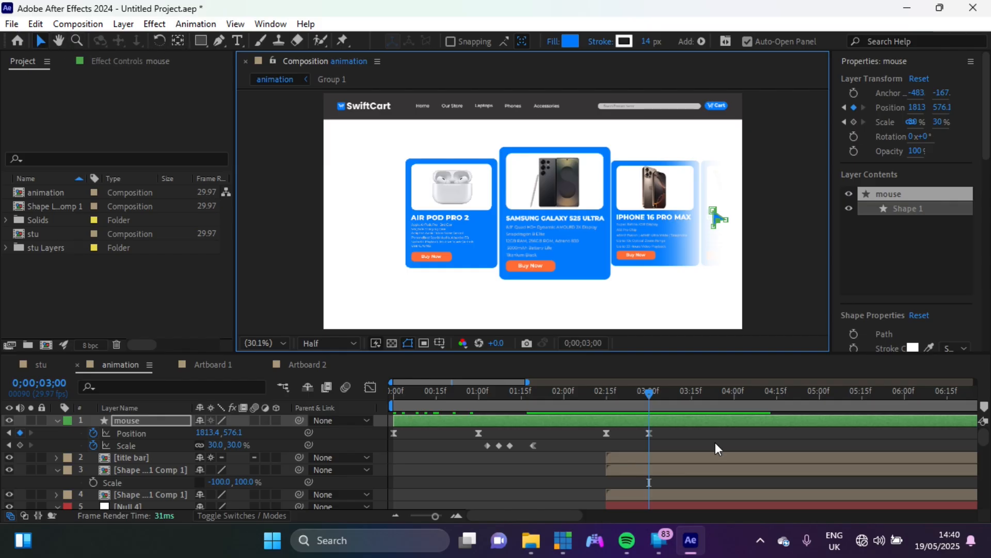
# Try bending the mouse layer's motion path by moving it down to 1633.2, 825.3 at 0;00;02;22.
pyautogui.click(627, 395)
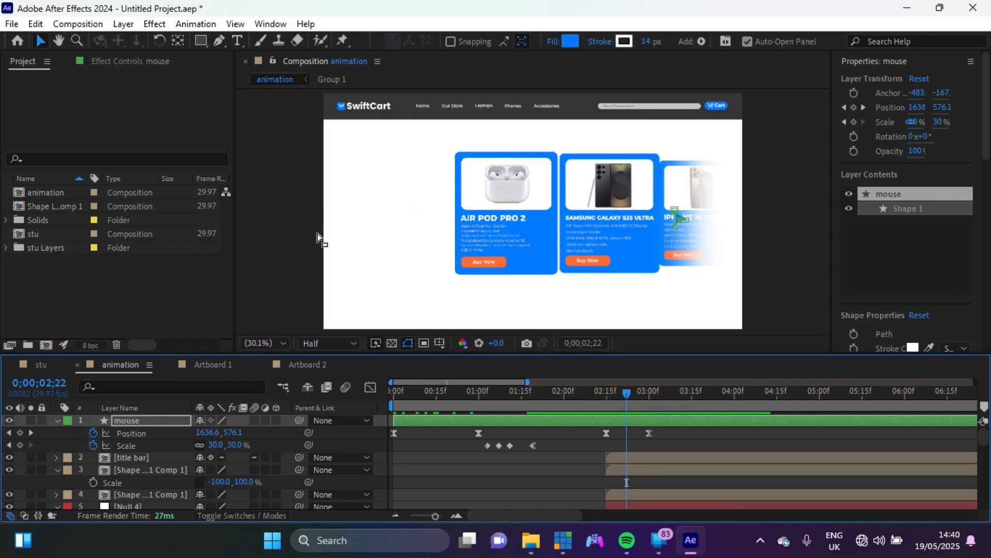
pyautogui.click(723, 443)
pyautogui.click(702, 420)
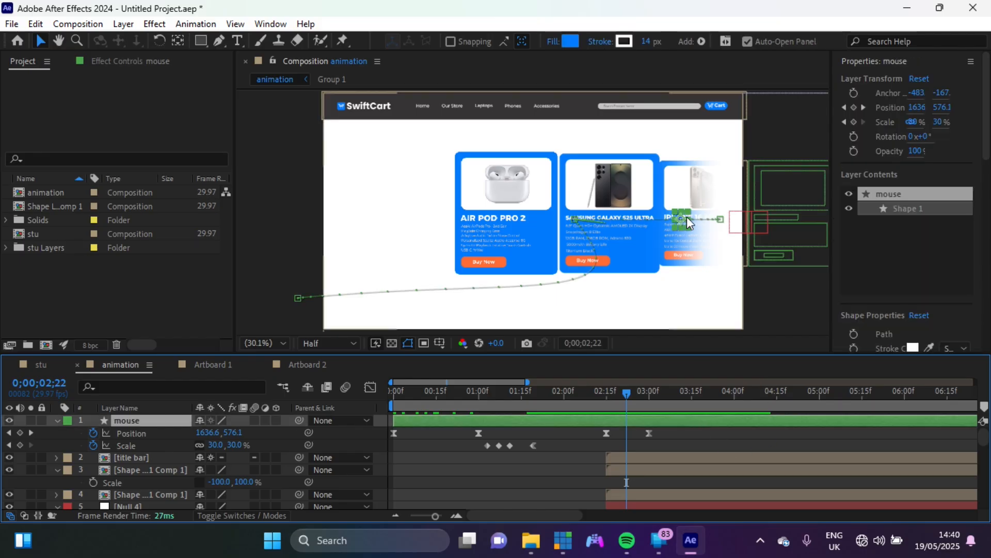
pyautogui.moveTo(682, 218); pyautogui.dragTo(680, 271)
pyautogui.press('Down')
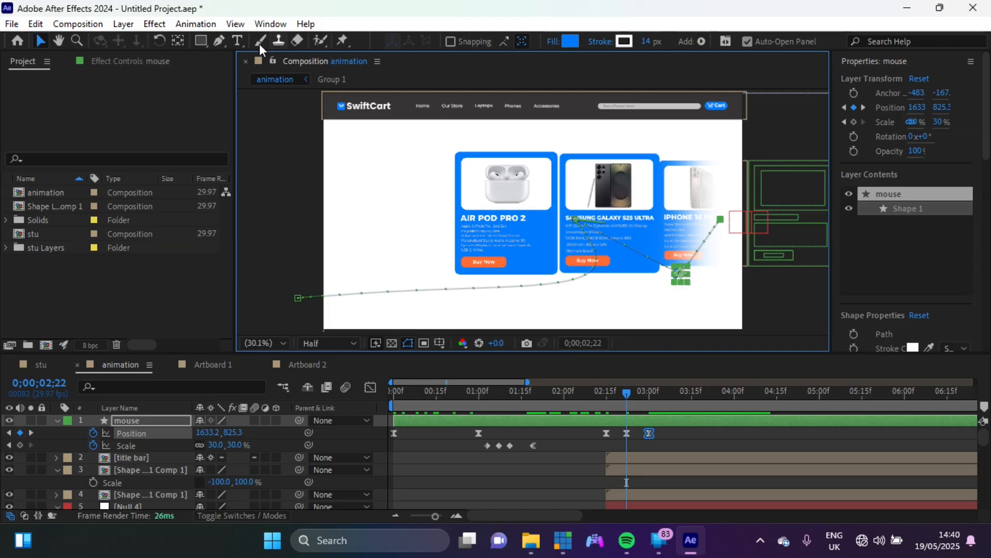
# Remove the mouse layer's Position keyframe at 0;00;02;22 and curve its motion path downward using the end keyframe's direction handle.
pyautogui.click(219, 41)
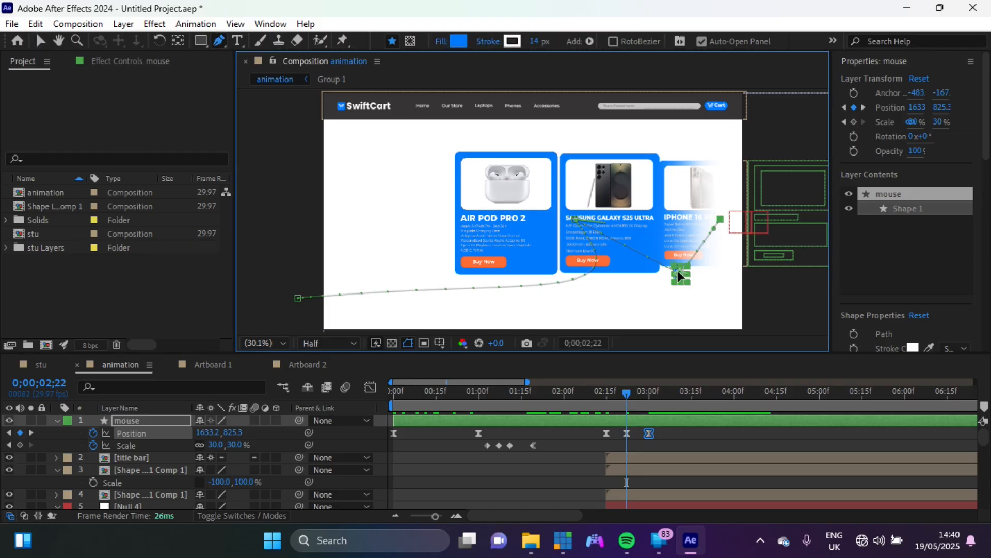
pyautogui.click(627, 435)
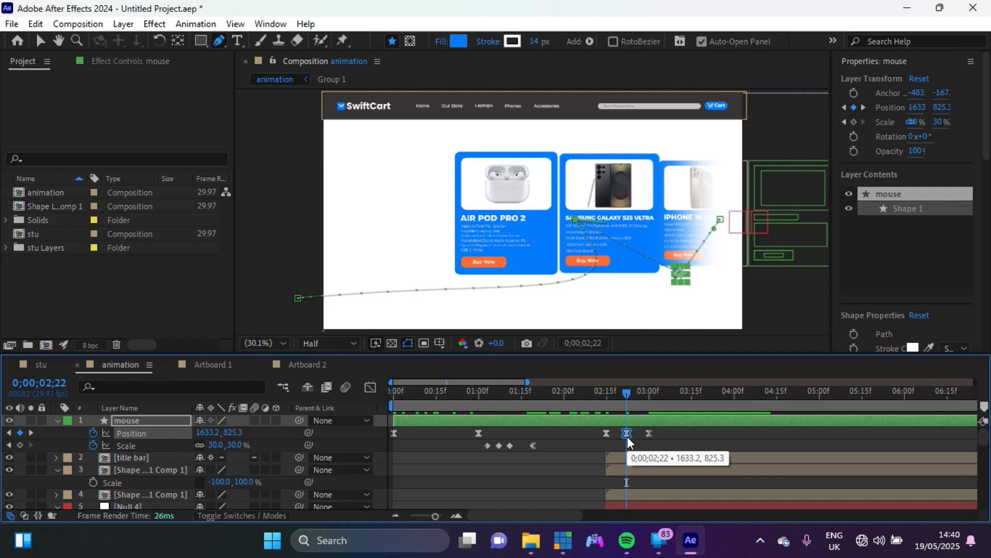
pyautogui.click(721, 221)
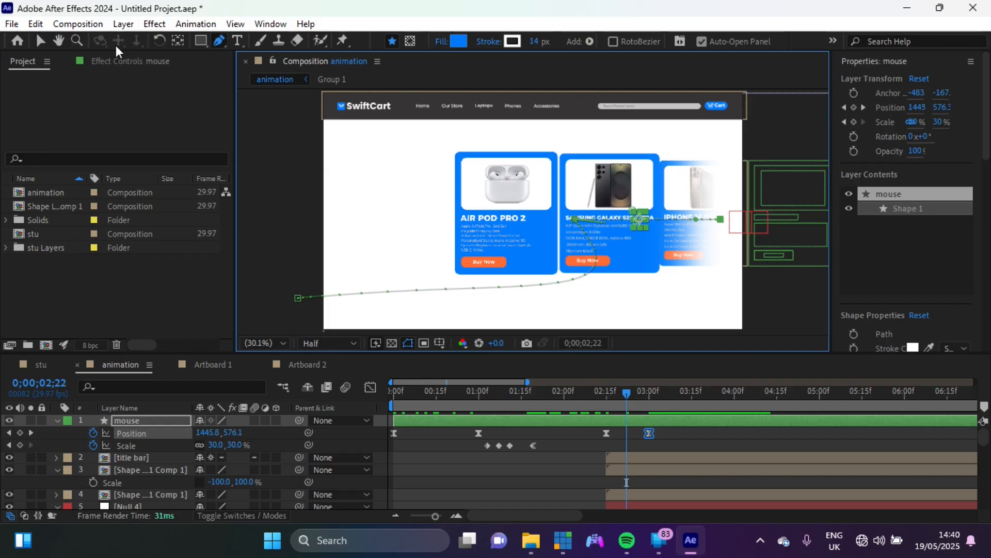
pyautogui.click(41, 42)
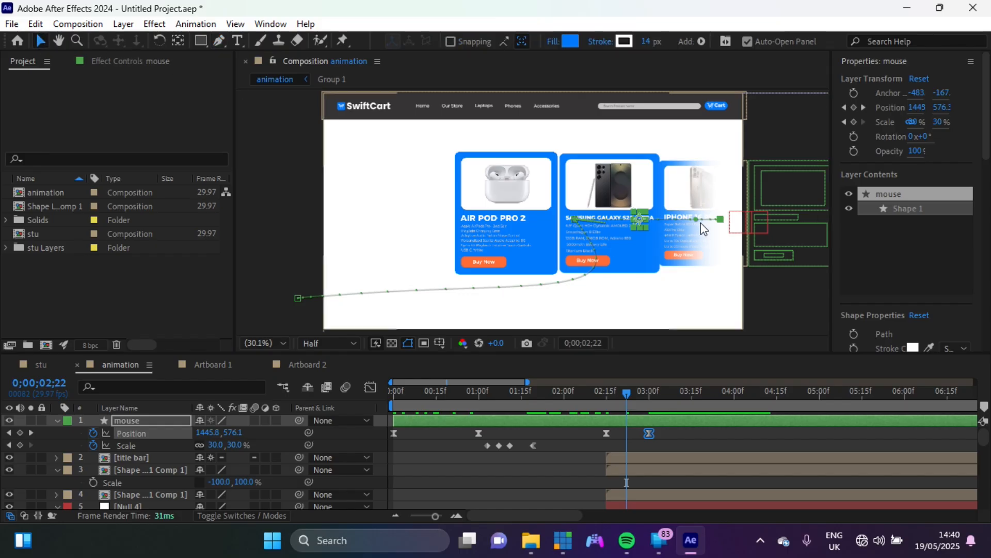
pyautogui.moveTo(694, 220); pyautogui.dragTo(720, 393)
# Copy the mouse layer's Position keyframe from 0;00;01;00 and place the duplicate at about 0;00;02;03.
pyautogui.moveTo(499, 395); pyautogui.dragTo(541, 409)
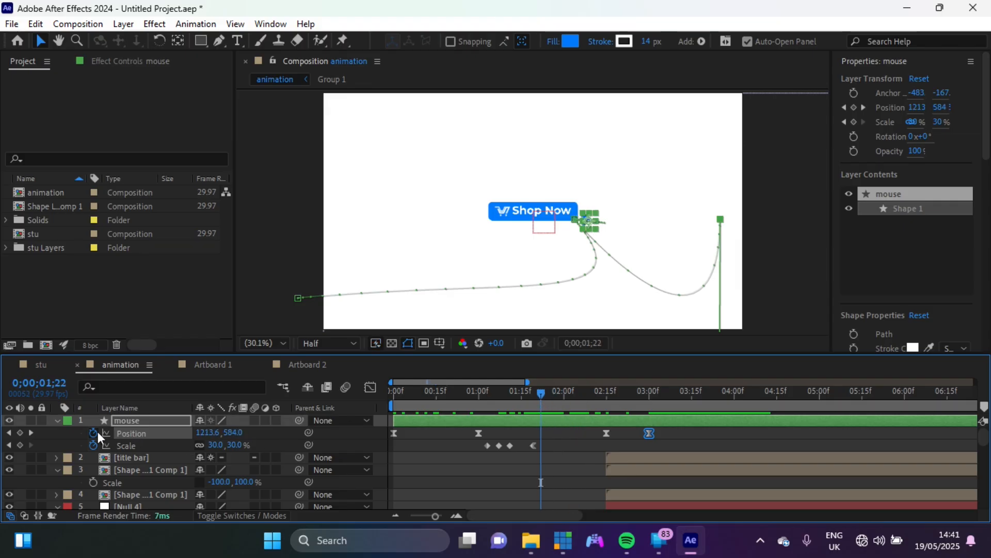
pyautogui.click(479, 434)
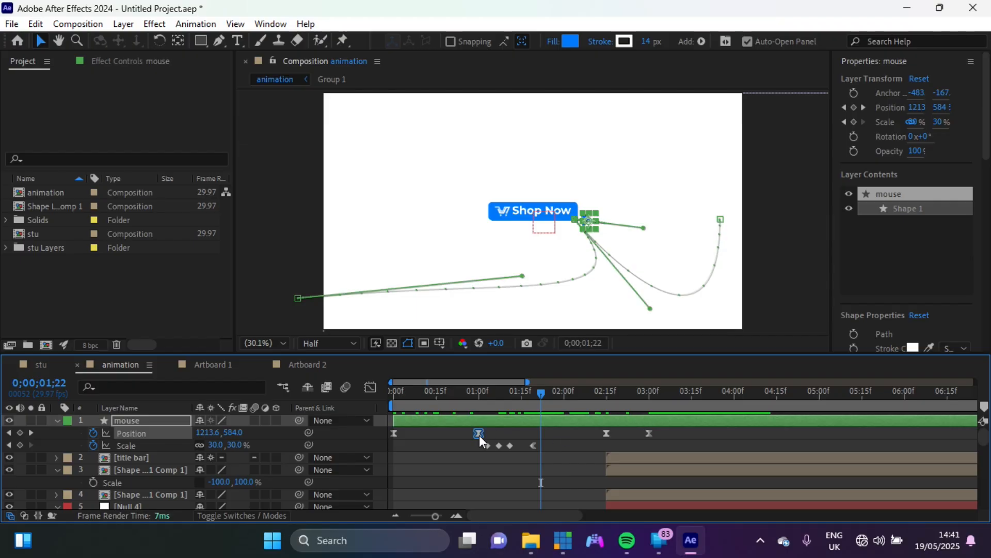
pyautogui.hotkey('ctrl', 'c')
pyautogui.hotkey('ctrl', 'v')
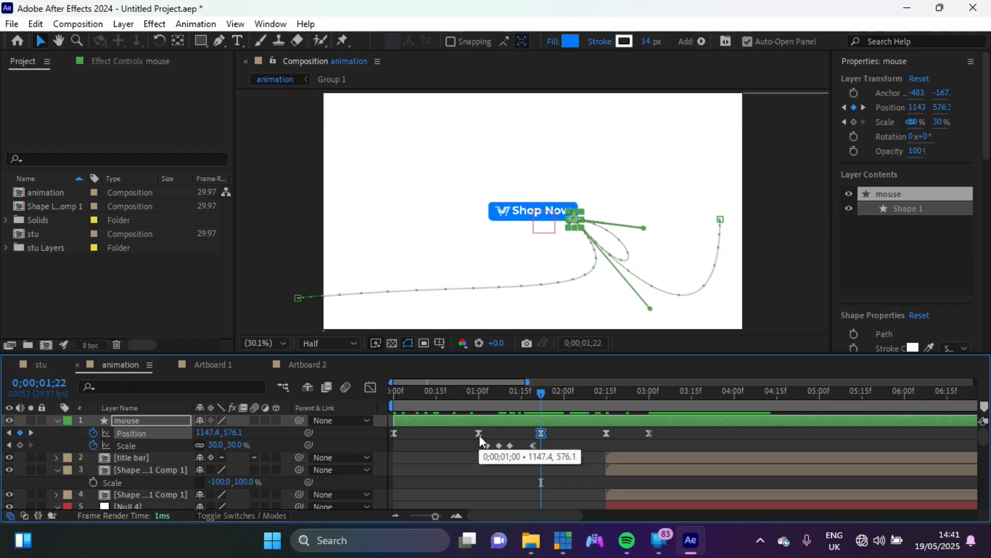
# Reshape the speed graph of the mouse's final move so it peaks early and eases slowly into the last keyframe, and preview it.
pyautogui.moveTo(669, 435); pyautogui.dragTo(606, 435)
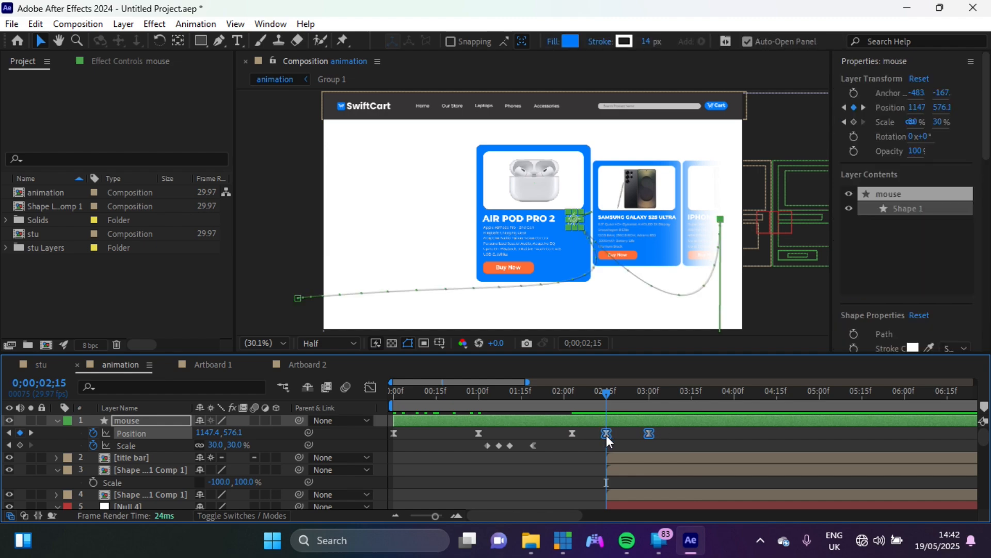
pyautogui.click(375, 388)
pyautogui.moveTo(680, 426); pyautogui.dragTo(627, 481)
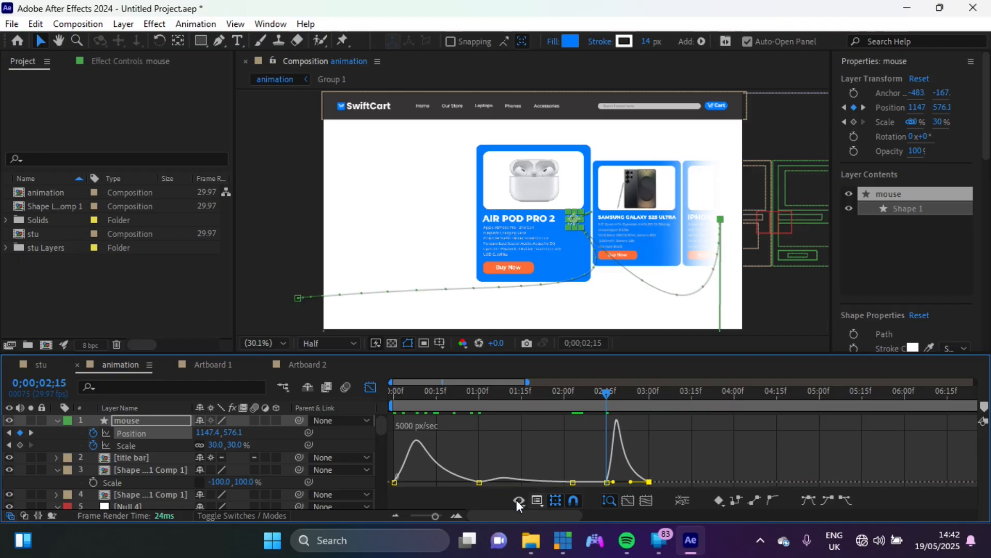
pyautogui.click(370, 387)
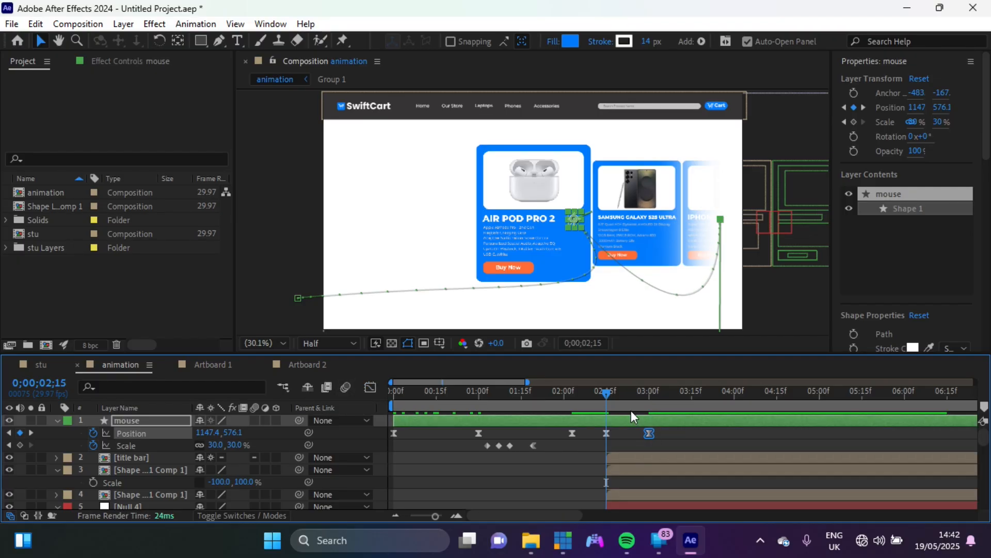
pyautogui.press('space')
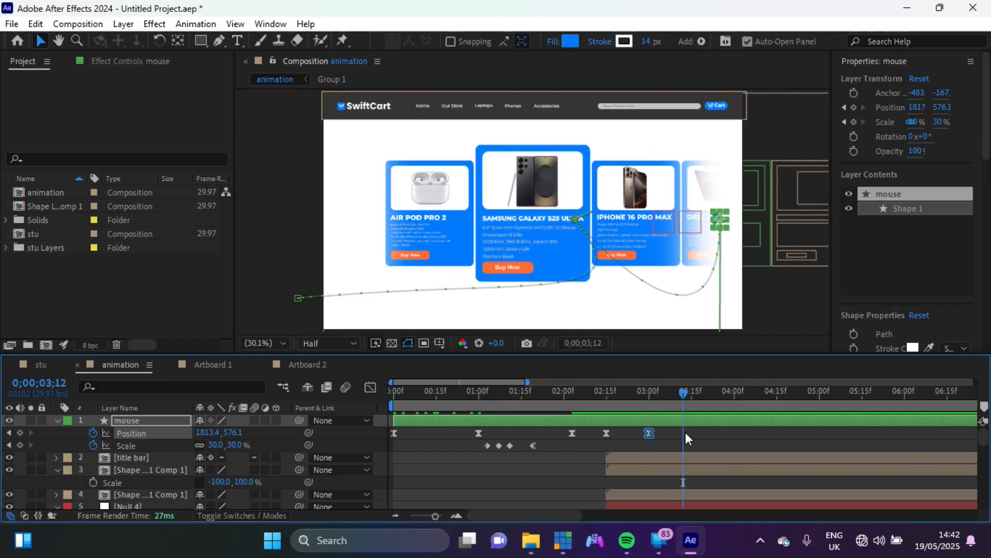
# Move the mouse layer's last Position keyframe to 0;00;03;15 and preview the motion from 0;00;02;15.
pyautogui.moveTo(651, 436); pyautogui.dragTo(695, 435)
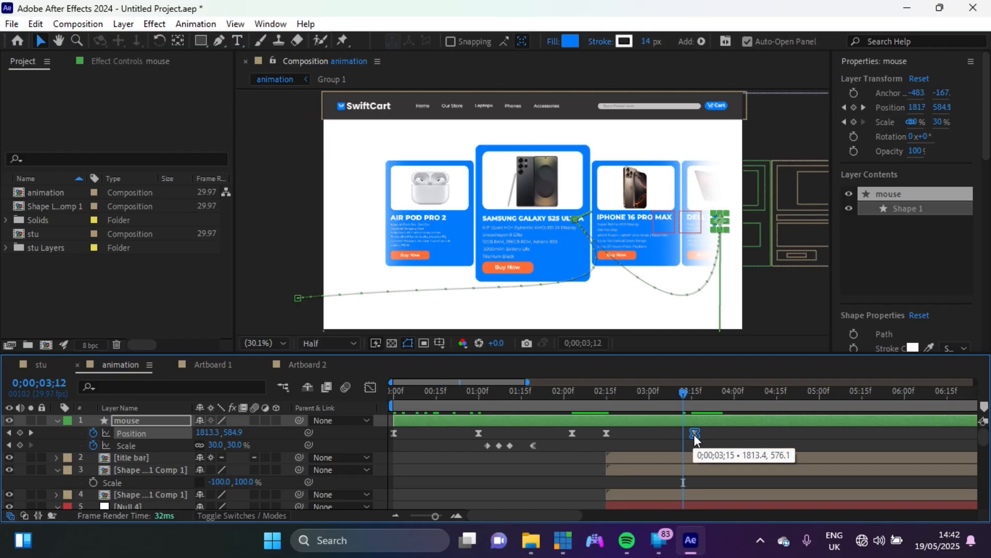
pyautogui.click(606, 392)
pyautogui.press('space')
pyautogui.press('space')
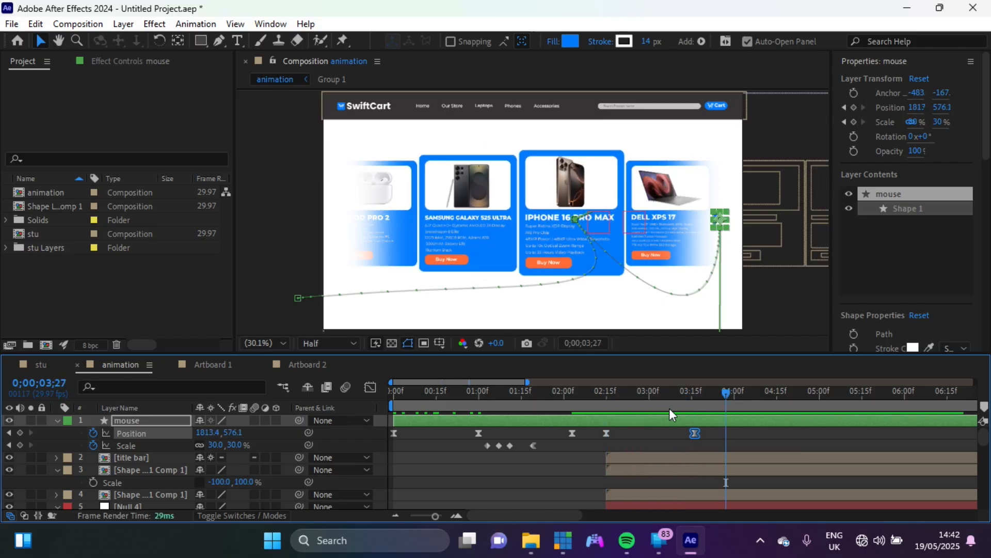
# Select all Position and Scale keyframes of the carousel layers and nulls and shift them to start at about 0;00;03;23.
pyautogui.click(646, 457)
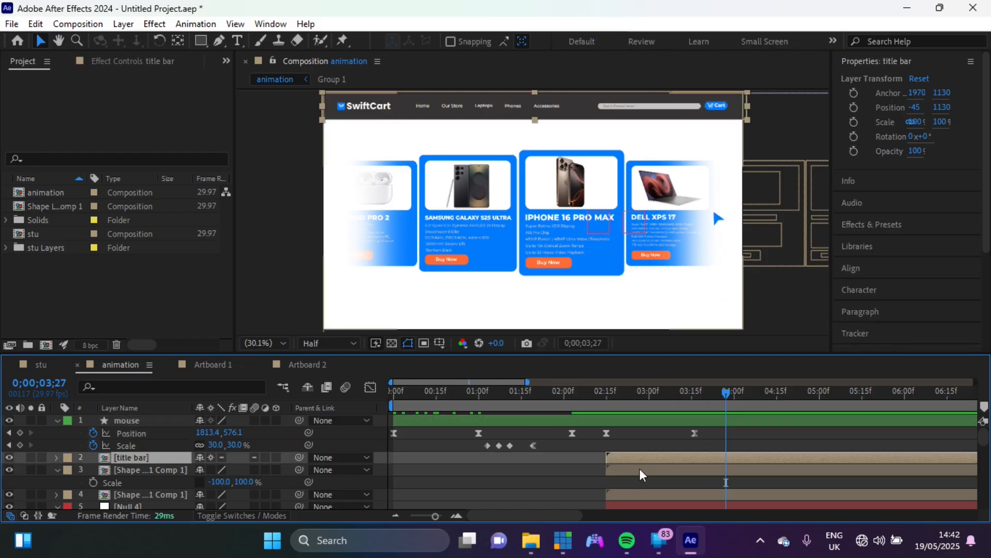
pyautogui.click(640, 469)
pyautogui.scroll(-3, 640, 469)
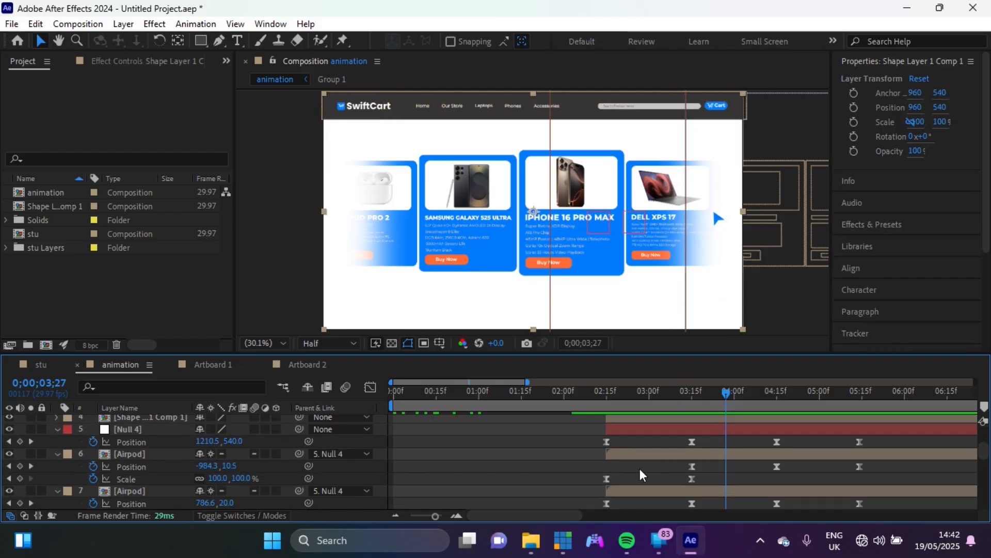
pyautogui.click(630, 463)
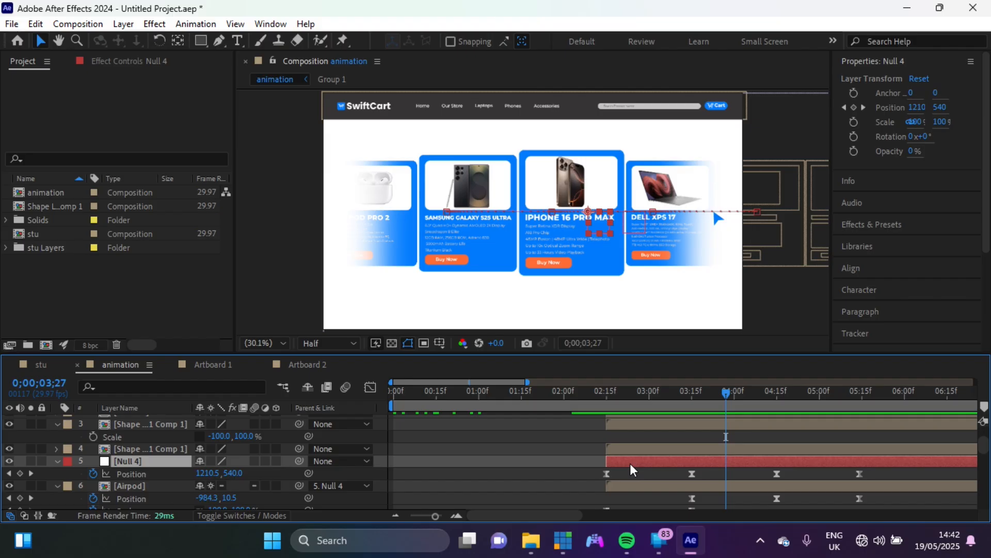
pyautogui.scroll(-5, 630, 463)
pyautogui.scroll(-2, 630, 463)
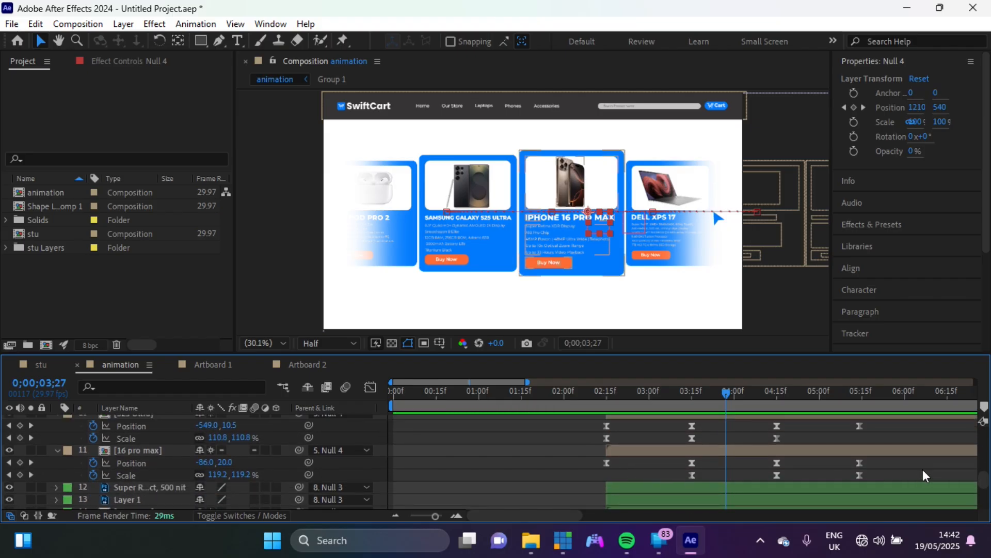
pyautogui.moveTo(909, 476); pyautogui.dragTo(707, 453)
pyautogui.scroll(8, 707, 453)
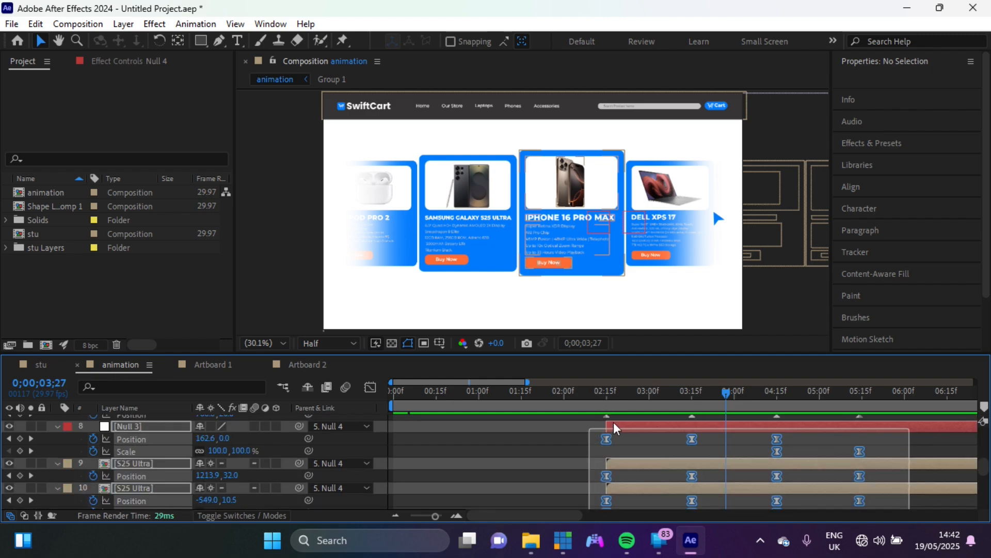
pyautogui.moveTo(617, 471); pyautogui.dragTo(714, 487)
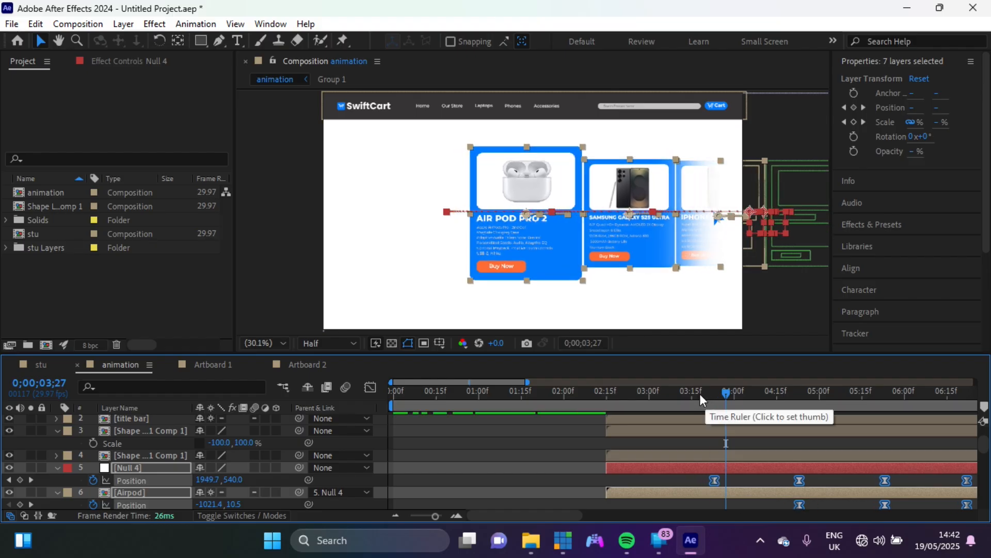
# Shift the selected carousel keyframes slightly further so they start at about 0;00;03;28.
pyautogui.scroll(3, 708, 470)
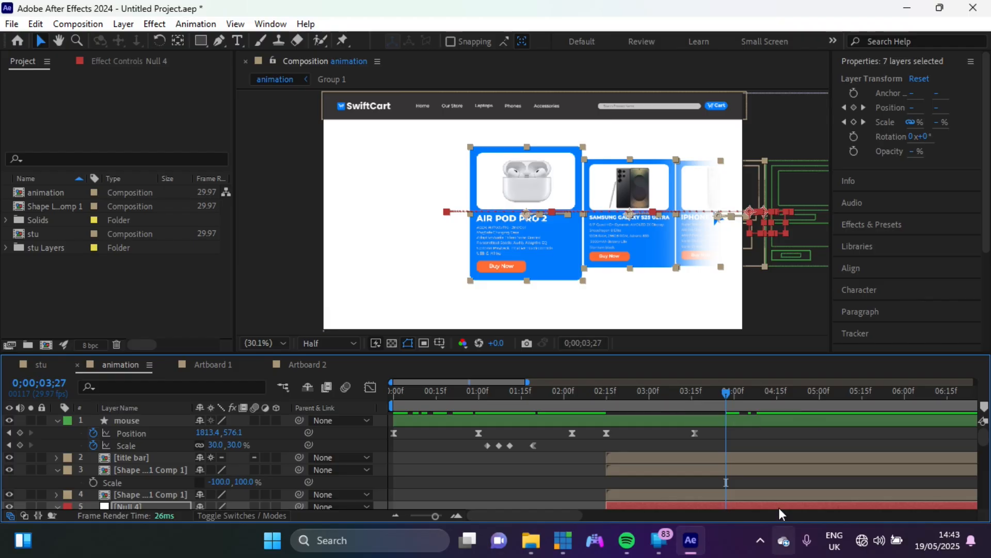
pyautogui.scroll(-5, 770, 491)
pyautogui.moveTo(721, 441); pyautogui.dragTo(733, 441)
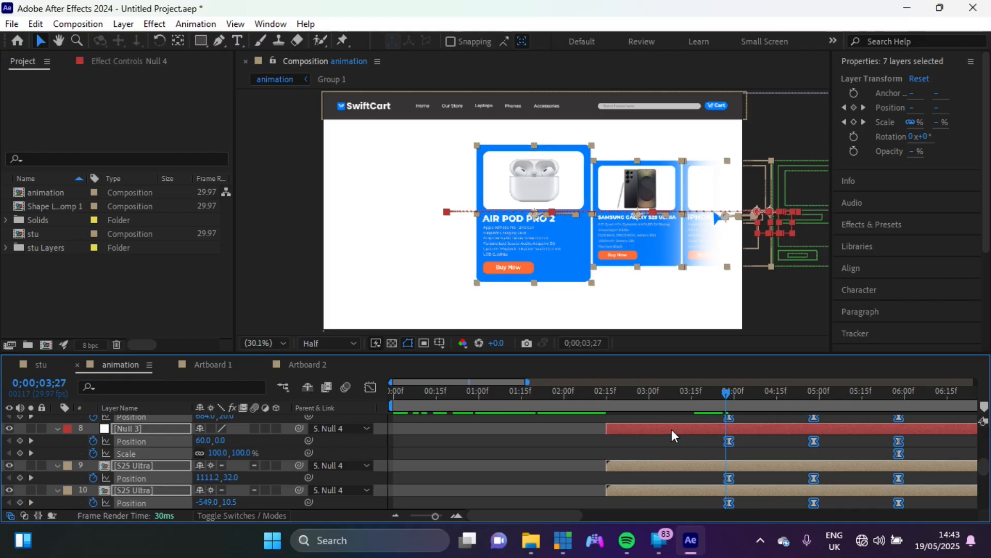
pyautogui.scroll(3, 672, 429)
pyautogui.scroll(3, 671, 429)
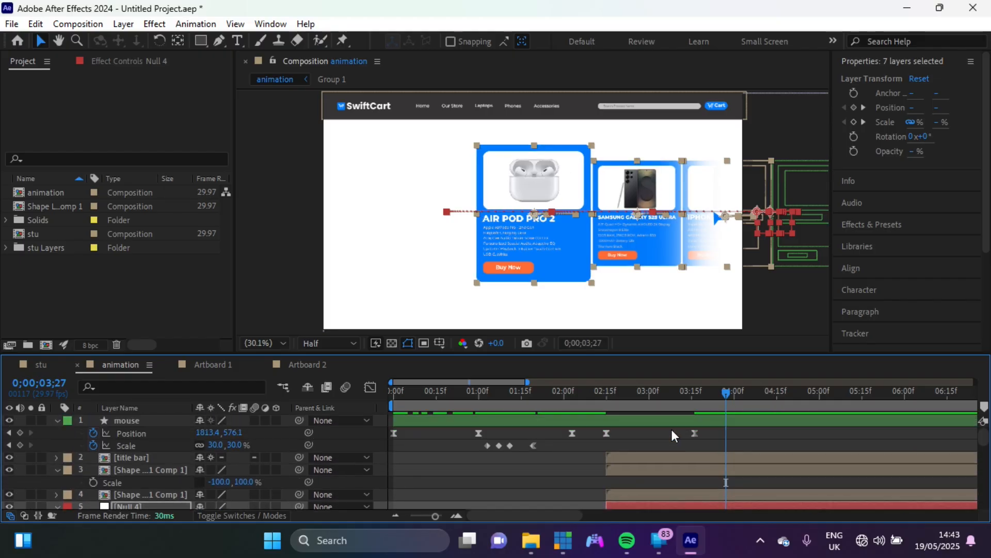
# Copy the mouse layer's four click Scale keyframes, paste them at 0;00;03;20 and preview the result.
pyautogui.click(695, 433)
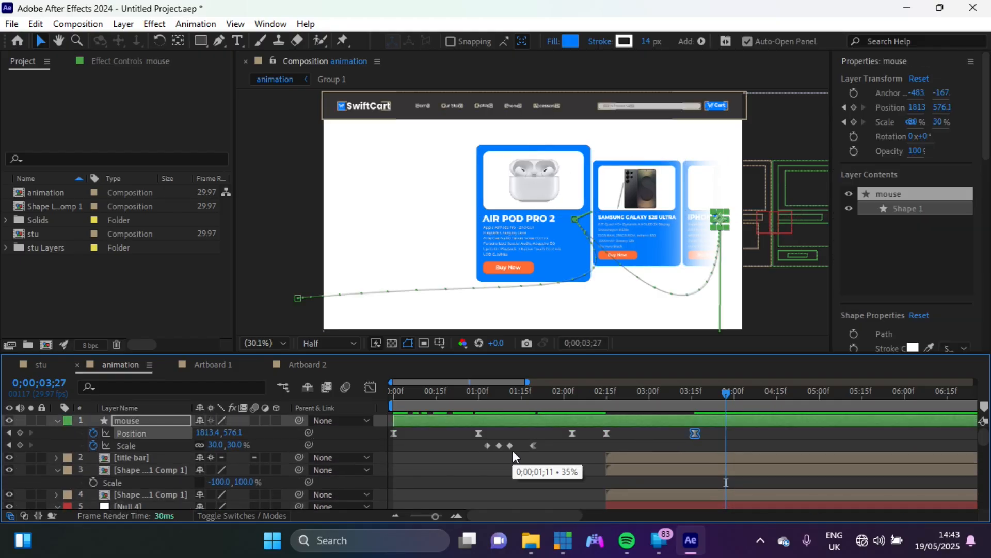
pyautogui.moveTo(553, 444); pyautogui.dragTo(474, 458)
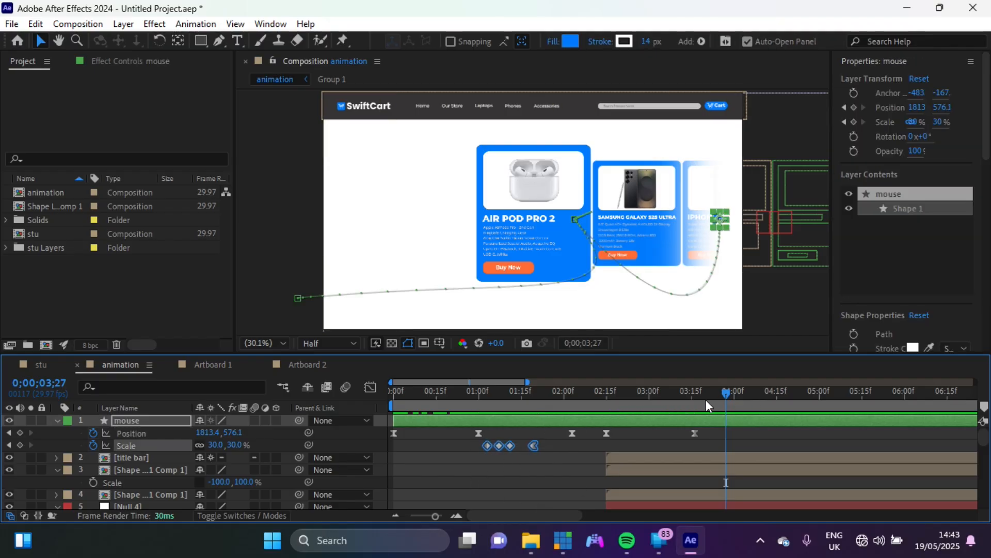
pyautogui.moveTo(702, 393); pyautogui.dragTo(707, 394)
pyautogui.hotkey('ctrl', 'v')
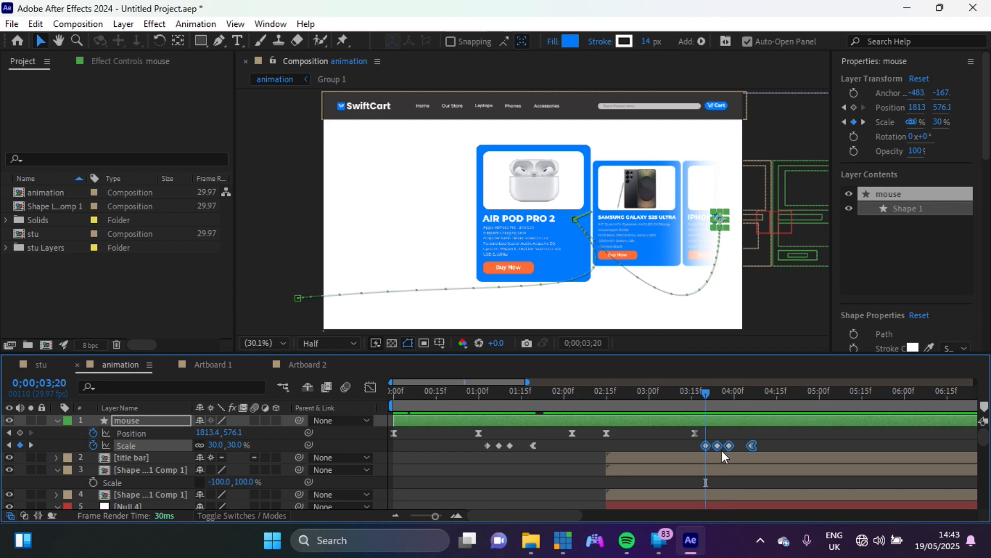
pyautogui.click(663, 398)
pyautogui.press('space')
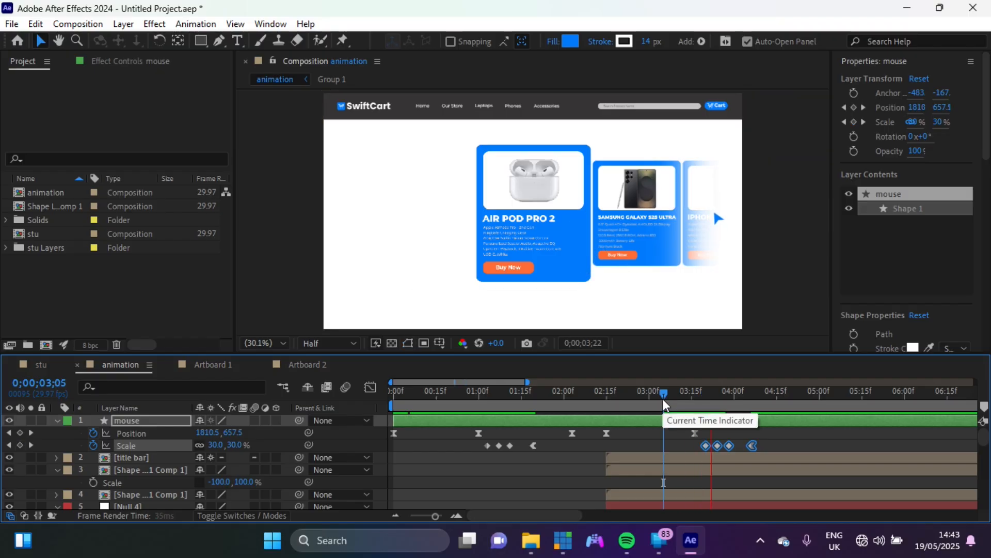
pyautogui.press('space')
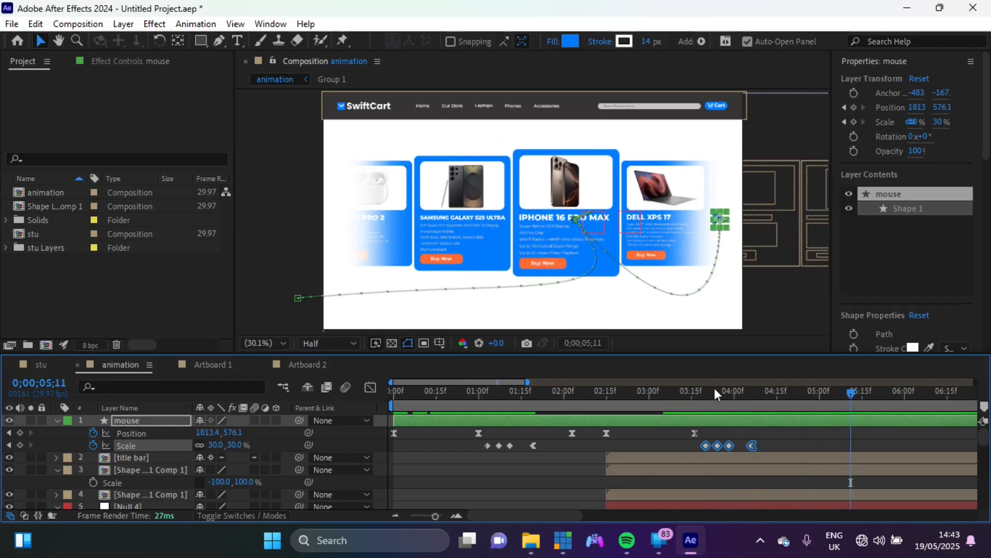
# Paste the mouse's click Scale keyframes again at about 0;00;04;28 and at 0;00;05;29.
pyautogui.click(814, 393)
pyautogui.hotkey('ctrl', 'v')
pyautogui.press('space')
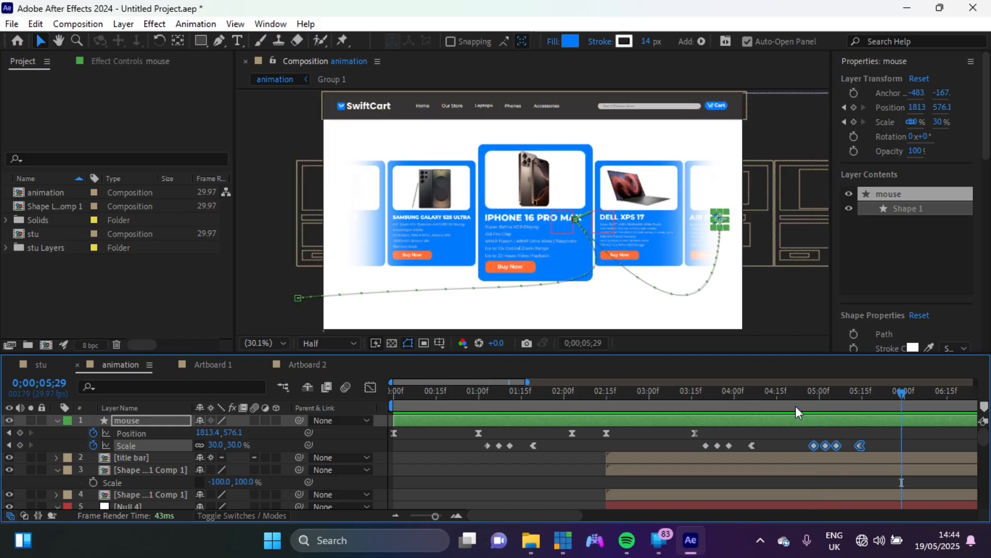
pyautogui.hotkey('ctrl', 'v')
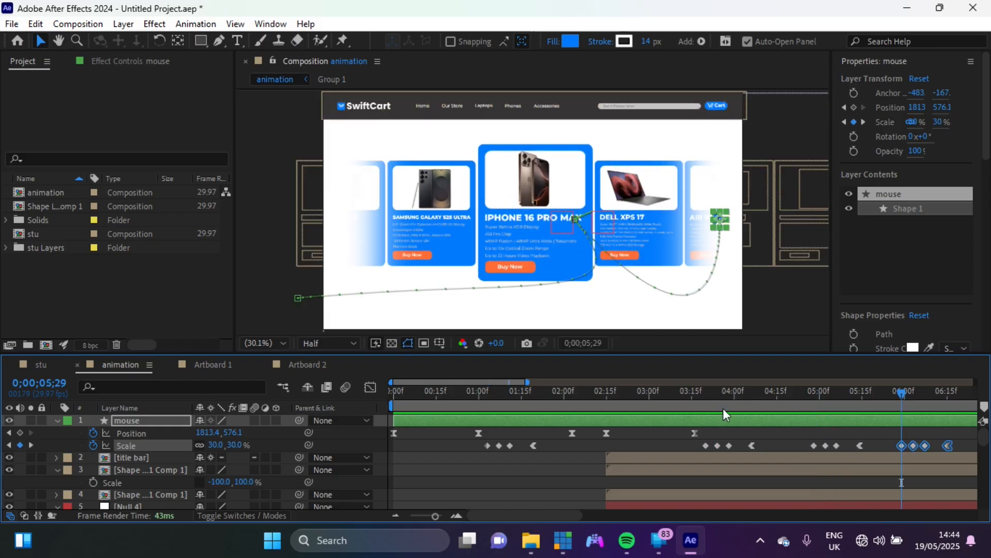
# Play back the animation from several points, including 0;00;02;00, to check the cursor's move and clicks against the carousel slides.
pyautogui.moveTo(695, 396)
pyautogui.mouseDown()
pyautogui.moveTo(680, 396)
pyautogui.moveTo(691, 394)
pyautogui.mouseUp()
pyautogui.press('space')
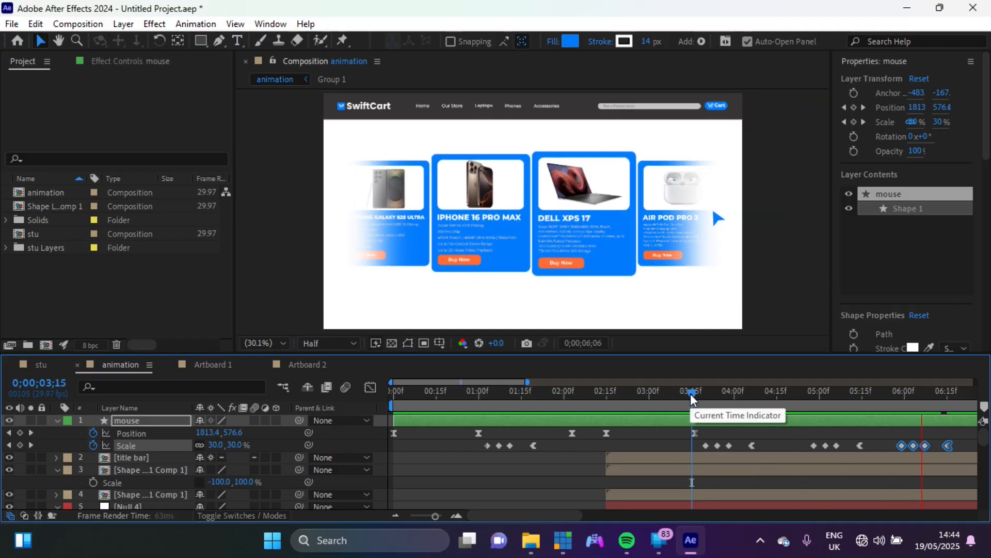
pyautogui.press('space')
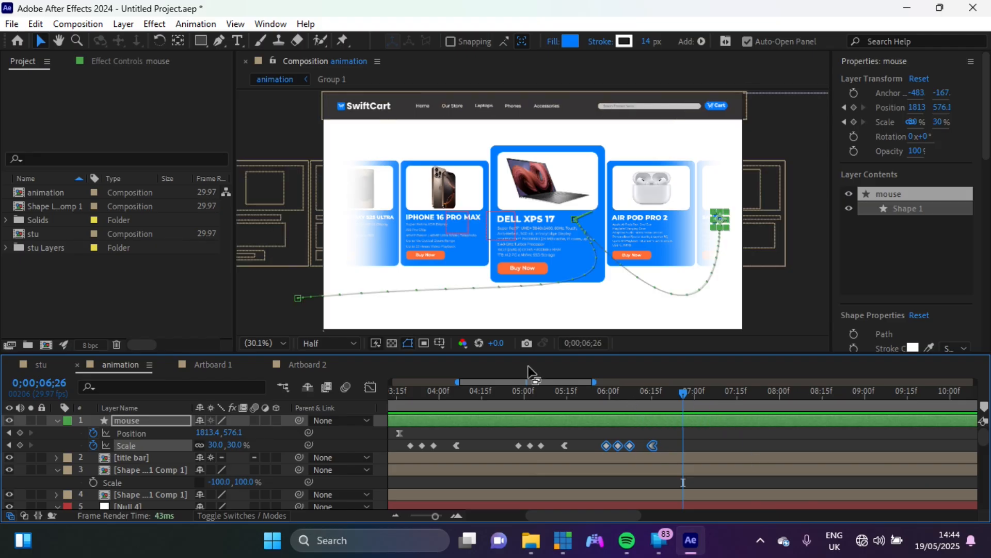
pyautogui.moveTo(476, 394); pyautogui.dragTo(571, 429)
pyautogui.press('space')
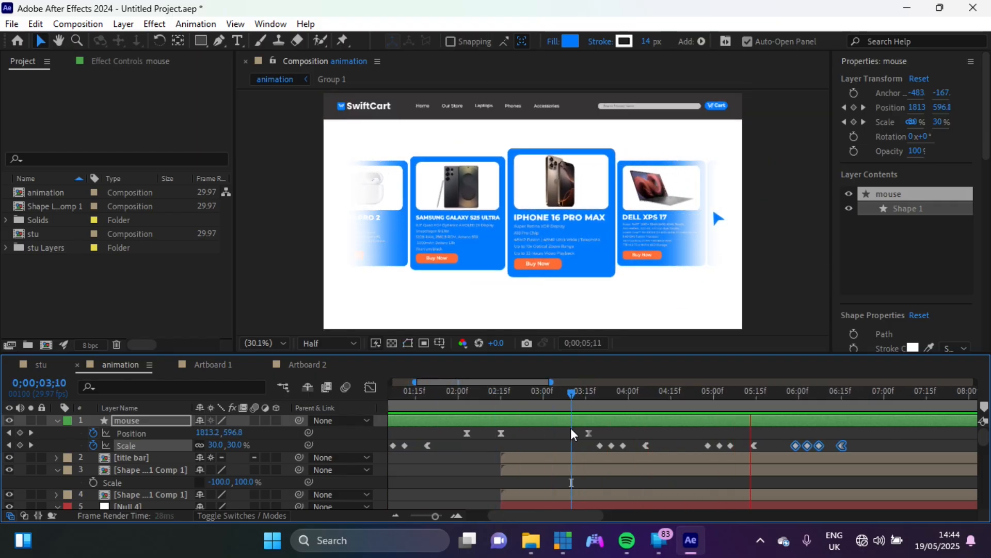
pyautogui.click(469, 394)
pyautogui.click(460, 397)
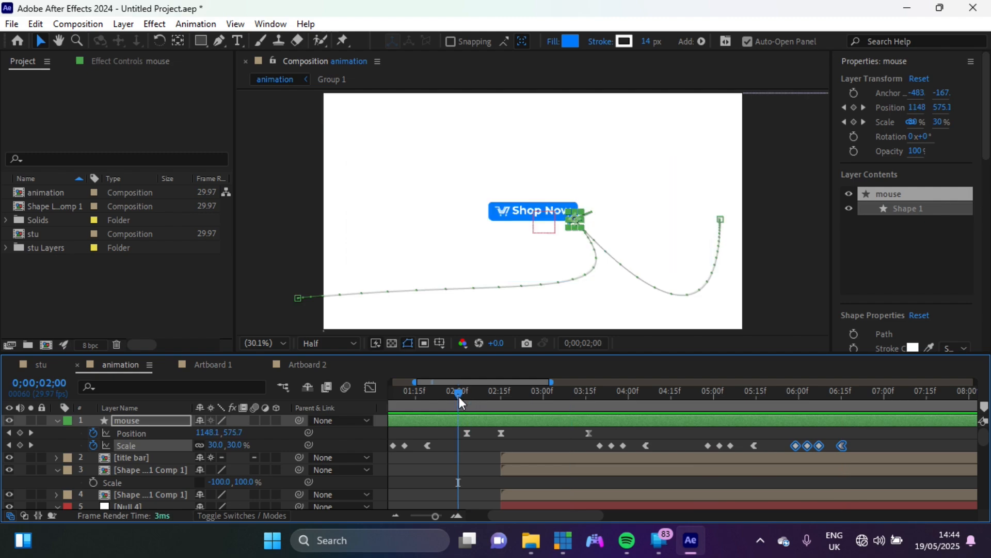
pyautogui.press('space')
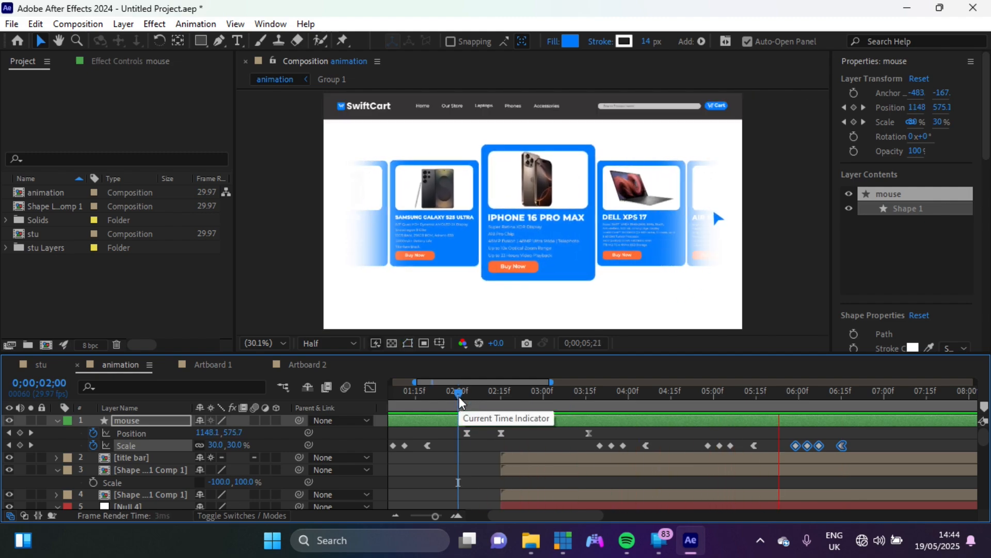
pyautogui.press('space')
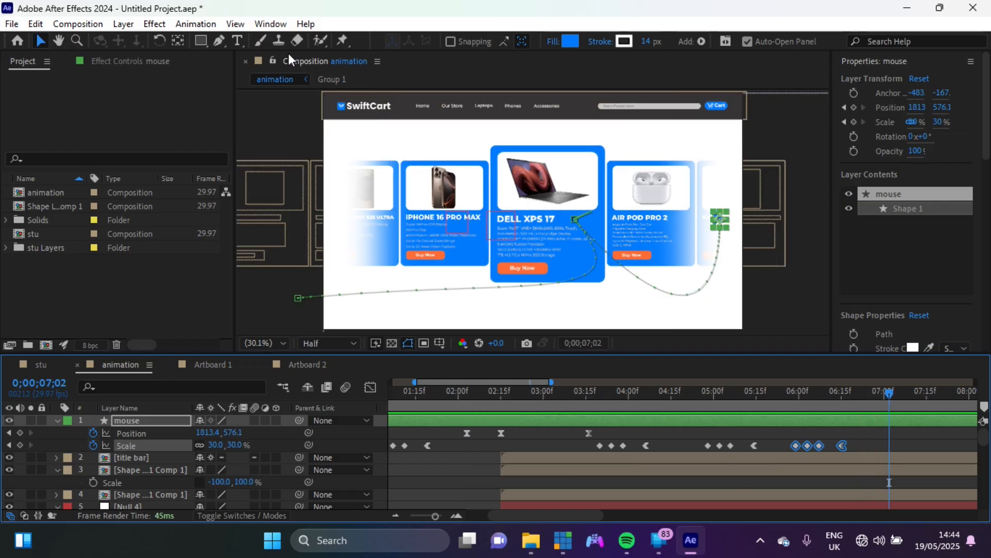
# Draw an open arrowhead pointing left with three Pen points beside the Galaxy S25 Ultra card, inside the mouse layer.
pyautogui.click(219, 40)
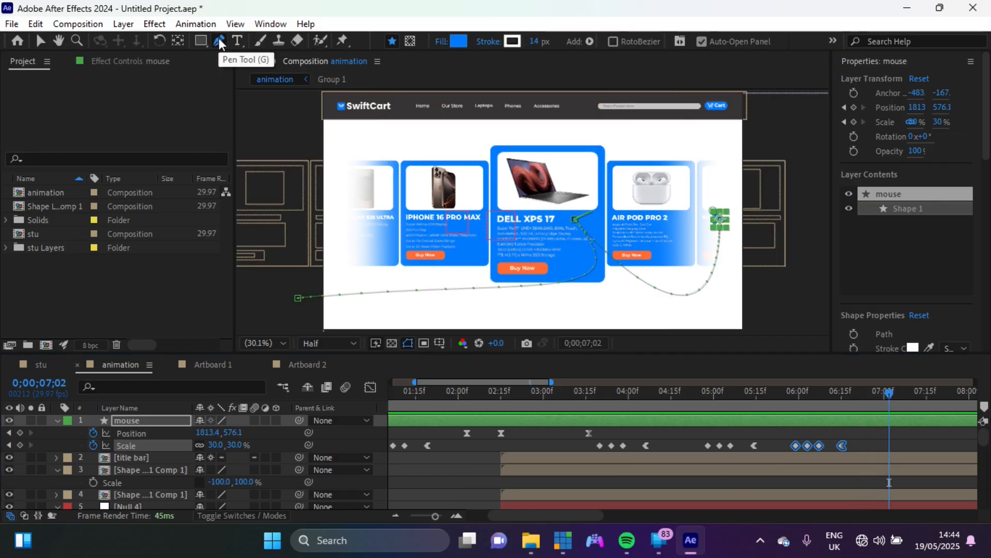
pyautogui.click(343, 206)
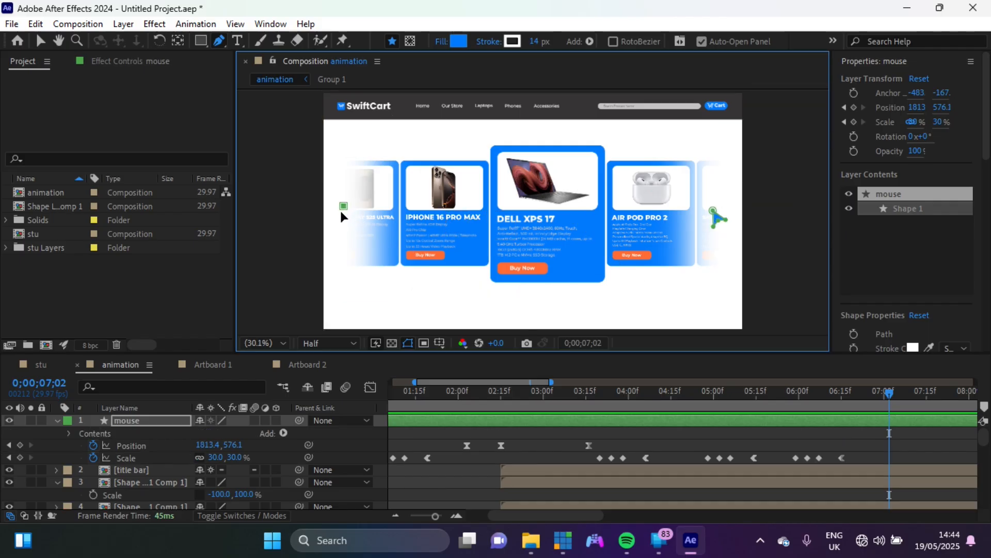
pyautogui.click(334, 214)
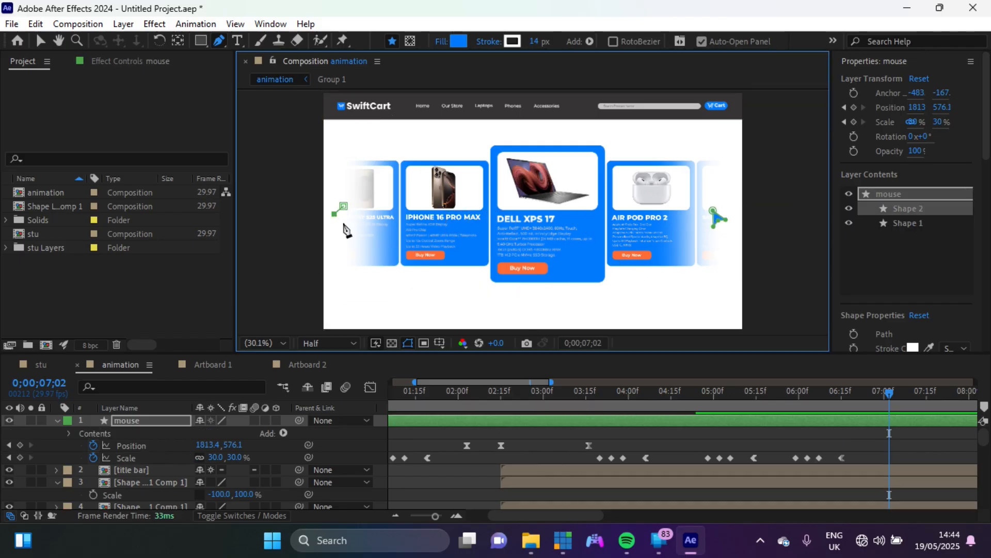
pyautogui.click(342, 222)
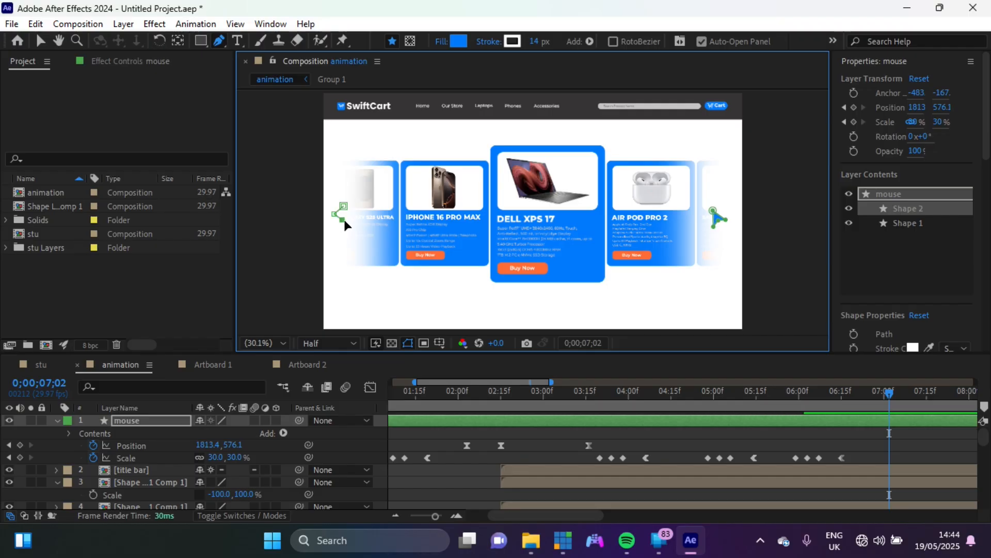
pyautogui.press('/')
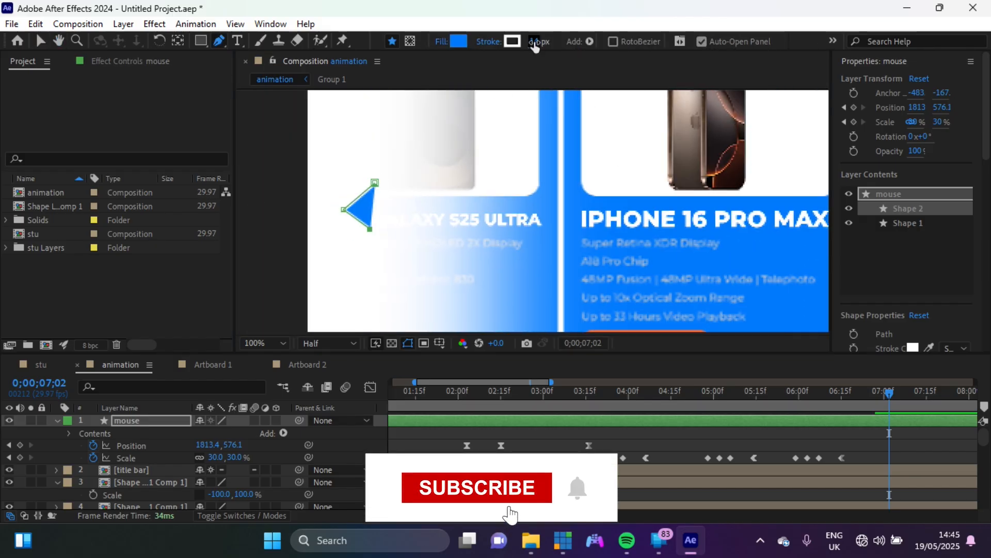
# Give the arrowhead no fill and a 41 px blue stroke, and adjust its points into an even chevron.
pyautogui.click(442, 42)
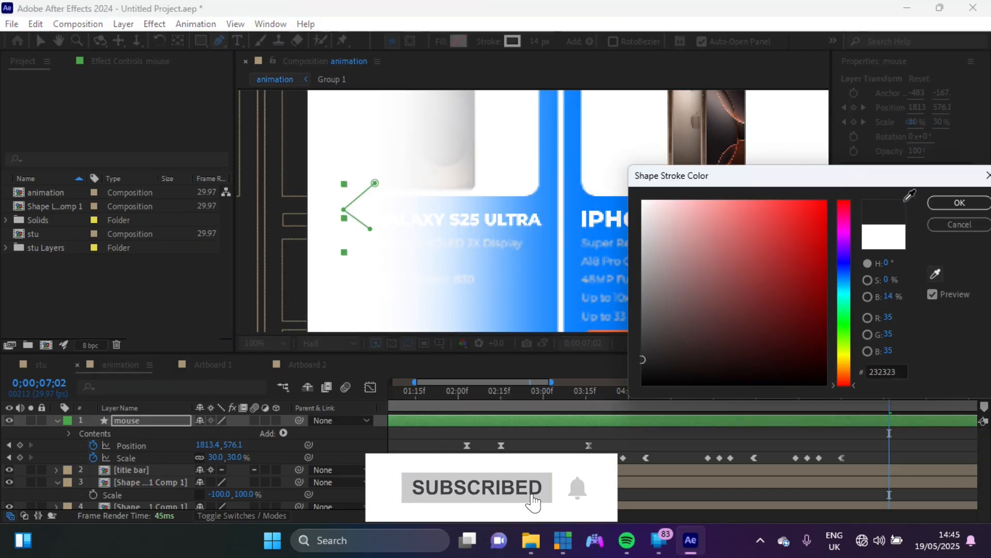
pyautogui.press('Return')
pyautogui.moveTo(370, 228); pyautogui.dragTo(345, 201)
pyautogui.moveTo(374, 183); pyautogui.dragTo(367, 182)
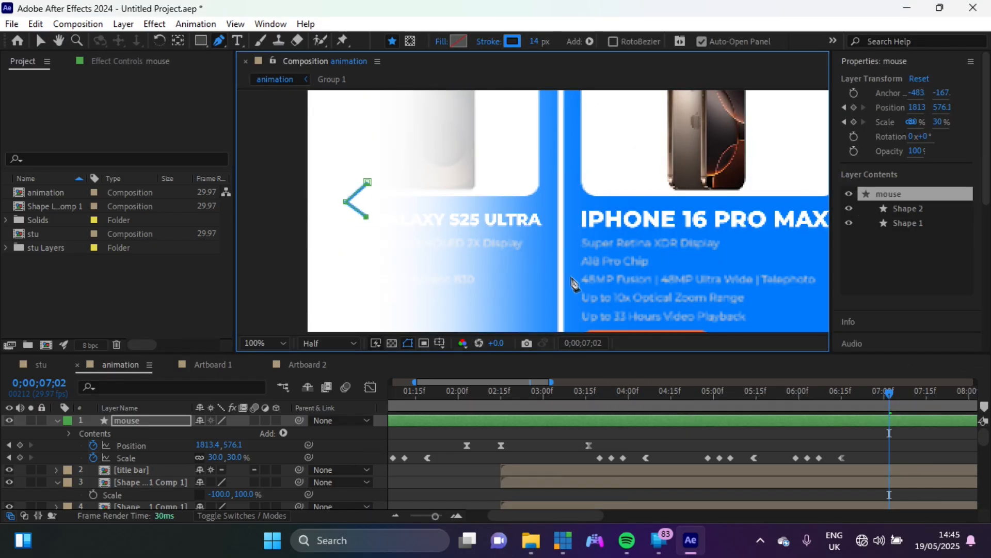
# Duplicate the mouse layer and delete the chevron, Shape 2, from the original mouse layer.
pyautogui.click(40, 41)
pyautogui.click(313, 266)
pyautogui.scroll(-3, 313, 267)
pyautogui.click(126, 420)
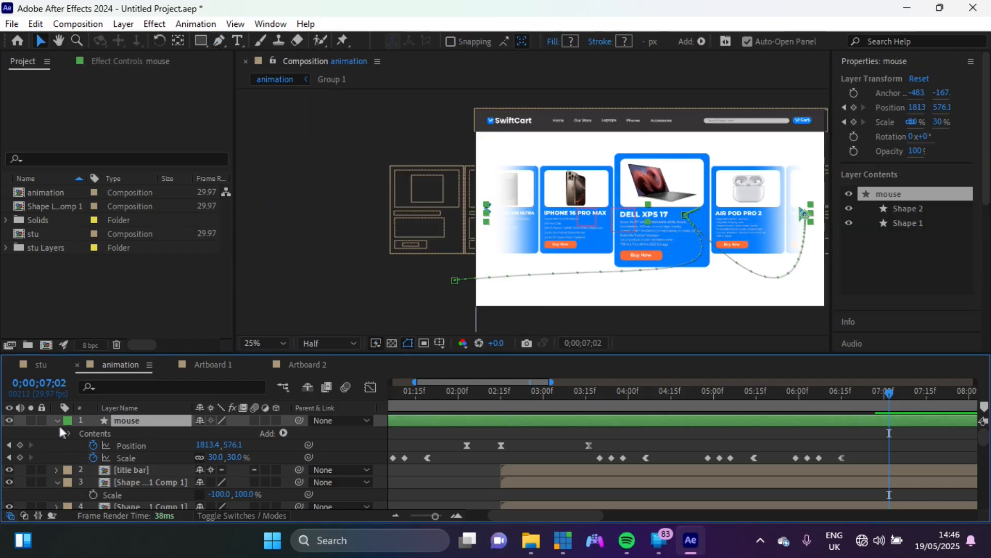
pyautogui.click(64, 432)
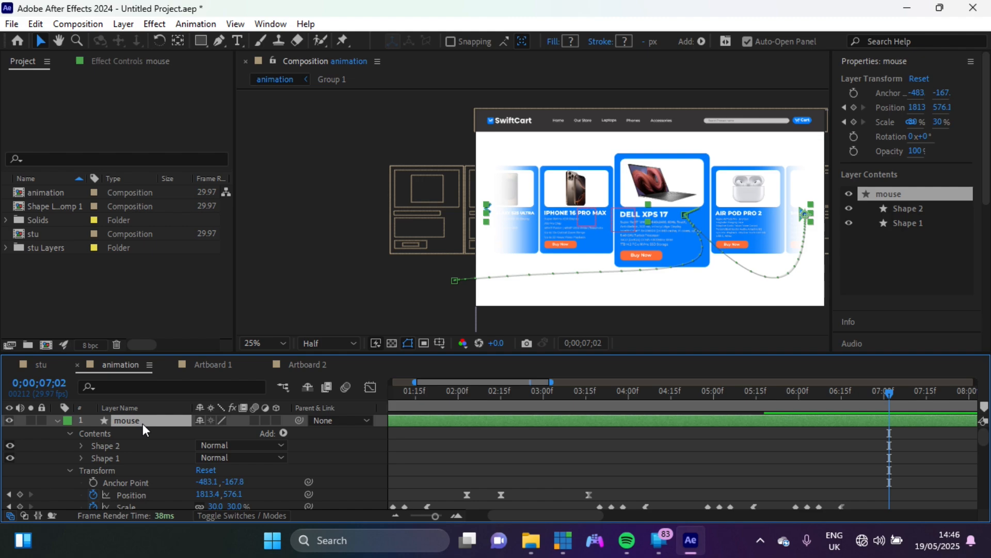
pyautogui.hotkey('ctrl', 'd')
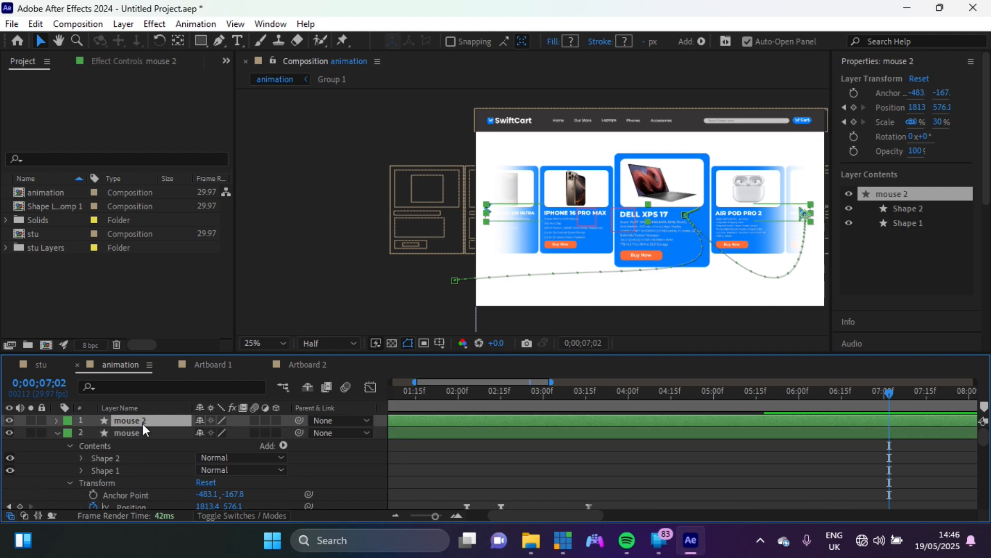
pyautogui.click(107, 459)
pyautogui.press('Delete')
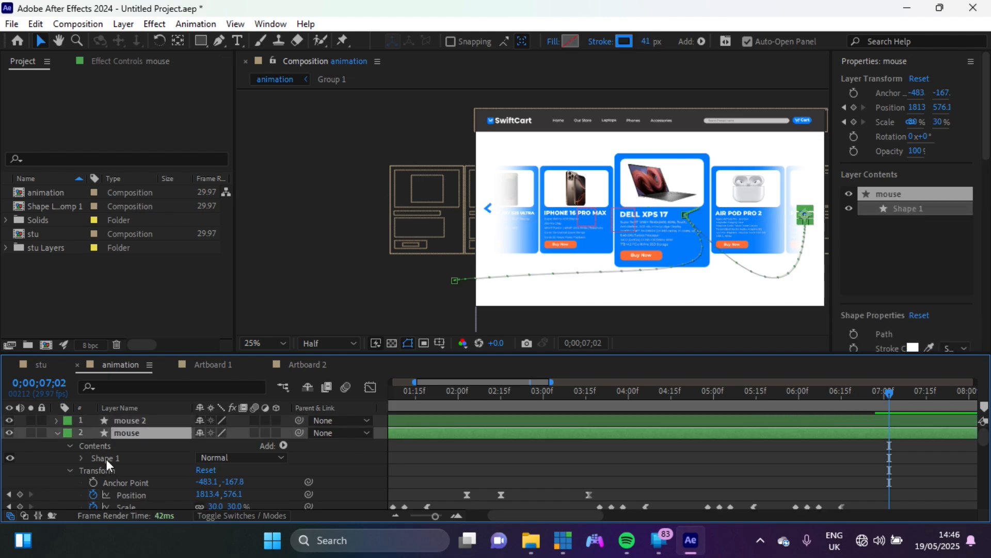
# Delete the cursor, Shape 1, from the mouse 2 layer so it holds only the chevron.
pyautogui.click(140, 419)
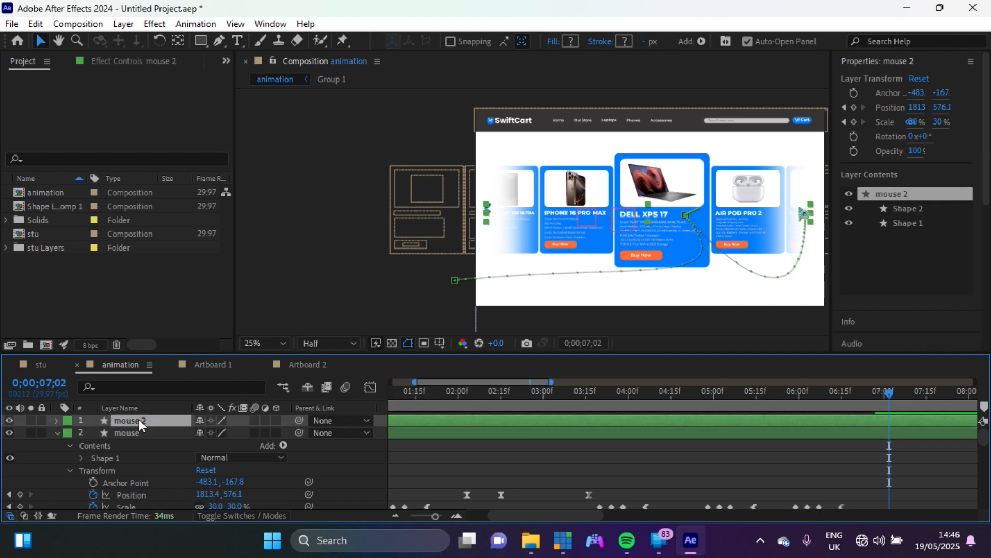
pyautogui.click(67, 434)
pyautogui.click(58, 431)
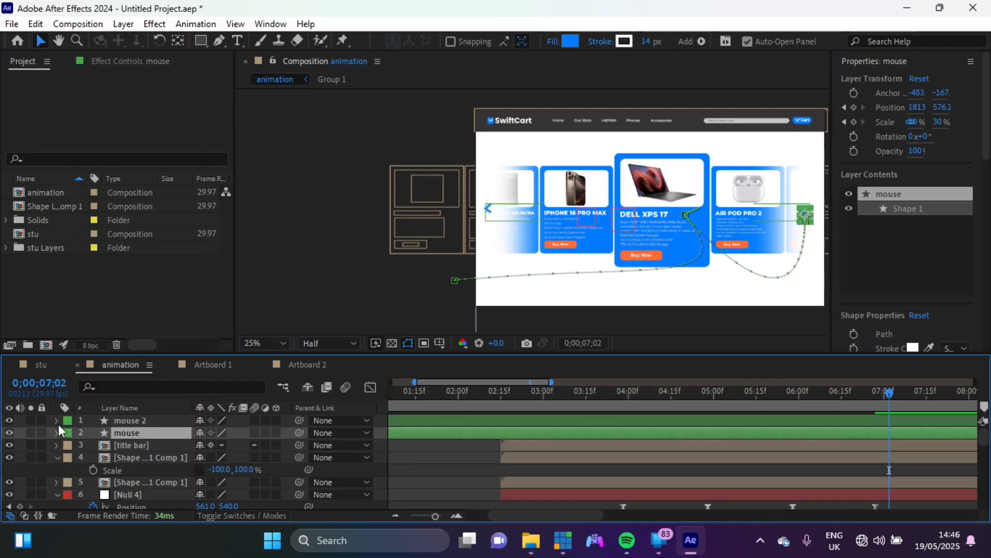
pyautogui.click(58, 423)
pyautogui.click(69, 433)
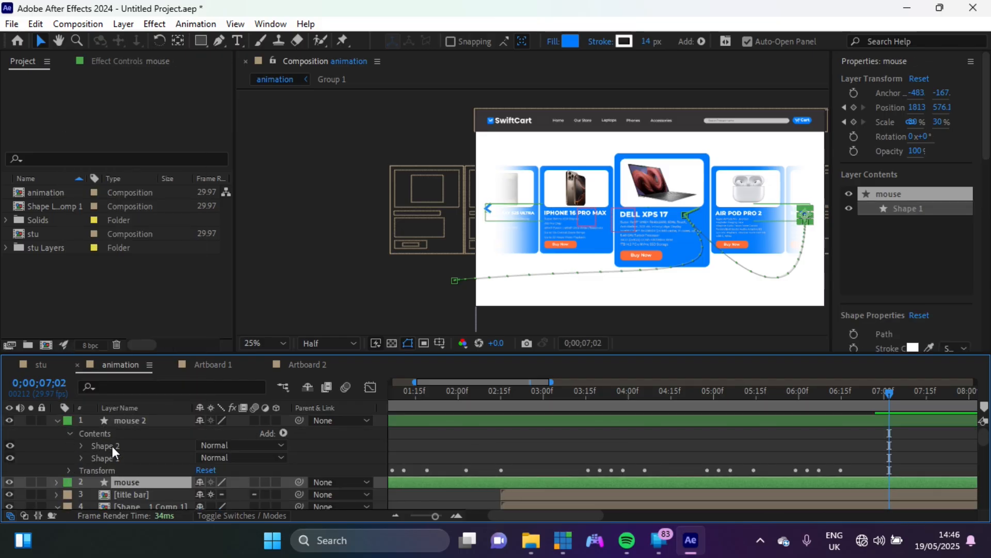
pyautogui.click(119, 458)
pyautogui.press('Delete')
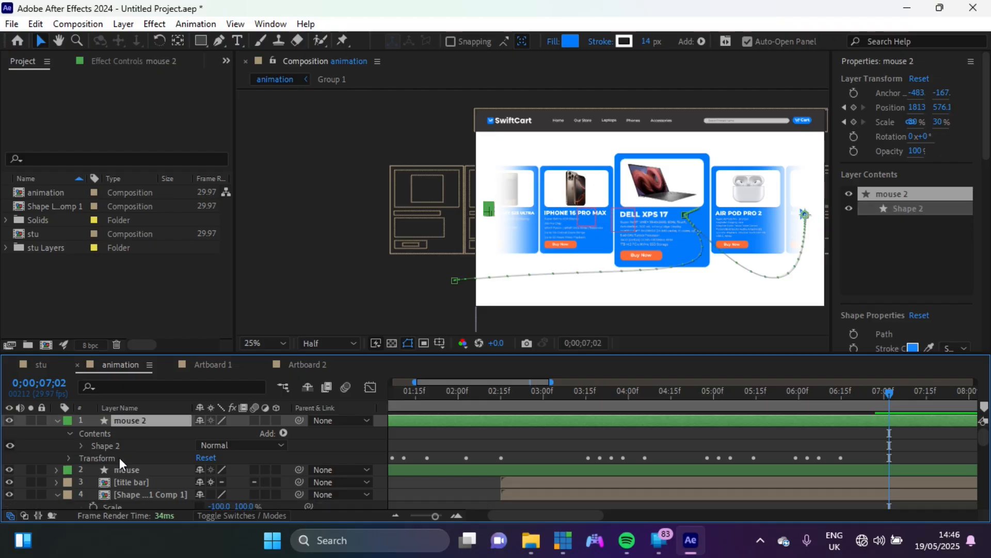
# Rename the mouse 2 layer as handle and bring up the alignment options.
pyautogui.rightClick(140, 421)
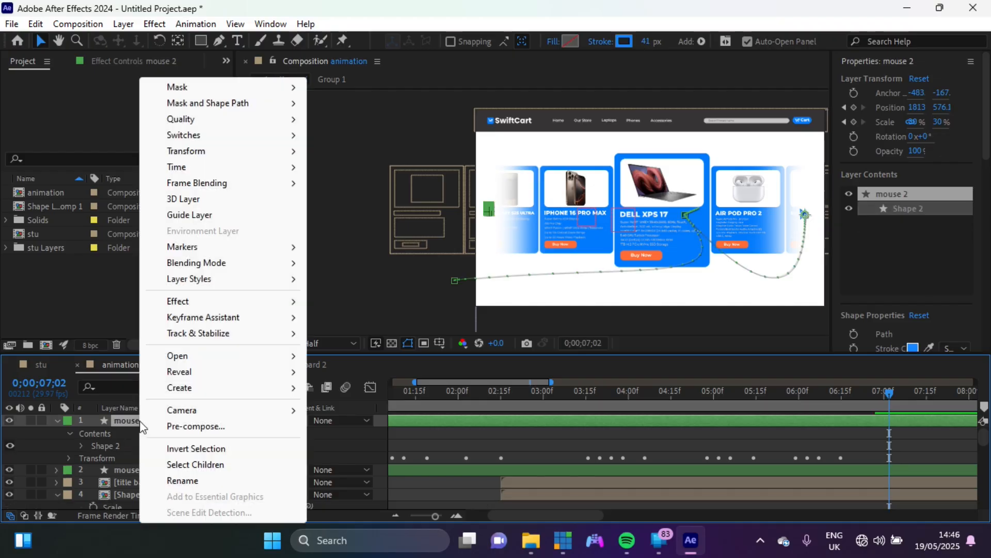
pyautogui.click(191, 480)
pyautogui.write('handle')
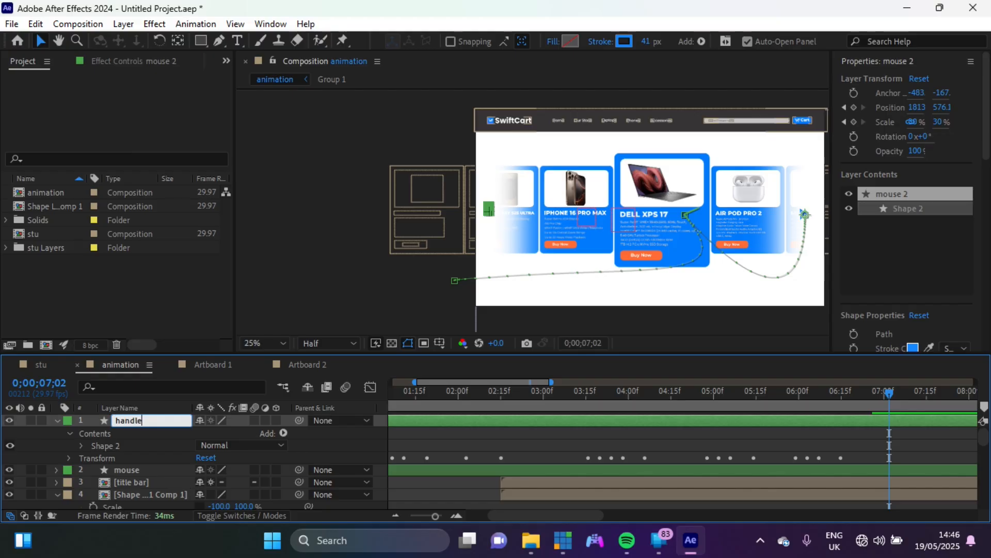
pyautogui.press('Return')
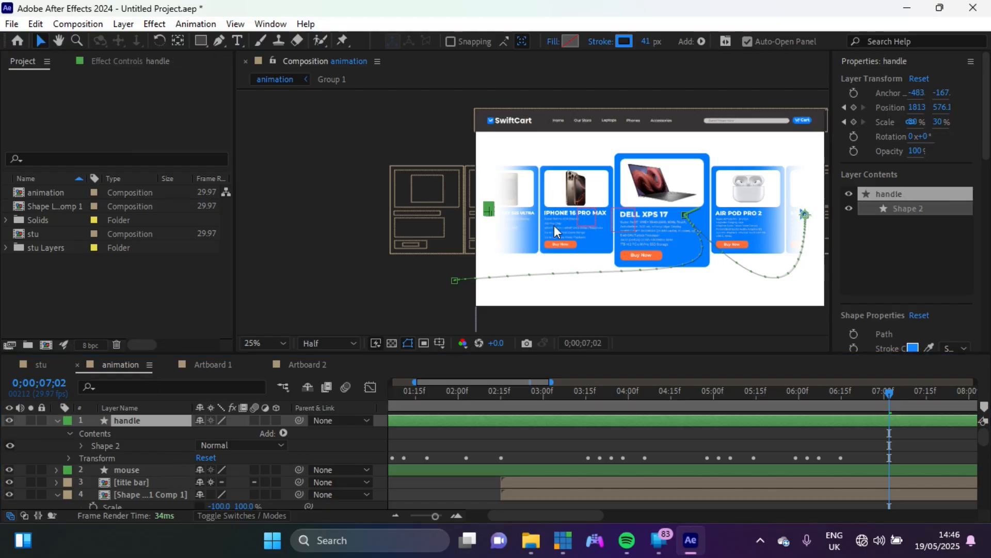
pyautogui.click(890, 61)
pyautogui.click(863, 170)
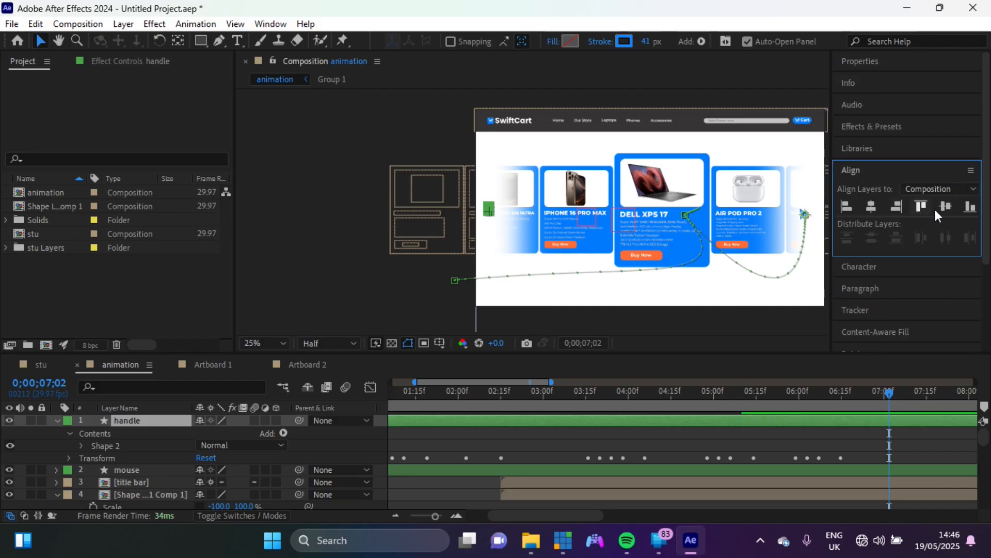
# Extend the handle layer's name to handle left.
pyautogui.rightClick(163, 421)
pyautogui.click(232, 483)
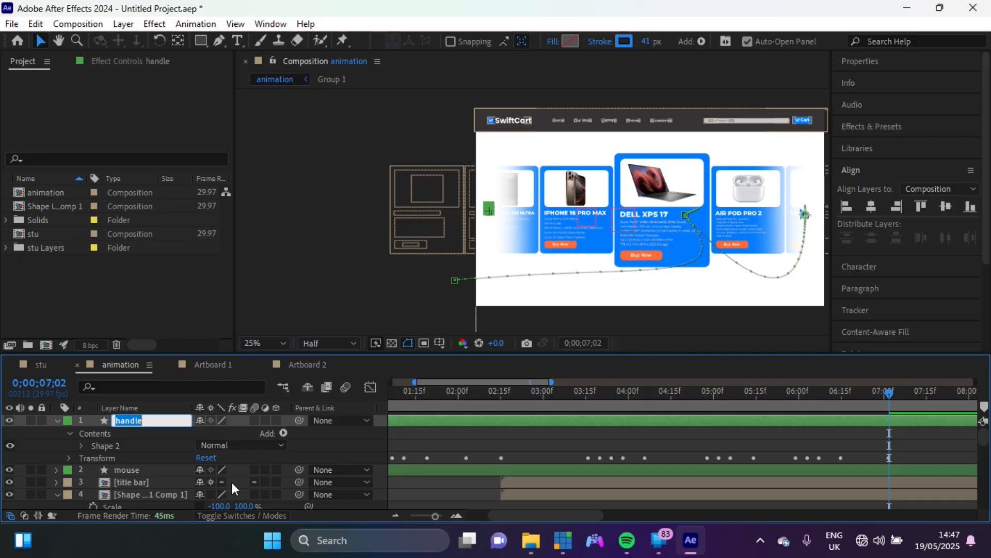
pyautogui.press('Right')
pyautogui.write('left')
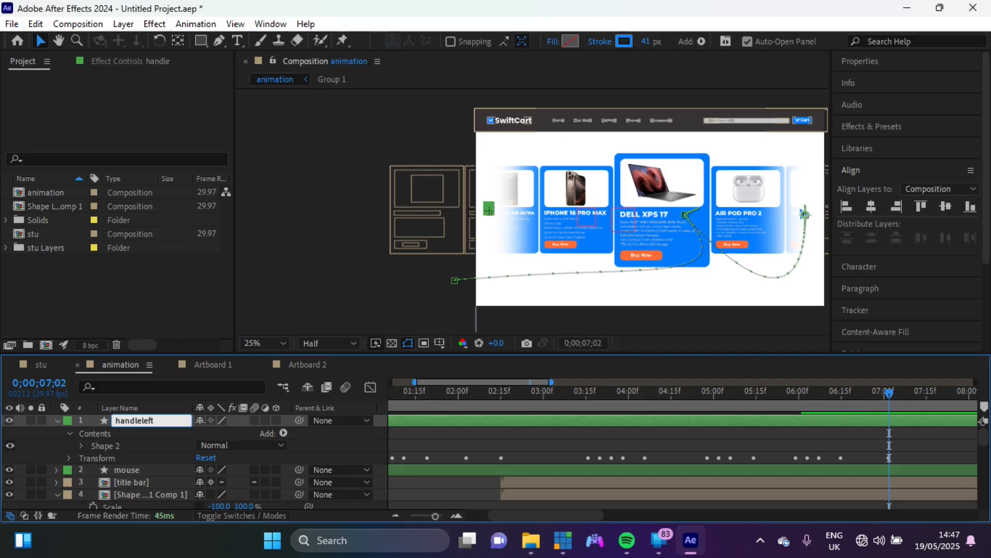
pyautogui.press('Left')
pyautogui.press('Left')
pyautogui.press('Left')
pyautogui.press('Left')
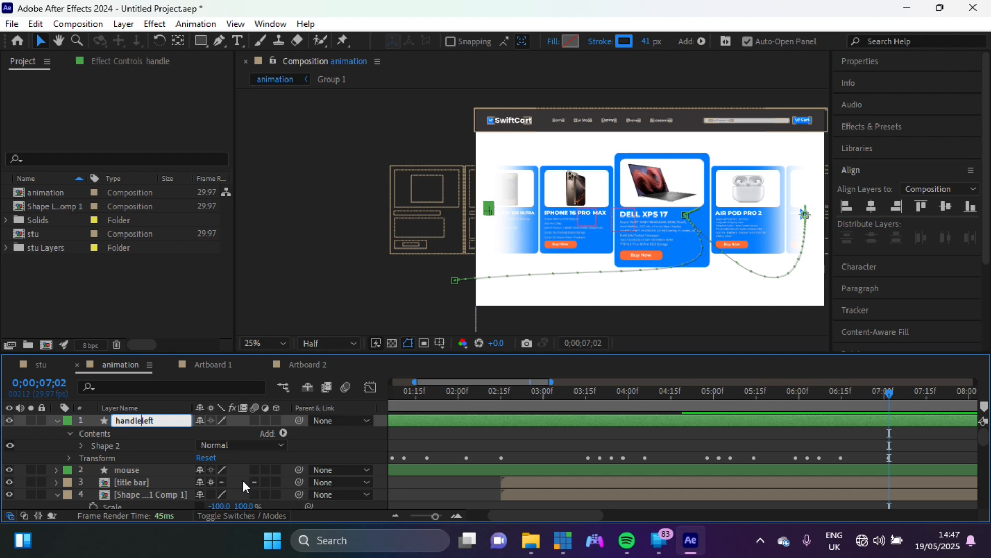
pyautogui.press('Return')
# Duplicate the handle left layer and set the copy's Scale to -30% to mirror the chevron.
pyautogui.hotkey('ctrl', 'd')
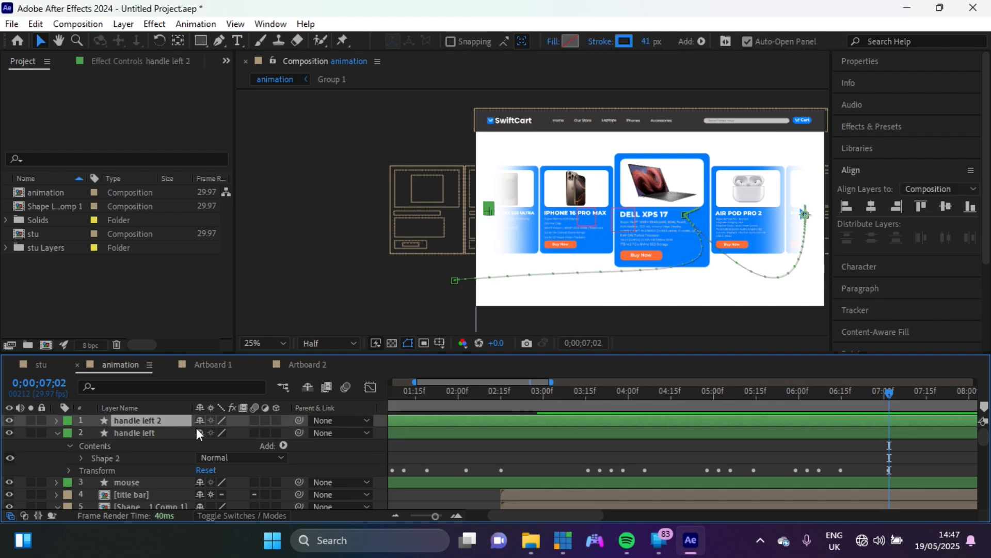
pyautogui.press('s')
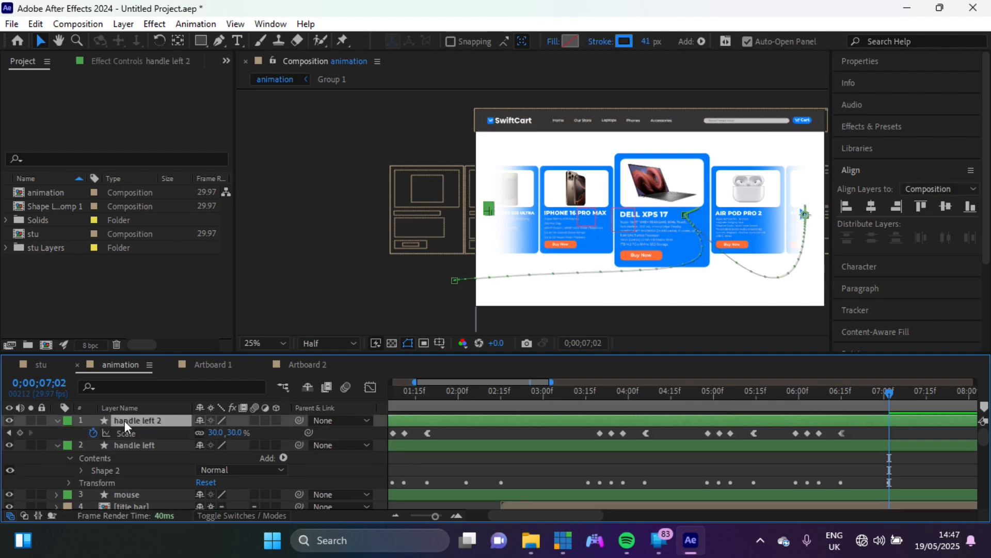
pyautogui.click(216, 432)
pyautogui.write('-30')
pyautogui.press('Return')
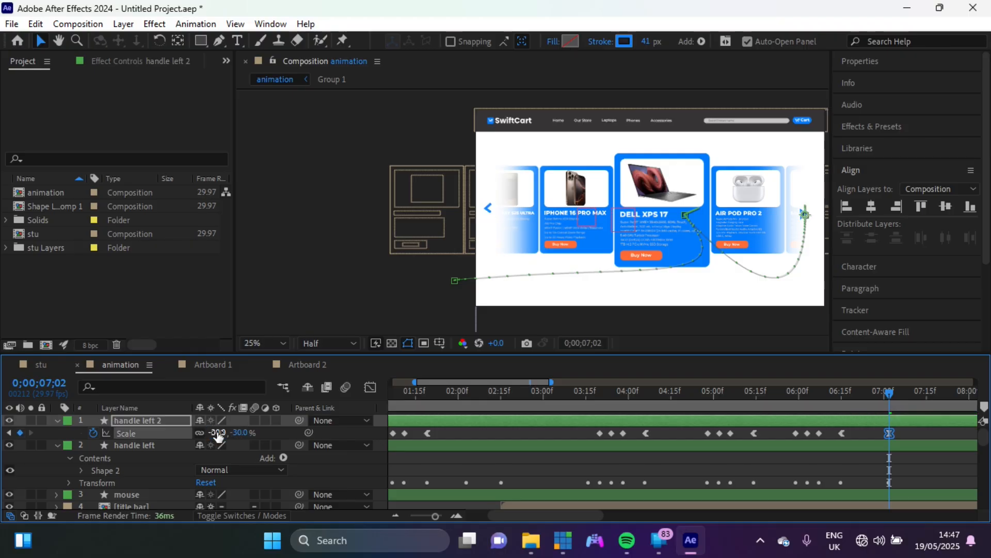
# Move the handle left 2 layer's anchor point onto its chevron.
pyautogui.click(35, 24)
pyautogui.click(243, 207)
pyautogui.click(145, 420)
pyautogui.rightClick(144, 420)
pyautogui.click(178, 478)
pyautogui.click(127, 433)
pyautogui.click(133, 445)
pyautogui.click(147, 421)
pyautogui.keyDown('ctrl'); pyautogui.click(135, 420); pyautogui.keyUp('ctrl')
pyautogui.click(118, 420)
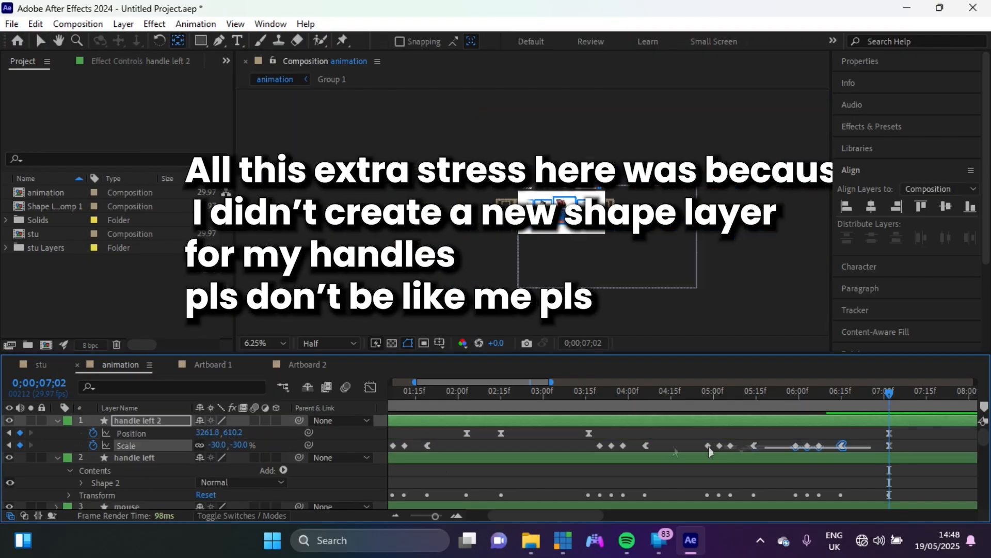
# Remove the Position and Scale keyframes from handle left 2 and center the layer at 960, 540.
pyautogui.moveTo(710, 452); pyautogui.dragTo(365, 432)
pyautogui.rightClick(151, 434)
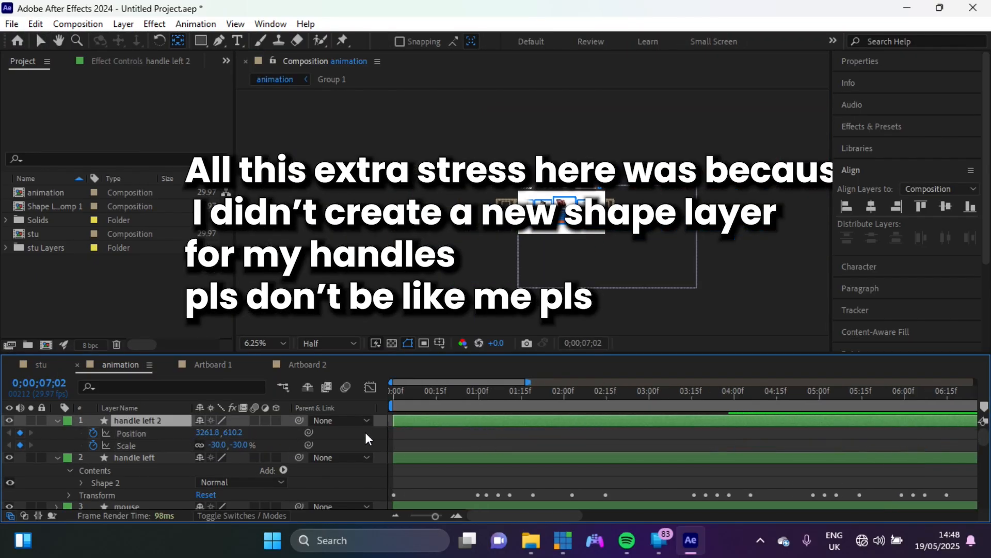
pyautogui.click(209, 350)
# Remove the Position and Scale keyframes from handle left, leaving it at position 1840, 540 and 30% scale.
pyautogui.click(136, 456)
pyautogui.press('u')
pyautogui.press('u')
pyautogui.press('u')
pyautogui.moveTo(389, 466); pyautogui.dragTo(944, 482)
pyautogui.moveTo(439, 468); pyautogui.dragTo(838, 488)
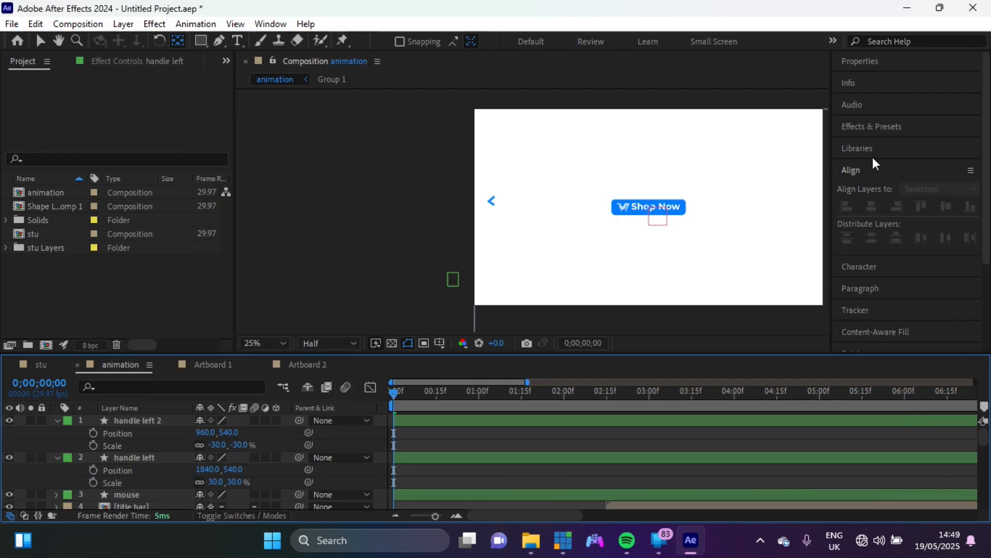
# Center the handle left layer vertically in the composition.
pyautogui.click(129, 419)
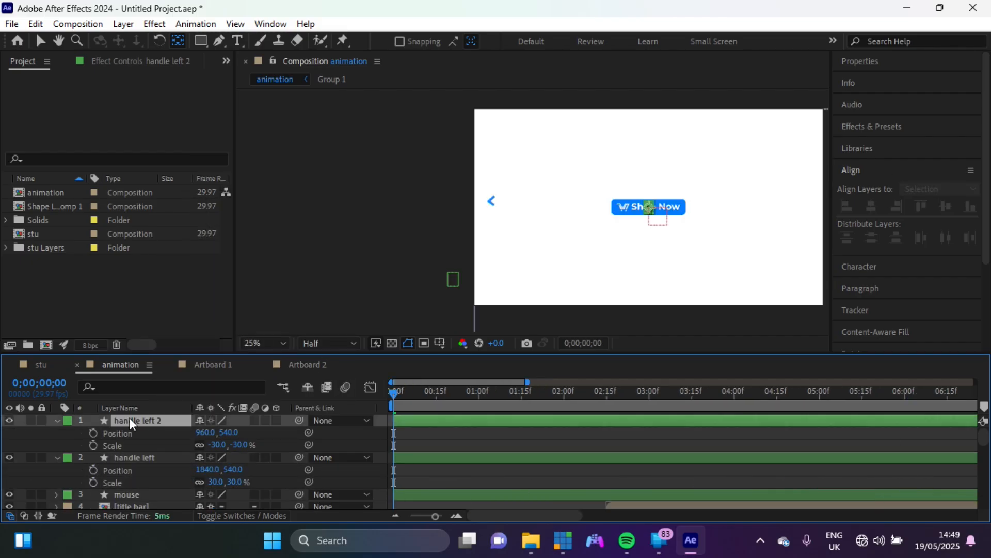
pyautogui.click(122, 456)
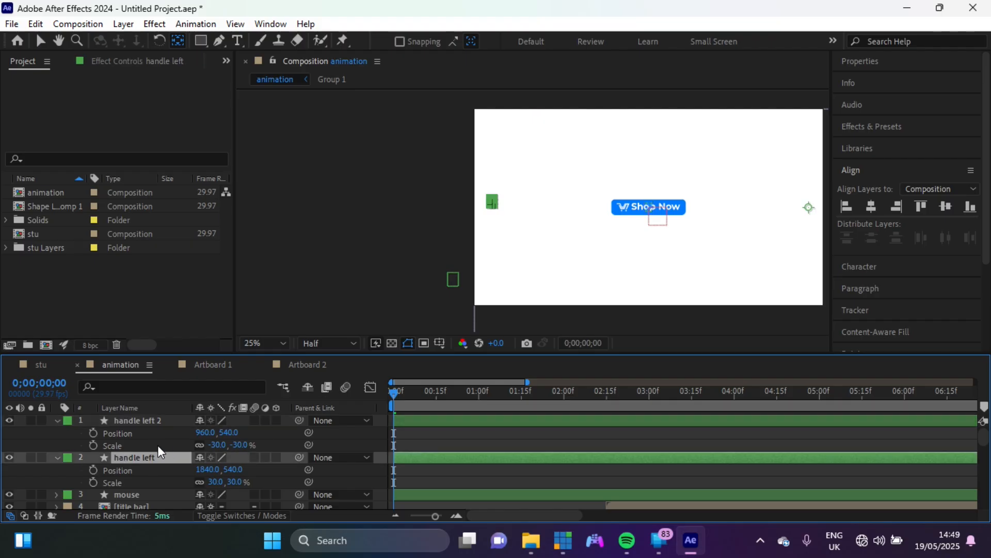
pyautogui.click(945, 207)
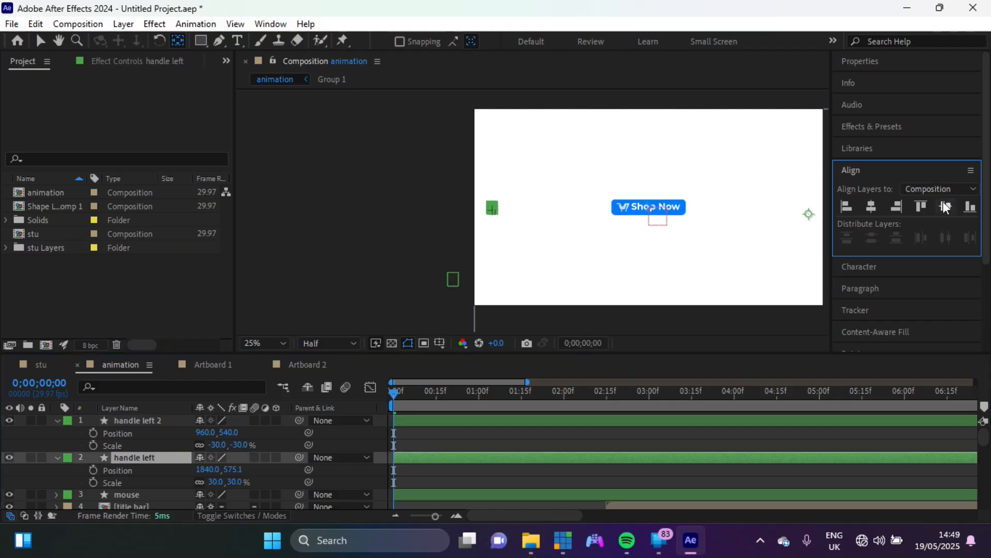
# Set the X position of handle left 2 to 1791 and turn on the Title/Action Safe guides.
pyautogui.click(135, 420)
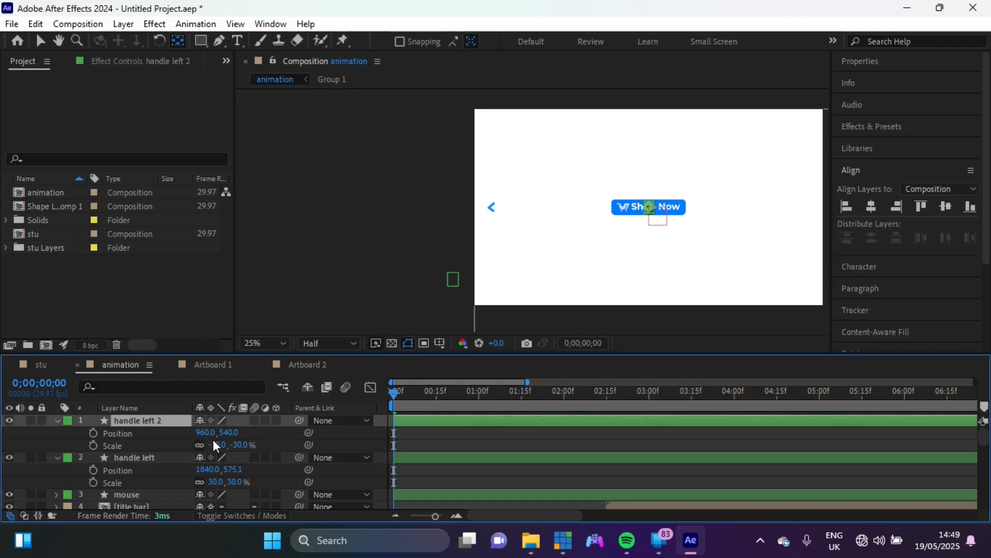
pyautogui.moveTo(205, 432); pyautogui.dragTo(784, 412)
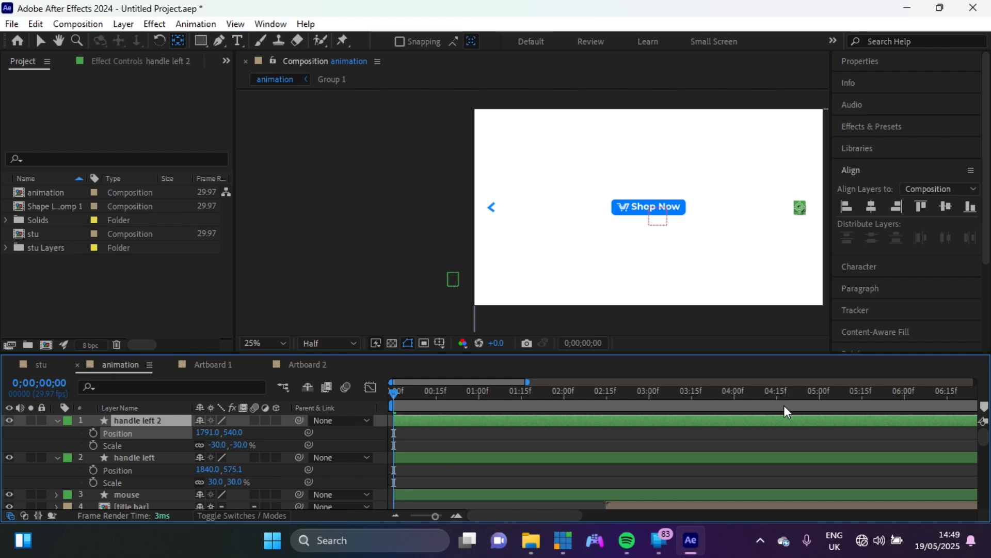
pyautogui.click(440, 343)
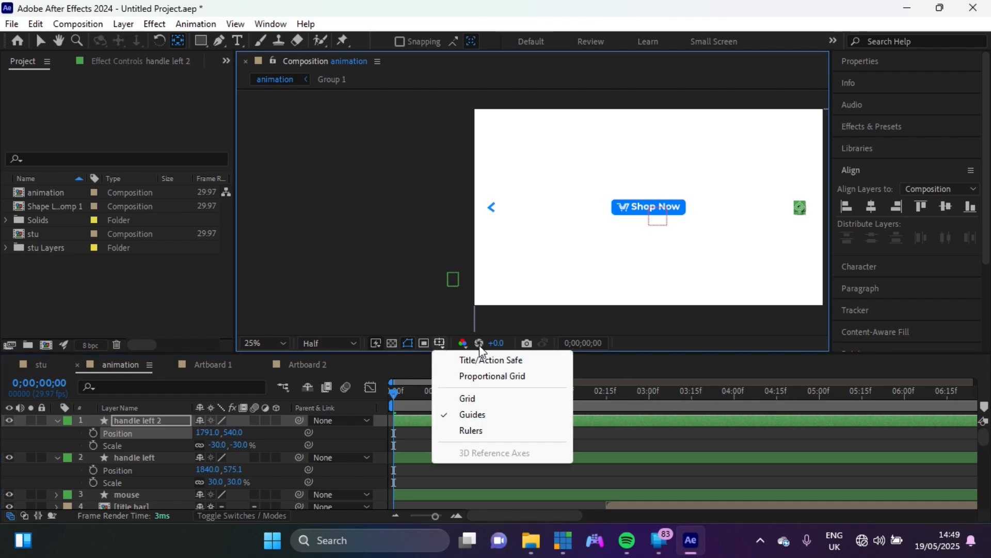
pyautogui.click(483, 358)
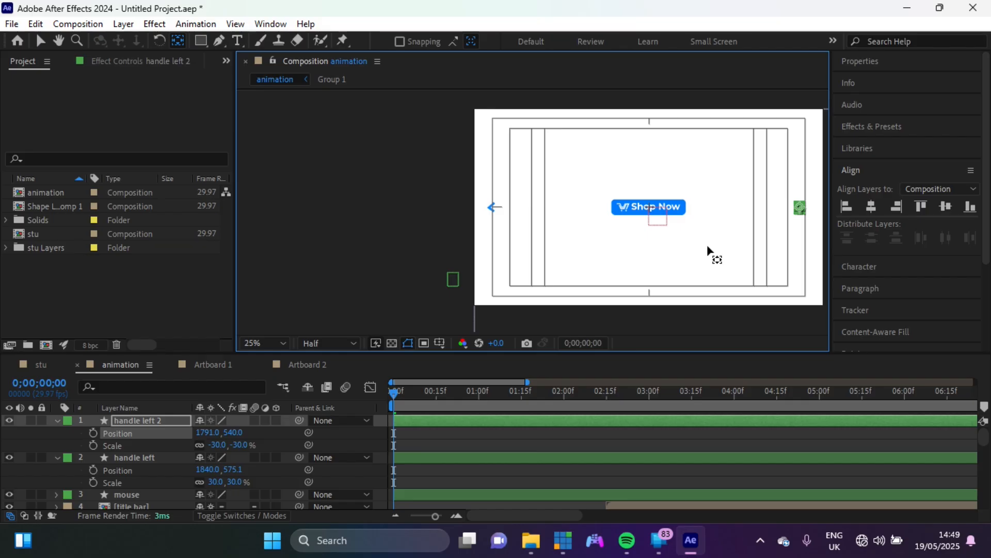
# Nudge the handle left layer up to a Y position of 572.6 to line it up with the centre guide.
pyautogui.click(136, 456)
pyautogui.click(117, 433)
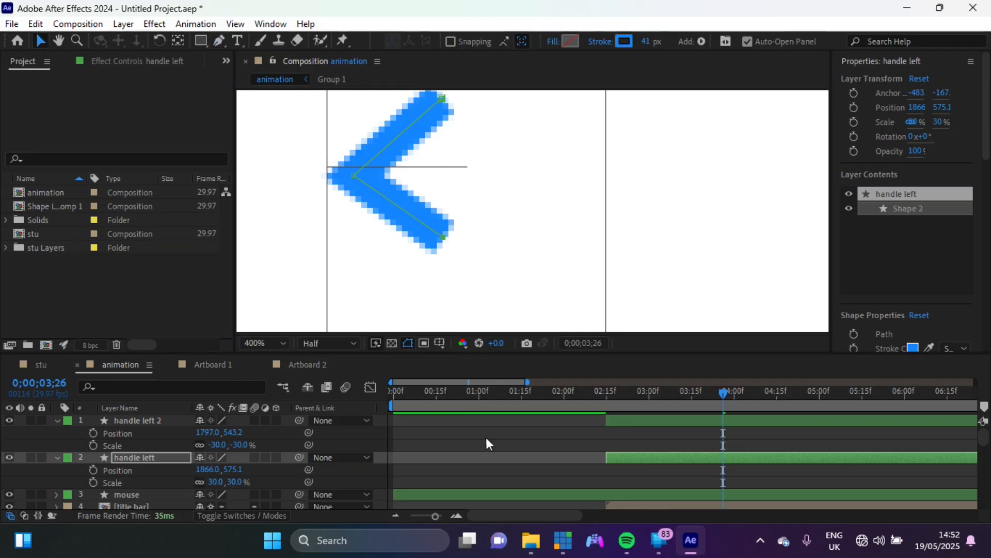
pyautogui.hotkey('shift', 'Up')
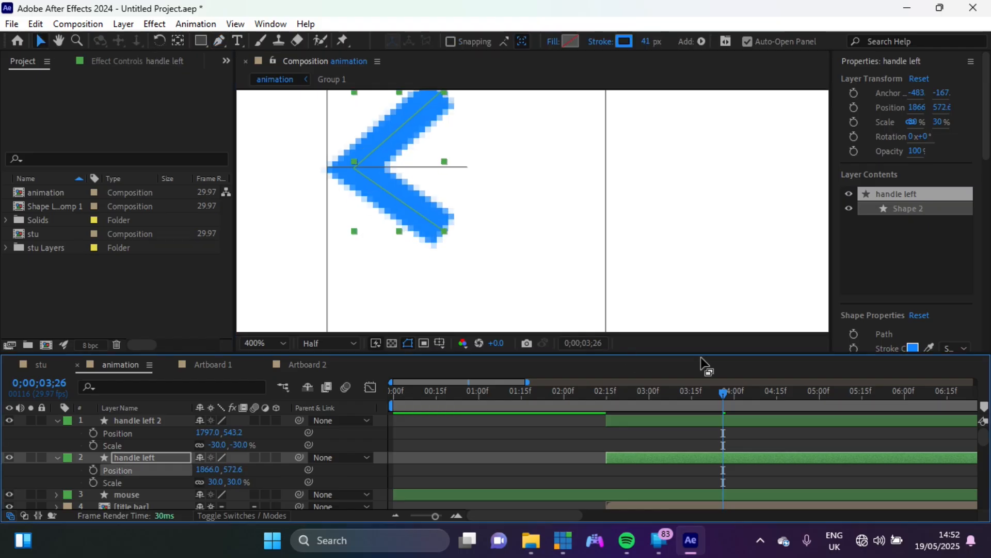
pyautogui.hotkey('shift', '/')
pyautogui.click(768, 309)
# Reveal the mouse layer's keyframes and compare the timing of its click Scale keyframes with those on Null 1.
pyautogui.click(659, 498)
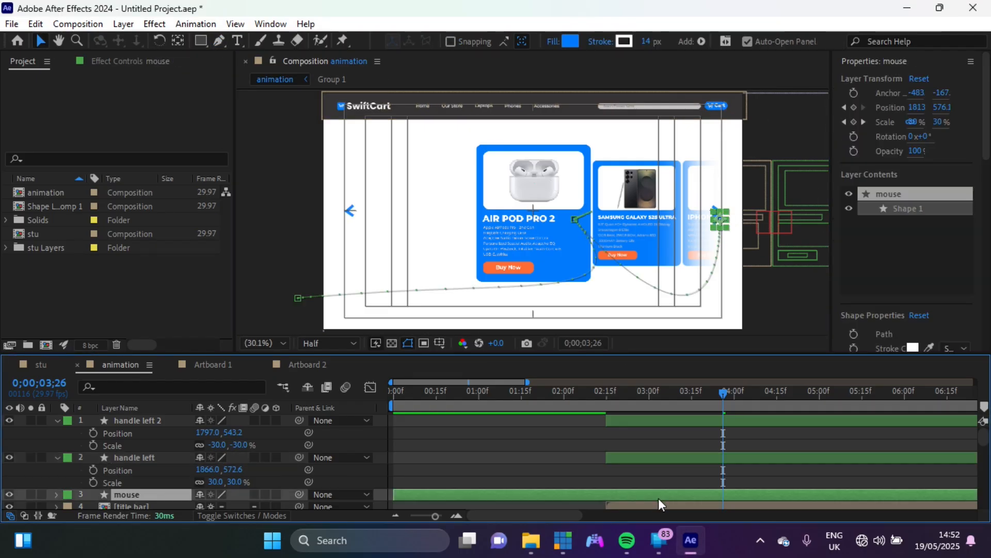
pyautogui.press('u')
pyautogui.moveTo(692, 392); pyautogui.dragTo(695, 392)
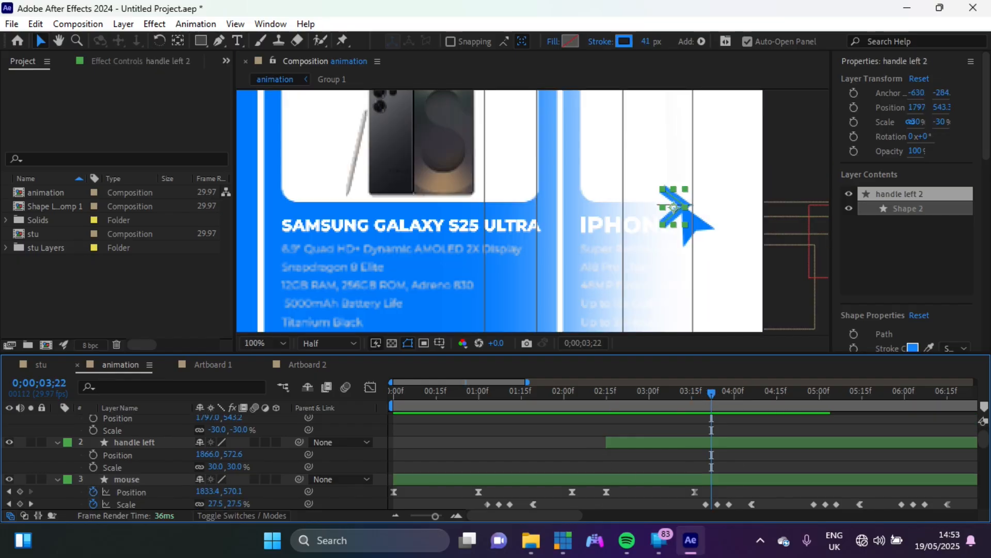
pyautogui.moveTo(688, 502); pyautogui.dragTo(767, 489)
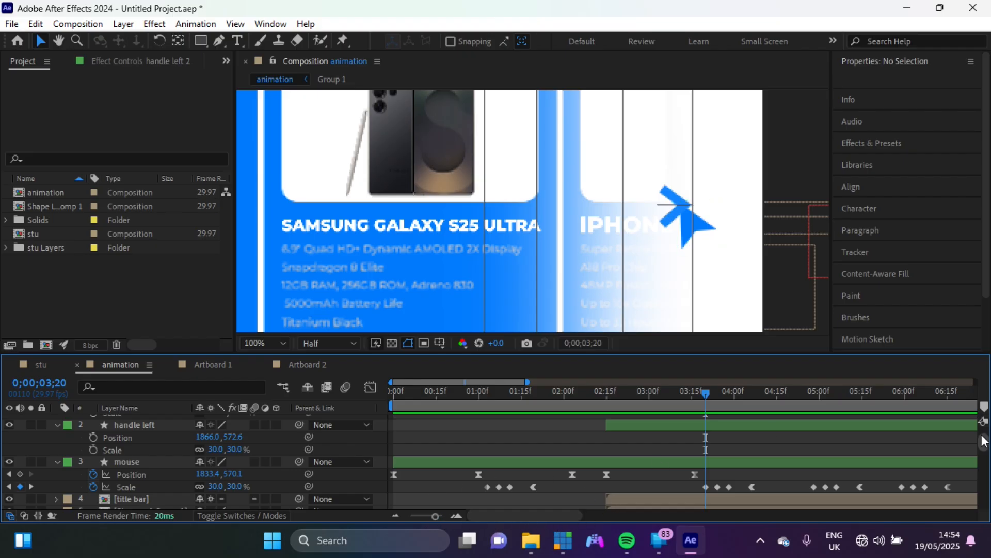
pyautogui.moveTo(983, 445); pyautogui.dragTo(983, 501)
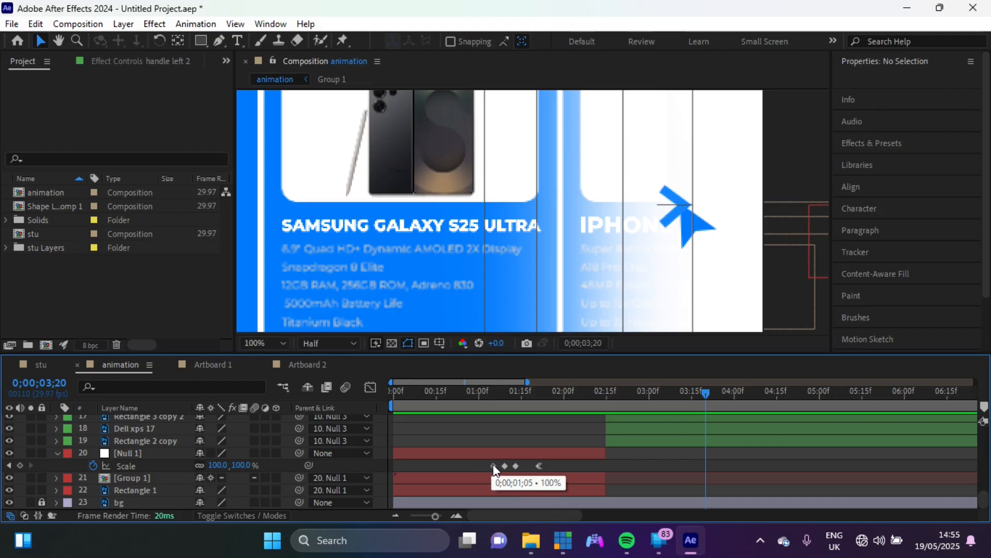
pyautogui.moveTo(507, 464)
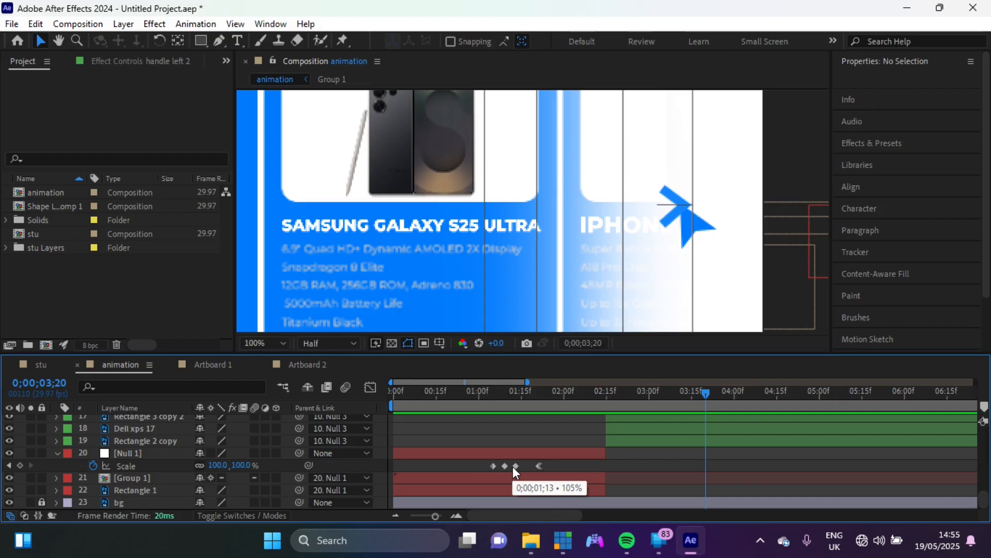
pyautogui.moveTo(539, 468)
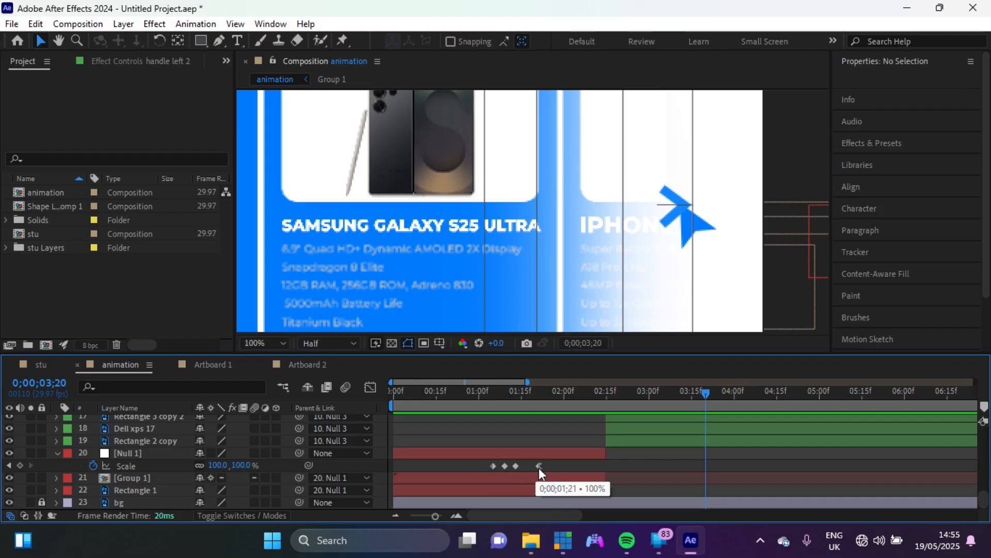
pyautogui.scroll(10, 638, 447)
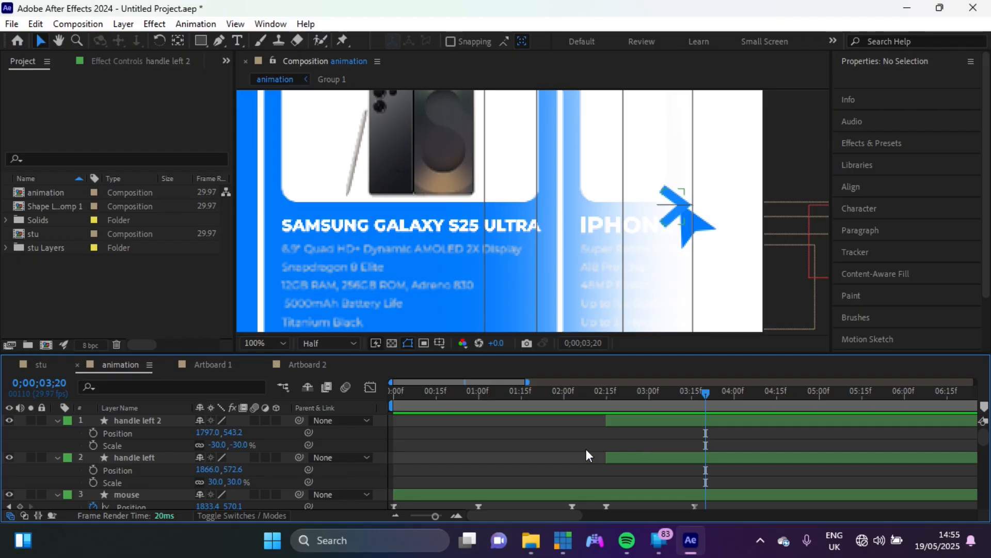
# Copy the mouse layer's first four click Scale keyframes and paste them onto handle left 2 at 0;00;03;20.
pyautogui.scroll(-3, 504, 466)
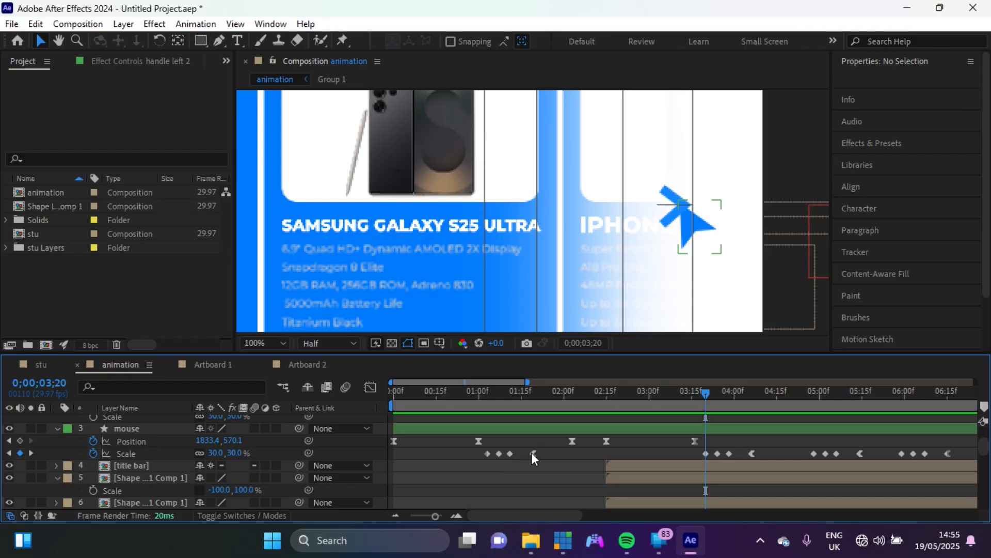
pyautogui.click(572, 469)
pyautogui.moveTo(547, 455); pyautogui.dragTo(475, 469)
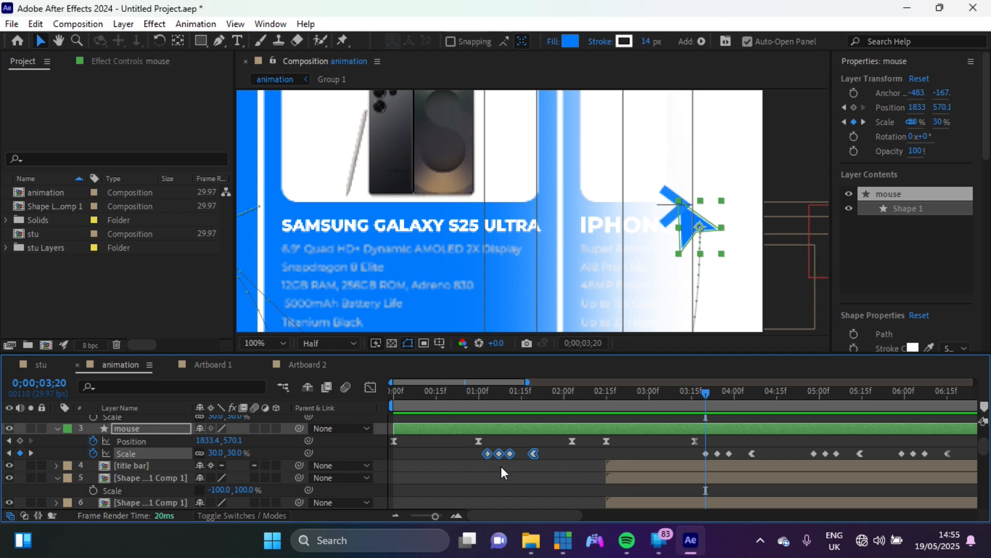
pyautogui.scroll(3, 714, 422)
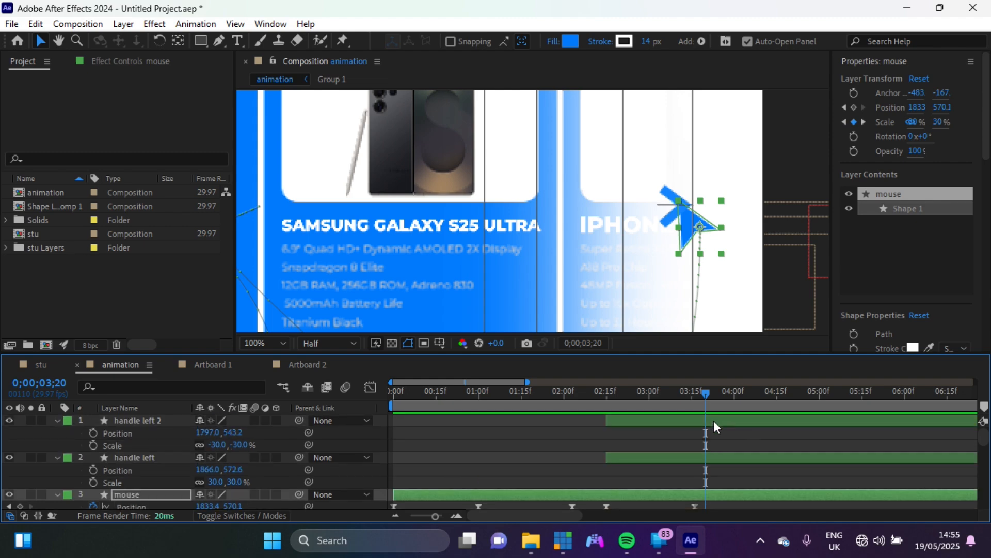
pyautogui.scroll(-1, 711, 426)
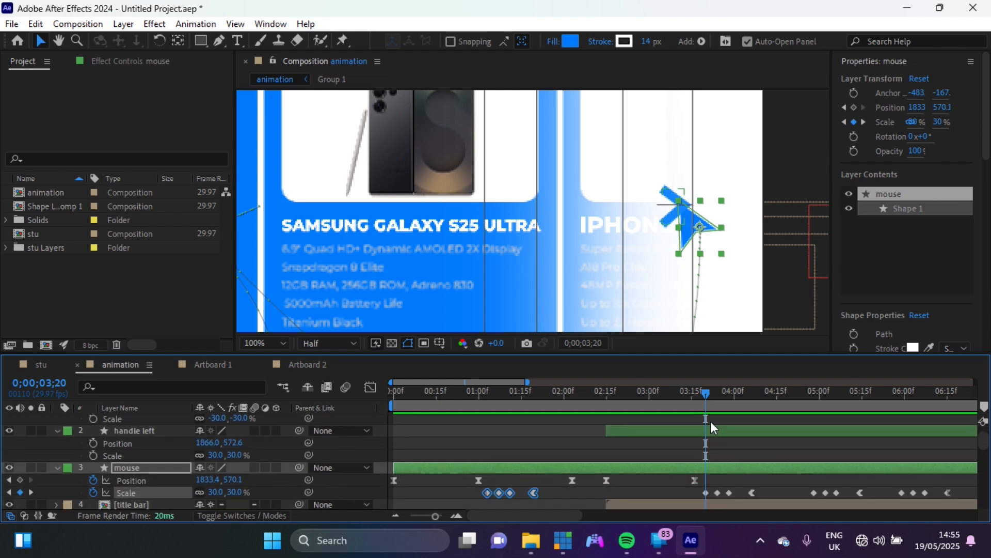
pyautogui.moveTo(706, 398); pyautogui.dragTo(711, 399)
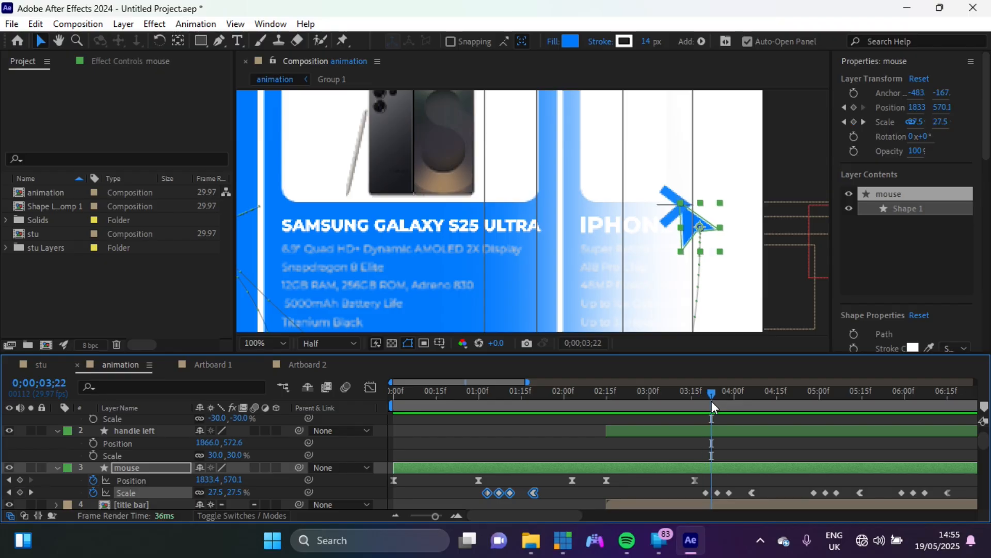
pyautogui.moveTo(711, 398); pyautogui.dragTo(705, 400)
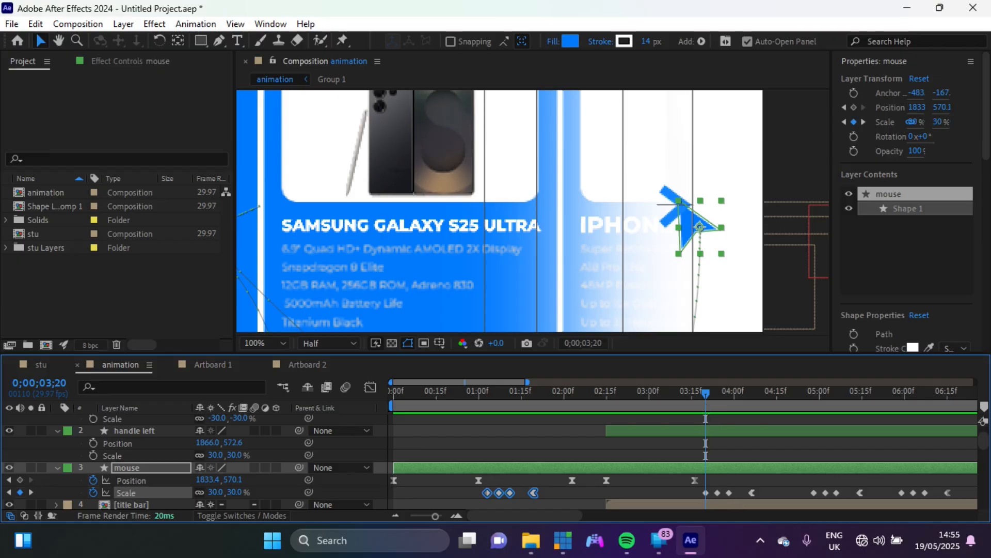
pyautogui.hotkey('ctrl', 'v')
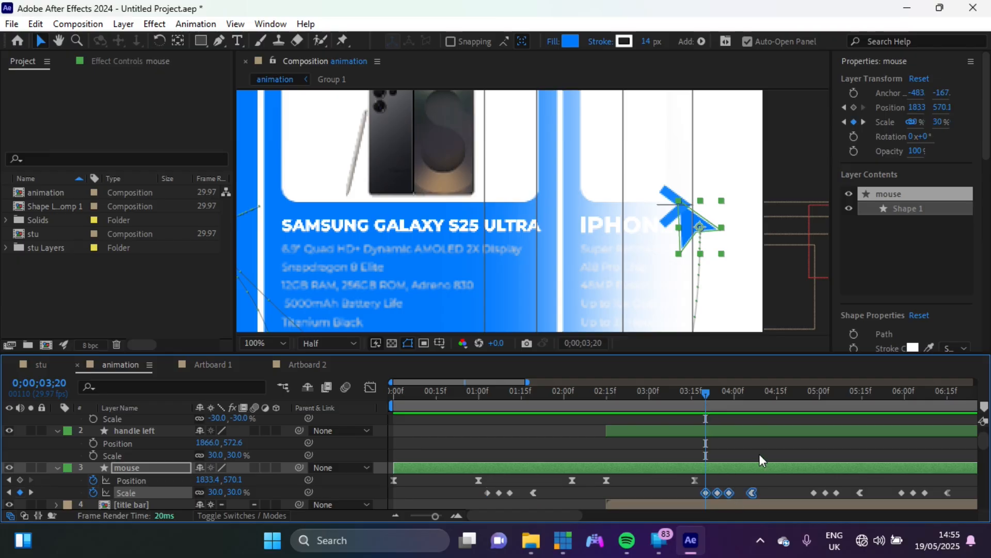
pyautogui.scroll(1, 733, 441)
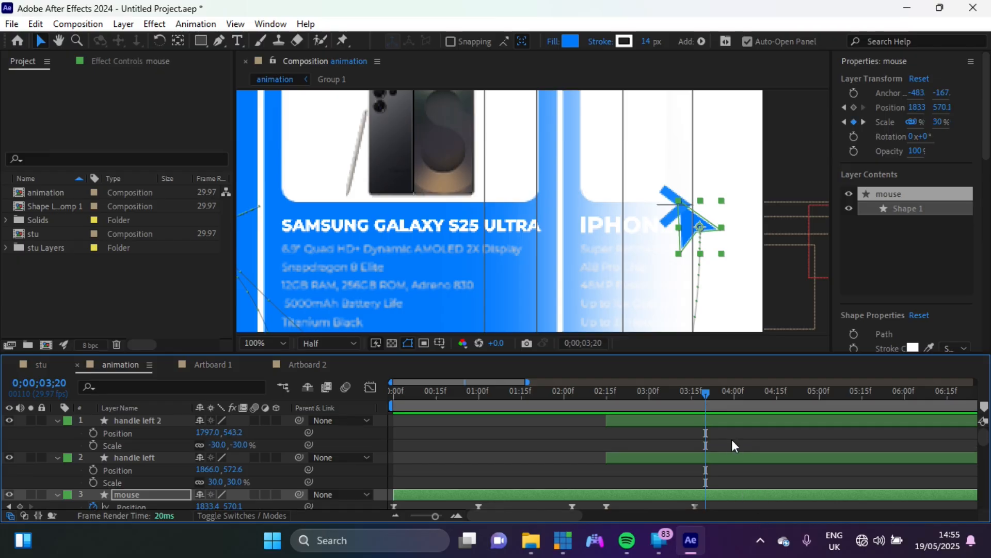
pyautogui.click(715, 424)
pyautogui.hotkey('ctrl', 'v')
# Paste the click Scale keyframes onto handle left 2 at 0;00;04;28, matching the mouse layer's next click.
pyautogui.click(792, 403)
pyautogui.scroll(-5, 792, 403)
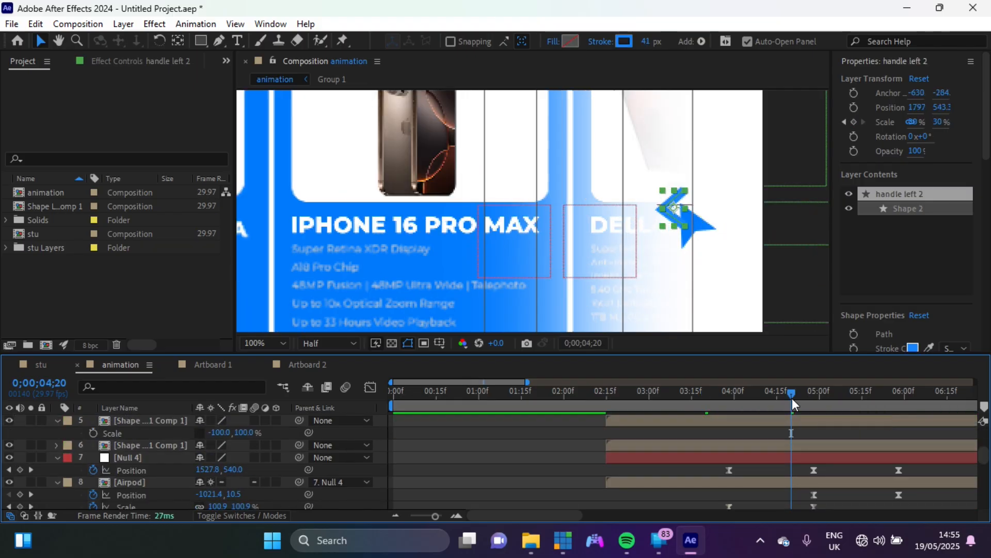
pyautogui.scroll(5, 791, 399)
pyautogui.moveTo(792, 395); pyautogui.dragTo(791, 421)
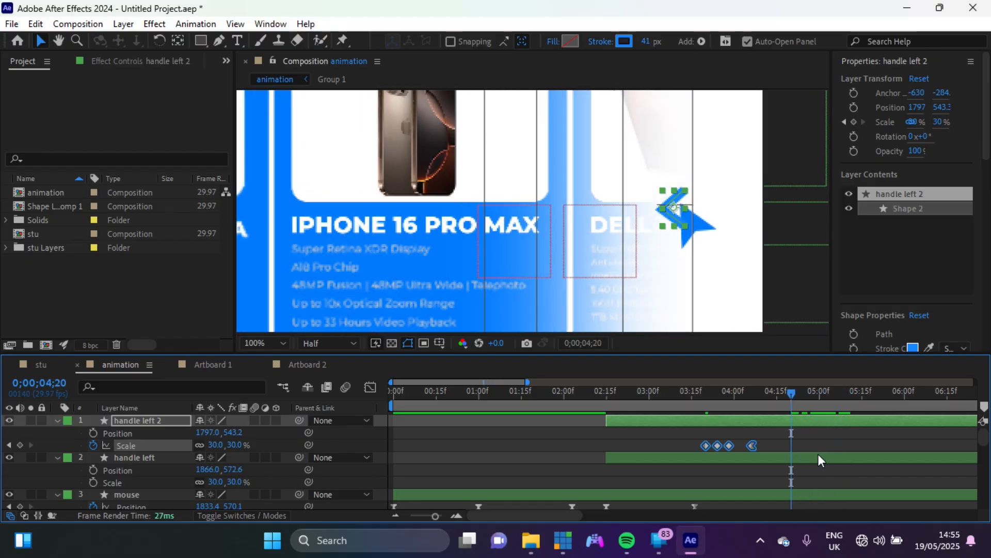
pyautogui.scroll(-3, 820, 459)
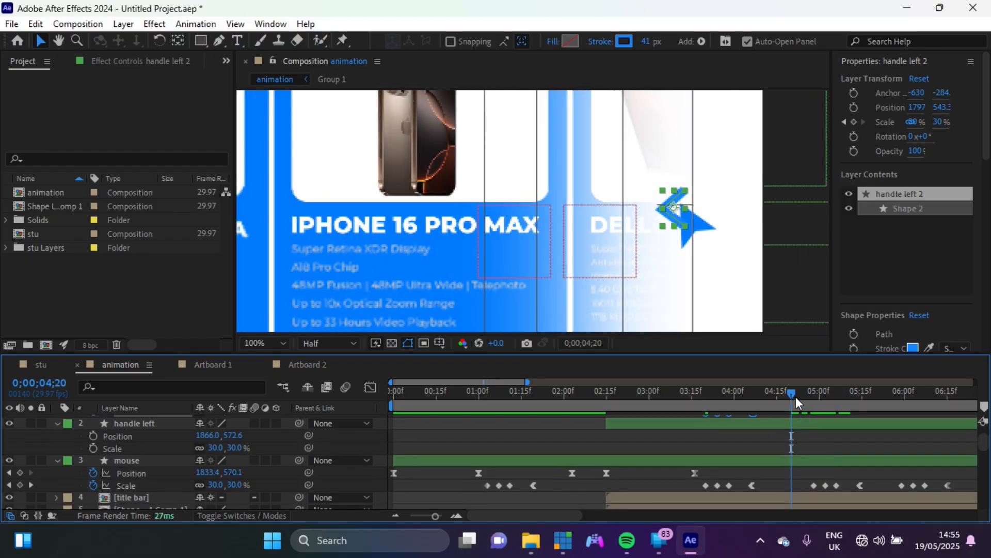
pyautogui.moveTo(799, 399); pyautogui.dragTo(814, 406)
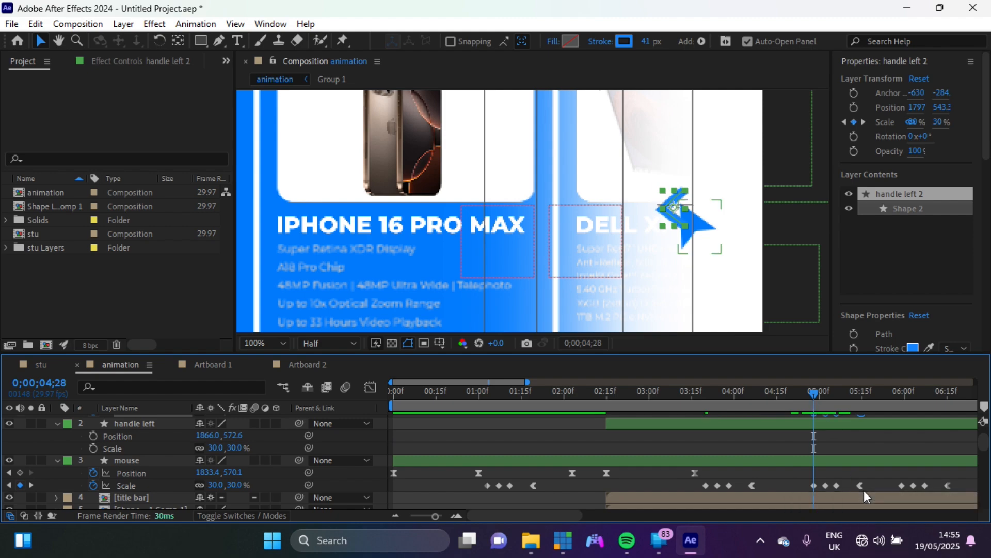
# Paste the click Scale keyframes onto handle left 2 at 0;00;05;29 and move the mouse layer to the top of the stack.
pyautogui.press('space')
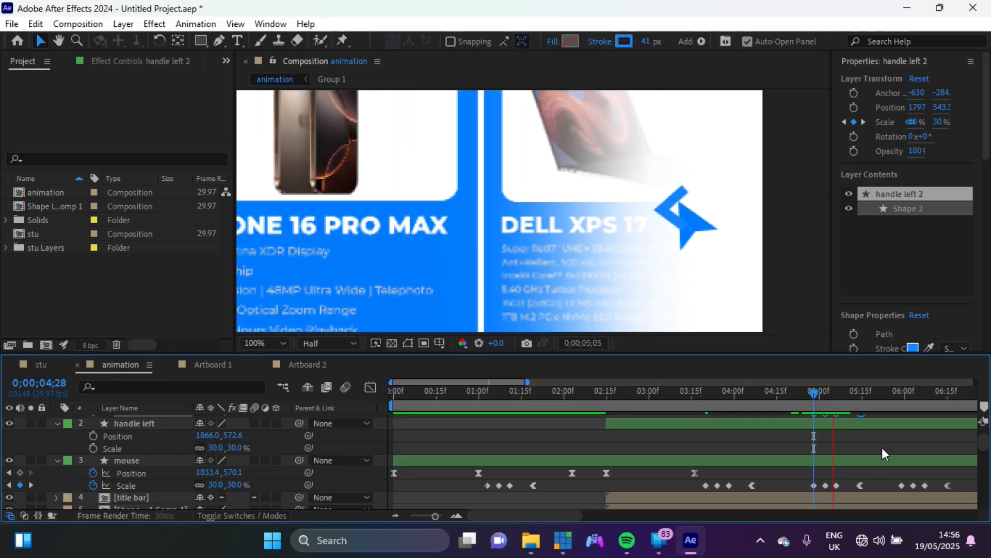
pyautogui.press('space')
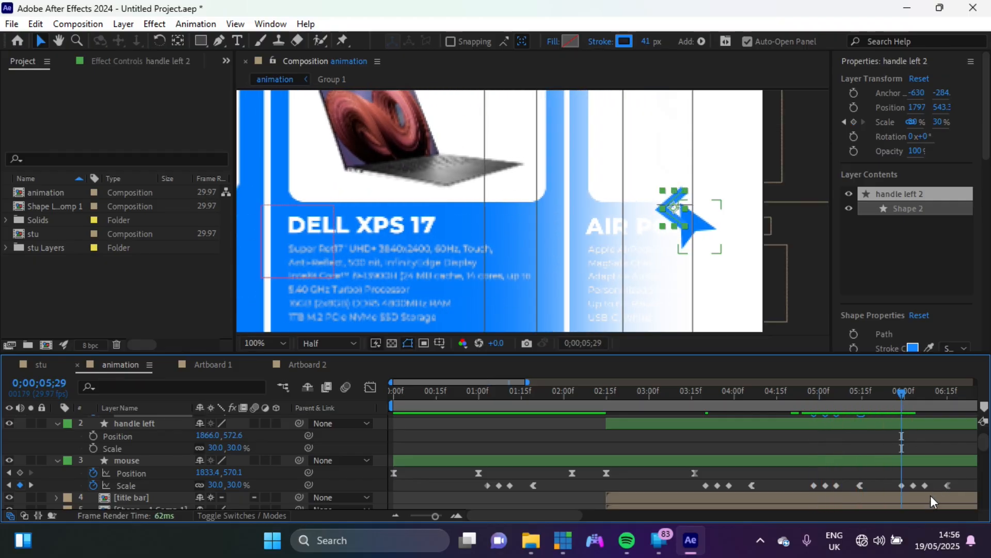
pyautogui.click(926, 466)
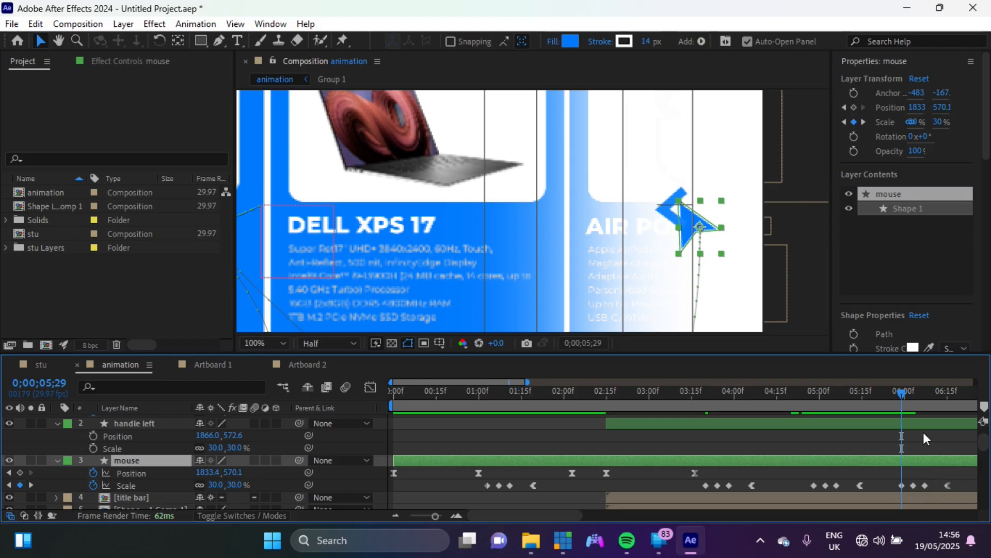
pyautogui.scroll(2, 924, 433)
pyautogui.click(904, 418)
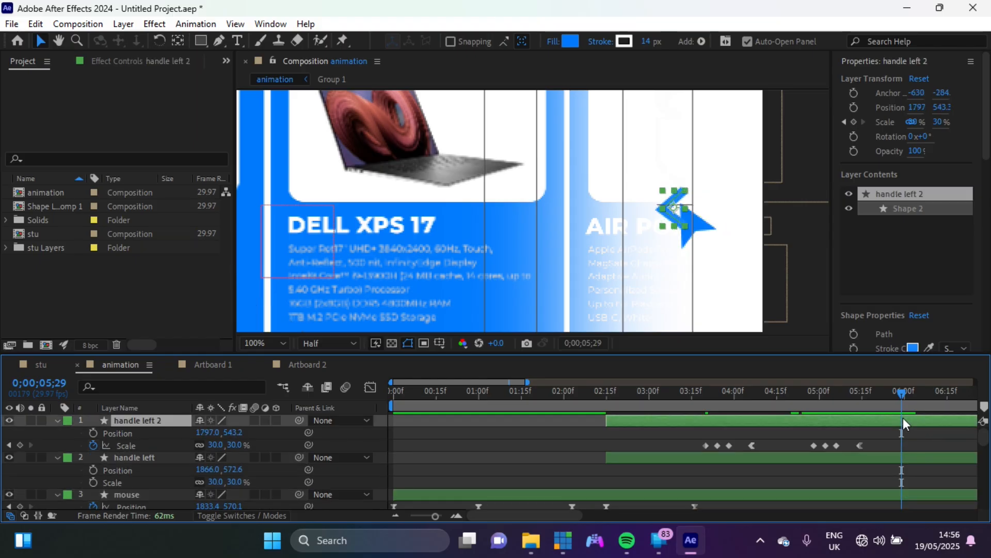
pyautogui.hotkey('ctrl', 'v')
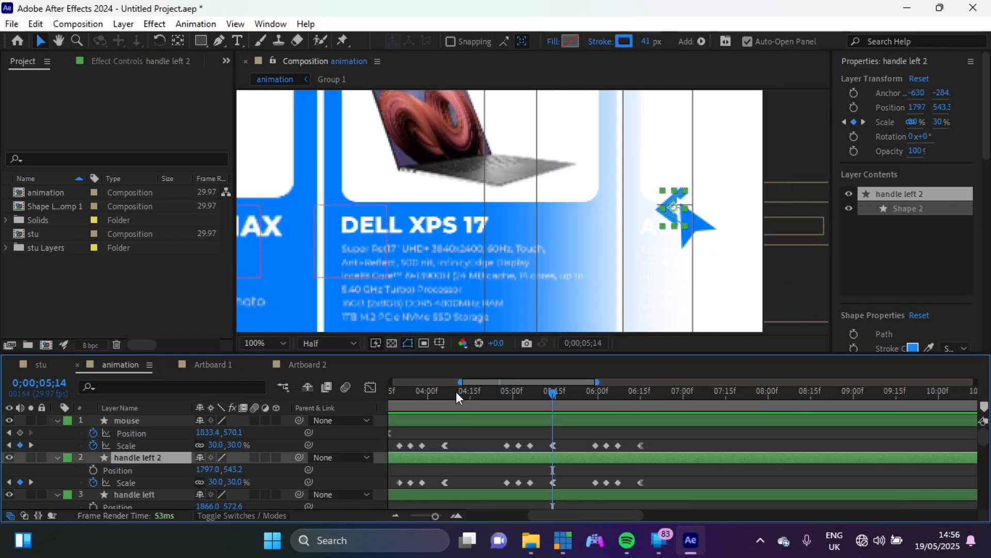
# Set the mouse layer's Position keyframe at 0;00;03;16 to 1817.4, 582.1 and preview the clicks on the arrow handle.
pyautogui.moveTo(456, 392); pyautogui.dragTo(526, 420)
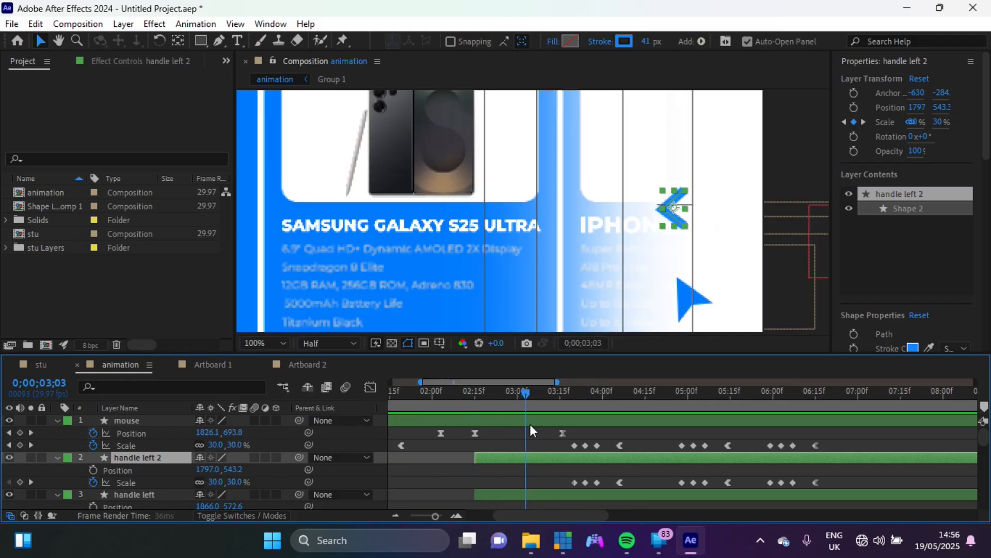
pyautogui.moveTo(492, 382); pyautogui.dragTo(593, 394)
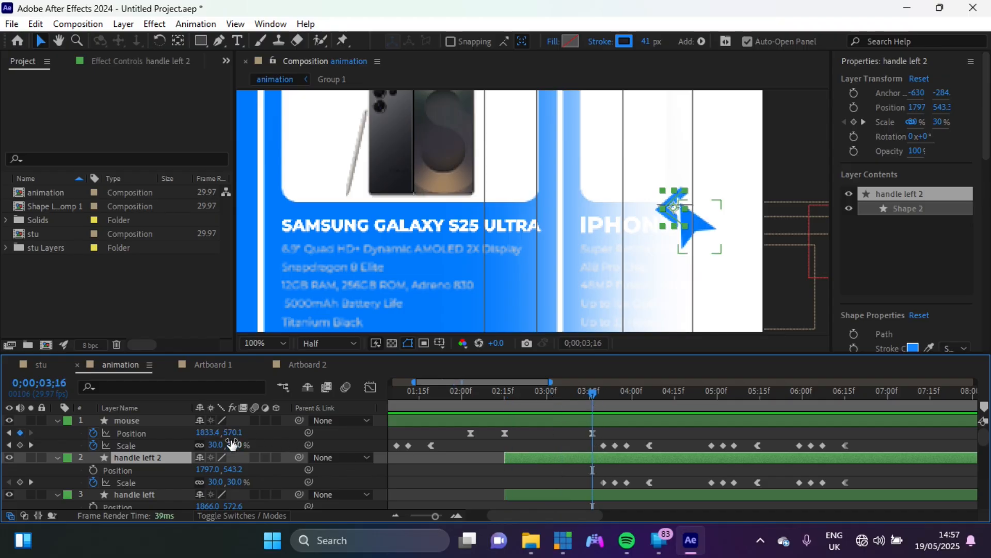
pyautogui.moveTo(234, 434); pyautogui.dragTo(199, 438)
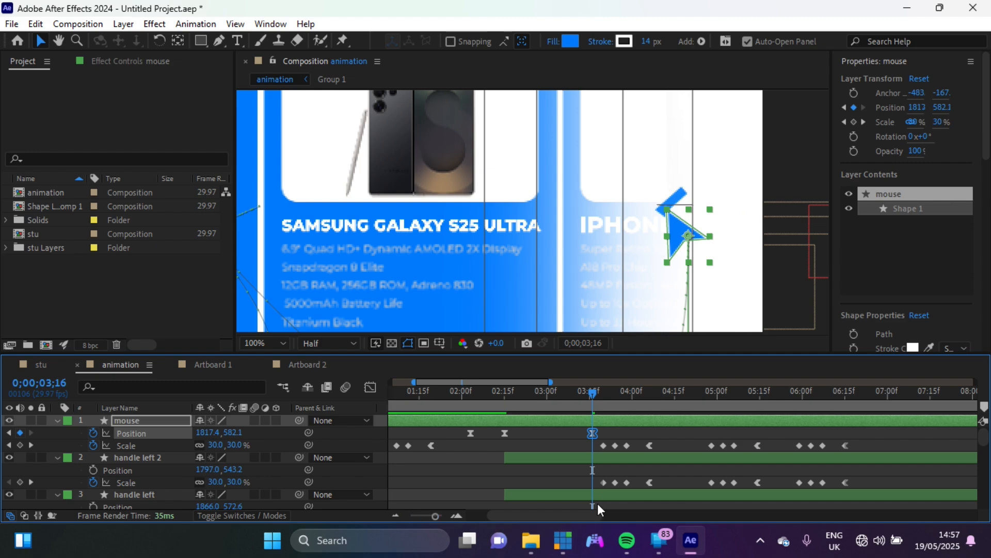
pyautogui.press('space')
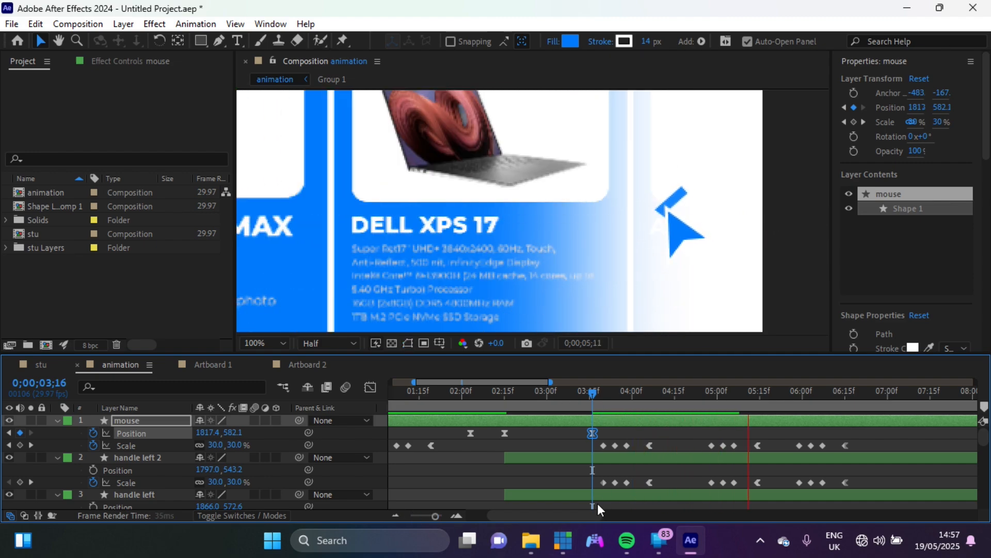
pyautogui.press('space')
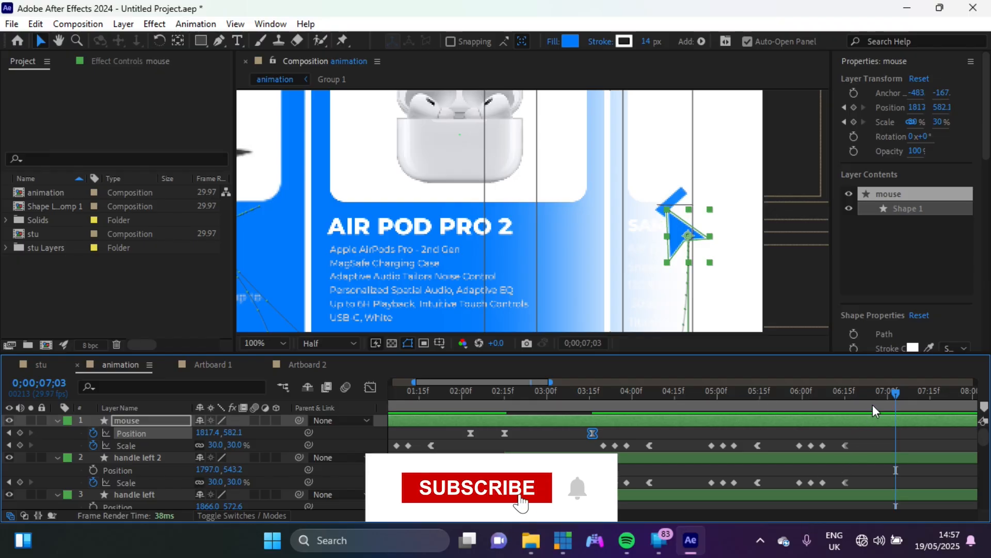
# Add a Position keyframe to the mouse layer at 0;00;06;19 to hold the cursor at its current location.
pyautogui.moveTo(847, 395); pyautogui.dragTo(855, 395)
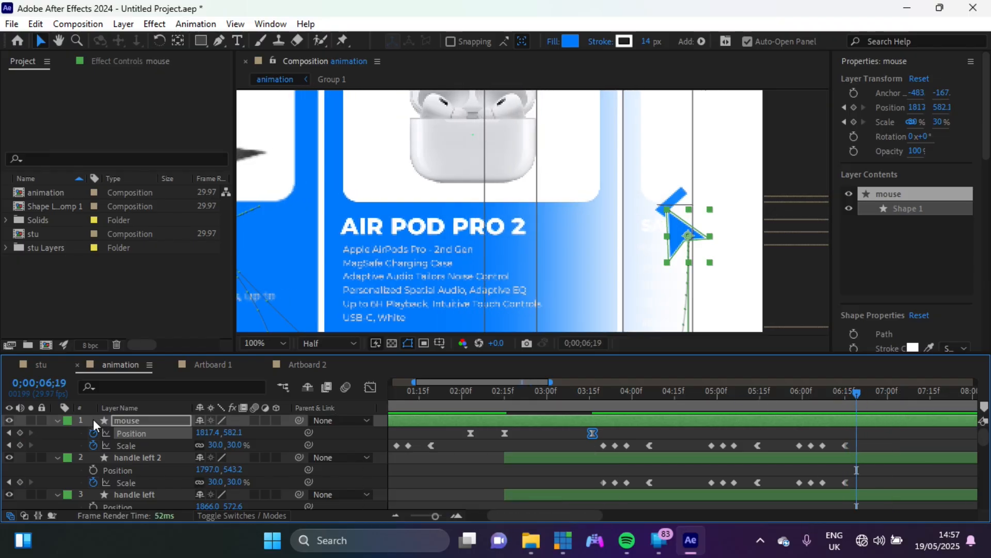
pyautogui.click(20, 433)
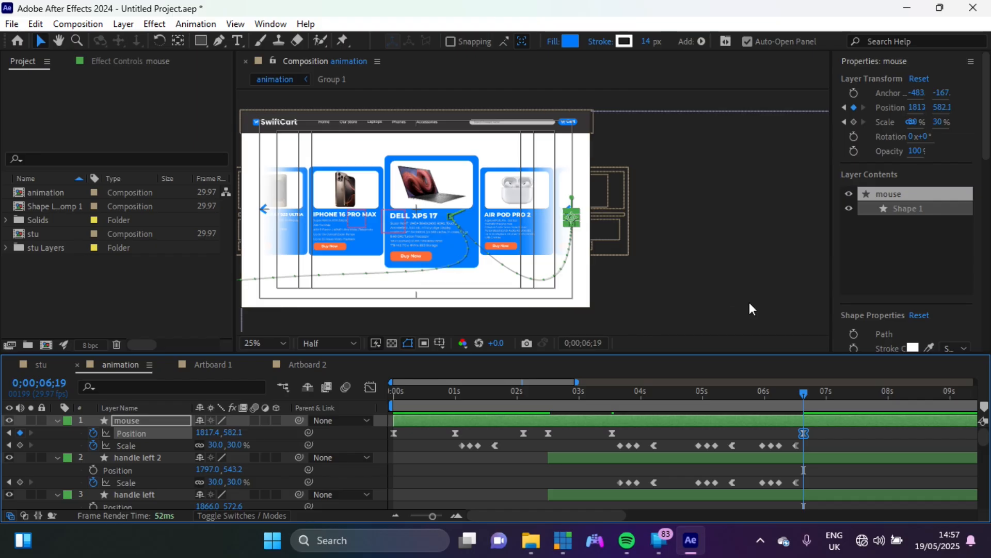
pyautogui.moveTo(575, 382); pyautogui.dragTo(547, 396)
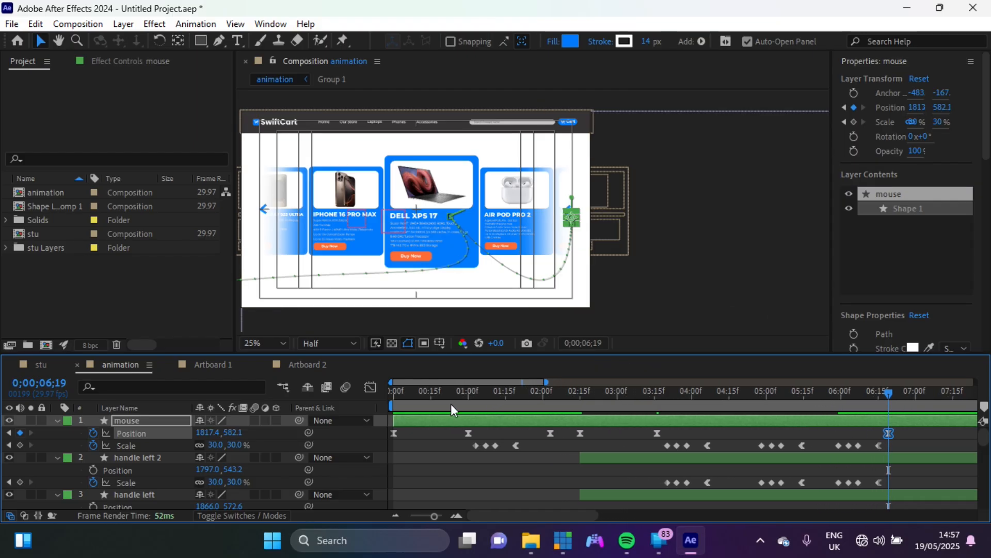
pyautogui.moveTo(454, 385); pyautogui.dragTo(539, 390)
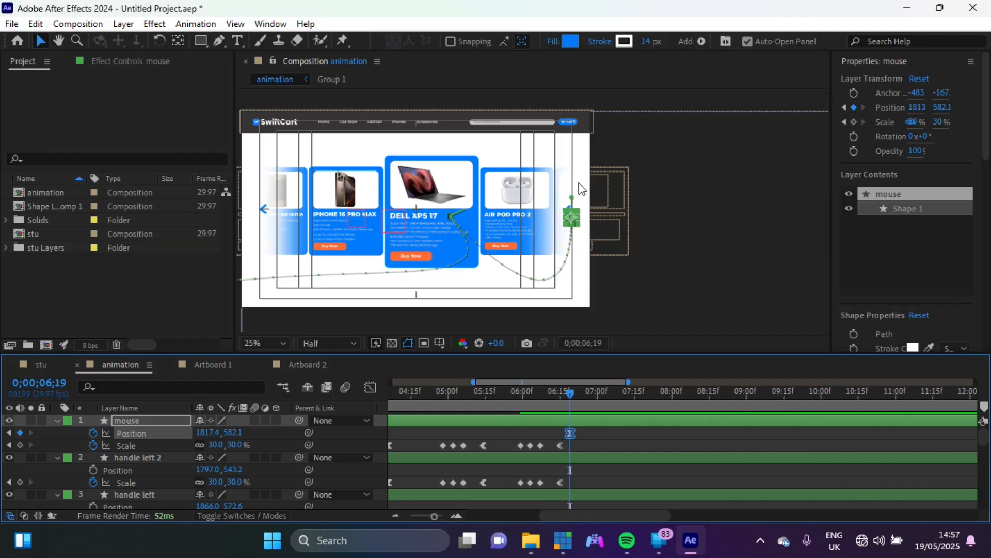
# Add a mouse Position keyframe at 0;00;07;15 that moves the cursor to 897.4, 822.1 on the Dell XPS 17 Buy Now button.
pyautogui.click(635, 396)
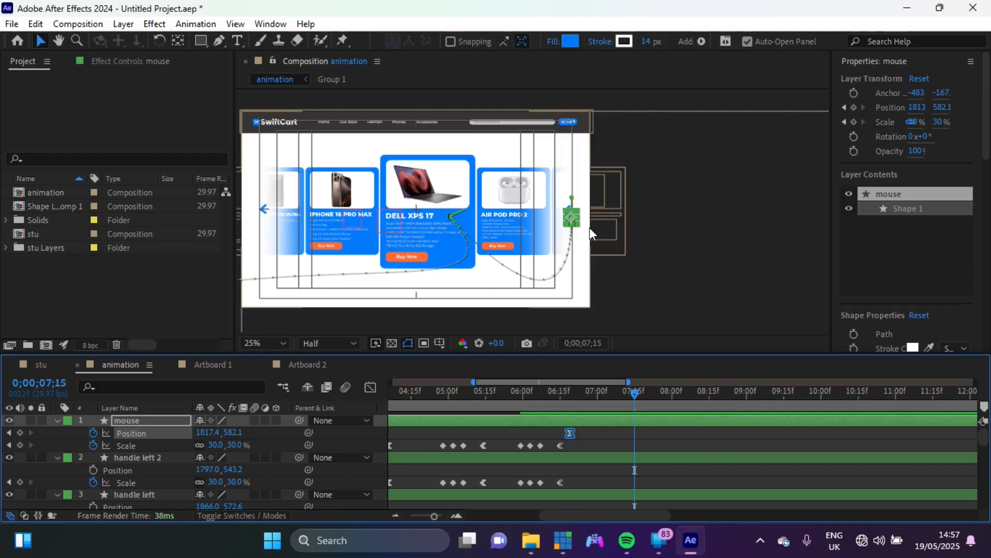
pyautogui.moveTo(575, 221); pyautogui.dragTo(405, 263)
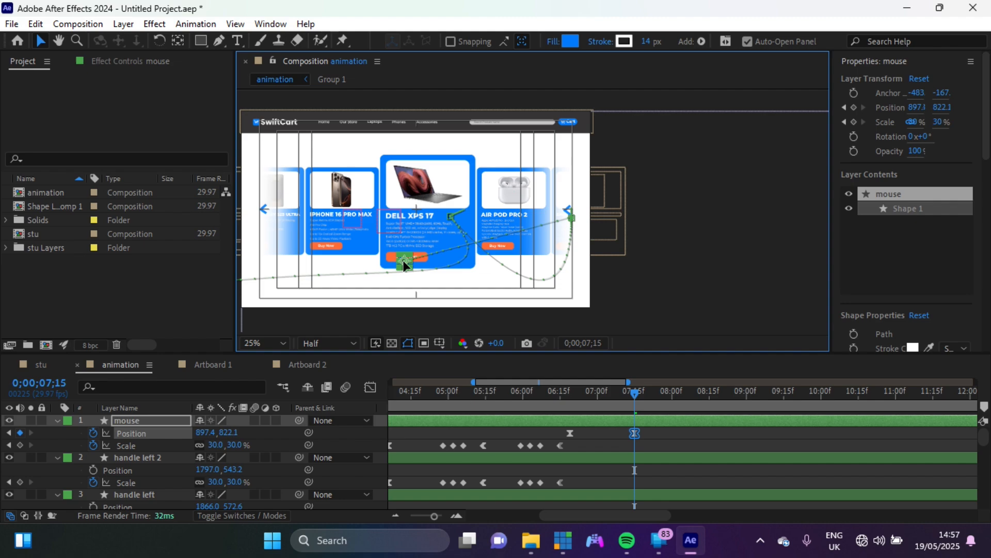
pyautogui.click(610, 392)
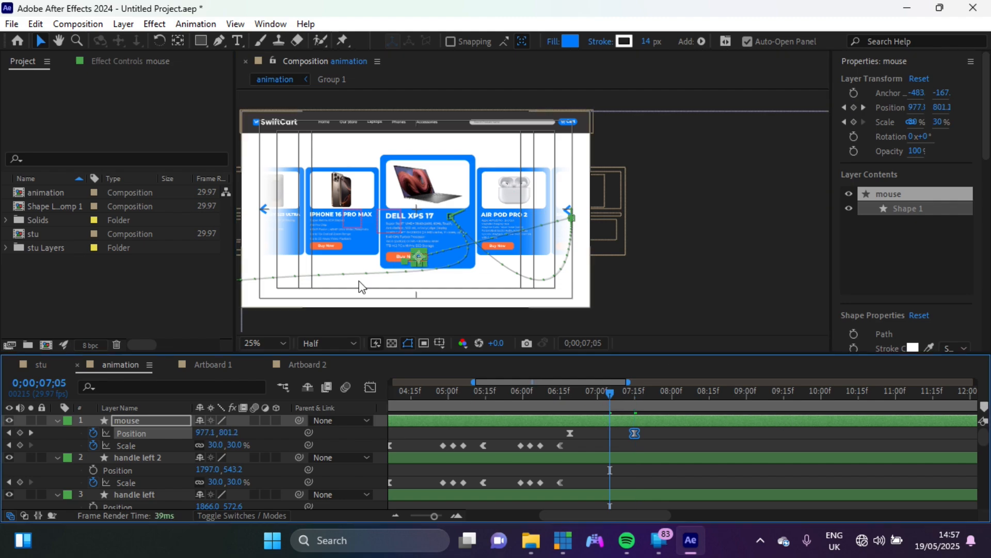
pyautogui.click(586, 392)
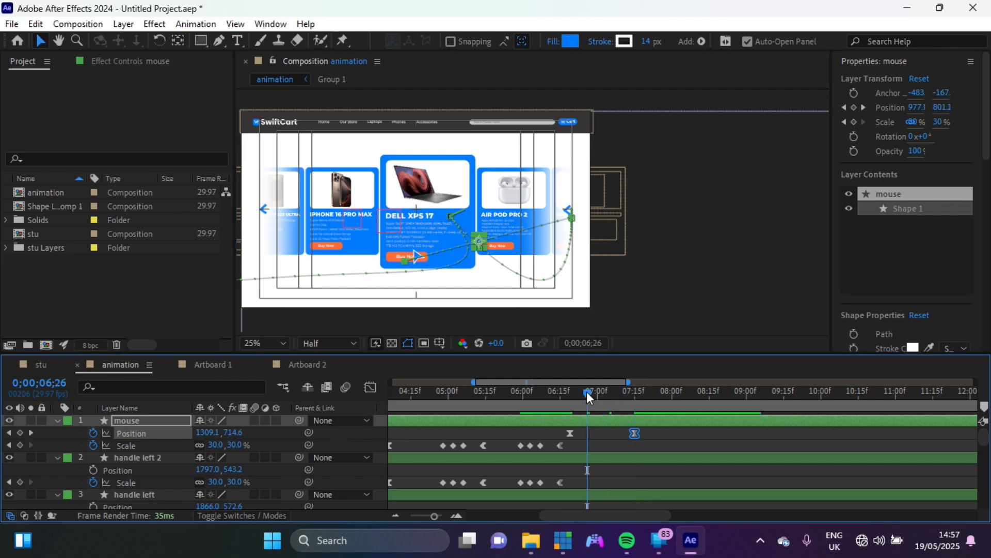
# Curve the cursor's motion path toward the Buy Now button with the Pen tool and set its Position at 0;00;07;15 to 1015.4, 844.1.
pyautogui.click(219, 41)
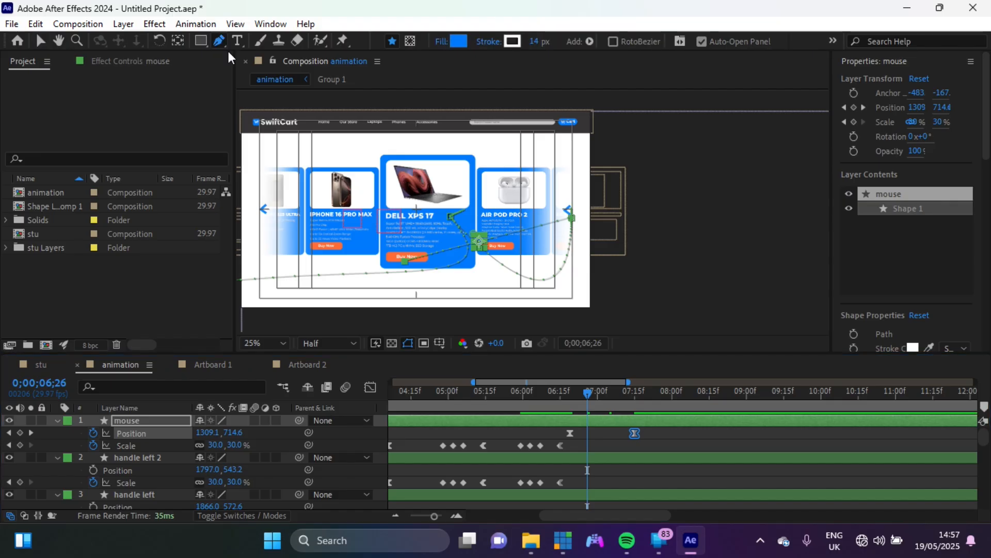
pyautogui.click(406, 263)
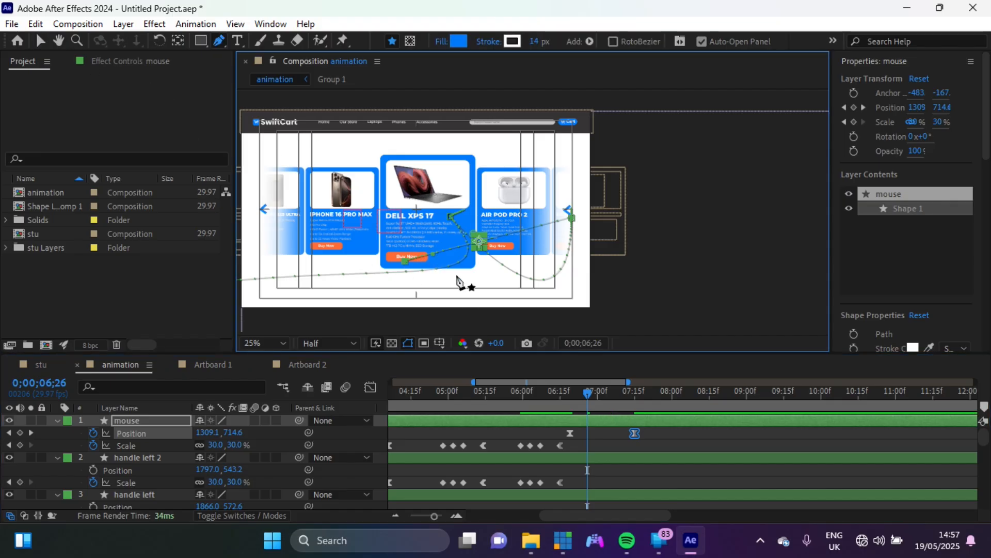
pyautogui.moveTo(434, 255); pyautogui.dragTo(553, 325)
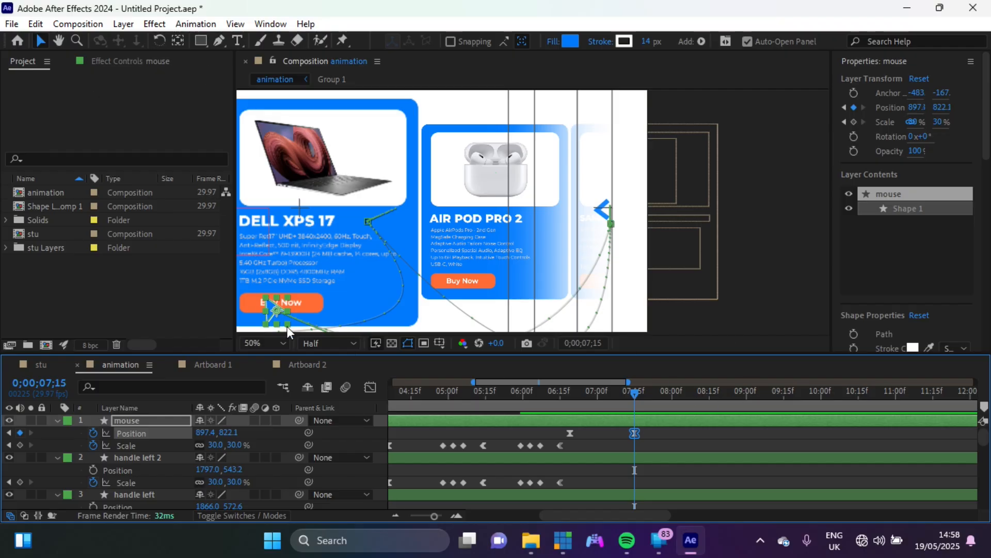
pyautogui.moveTo(276, 309); pyautogui.dragTo(318, 318)
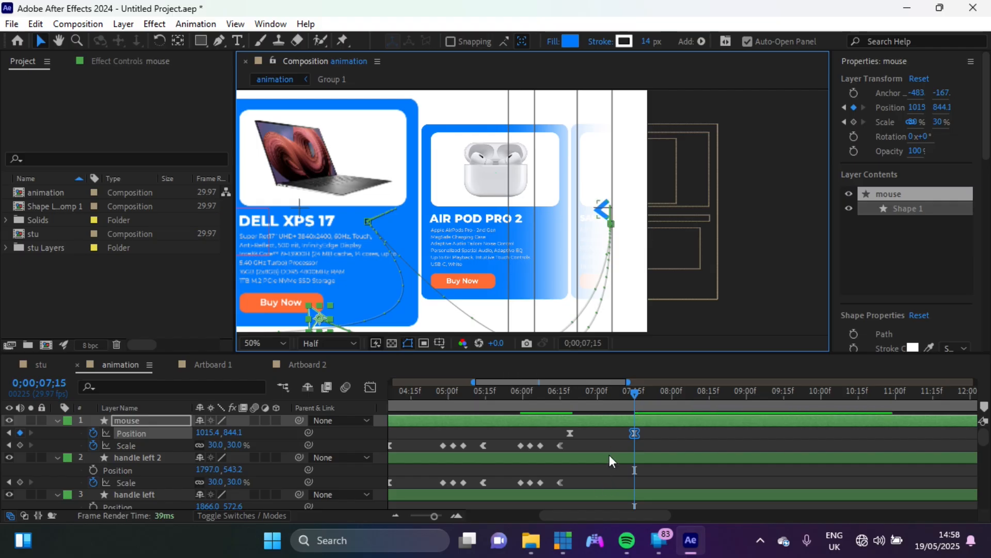
# Duplicate the mouse layer's last set of click Scale keyframes at 0;00;07;22.
pyautogui.moveTo(637, 394); pyautogui.dragTo(652, 398)
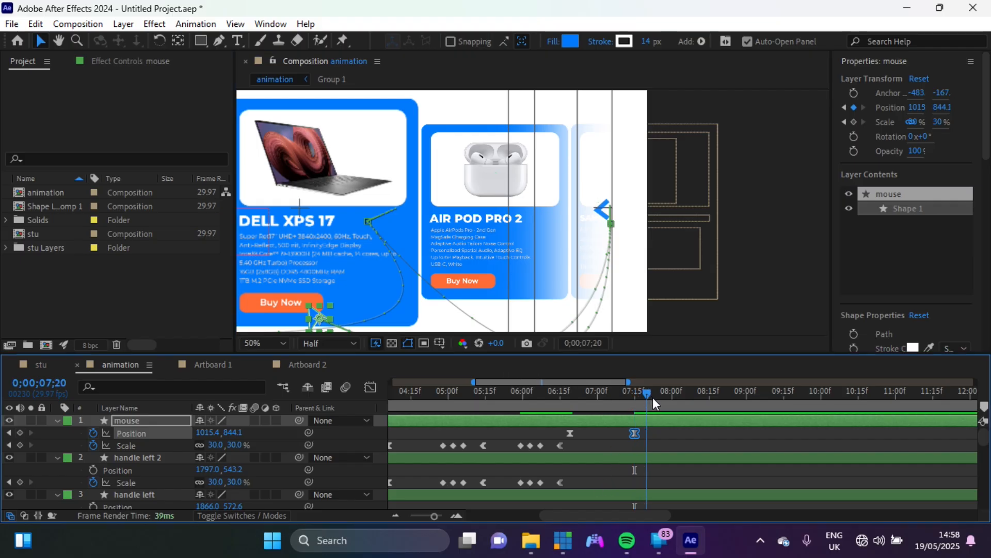
pyautogui.moveTo(592, 445); pyautogui.dragTo(519, 453)
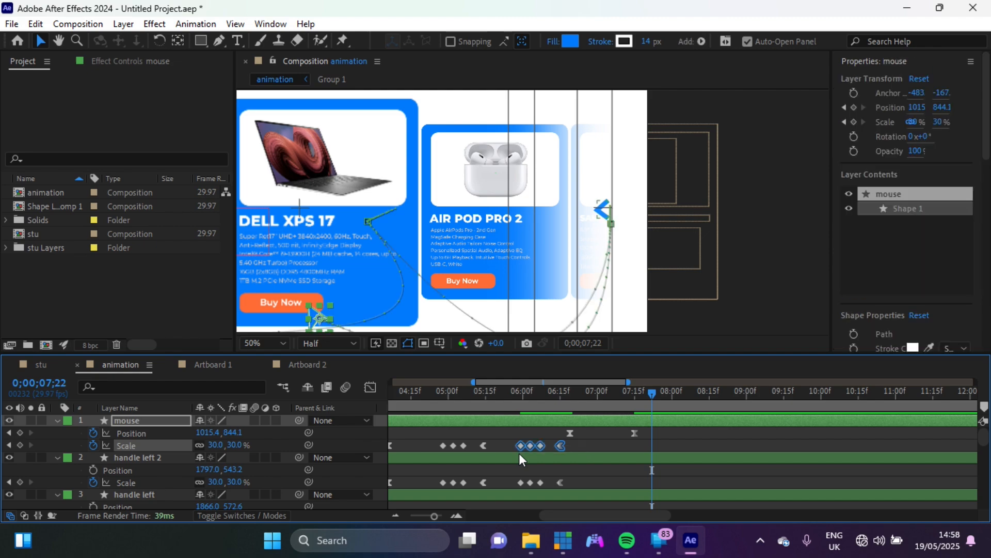
pyautogui.hotkey('ctrl', 'v')
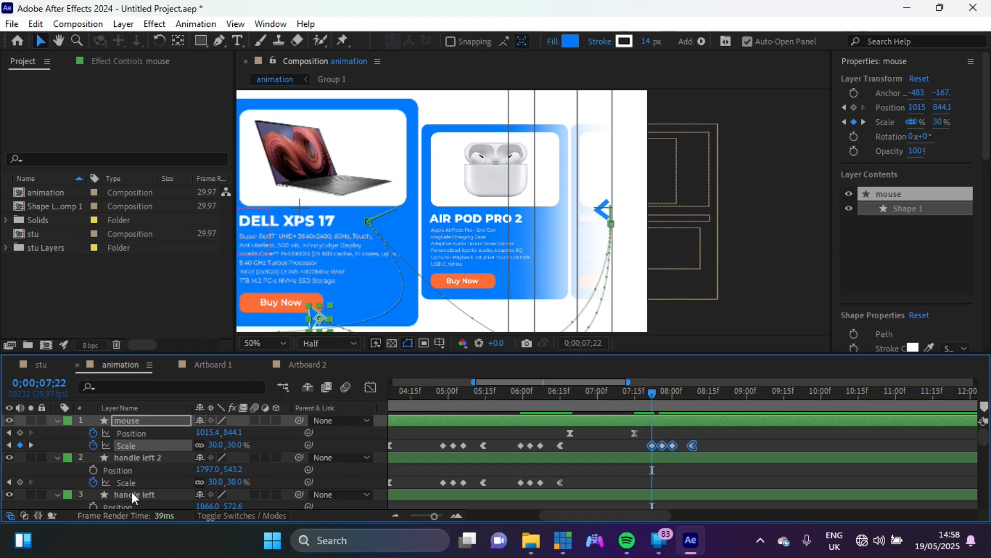
# Identify the Dell card's Buy Now layer by toggling its visibility and reveal its Scale property.
pyautogui.scroll(-6, 135, 486)
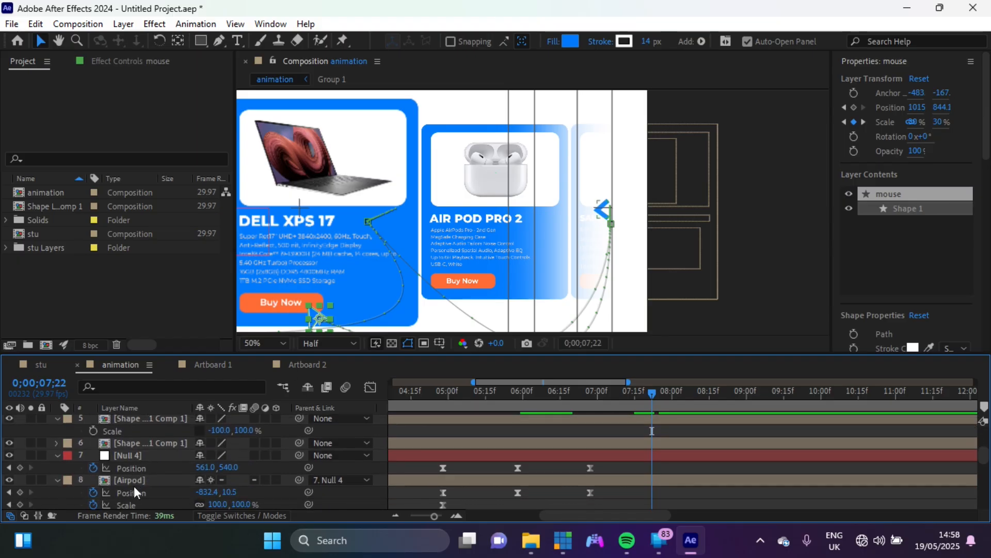
pyautogui.scroll(-5, 134, 486)
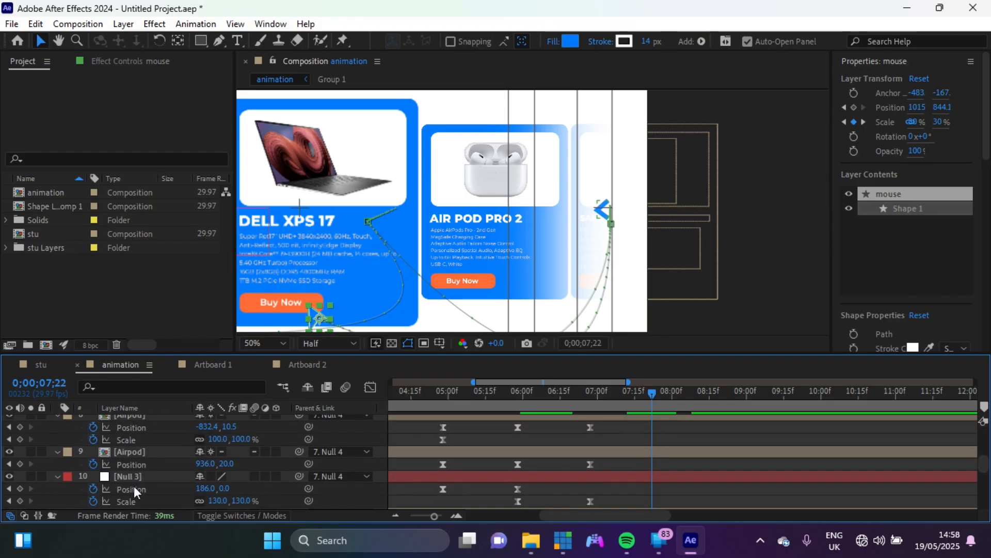
pyautogui.scroll(-6, 134, 486)
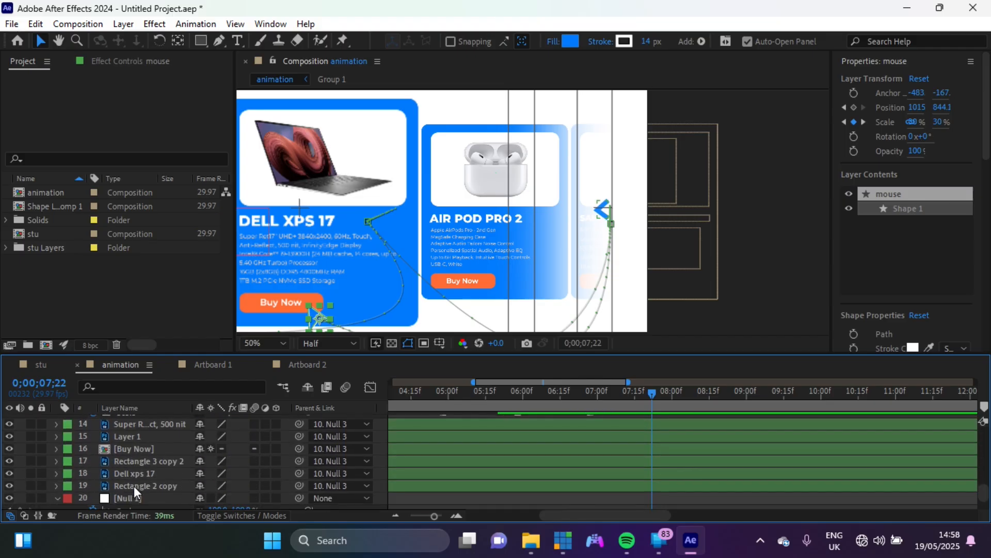
pyautogui.click(144, 464)
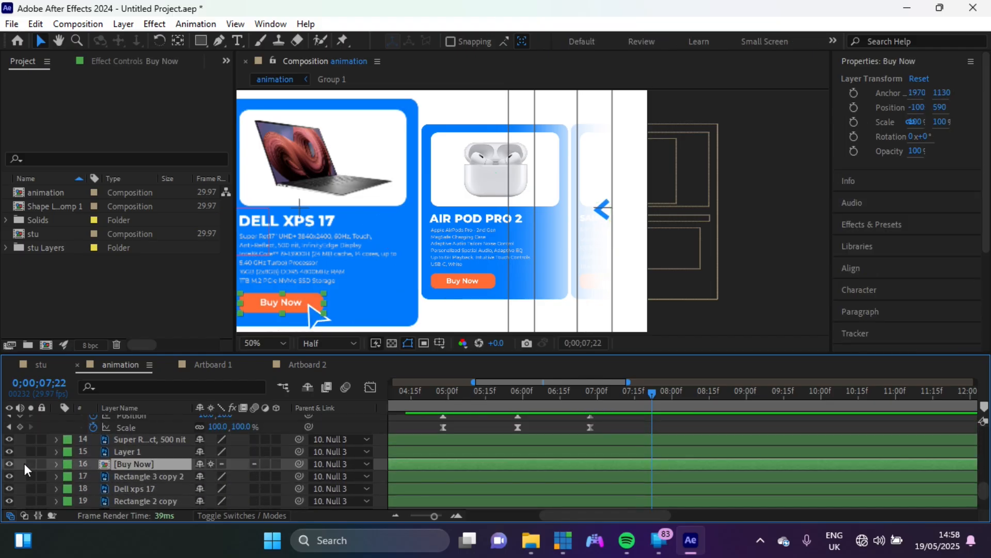
pyautogui.click(9, 463)
pyautogui.click(9, 464)
pyautogui.press('s')
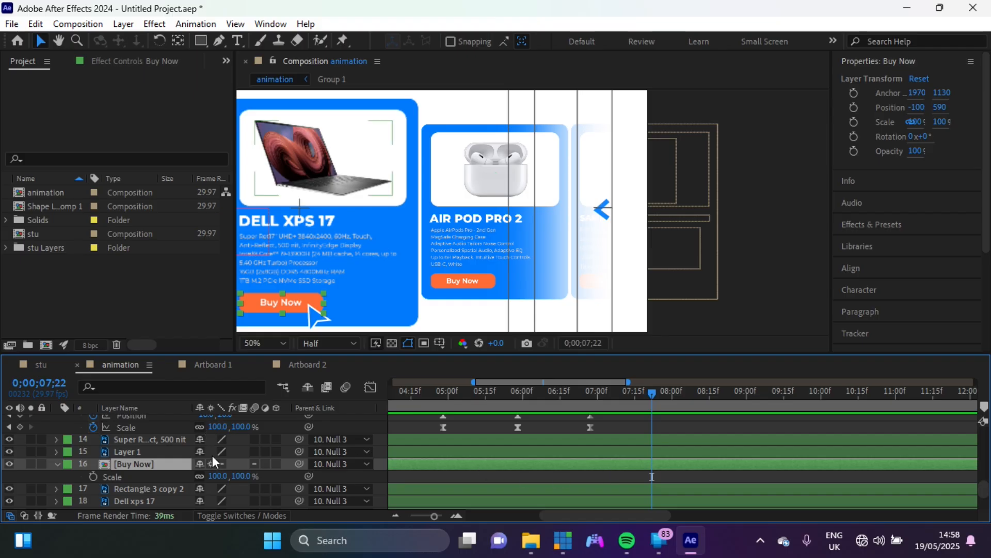
# Copy all the click Scale keyframes from the Null 1 layer.
pyautogui.moveTo(640, 514); pyautogui.dragTo(568, 516)
pyautogui.scroll(-3, 480, 485)
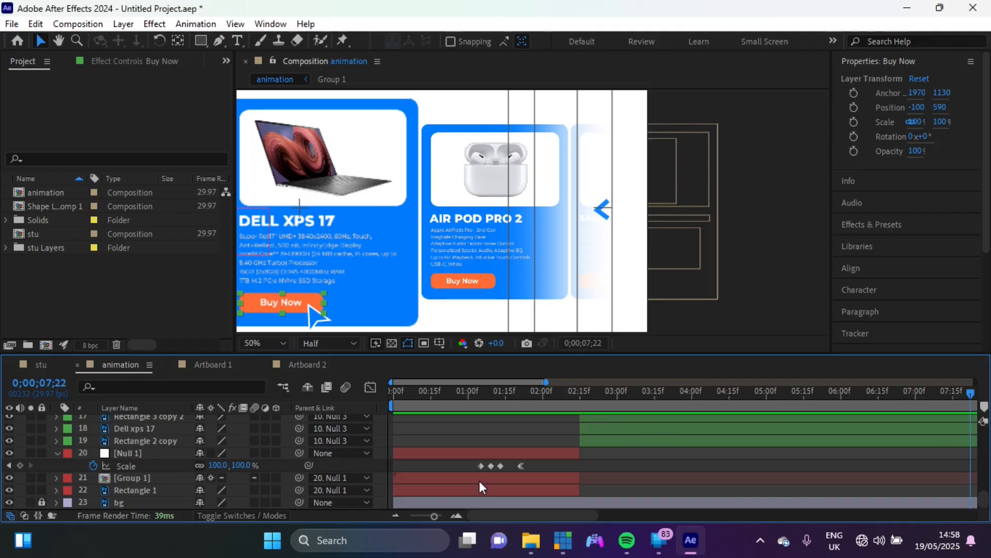
pyautogui.moveTo(544, 466); pyautogui.dragTo(452, 478)
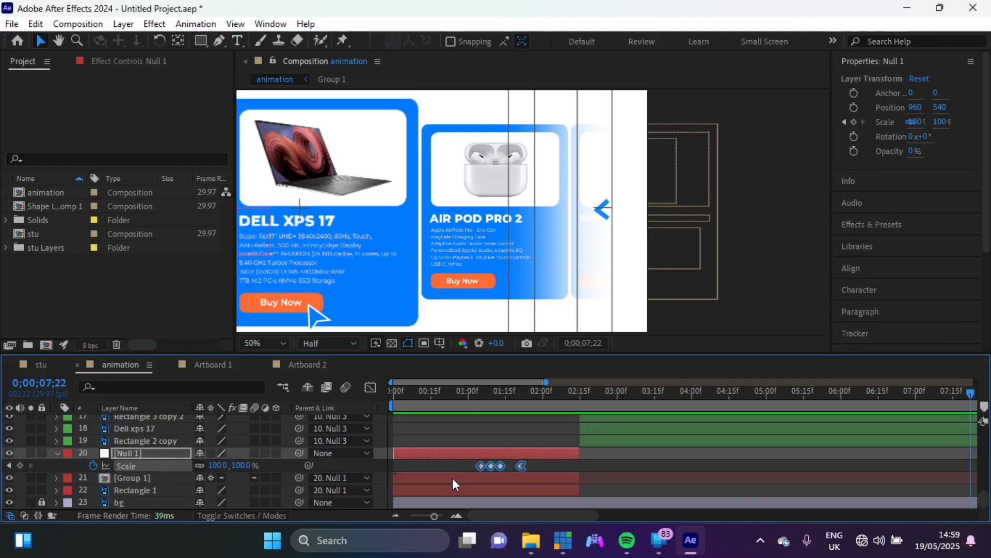
# Center the Buy Now layer's anchor point on its orange button with the Pan Behind tool.
pyautogui.scroll(3, 778, 454)
pyautogui.scroll(6, 778, 449)
pyautogui.scroll(-6, 778, 449)
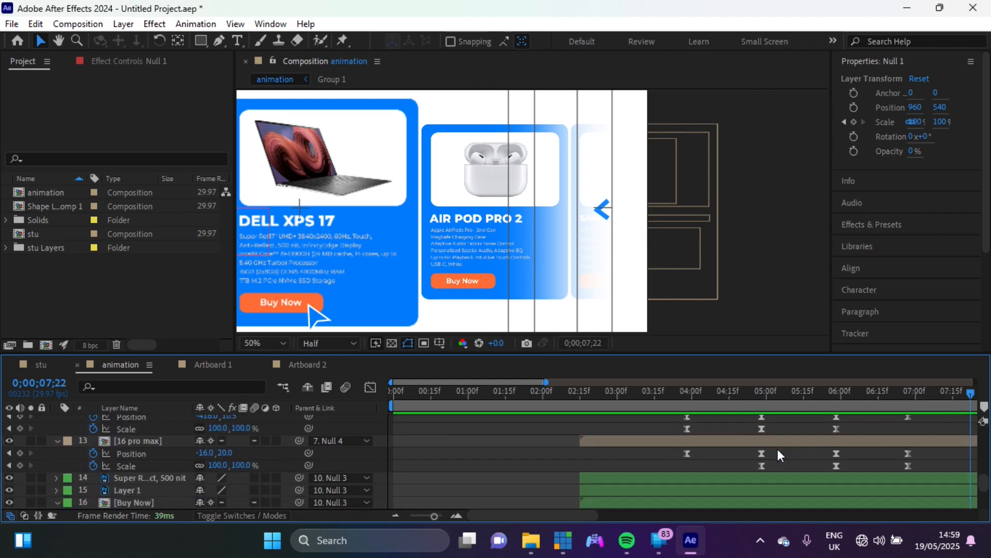
pyautogui.scroll(-3, 778, 448)
pyautogui.scroll(-2, 778, 448)
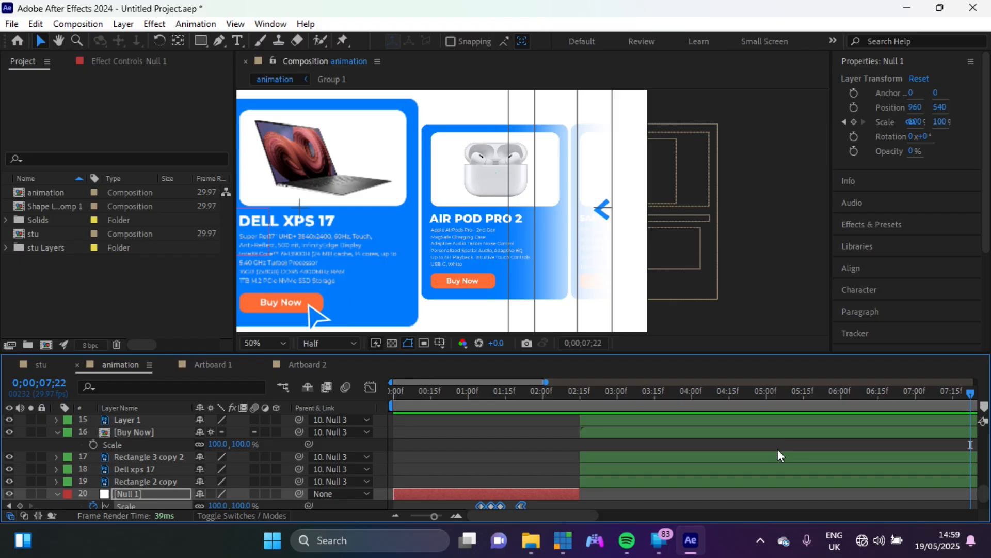
pyautogui.click(667, 430)
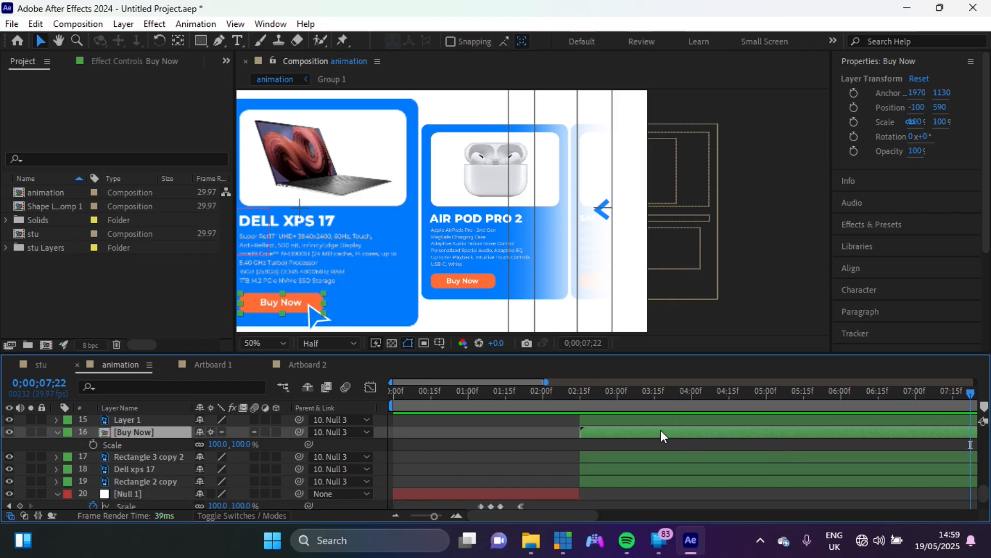
pyautogui.click(179, 40)
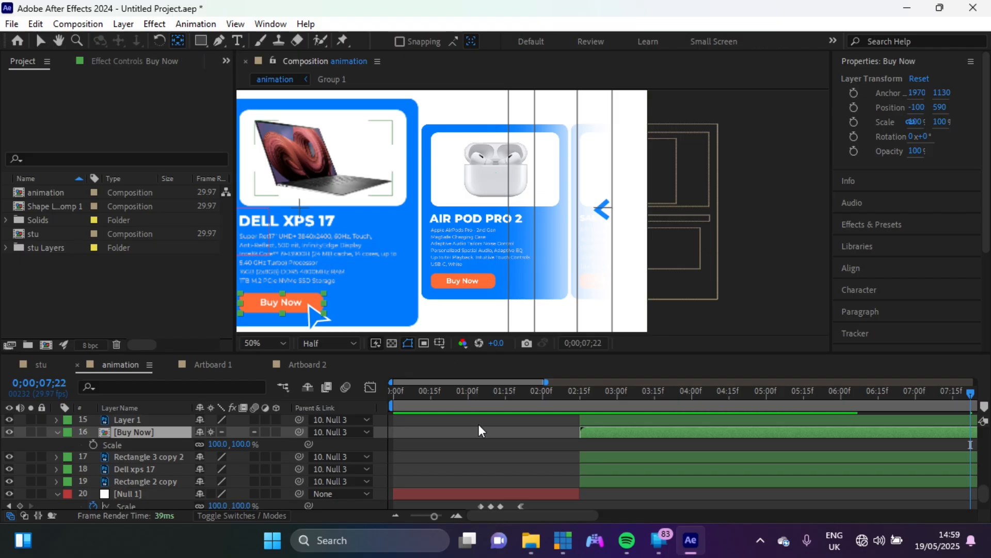
pyautogui.press(',')
pyautogui.press(',')
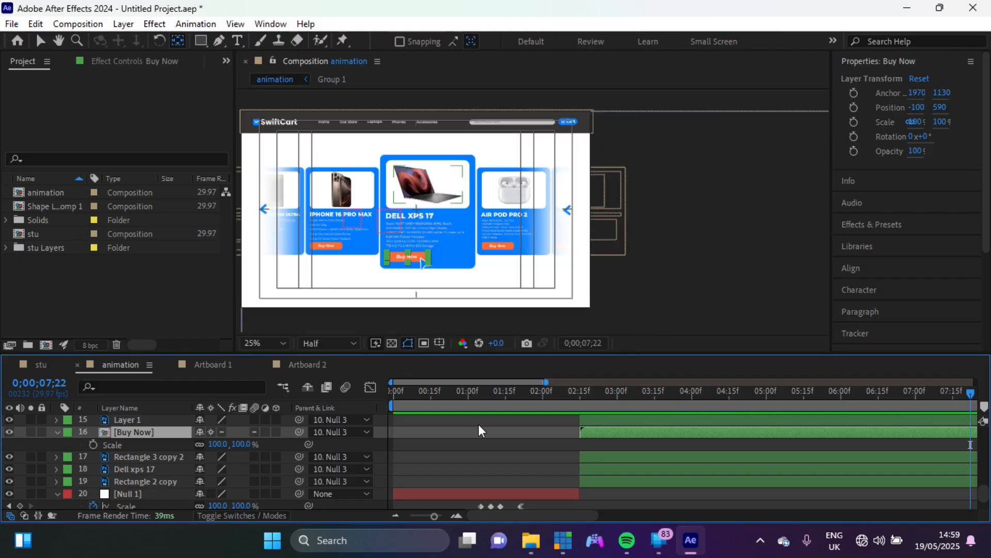
pyautogui.moveTo(336, 279); pyautogui.dragTo(469, 240)
pyautogui.press('.')
pyautogui.press('.')
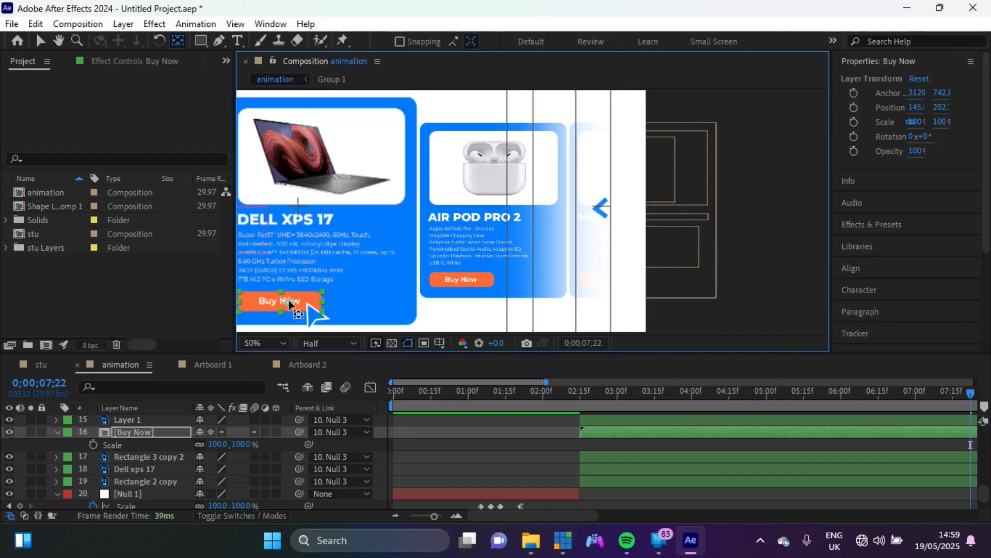
pyautogui.moveTo(289, 302); pyautogui.dragTo(280, 302)
# Paste the click Scale keyframes onto the Buy Now layer at 0;00;07;22, in line with the mouse click, and preview the animation.
pyautogui.scroll(8, 767, 401)
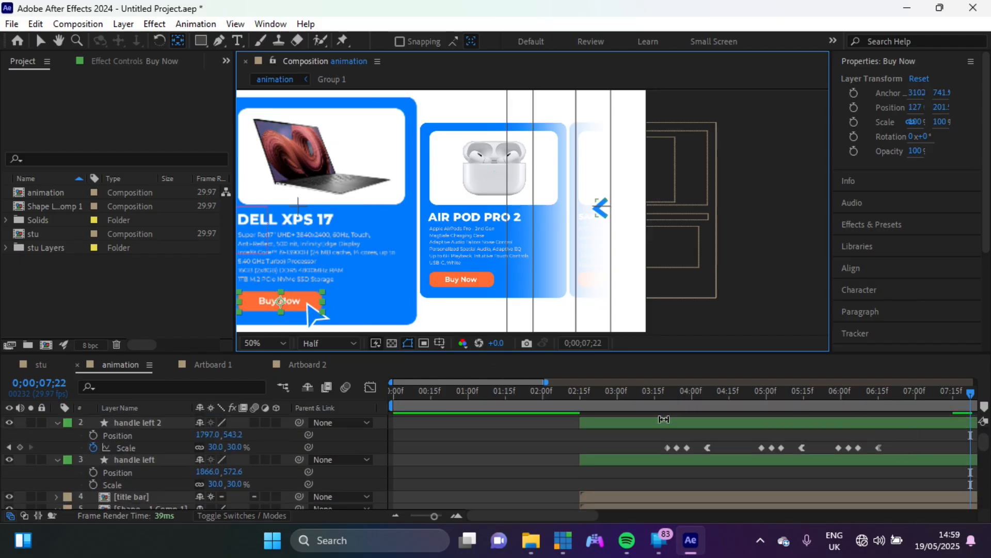
pyautogui.moveTo(479, 381); pyautogui.dragTo(532, 395)
pyautogui.scroll(3, 671, 455)
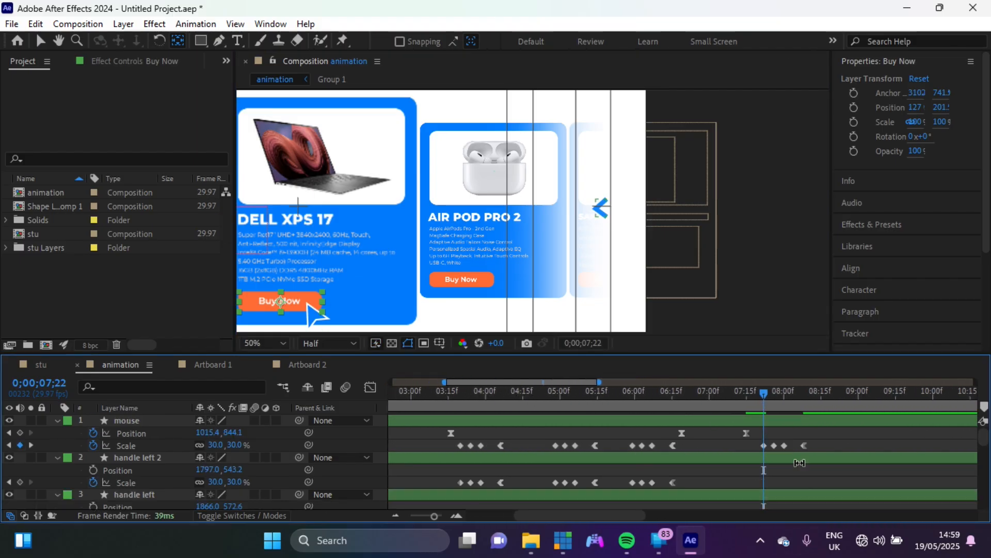
pyautogui.scroll(-10, 800, 462)
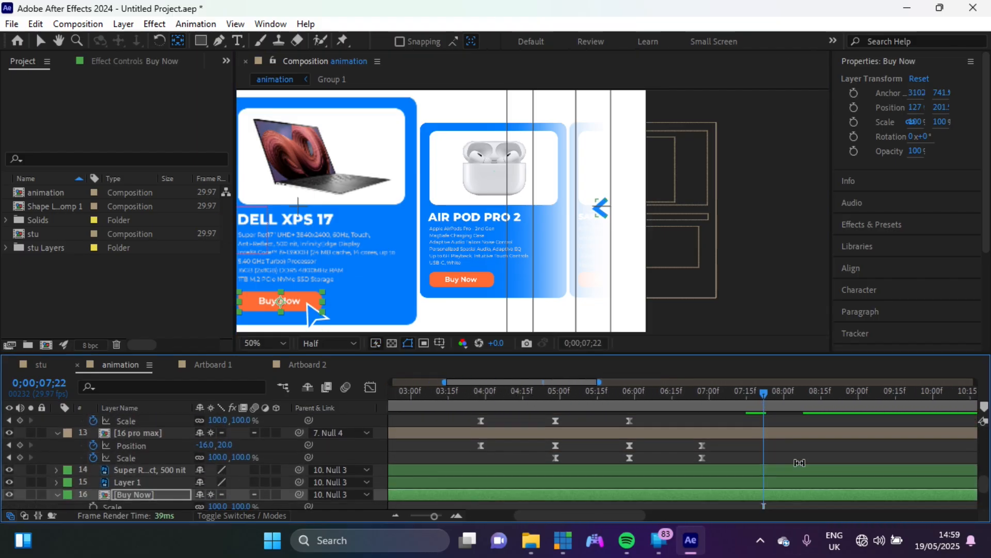
pyautogui.scroll(-3, 799, 462)
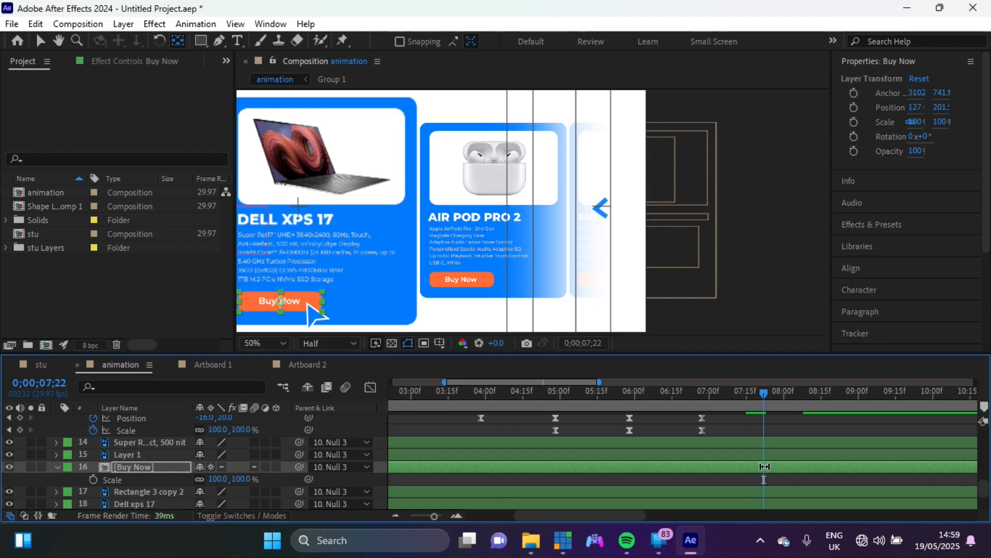
pyautogui.hotkey('ctrl', 'v')
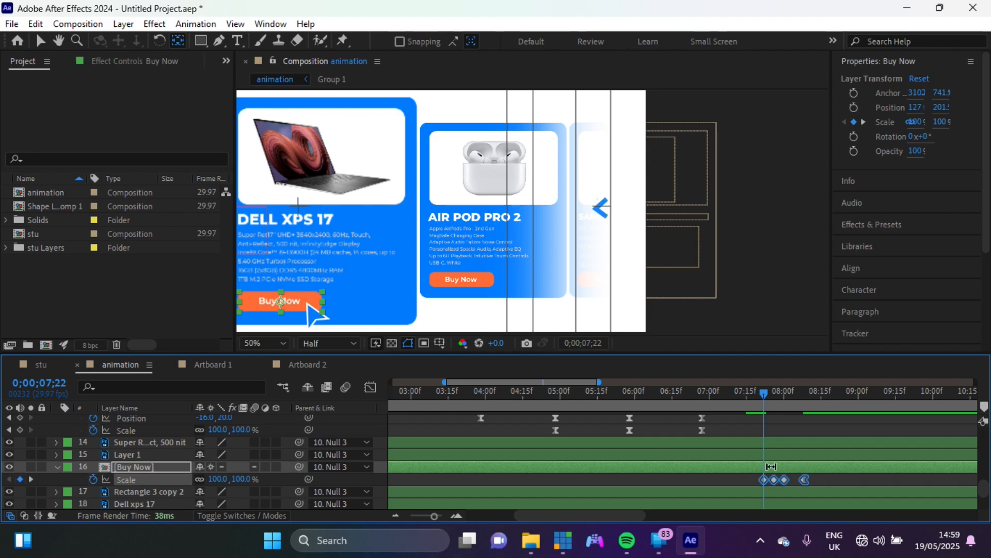
pyautogui.moveTo(693, 396); pyautogui.dragTo(621, 394)
pyautogui.press('space')
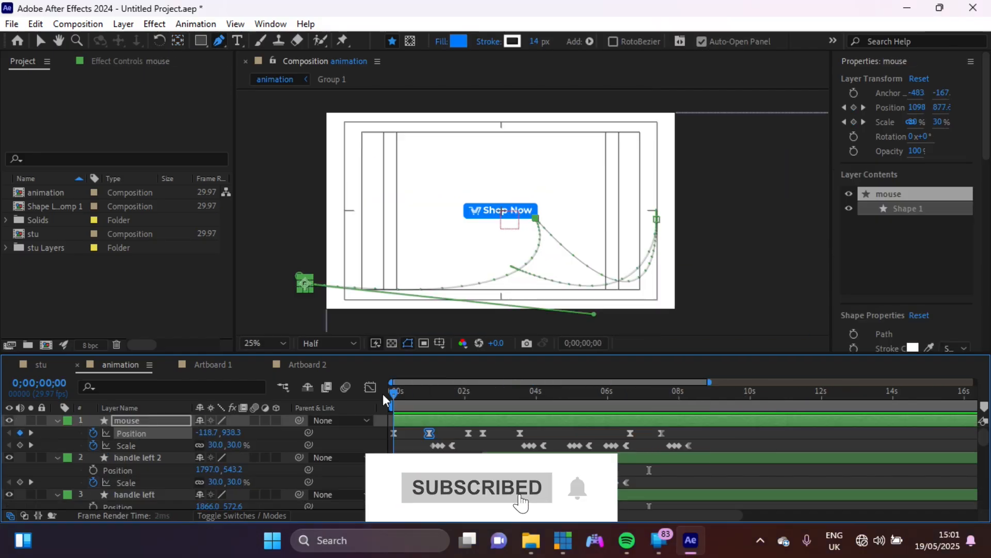
# Preview the opening of the animation and replay the cursor's click on the Shop Now button between about 0;00;01;13 and 0;00;02;01.
pyautogui.press('space')
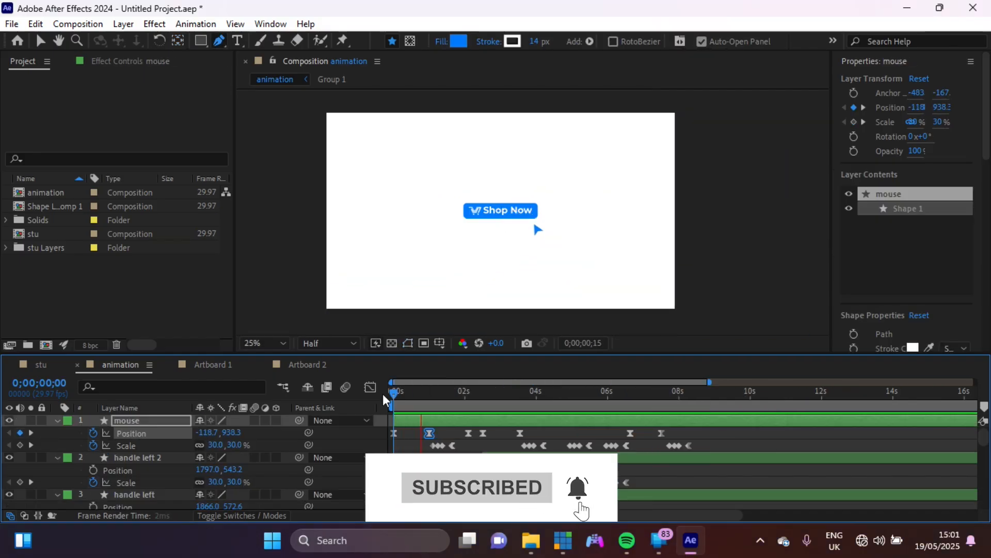
pyautogui.press('space')
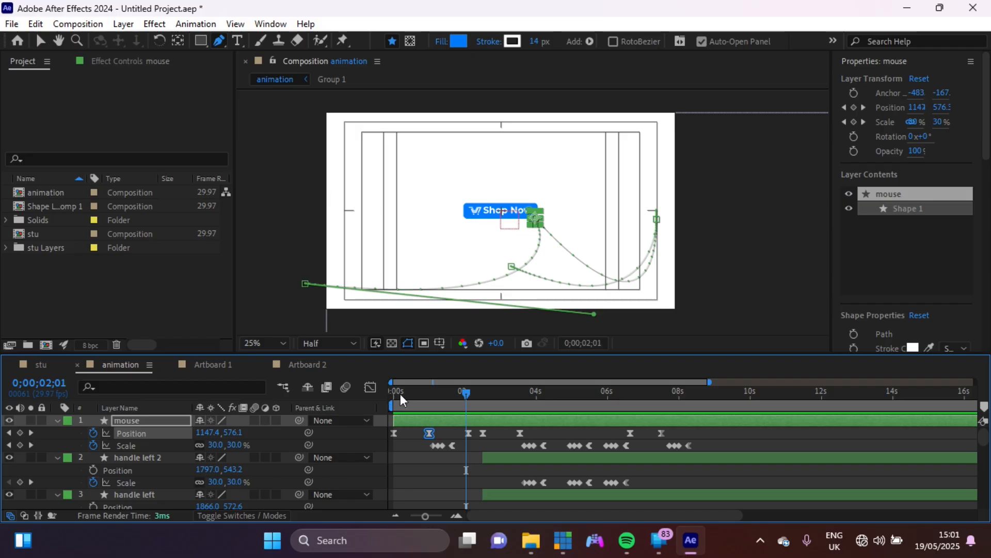
pyautogui.moveTo(464, 395); pyautogui.dragTo(452, 395)
pyautogui.press('space')
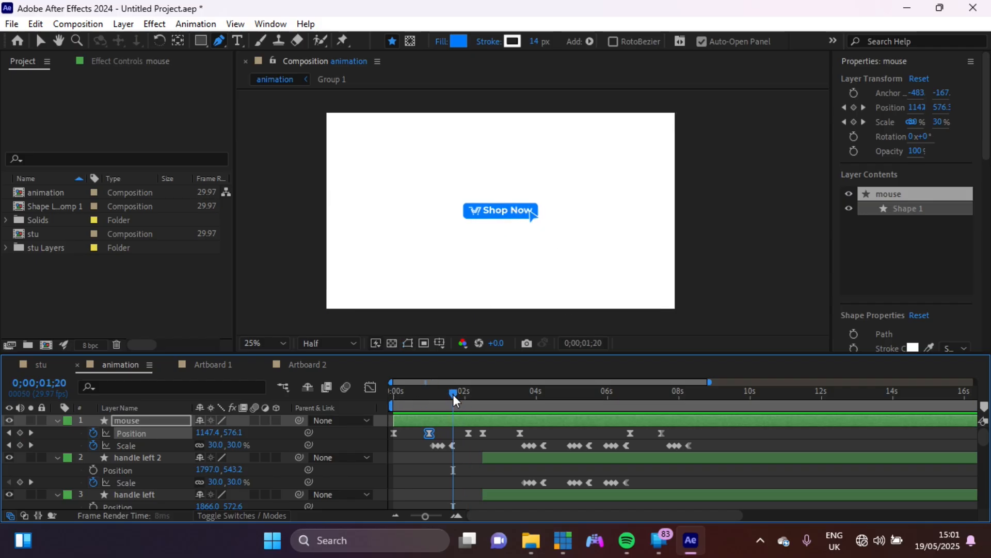
pyautogui.press('space')
pyautogui.click(481, 394)
pyautogui.moveTo(483, 395); pyautogui.dragTo(448, 397)
pyautogui.press('space')
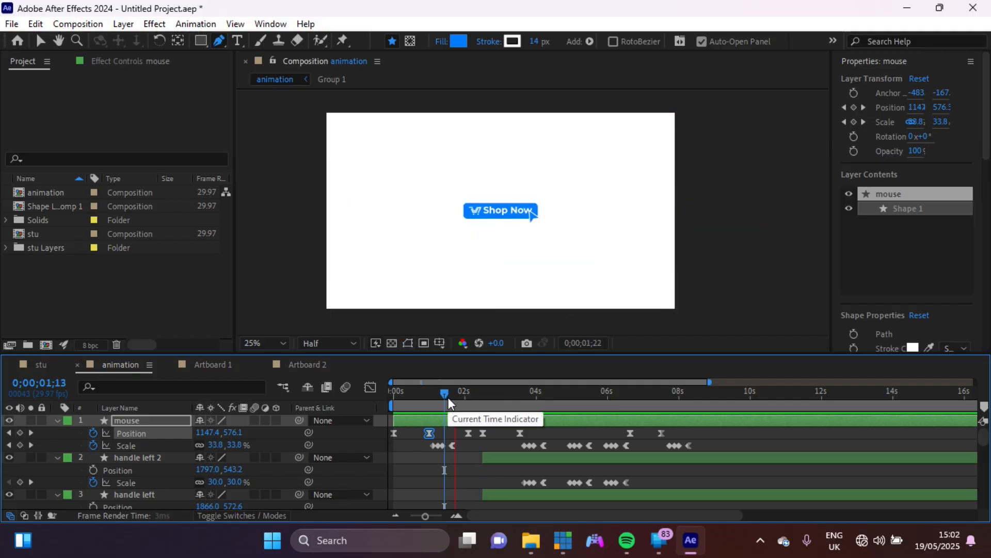
pyautogui.press('space')
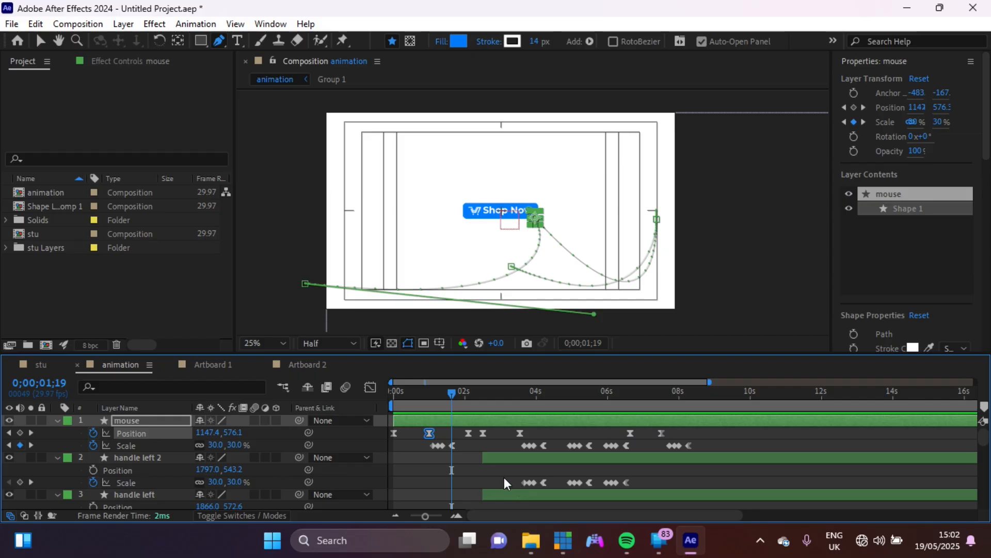
# Animate the Null 1 layer's Position downward from 960, 540 at 0;00;01;21 to 960, 684 at 0;00;02;02.
pyautogui.scroll(-1, 504, 477)
pyautogui.scroll(-8, 504, 479)
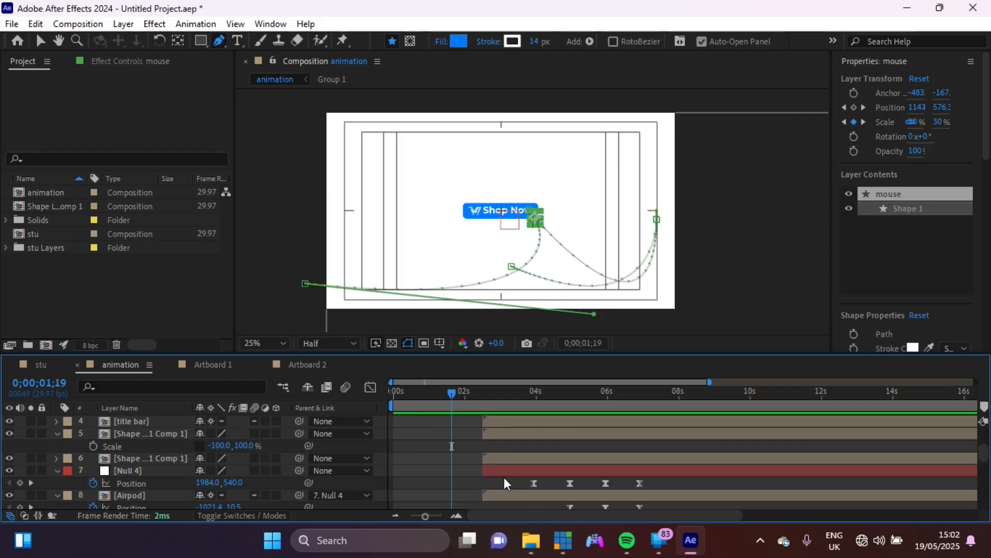
pyautogui.scroll(-5, 504, 477)
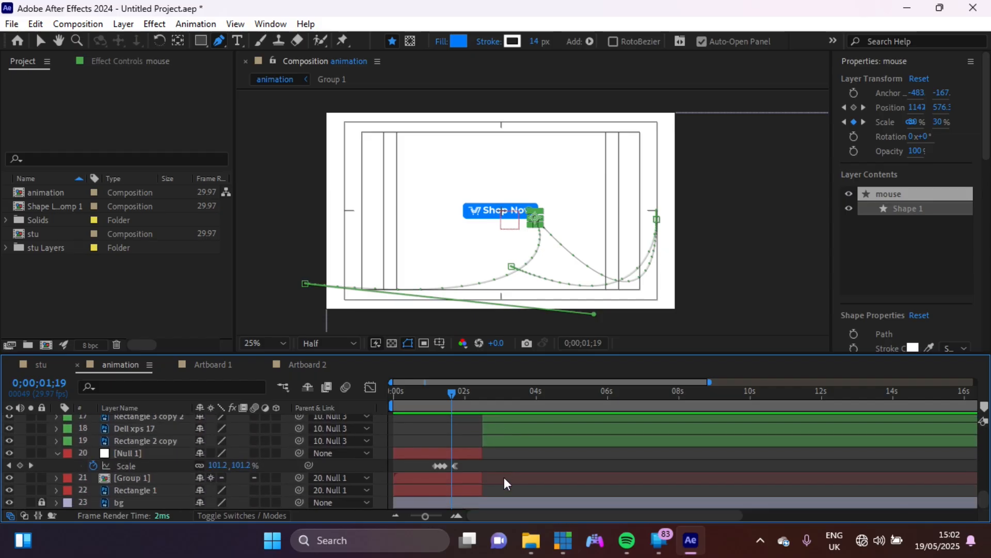
pyautogui.click(455, 457)
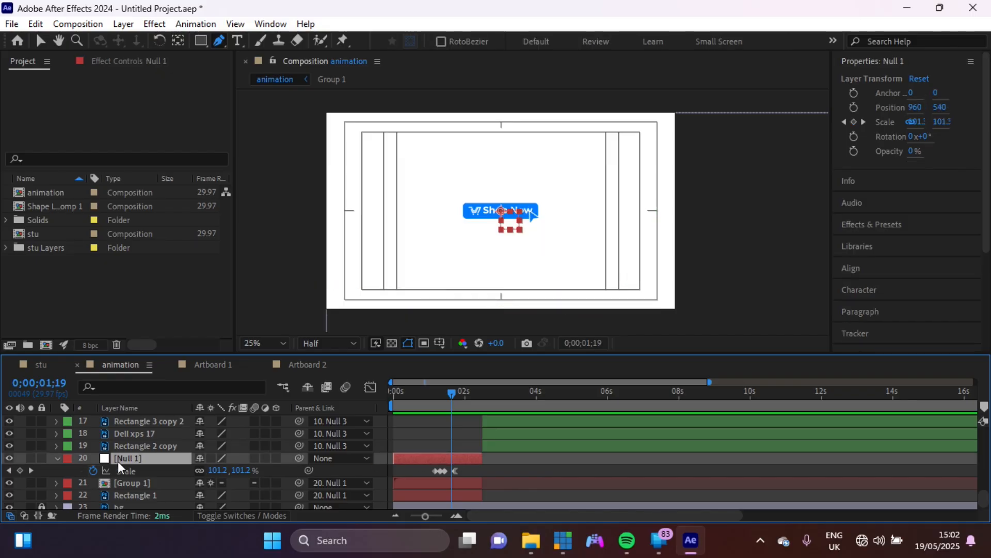
pyautogui.click(454, 397)
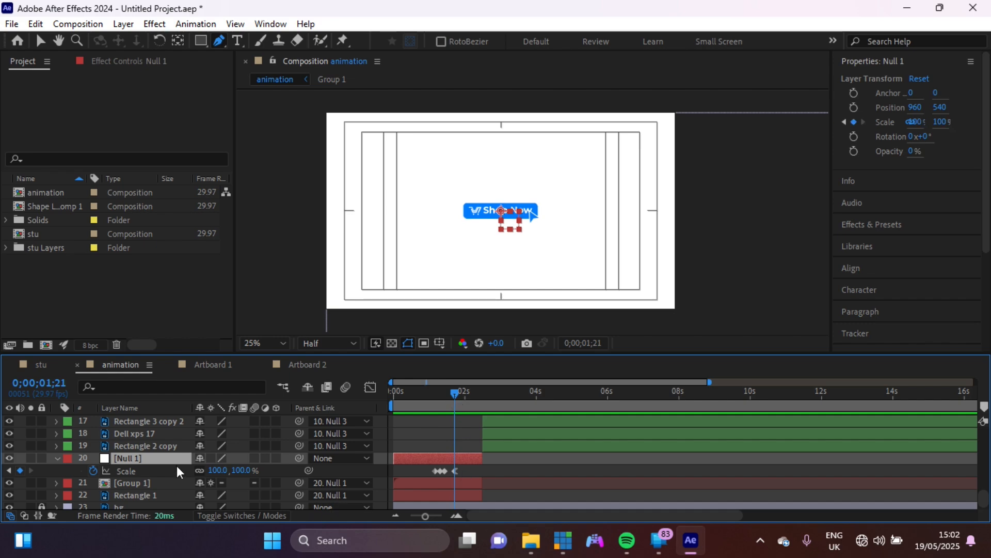
pyautogui.press('p')
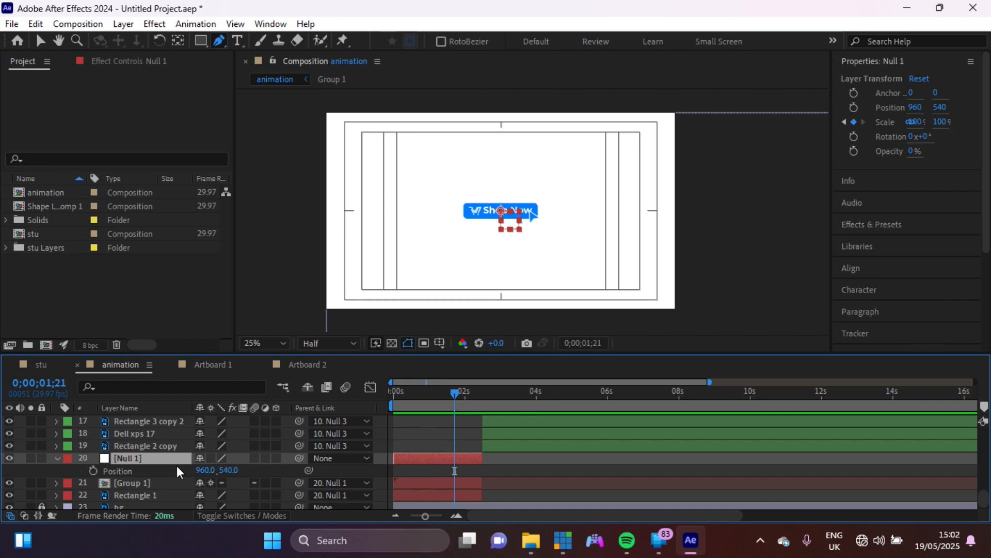
pyautogui.click(93, 471)
pyautogui.moveTo(453, 395)
pyautogui.mouseDown()
pyautogui.moveTo(485, 398)
pyautogui.moveTo(469, 402)
pyautogui.mouseUp()
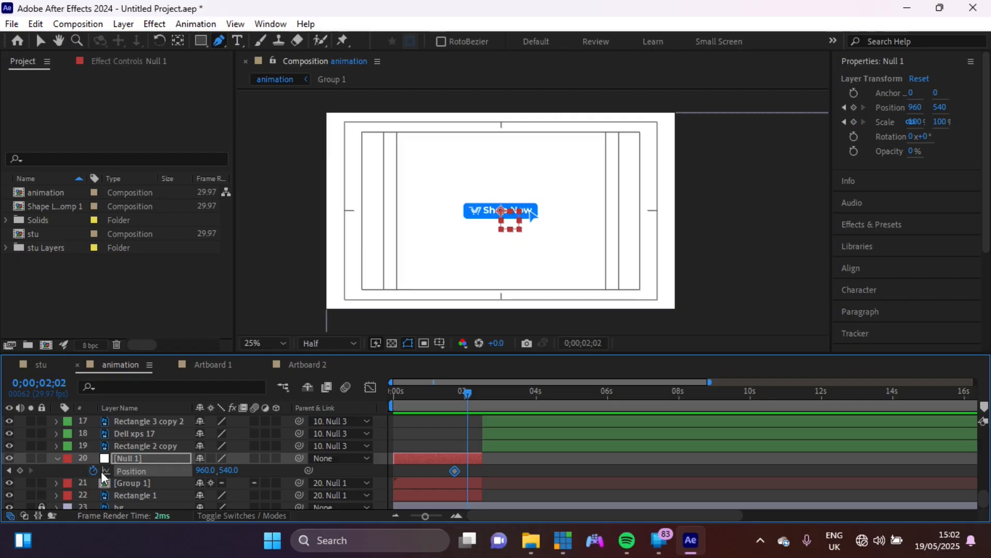
pyautogui.moveTo(205, 478); pyautogui.dragTo(317, 482)
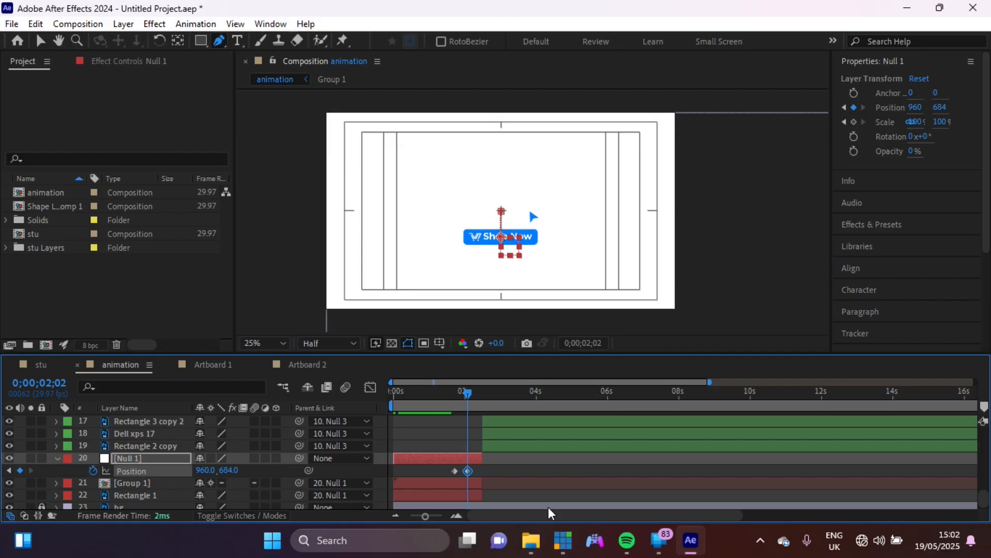
# Fade the Group 1 and Rectangle 1 layers' Opacity from 100% at 0;00;01;21 to 0% at 0;00;02;02.
pyautogui.click(467, 483)
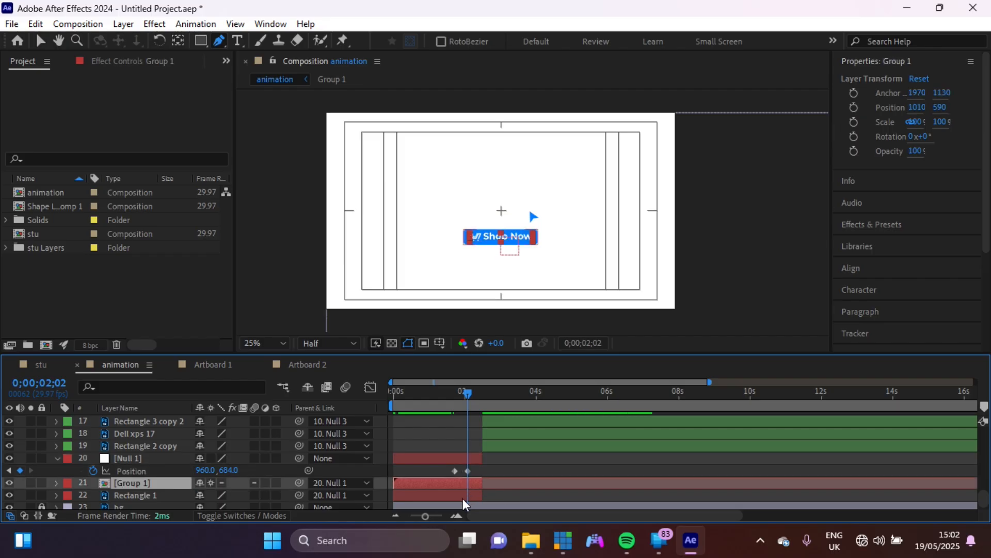
pyautogui.keyDown('ctrl'); pyautogui.click(464, 498); pyautogui.keyUp('ctrl')
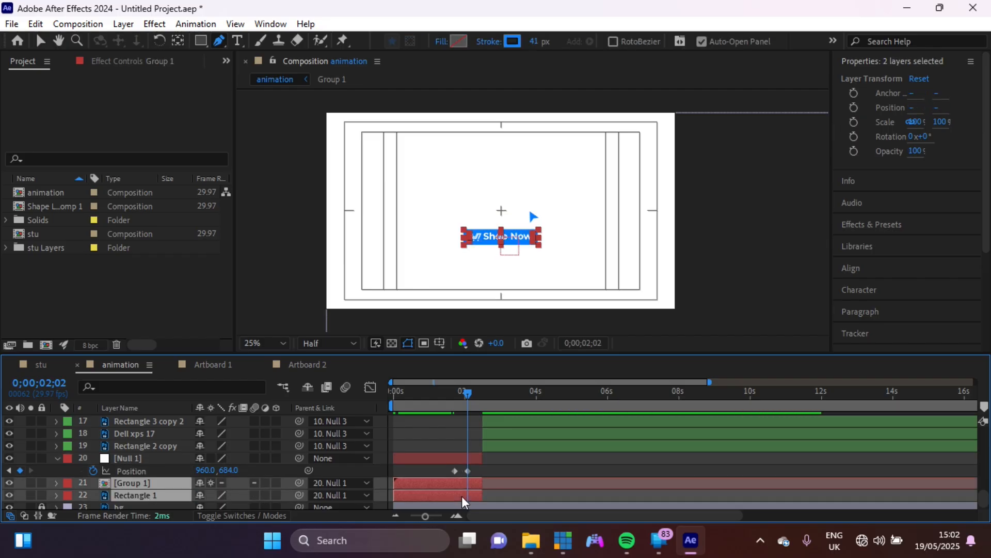
pyautogui.press('t')
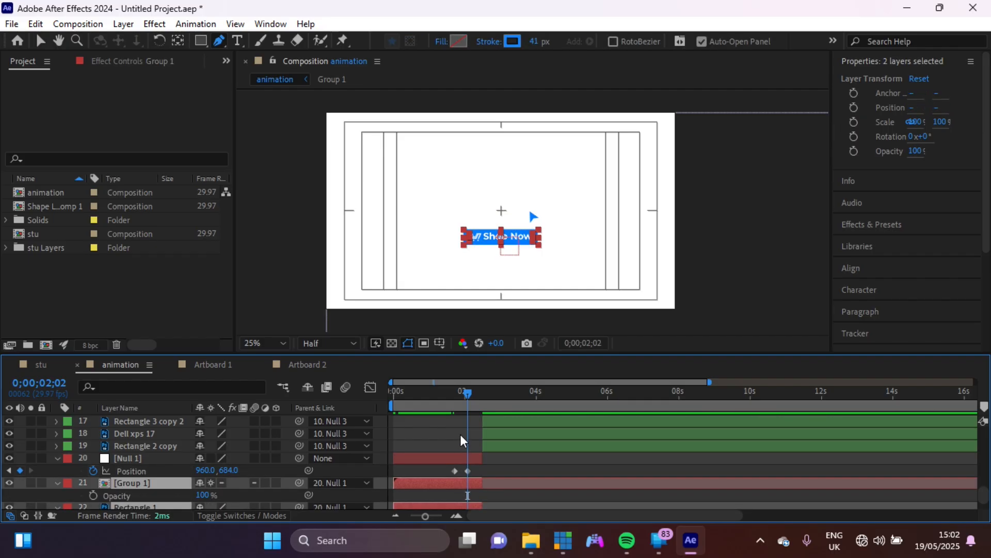
pyautogui.moveTo(468, 394); pyautogui.dragTo(457, 395)
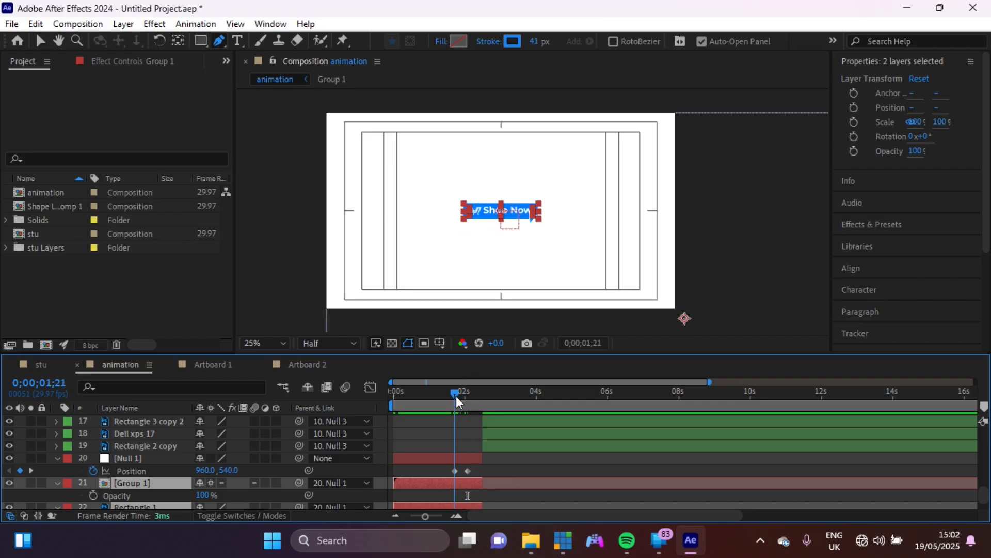
pyautogui.click(94, 496)
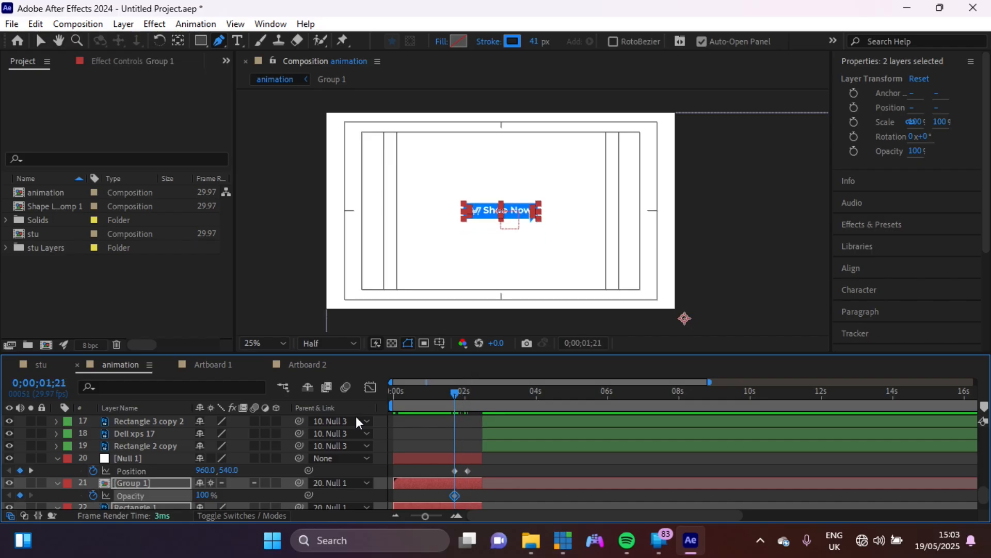
pyautogui.moveTo(457, 396); pyautogui.dragTo(471, 404)
pyautogui.moveTo(218, 494); pyautogui.dragTo(191, 494)
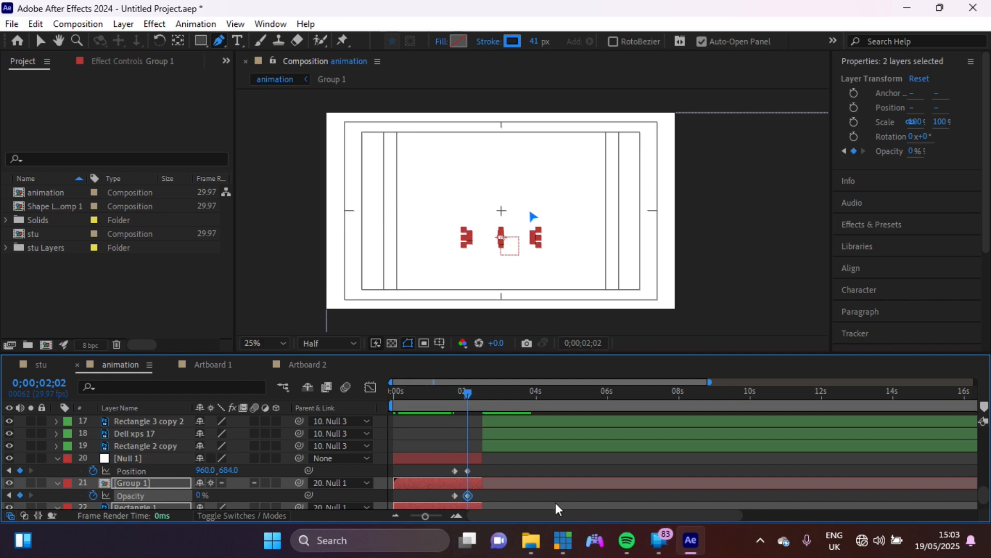
# Apply Easy Ease to the new Position and Opacity keyframes of the Shop Now button's layers and preview its exit.
pyautogui.moveTo(441, 470); pyautogui.dragTo(497, 536)
pyautogui.press('F9')
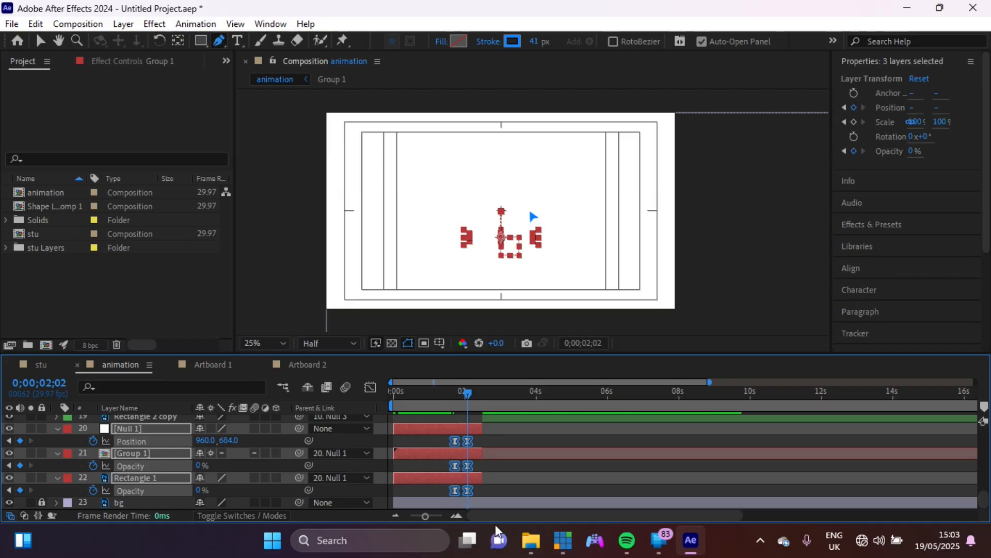
pyautogui.click(422, 399)
pyautogui.press('space')
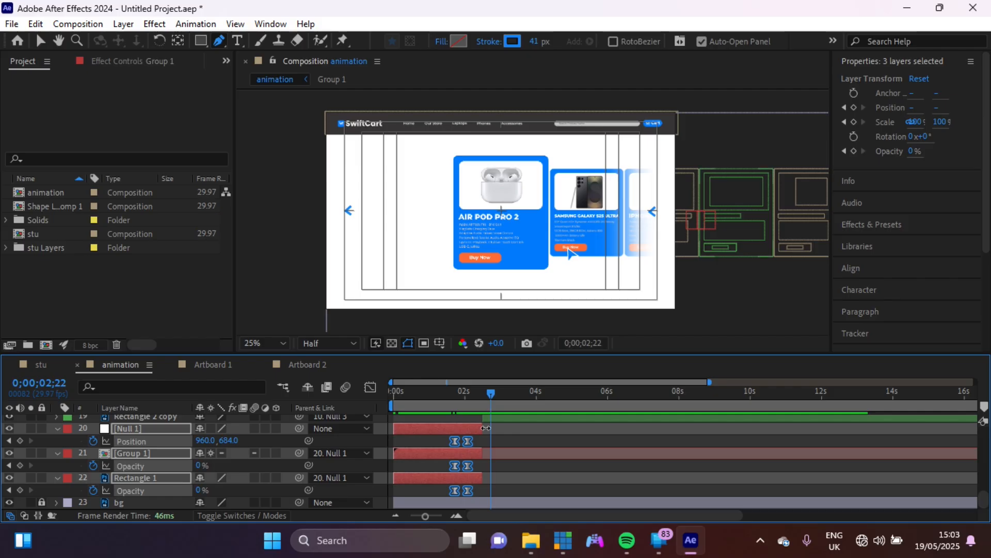
# Shift the layers from handle left 2 through Rectangle 2 copy earlier so that they start at 0;00;02;02.
pyautogui.moveTo(455, 397); pyautogui.dragTo(468, 413)
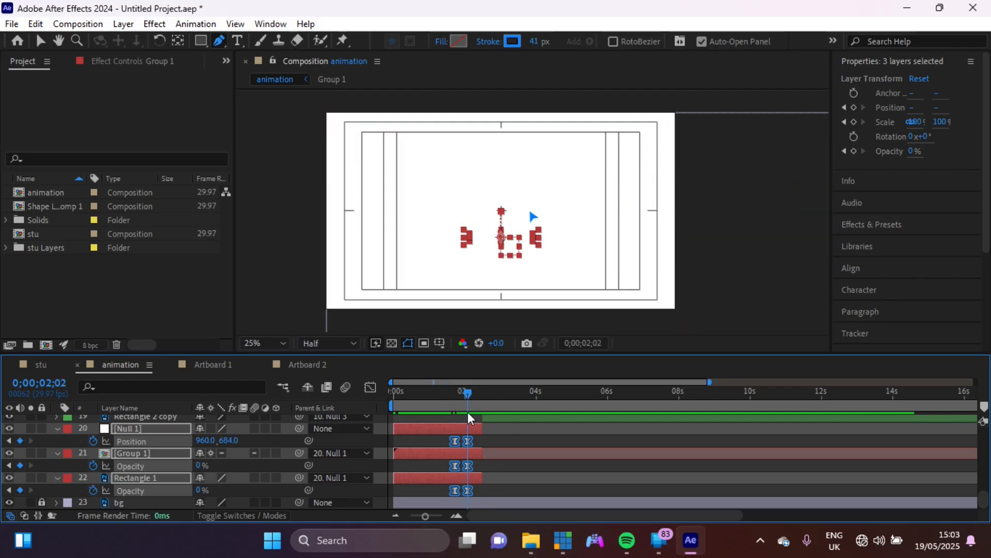
pyautogui.scroll(5, 540, 471)
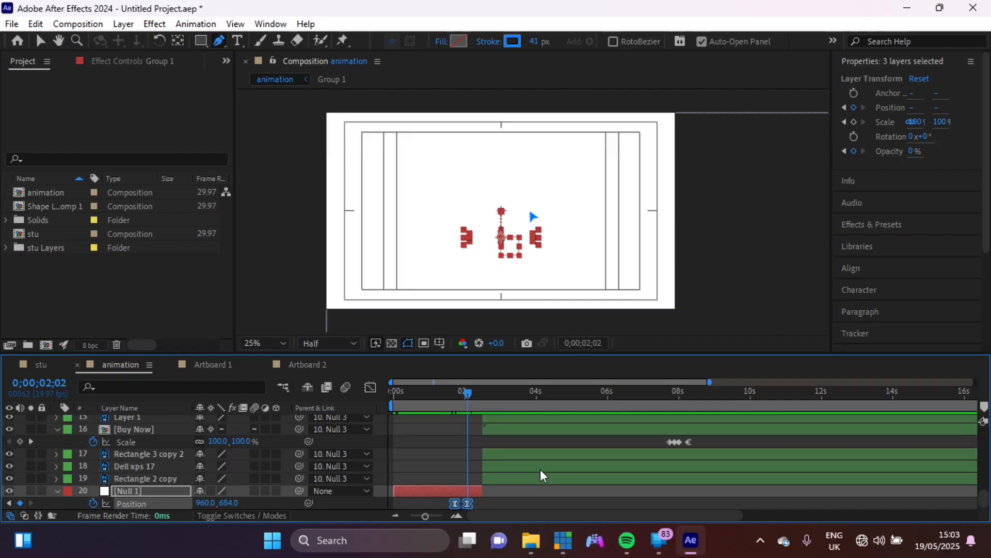
pyautogui.scroll(-5, 540, 472)
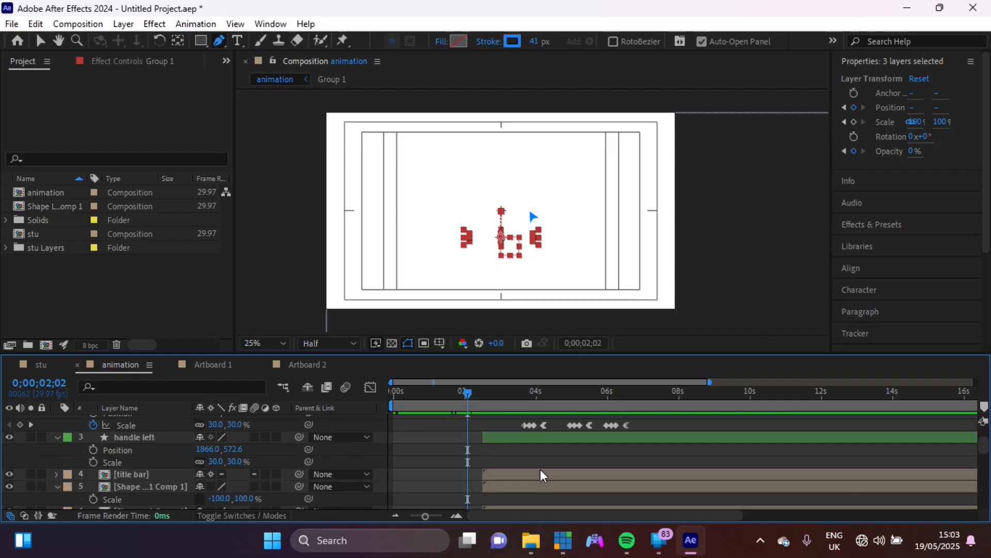
pyautogui.click(520, 497)
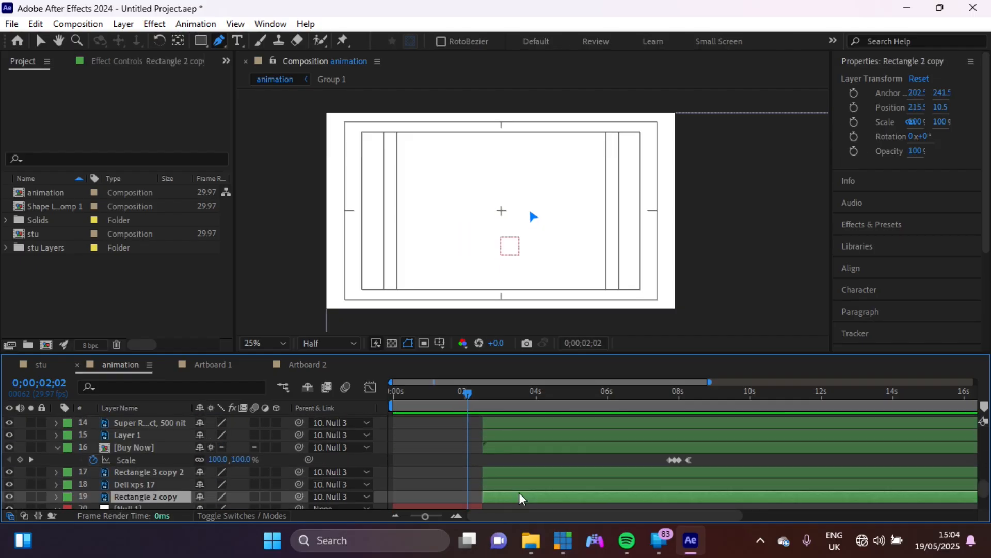
pyautogui.scroll(4, 520, 497)
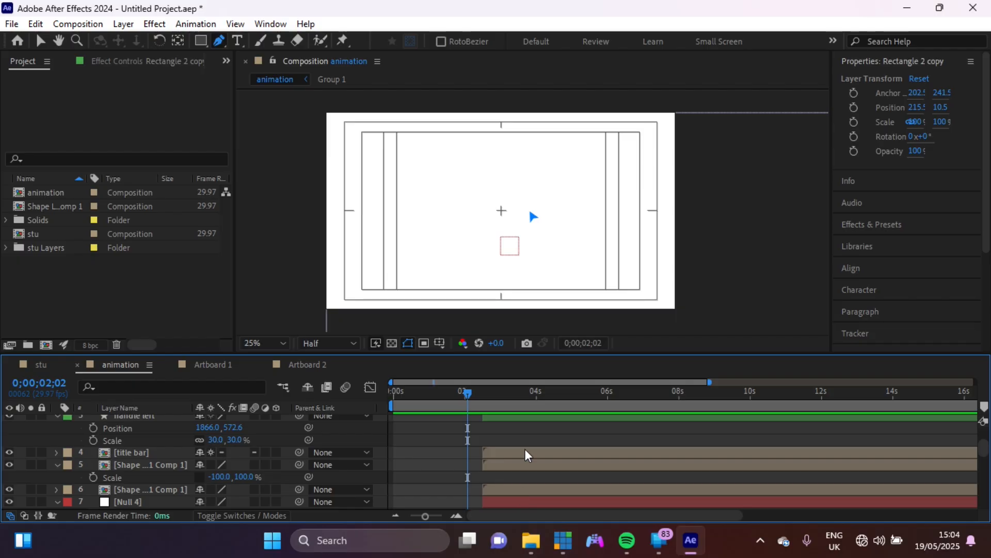
pyautogui.scroll(2, 526, 454)
pyautogui.hotkey('ctrl', 'a')
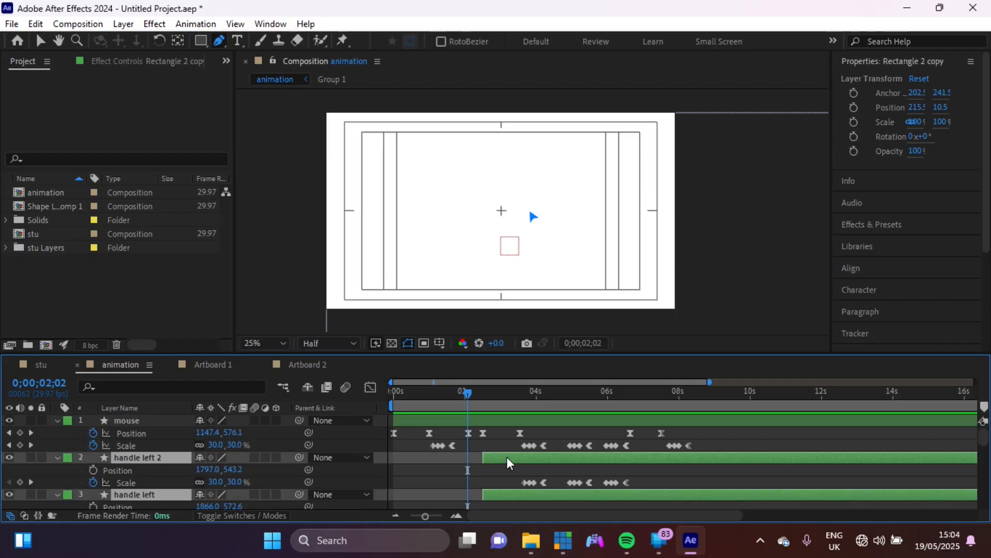
pyautogui.moveTo(505, 464); pyautogui.dragTo(490, 463)
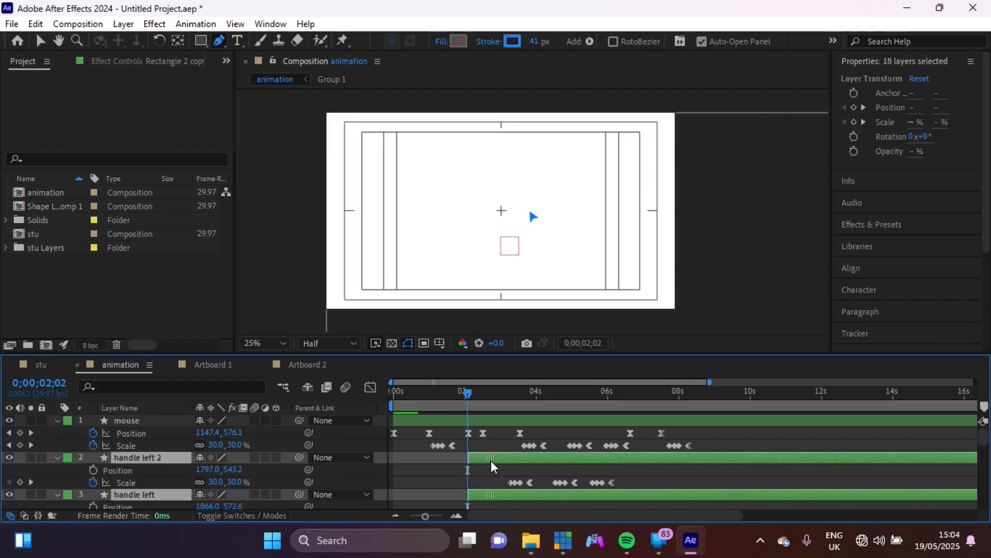
pyautogui.scroll(-1, 552, 468)
pyautogui.click(527, 472)
pyautogui.scroll(-2, 527, 472)
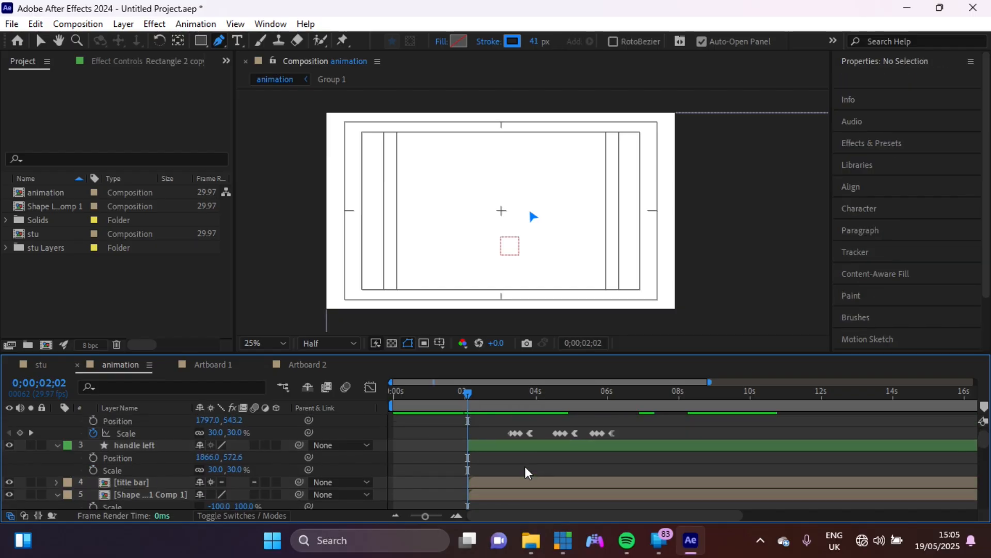
# Keyframe the current Position of the handle left 2 and handle left layers at about 0;00;02;15.
pyautogui.scroll(1, 525, 473)
pyautogui.moveTo(468, 395); pyautogui.dragTo(482, 399)
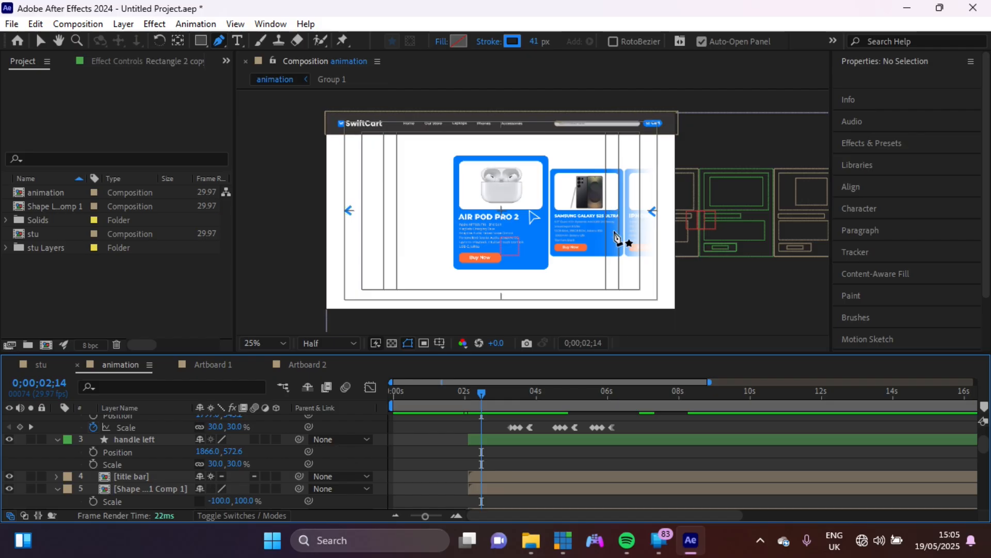
pyautogui.scroll(3, 262, 460)
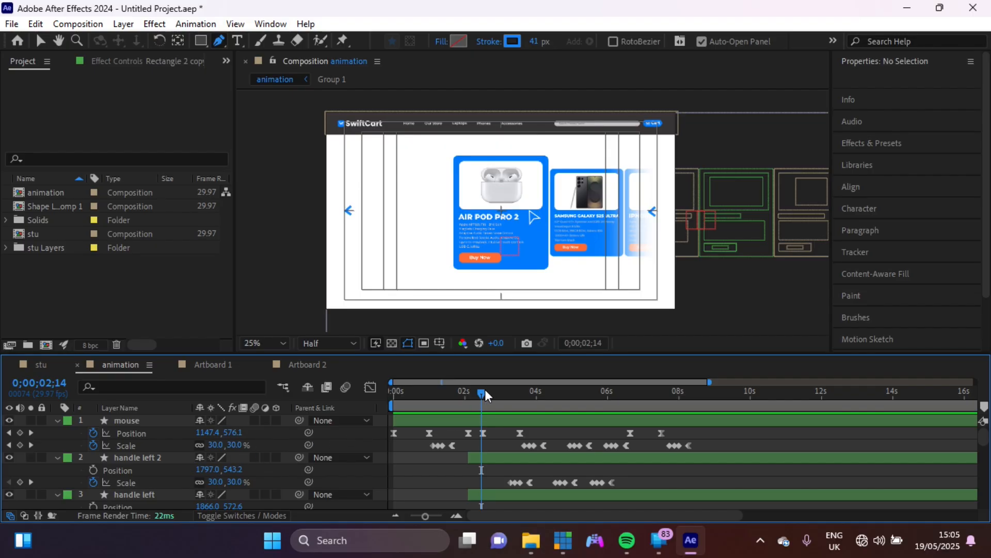
pyautogui.moveTo(483, 392); pyautogui.dragTo(469, 394)
pyautogui.press('pageup')
pyautogui.press('pagedown')
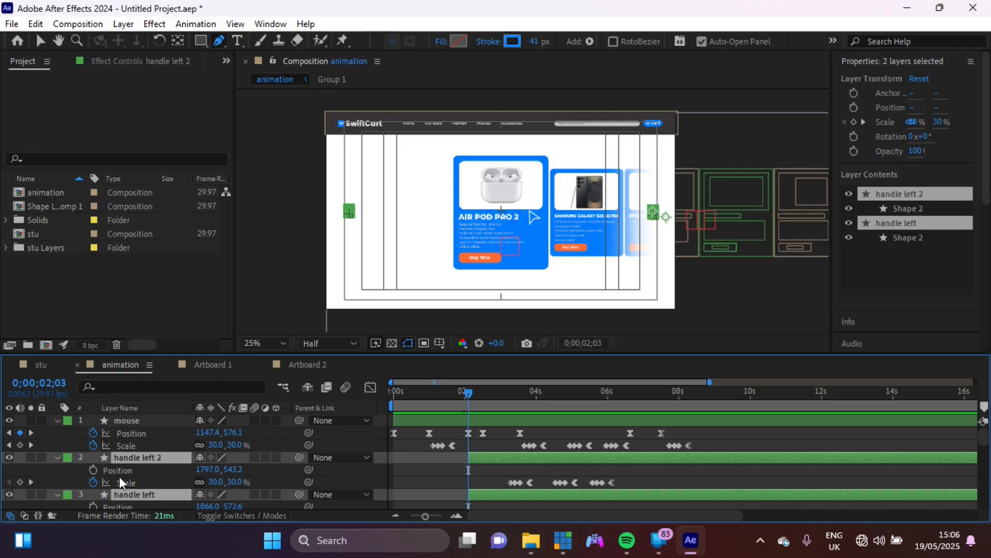
pyautogui.click(93, 470)
pyautogui.moveTo(471, 470); pyautogui.dragTo(485, 471)
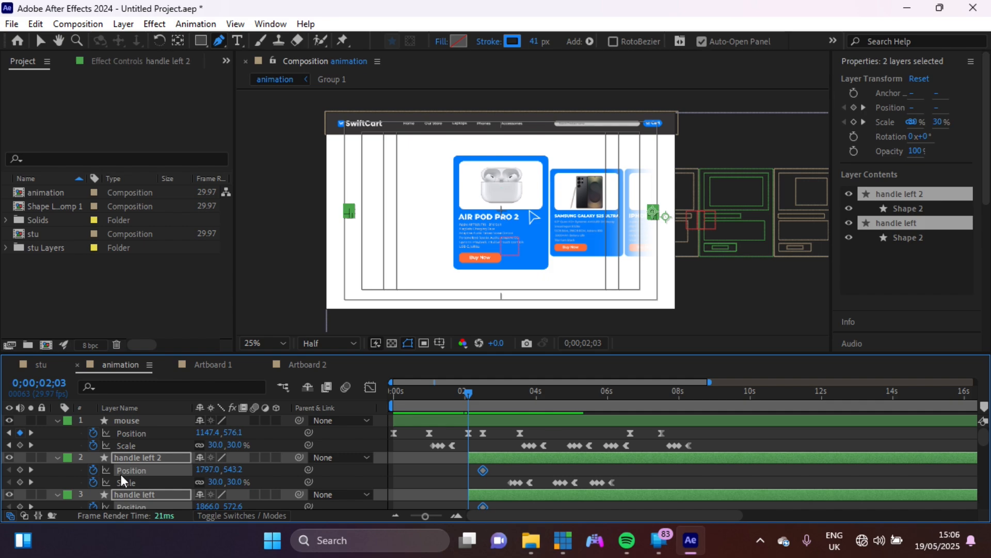
pyautogui.moveTo(208, 470); pyautogui.dragTo(159, 489)
pyautogui.hotkey('ctrl', 'z')
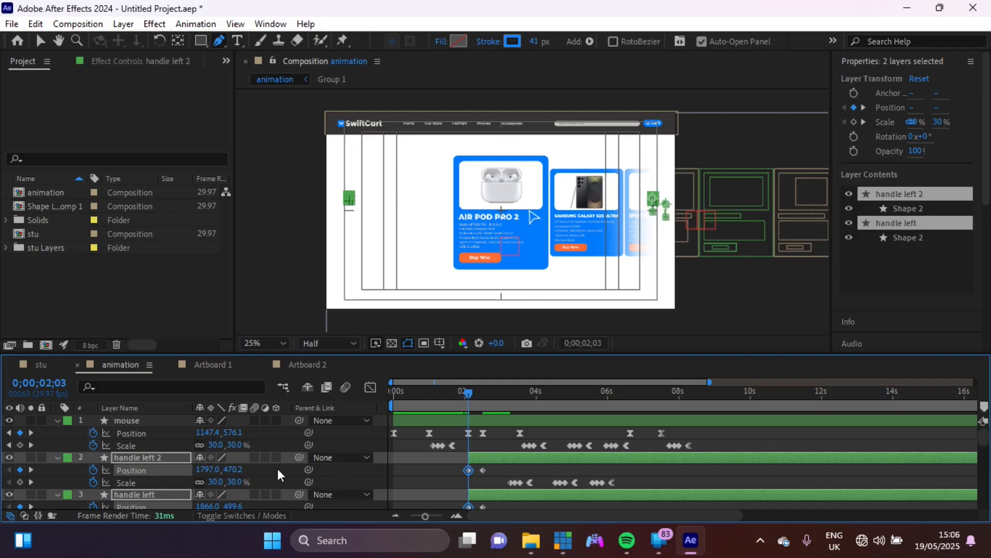
pyautogui.hotkey('ctrl', 'z')
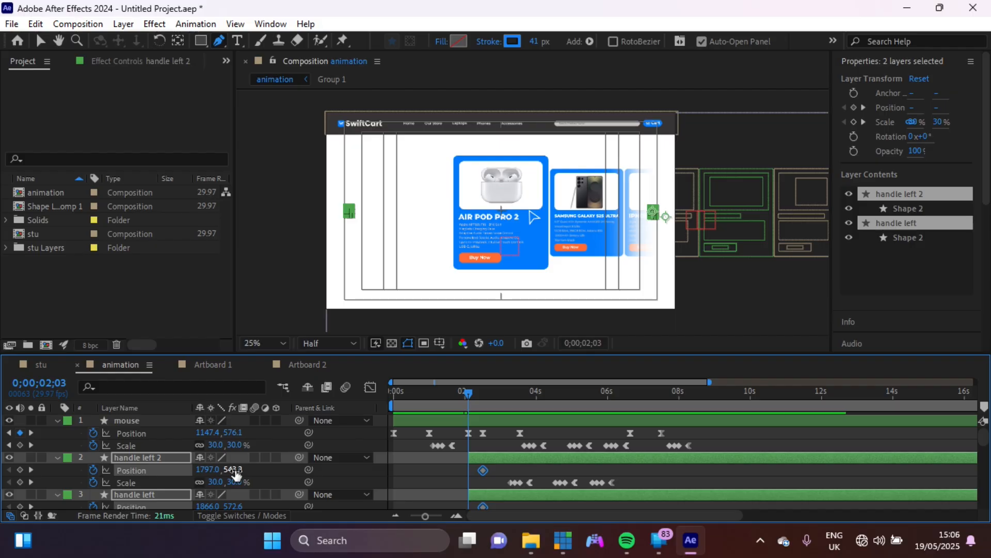
# Set the vertical Position of the two selected handle layers to 503 at 0;00;02;03.
pyautogui.click(235, 470)
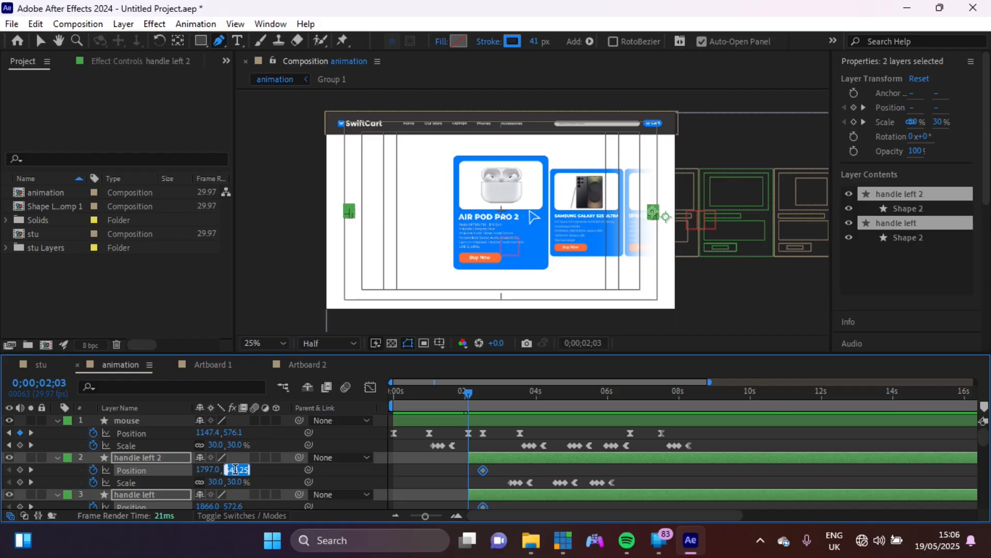
pyautogui.write('503')
pyautogui.press('Return')
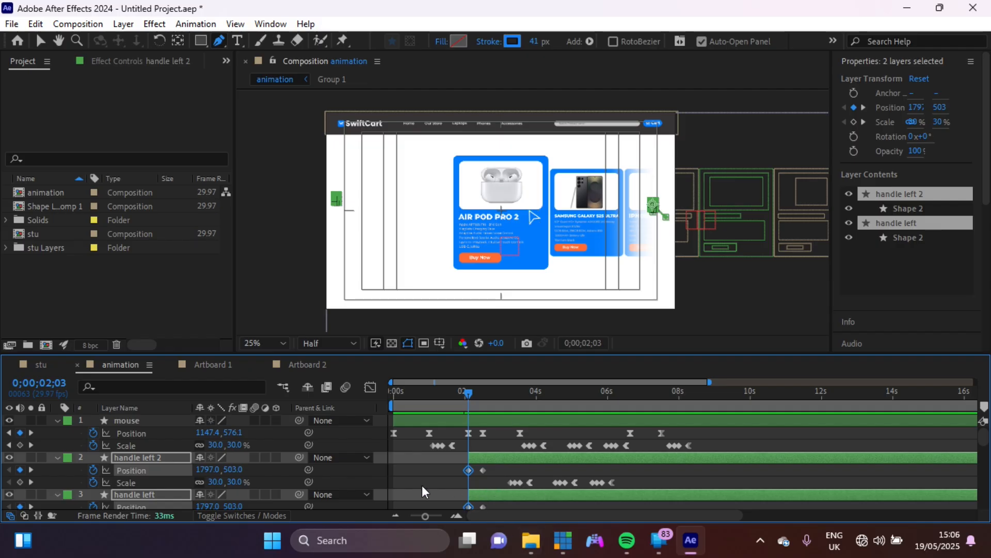
# Fade in both handle layers' Opacity from 0% at 0;00;02;03 to 100% at 0;00;02;15, and preview the entrance.
pyautogui.hotkey('shift', 't')
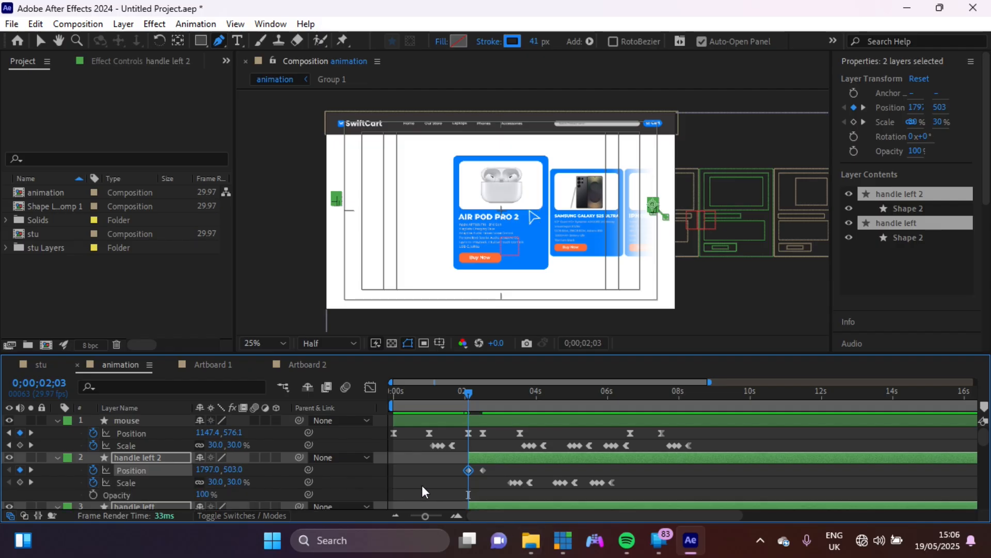
pyautogui.click(93, 494)
pyautogui.moveTo(467, 496); pyautogui.dragTo(483, 496)
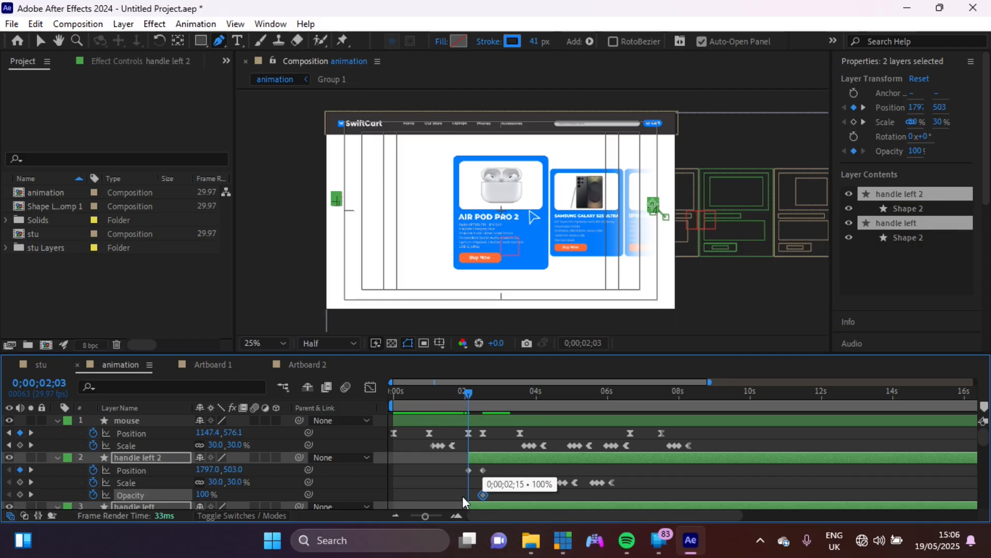
pyautogui.moveTo(203, 494); pyautogui.dragTo(124, 495)
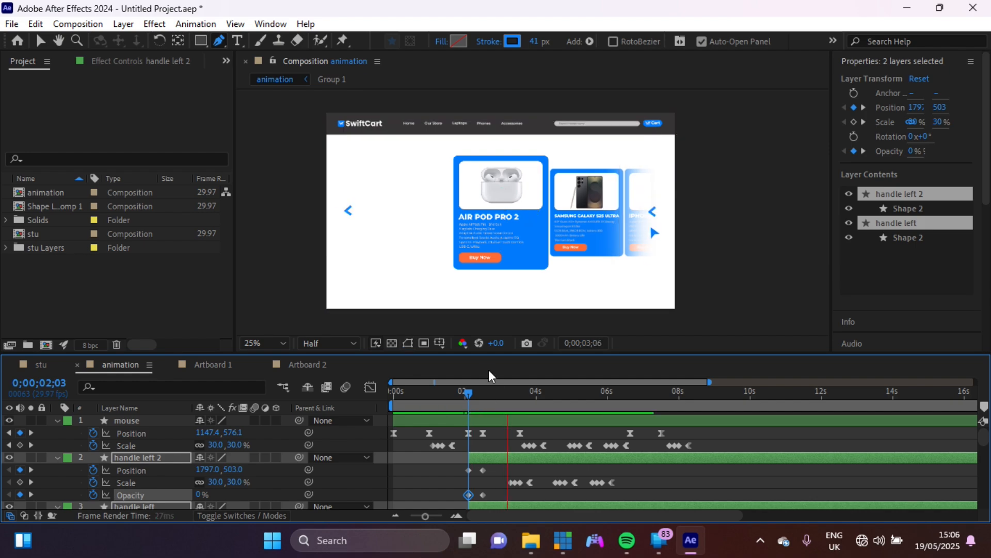
pyautogui.press('space')
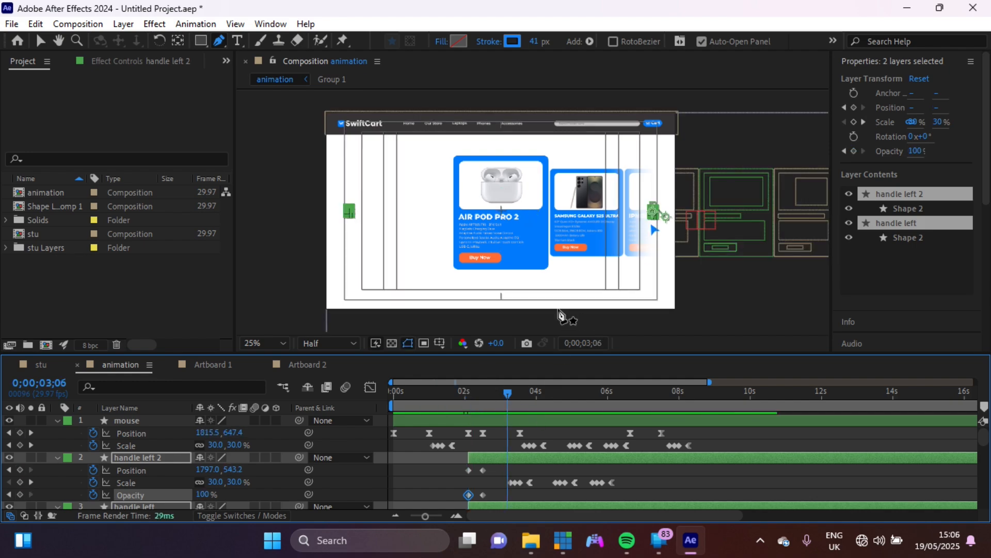
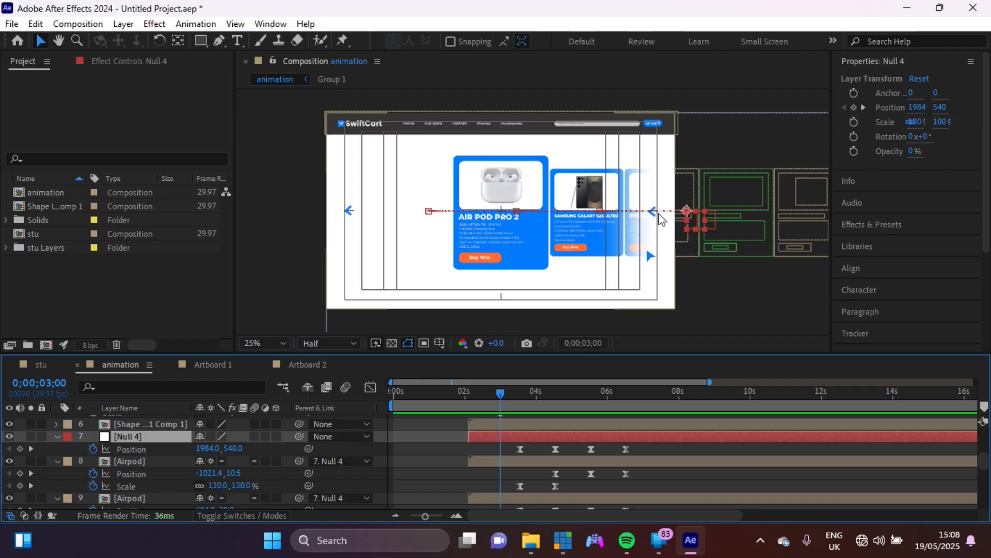
# Keyframe the first Airpod card's entrance Position, reduce its starting vertical value by 40, and set its starting Opacity to 0%.
pyautogui.click(523, 253)
pyautogui.scroll(2, 361, 459)
pyautogui.moveTo(500, 393)
pyautogui.mouseDown()
pyautogui.moveTo(470, 395)
pyautogui.moveTo(485, 393)
pyautogui.mouseUp()
pyautogui.scroll(-3, 362, 460)
pyautogui.click(20, 451)
pyautogui.click(235, 451)
pyautogui.hotkey('shift', 'Down')
pyautogui.hotkey('shift', 'Down')
pyautogui.hotkey('shift', 'Down')
pyautogui.hotkey('shift', 'Down')
pyautogui.click(202, 475)
pyautogui.write('0')
pyautogui.press('Return')
# Add entrance Position and Opacity keyframes to the S25 Ultra card, with the Opacity starting at 0%.
pyautogui.scroll(-3, 485, 455)
pyautogui.click(19, 503)
pyautogui.scroll(-2, 486, 456)
pyautogui.hotkey('shift', 'Up')
pyautogui.hotkey('shift', 't')
pyautogui.click(93, 504)
pyautogui.moveTo(472, 478); pyautogui.dragTo(498, 479)
pyautogui.moveTo(485, 394); pyautogui.dragTo(516, 393)
pyautogui.click(202, 504)
pyautogui.write('0')
# Set the 16 pro max card's starting vertical Position to -20 and enable keyframing for its Opacity.
pyautogui.scroll(-2, 478, 437)
pyautogui.click(233, 479)
pyautogui.write('-20')
pyautogui.hotkey('shift', 't')
pyautogui.click(93, 504)
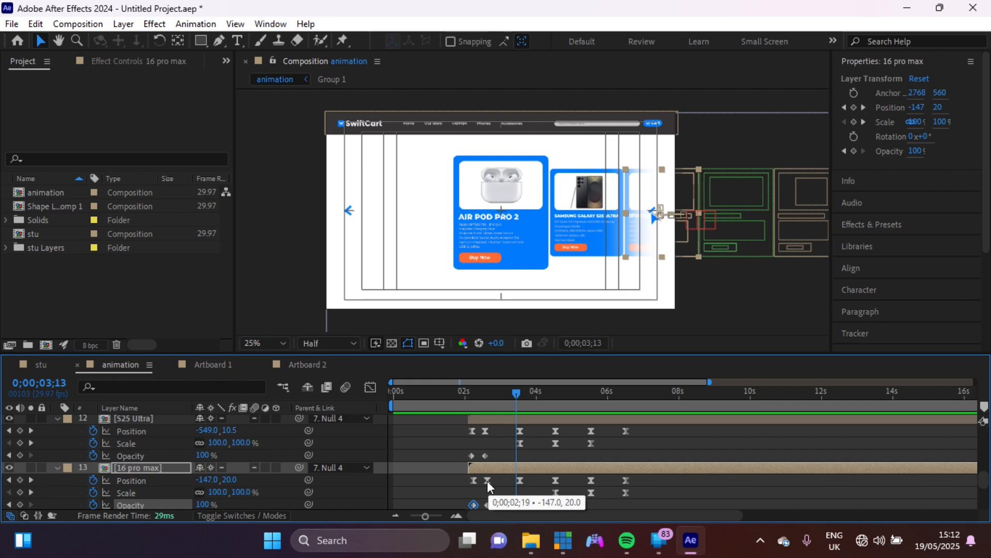
# Try a vertical Position of -40 on the 16 pro max card's keyframe at 0;00;02;19.
pyautogui.click(487, 480)
pyautogui.doubleClick(488, 481)
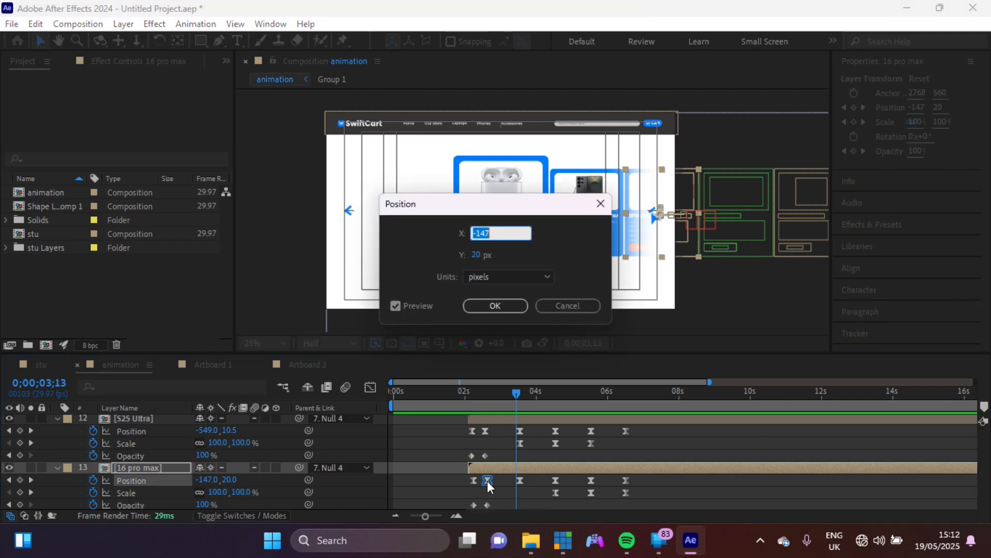
pyautogui.click(566, 308)
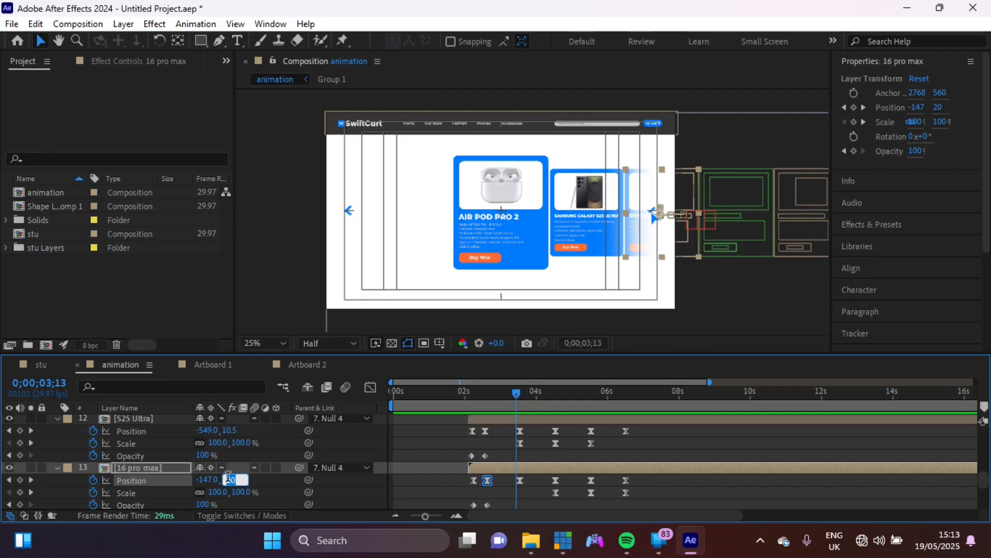
pyautogui.write('-40')
pyautogui.press('Return')
pyautogui.doubleClick(487, 481)
pyautogui.write('-40')
pyautogui.press('Return')
# Try a vertical Position of -49.5 on the S25 Ultra's second entrance keyframe, and undo the recent Position changes.
pyautogui.doubleClick(485, 431)
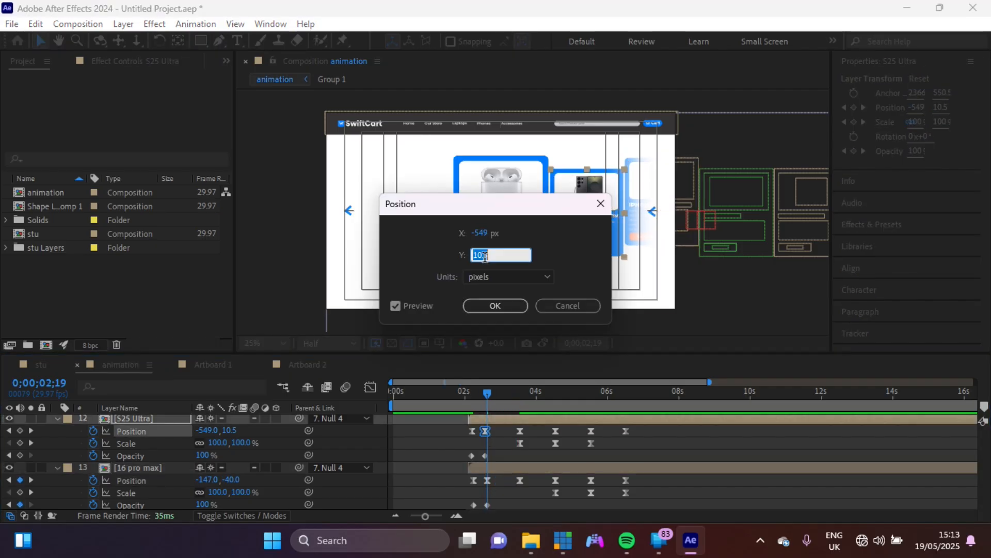
pyautogui.write('-49.5')
pyautogui.press('Return')
pyautogui.hotkey('ctrl', 'z')
pyautogui.press('j')
pyautogui.doubleClick(485, 430)
pyautogui.write('-49.5')
pyautogui.press('Return')
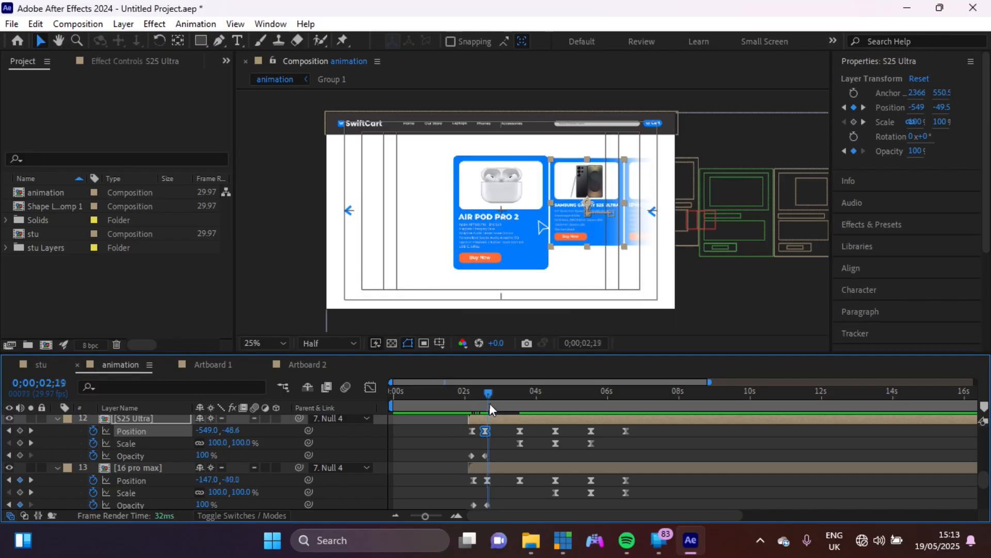
pyautogui.hotkey('ctrl', 'z')
pyautogui.hotkey('ctrl', 'z')
# Set the starting vertical Position to -80 for the 16 pro max and -89.5 for the S25 Ultra, and preview the entrance.
pyautogui.click(472, 391)
pyautogui.doubleClick(473, 480)
pyautogui.write('20')
pyautogui.press('Return')
pyautogui.doubleClick(472, 430)
pyautogui.click(549, 301)
pyautogui.press('space')
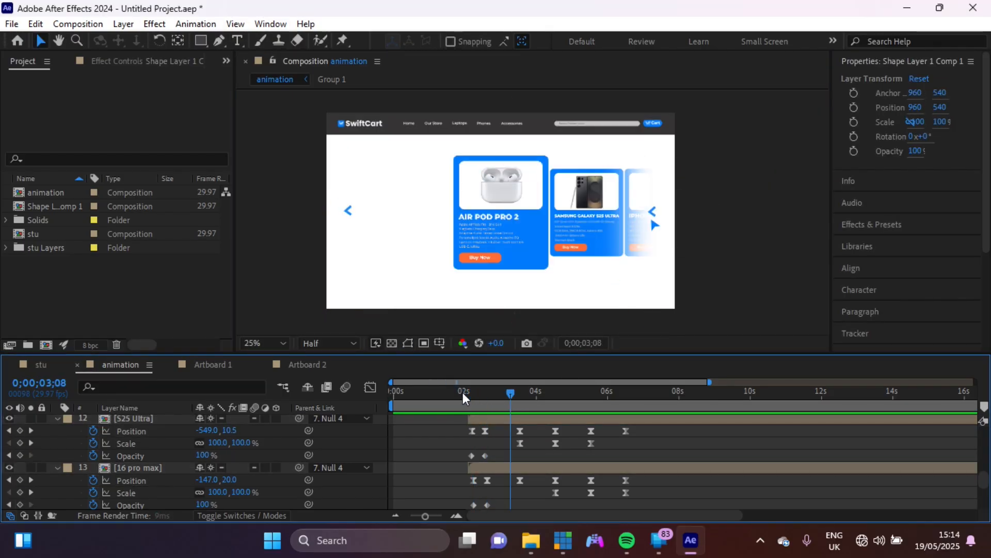
# Adjust the Airpod card's first Position keyframe and set the title bar's starting vertical Position to 1030.
pyautogui.click(488, 480)
pyautogui.scroll(1, 503, 451)
pyautogui.press('j')
pyautogui.scroll(2, 485, 439)
pyautogui.doubleClick(467, 418)
pyautogui.click(495, 305)
pyautogui.scroll(3, 472, 439)
pyautogui.doubleClick(467, 449)
pyautogui.press('Tab')
pyautogui.write('1030')
pyautogui.press('Return')
# Set the starting vertical Position of the handle layers to 443 and preview the entrance.
pyautogui.doubleClick(469, 439)
pyautogui.doubleClick(469, 439)
pyautogui.press('Tab')
pyautogui.write('443')
pyautogui.moveTo(495, 393); pyautogui.dragTo(467, 392)
pyautogui.press('space')
# Reshape the speed curves of all entrance Position and Opacity keyframes for a sharper ease, and preview the animation.
pyautogui.moveTo(455, 466); pyautogui.dragTo(491, 502)
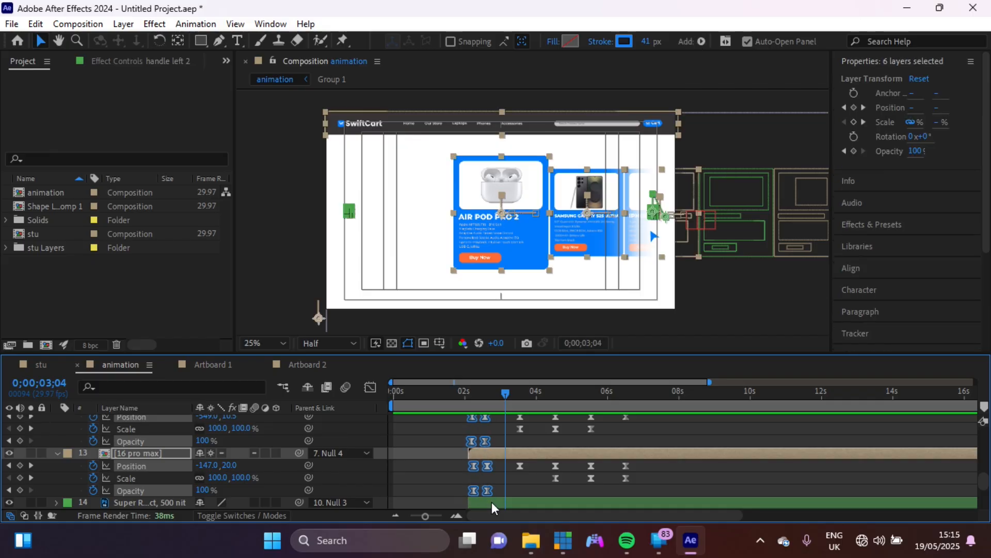
pyautogui.click(371, 385)
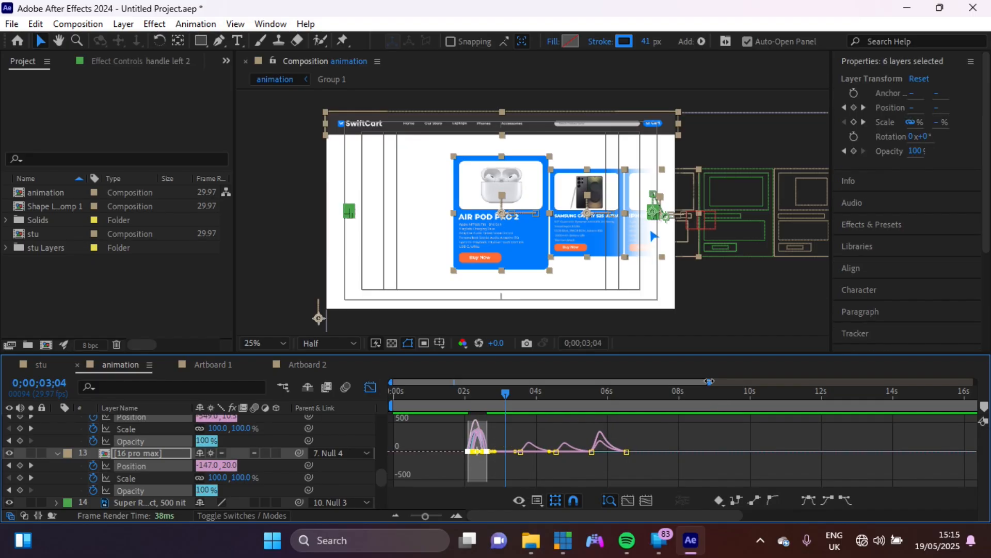
pyautogui.moveTo(709, 382); pyautogui.dragTo(439, 385)
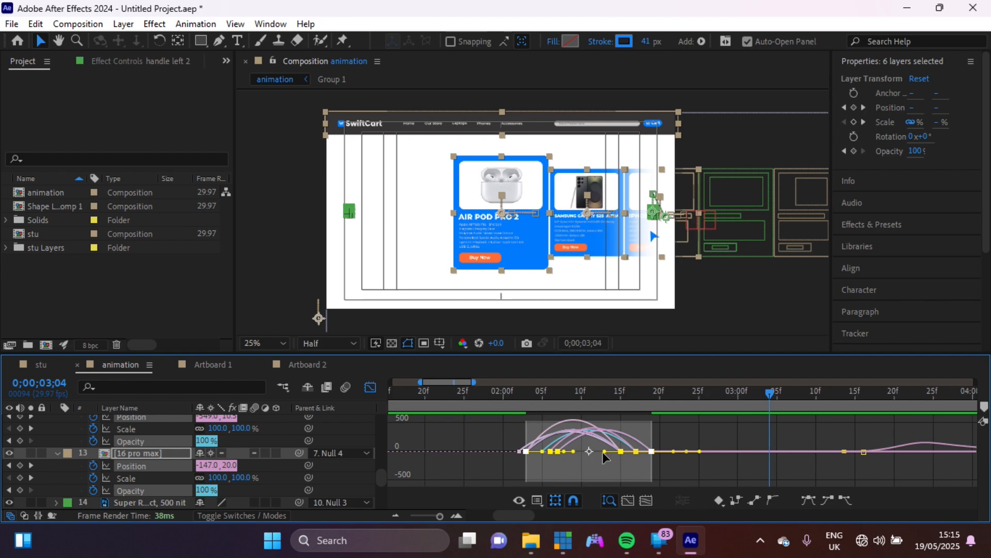
pyautogui.moveTo(603, 453); pyautogui.dragTo(575, 472)
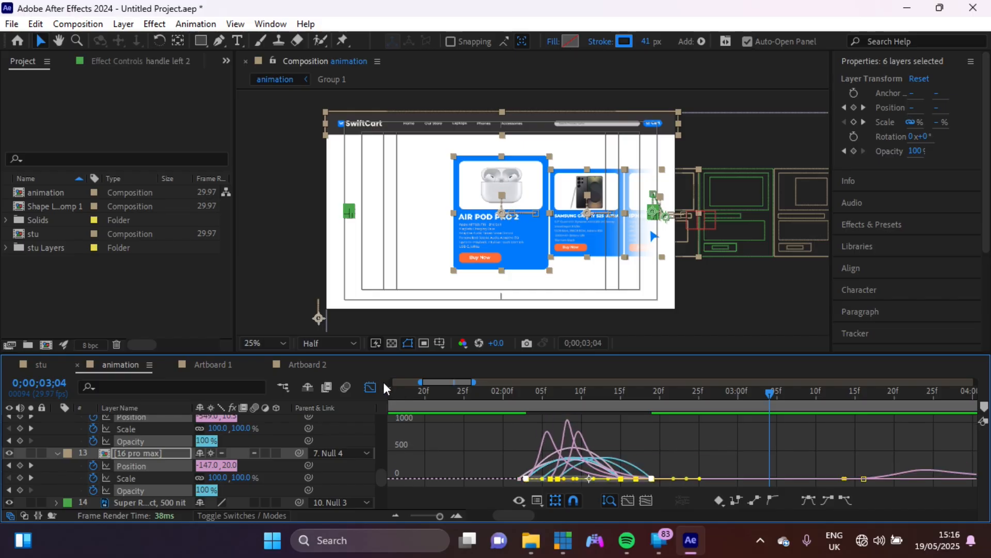
pyautogui.click(370, 387)
pyautogui.press('space')
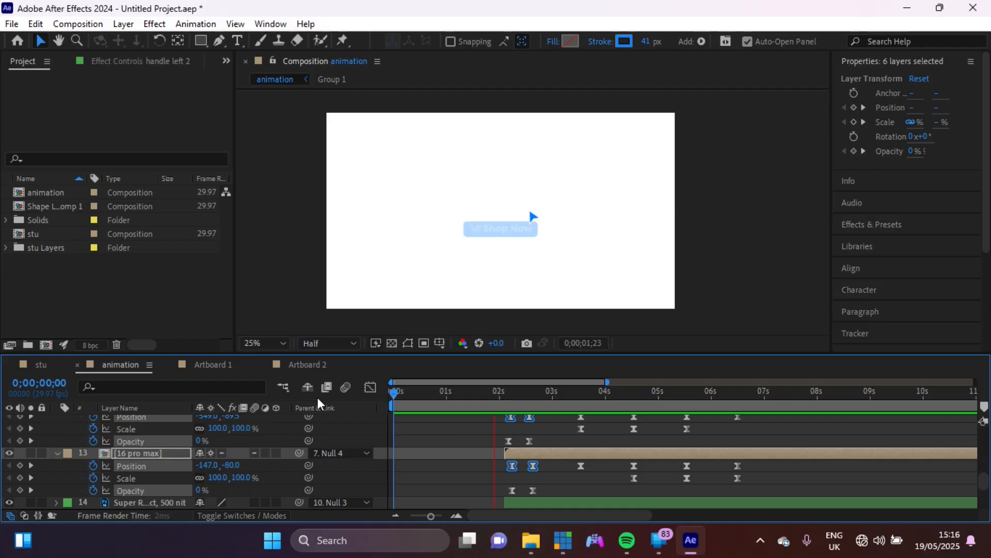
pyautogui.press('space')
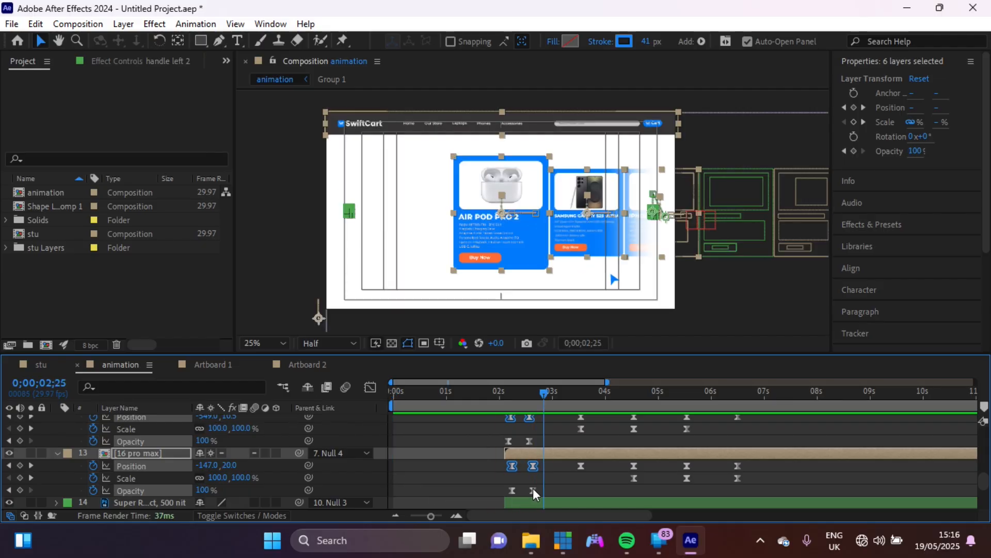
# Shift the carousel layers, from handle left 2 through Rectangle 2 copy, a few frames earlier and preview the result.
pyautogui.scroll(-5, 594, 499)
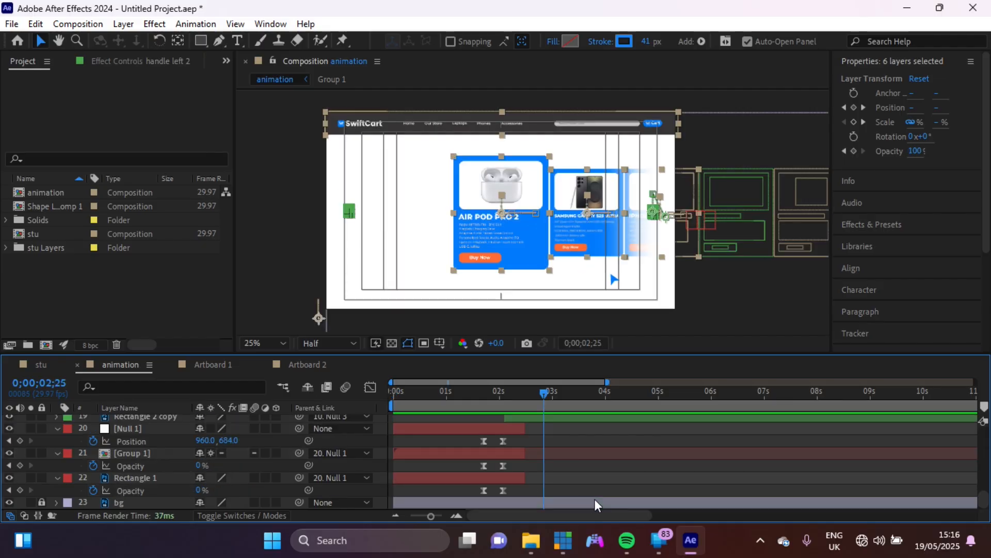
pyautogui.click(540, 418)
pyautogui.scroll(10, 540, 418)
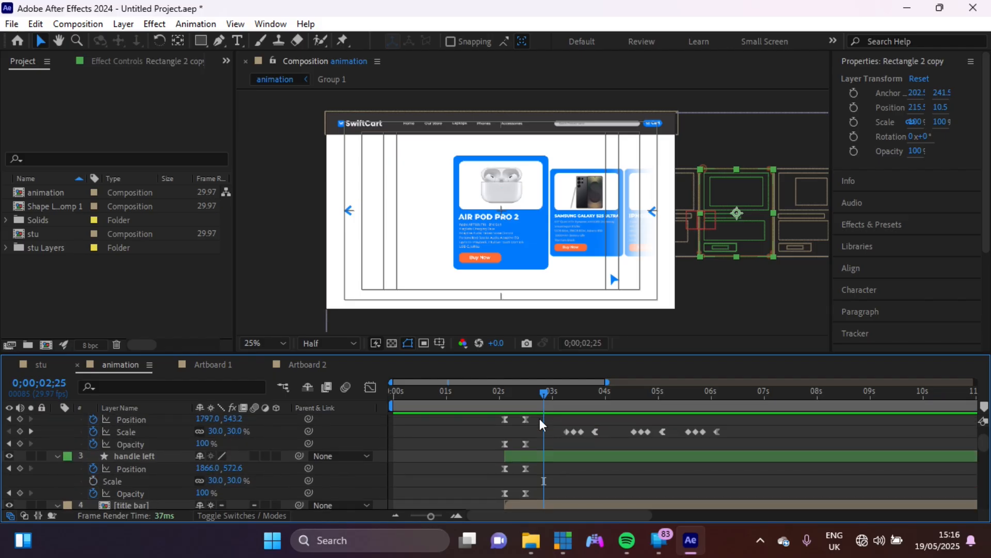
pyautogui.scroll(2, 541, 418)
pyautogui.hotkey('ctrl', 'a')
pyautogui.moveTo(513, 461); pyautogui.dragTo(508, 461)
pyautogui.click(489, 391)
pyautogui.press('space')
pyautogui.press('space')
pyautogui.click(451, 392)
pyautogui.press('space')
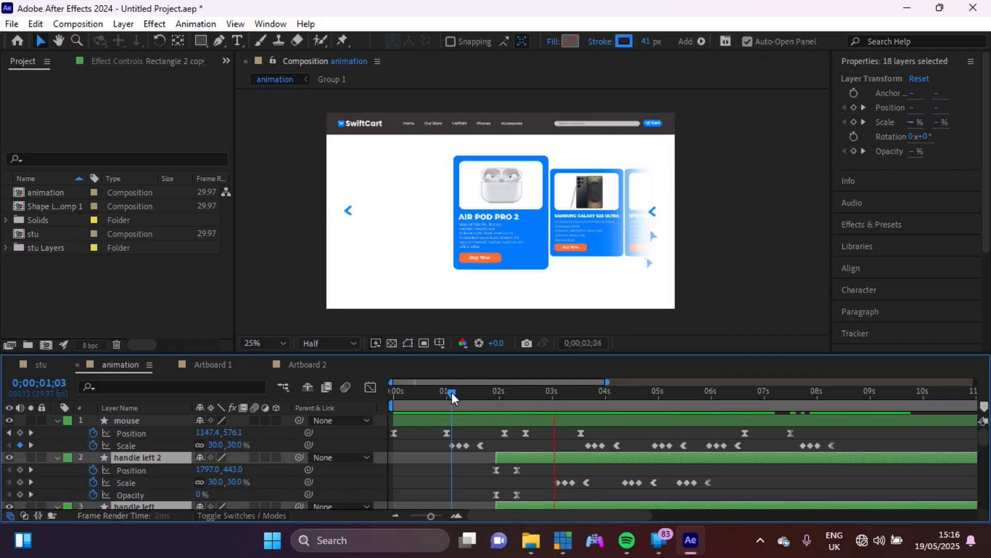
pyautogui.press('space')
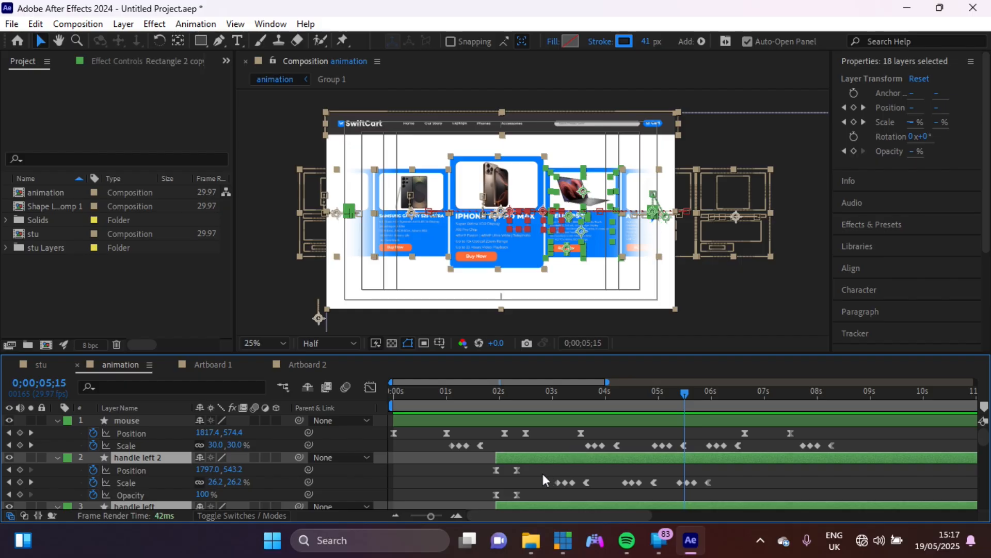
# Shift the mouse and handle left 2 keyframes for the carousel clicks slightly later.
pyautogui.click(494, 392)
pyautogui.click(584, 401)
pyautogui.moveTo(584, 402); pyautogui.dragTo(581, 402)
pyautogui.moveTo(551, 475); pyautogui.dragTo(592, 483)
pyautogui.moveTo(583, 395); pyautogui.dragTo(588, 395)
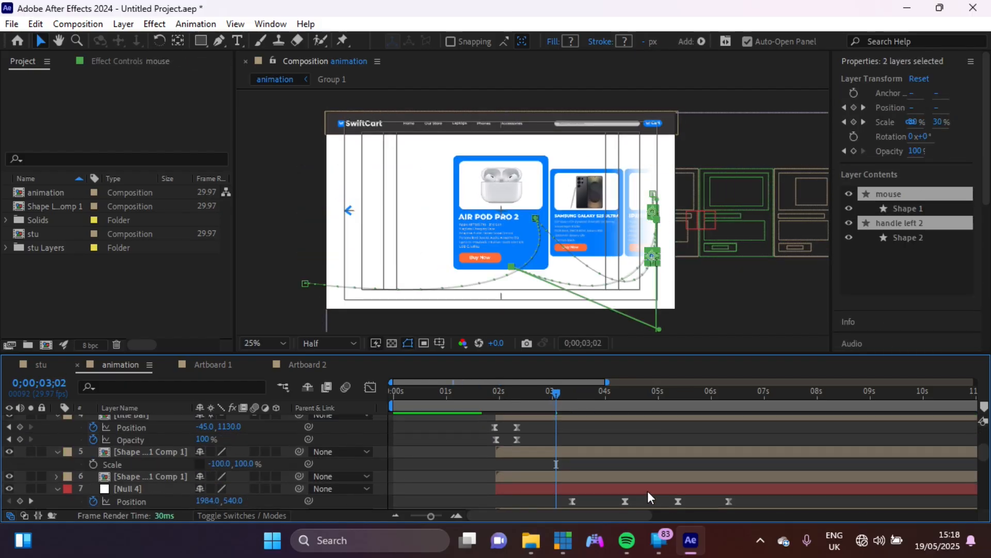
# Delay the slide Position and Scale keyframes of Null 4 and the product cards to just after 0;00;03;20, and preview.
pyautogui.scroll(-3, 647, 491)
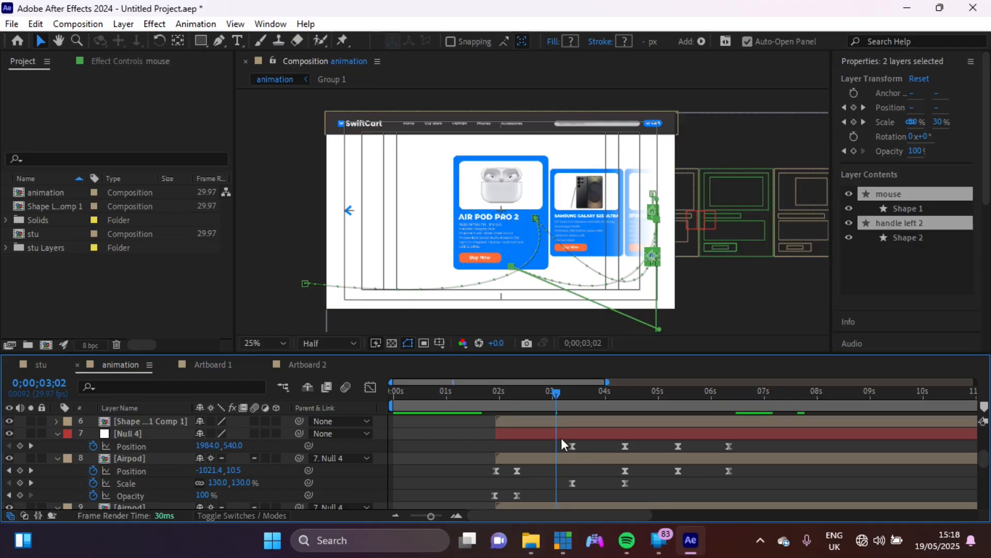
pyautogui.moveTo(556, 445); pyautogui.dragTo(798, 483)
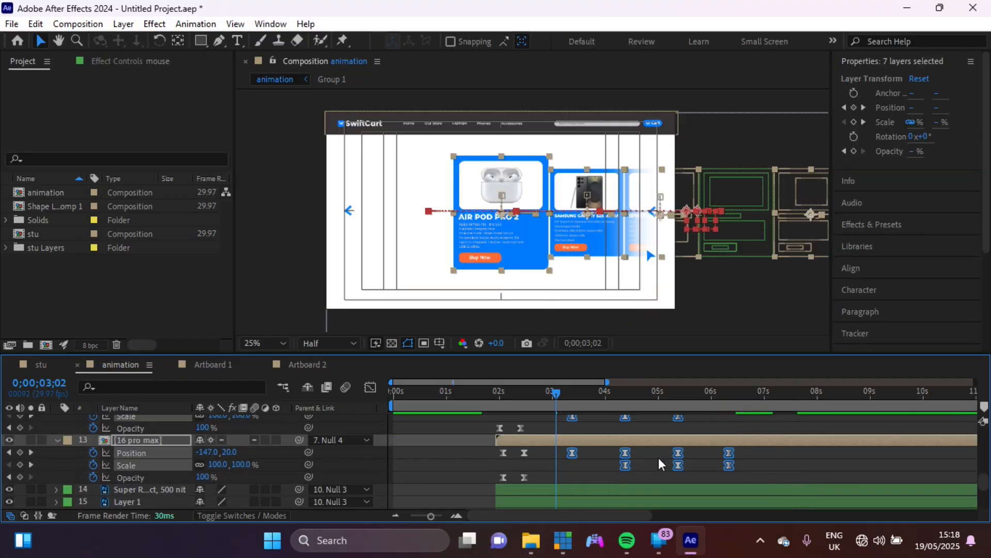
pyautogui.moveTo(575, 456); pyautogui.dragTo(591, 457)
pyautogui.press('space')
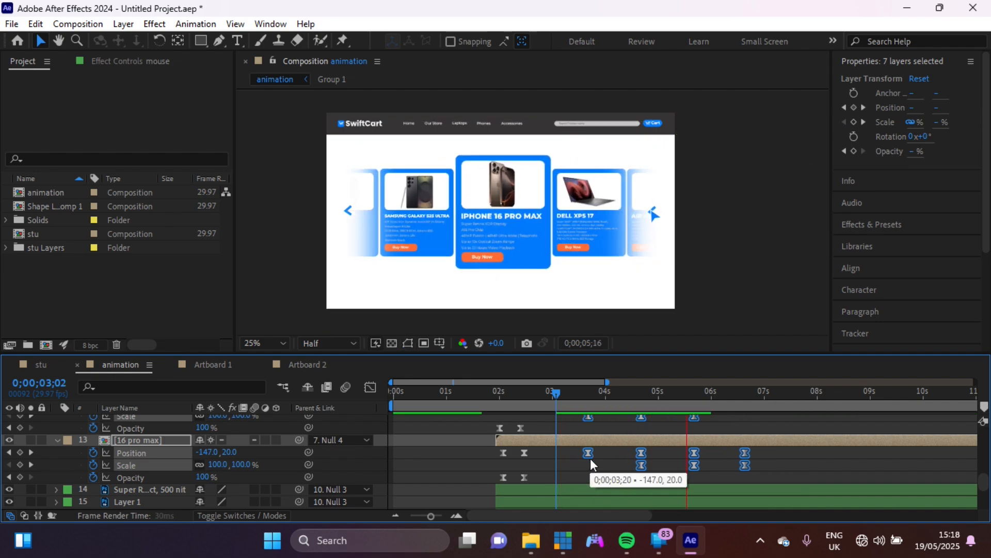
pyautogui.press('space')
pyautogui.moveTo(590, 457); pyautogui.dragTo(595, 457)
pyautogui.click(551, 397)
pyautogui.press('space')
pyautogui.press('space')
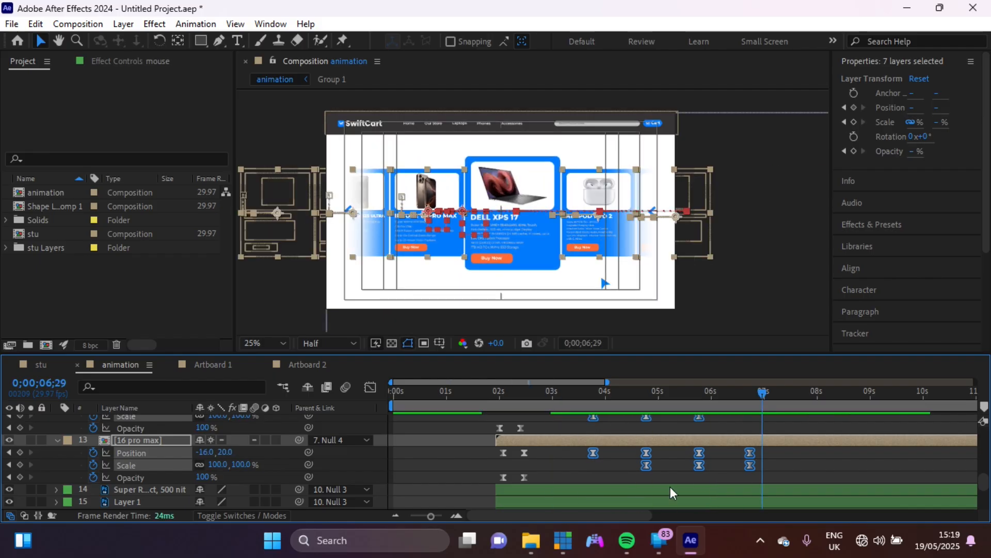
# Preview the carousel slides and reshape the mouse's motion path where it leaves the arrow handle for the Dell card.
pyautogui.click(671, 487)
pyautogui.scroll(8, 671, 487)
pyautogui.click(588, 398)
pyautogui.press('space')
pyautogui.press('space')
pyautogui.click(653, 418)
pyautogui.scroll(2, 646, 259)
pyautogui.click(776, 398)
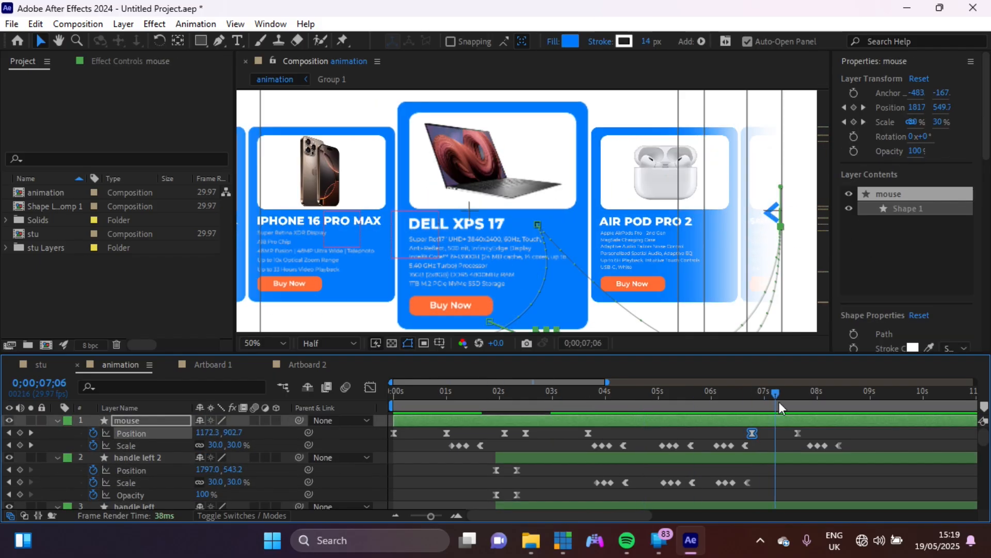
pyautogui.click(219, 40)
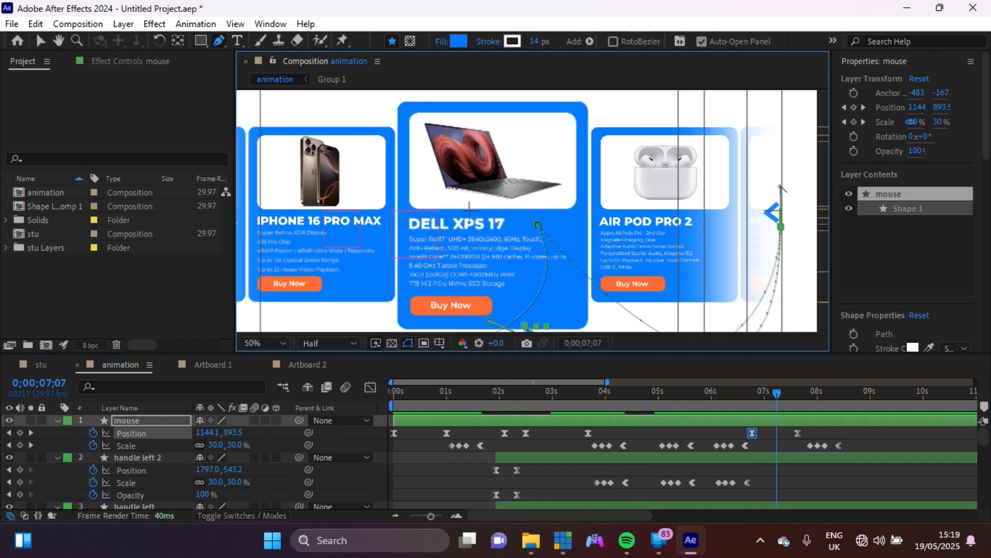
pyautogui.moveTo(781, 187); pyautogui.dragTo(782, 221)
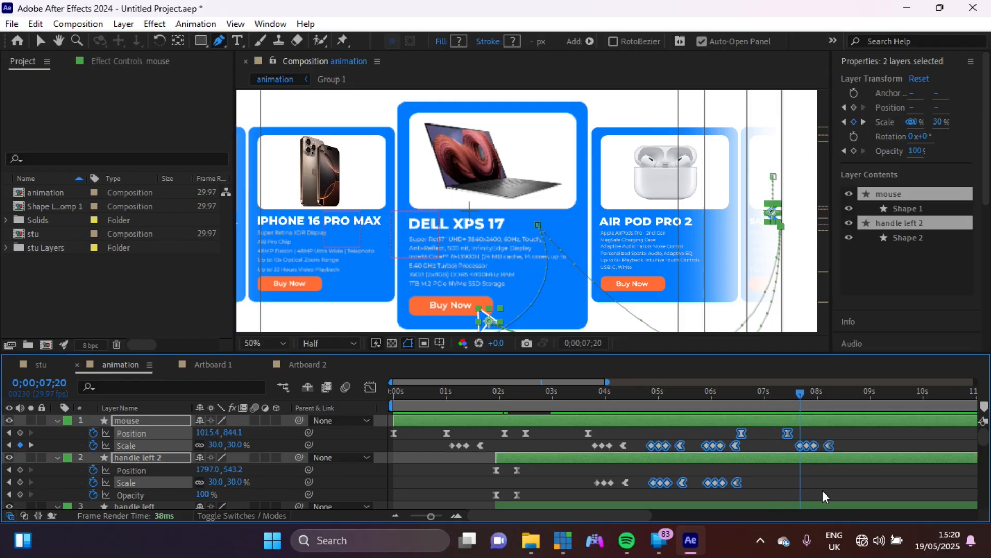
# Retime the Buy Now layer's Scale keyframes to match the mouse's click at about 0;00;07;20.
pyautogui.scroll(-10, 823, 490)
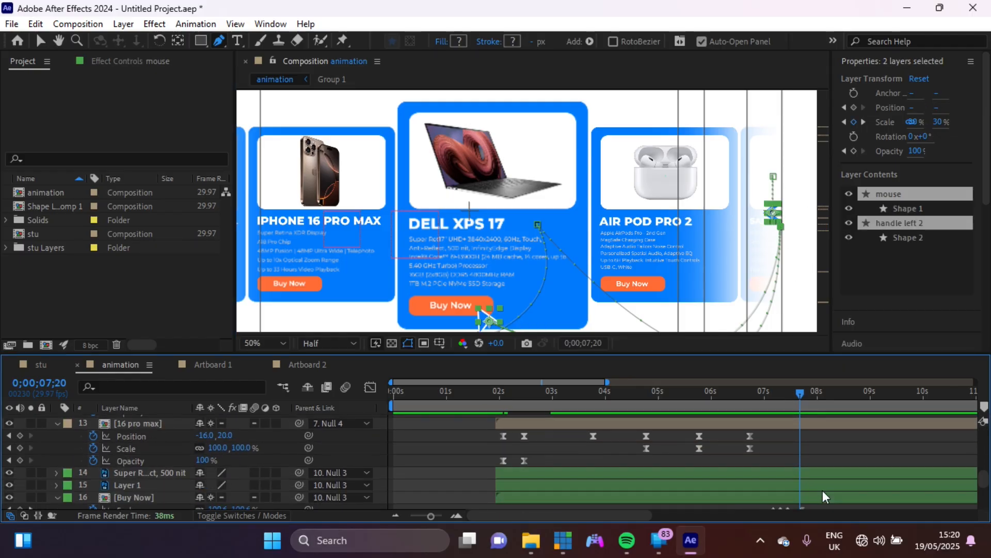
pyautogui.scroll(-1, 823, 490)
pyautogui.moveTo(814, 457)
pyautogui.mouseDown()
pyautogui.moveTo(772, 466)
pyautogui.moveTo(800, 463)
pyautogui.mouseUp()
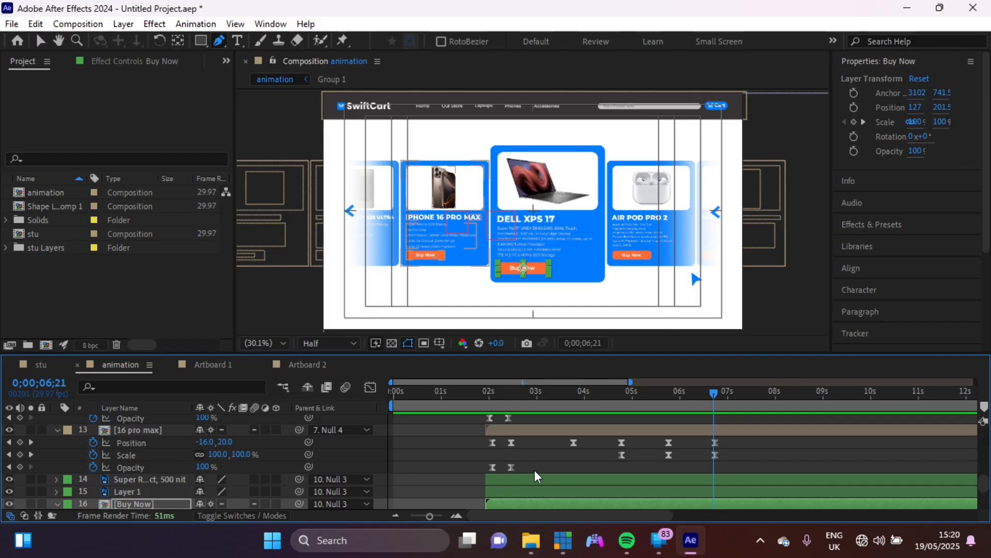
# Delay the final entrance keyframes of the handles, title bar and product cards by a few frames, and preview.
pyautogui.moveTo(534, 470); pyautogui.dragTo(507, 469)
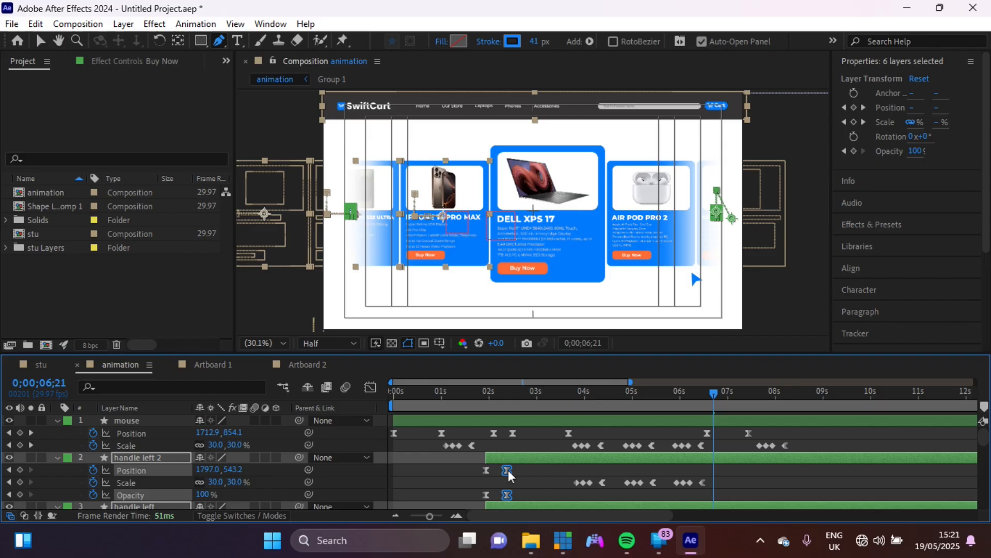
pyautogui.scroll(-2, 525, 450)
pyautogui.click(475, 395)
pyautogui.press('space')
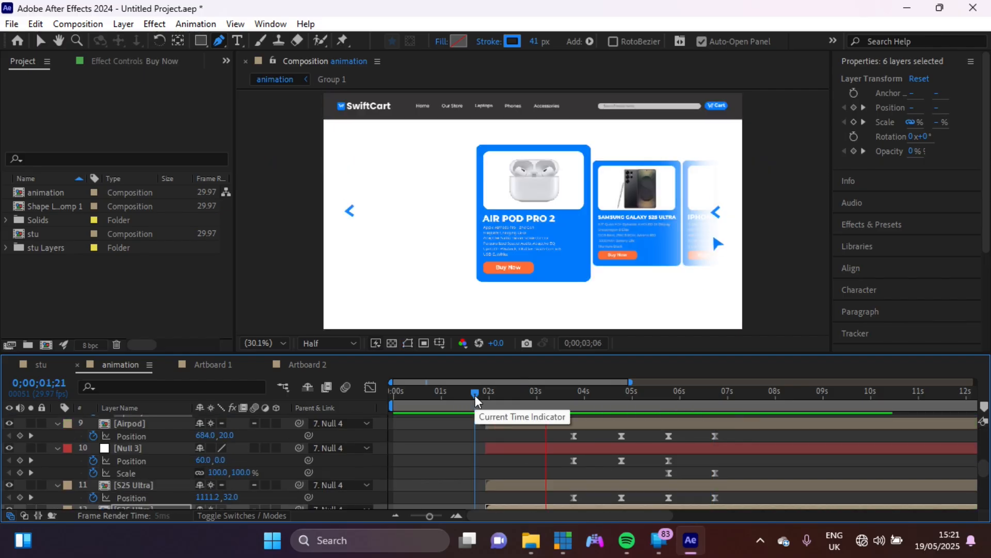
pyautogui.press('space')
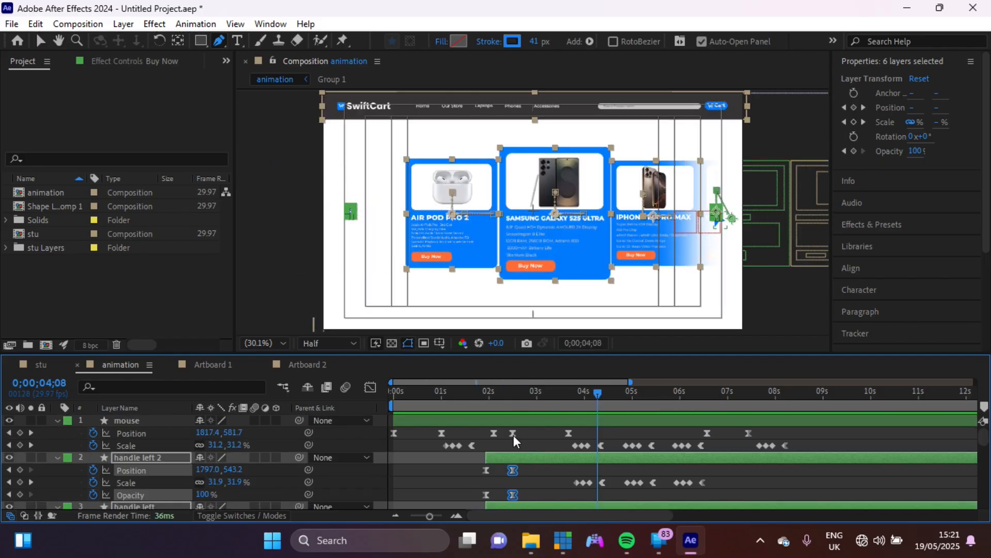
# Adjust the curve of the mouse's motion path on its approach to the arrow handle before the first carousel click.
pyautogui.click(513, 434)
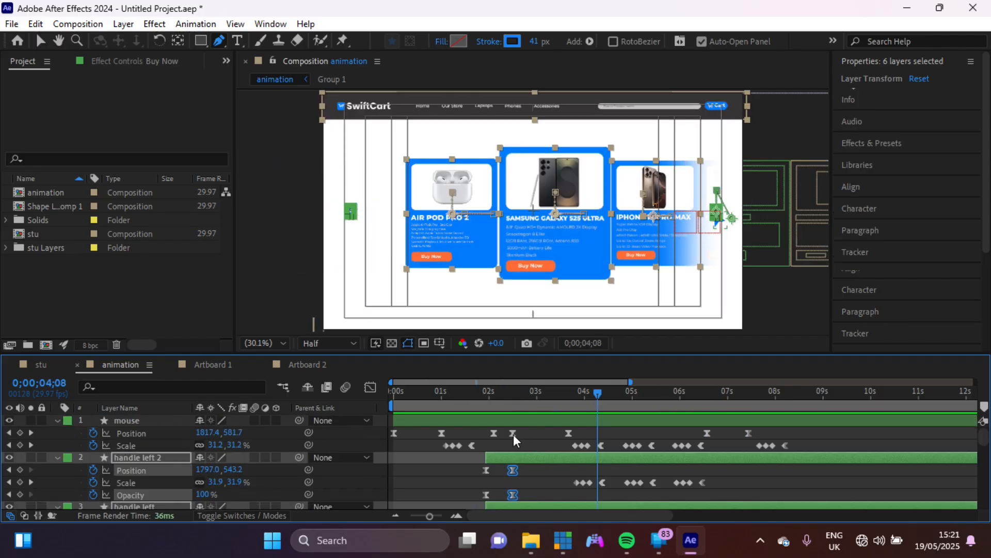
pyautogui.click(581, 429)
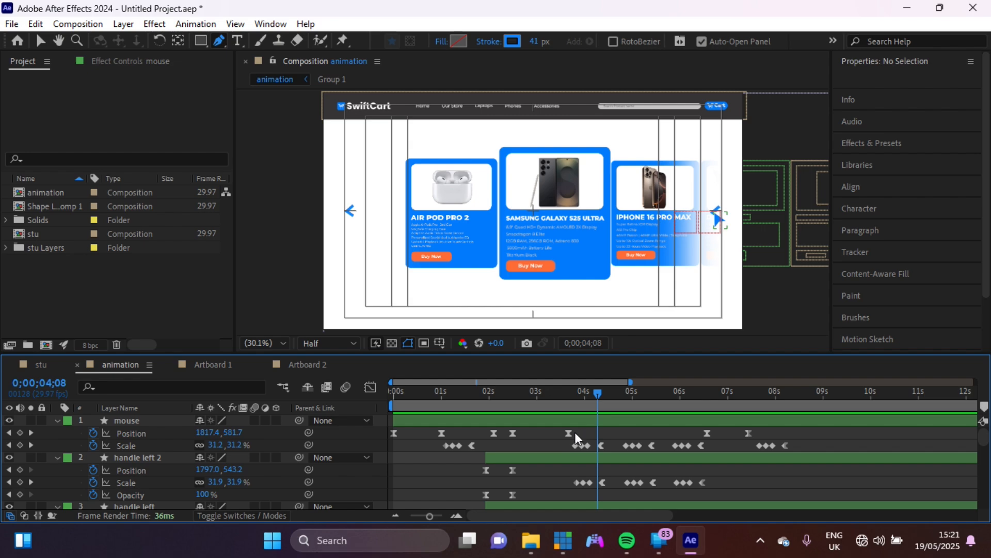
pyautogui.click(570, 433)
pyautogui.click(553, 406)
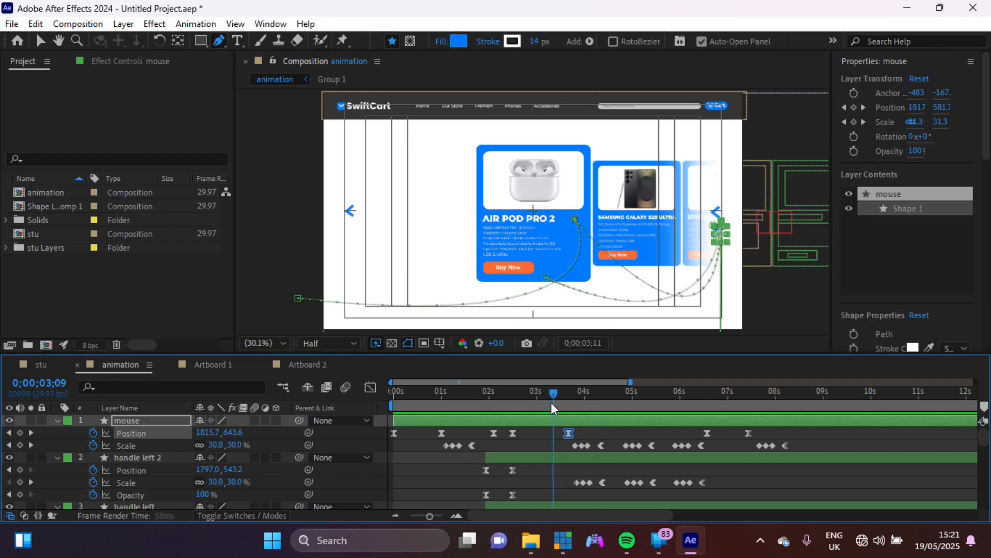
pyautogui.click(624, 271)
pyautogui.press('v')
pyautogui.moveTo(627, 274); pyautogui.dragTo(611, 295)
pyautogui.click(510, 395)
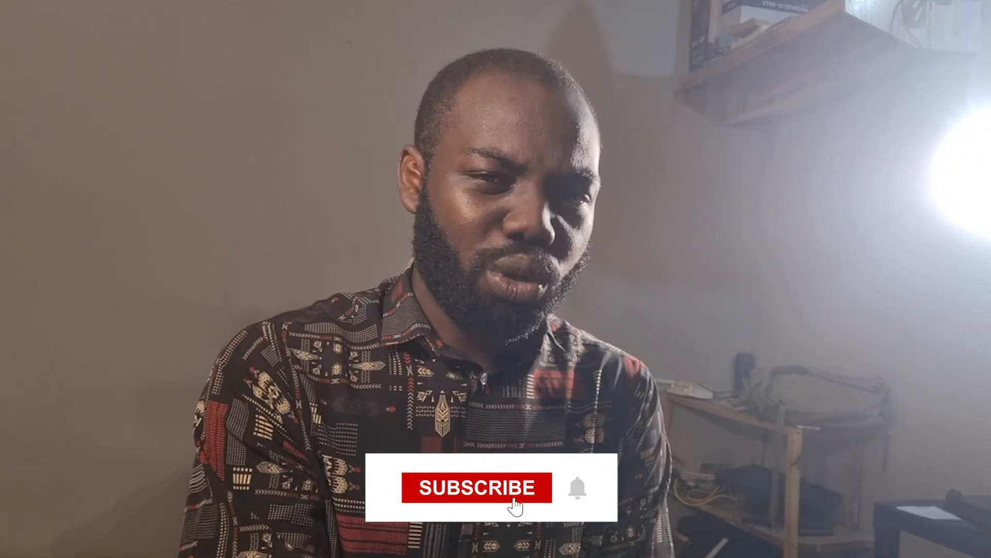